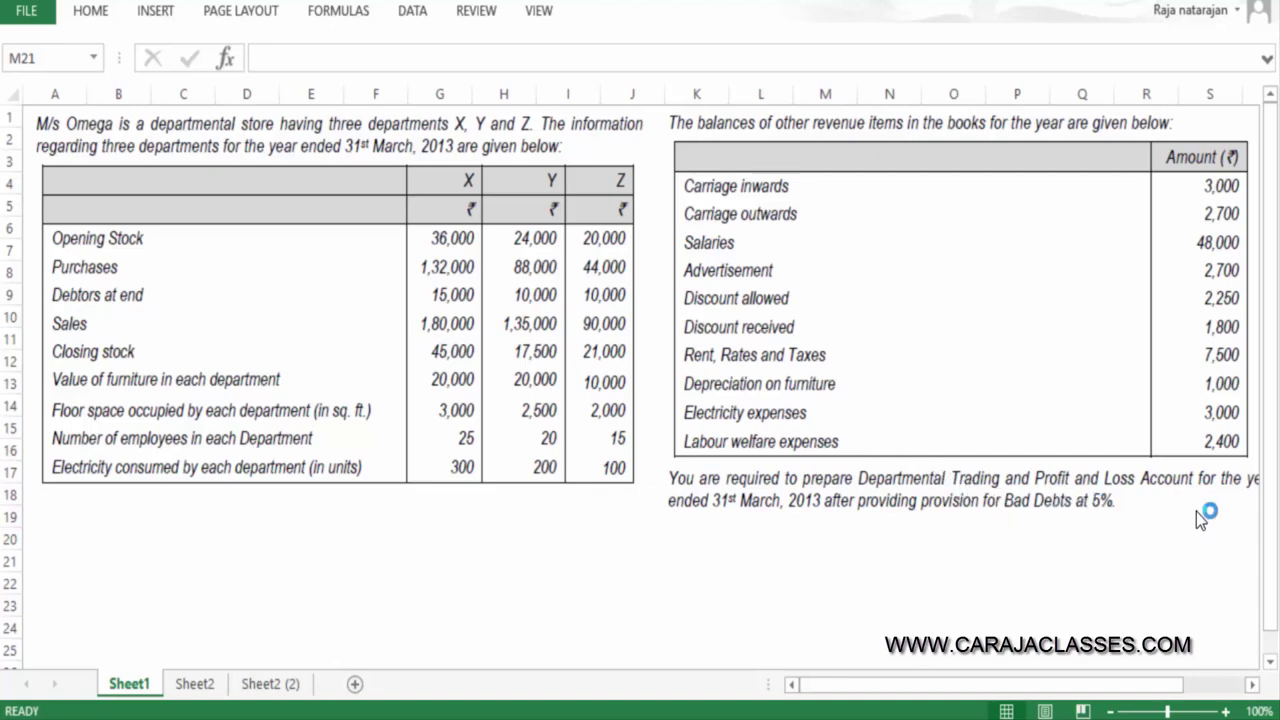
# Examine the departmental figures and revenue items on Sheet1, plus the account headings and department columns on Sheet2
pyautogui.click(1251, 685)
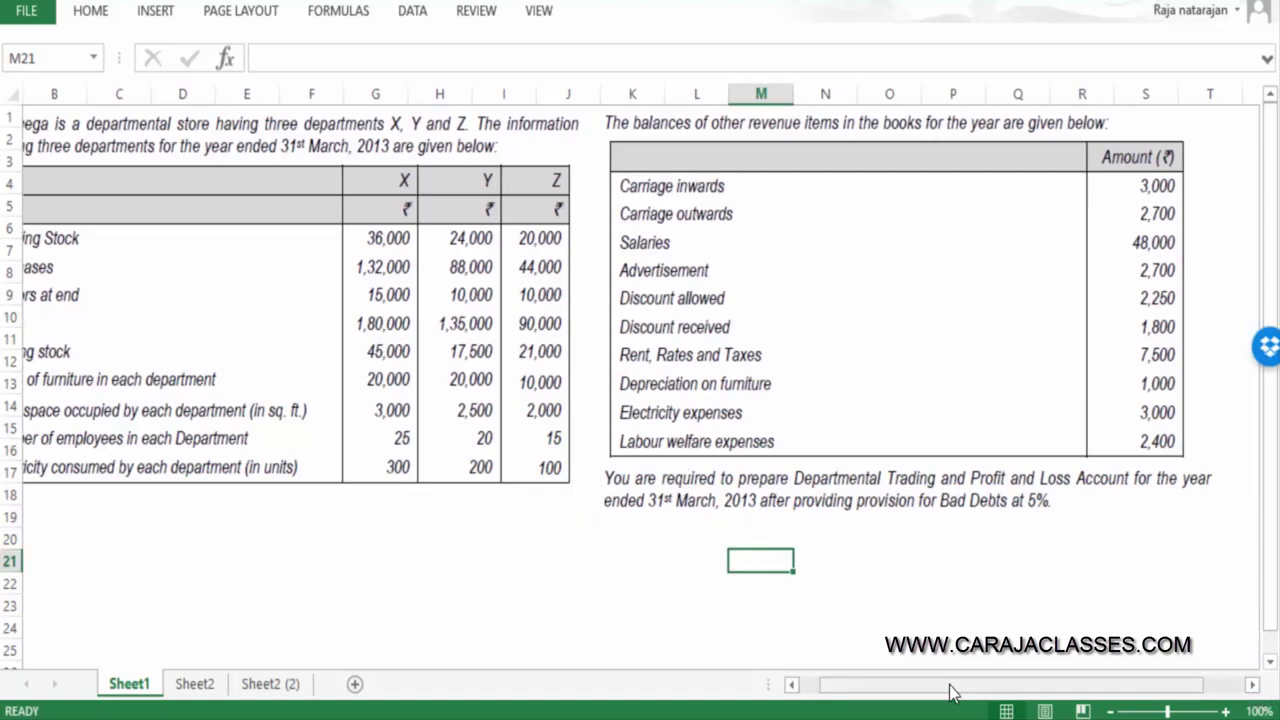
pyautogui.moveTo(948, 698); pyautogui.dragTo(905, 700)
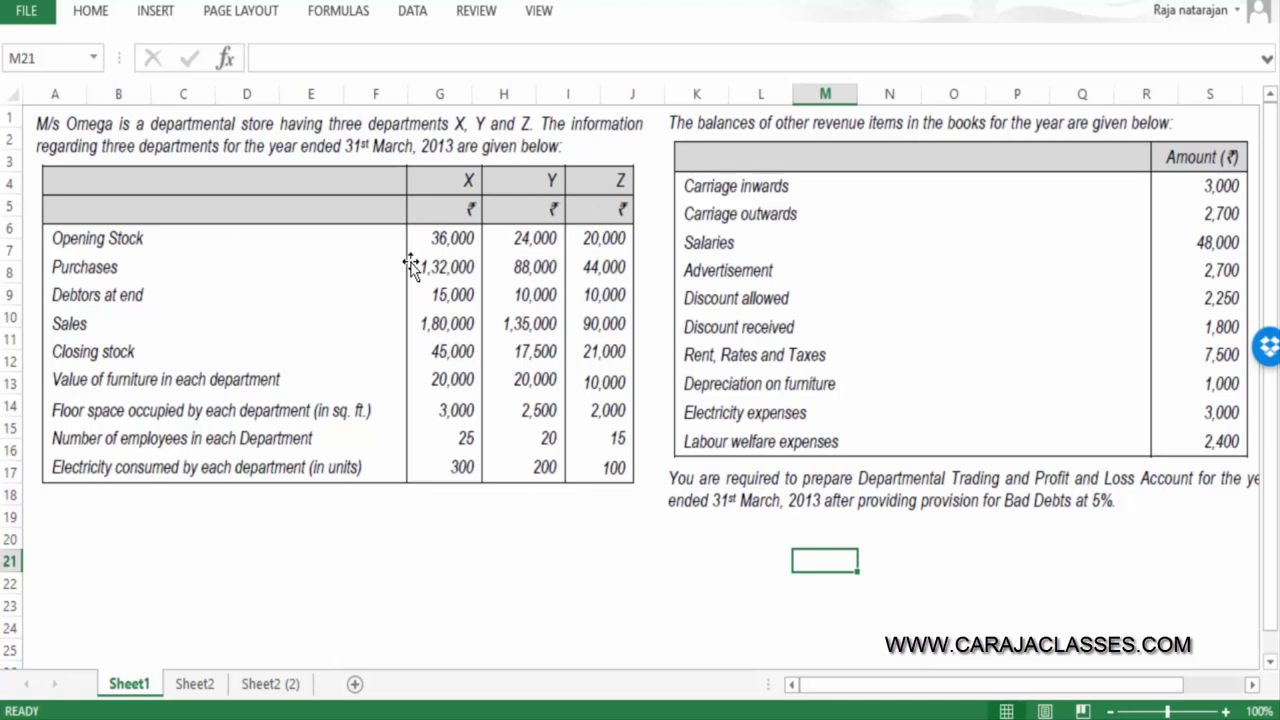
pyautogui.click(200, 683)
pyautogui.click(609, 116)
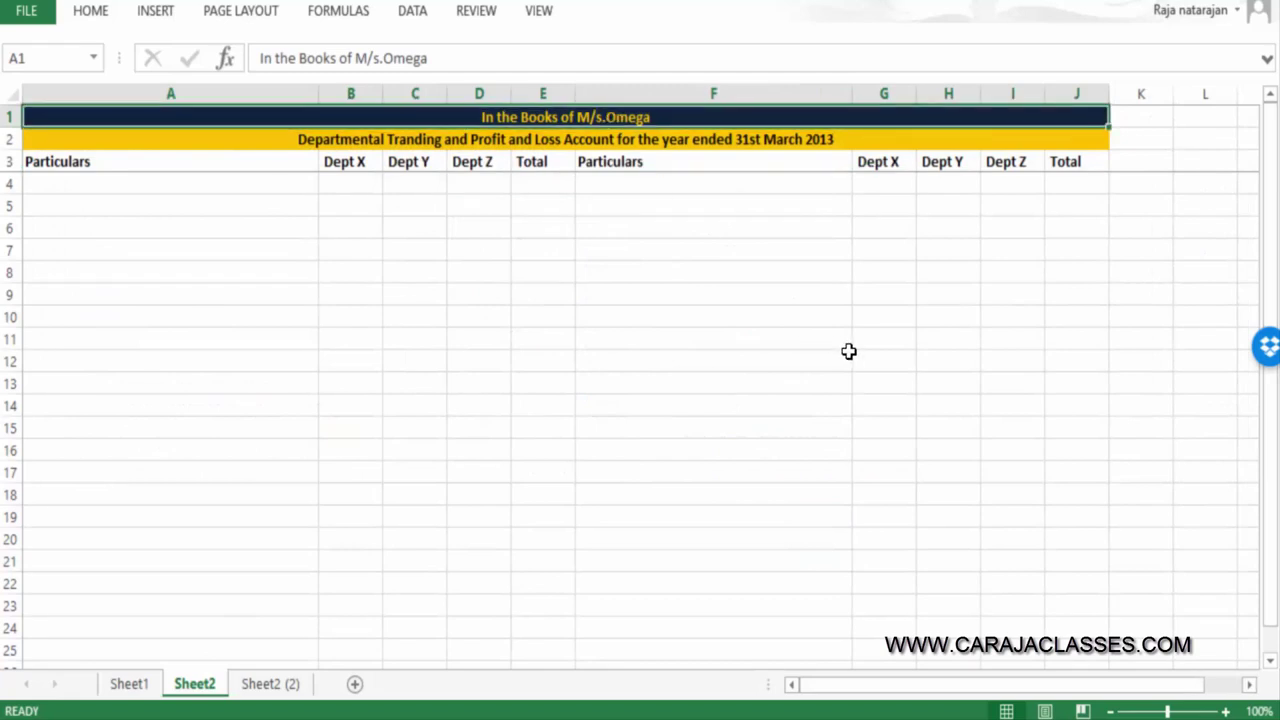
pyautogui.click(582, 145)
pyautogui.click(352, 93)
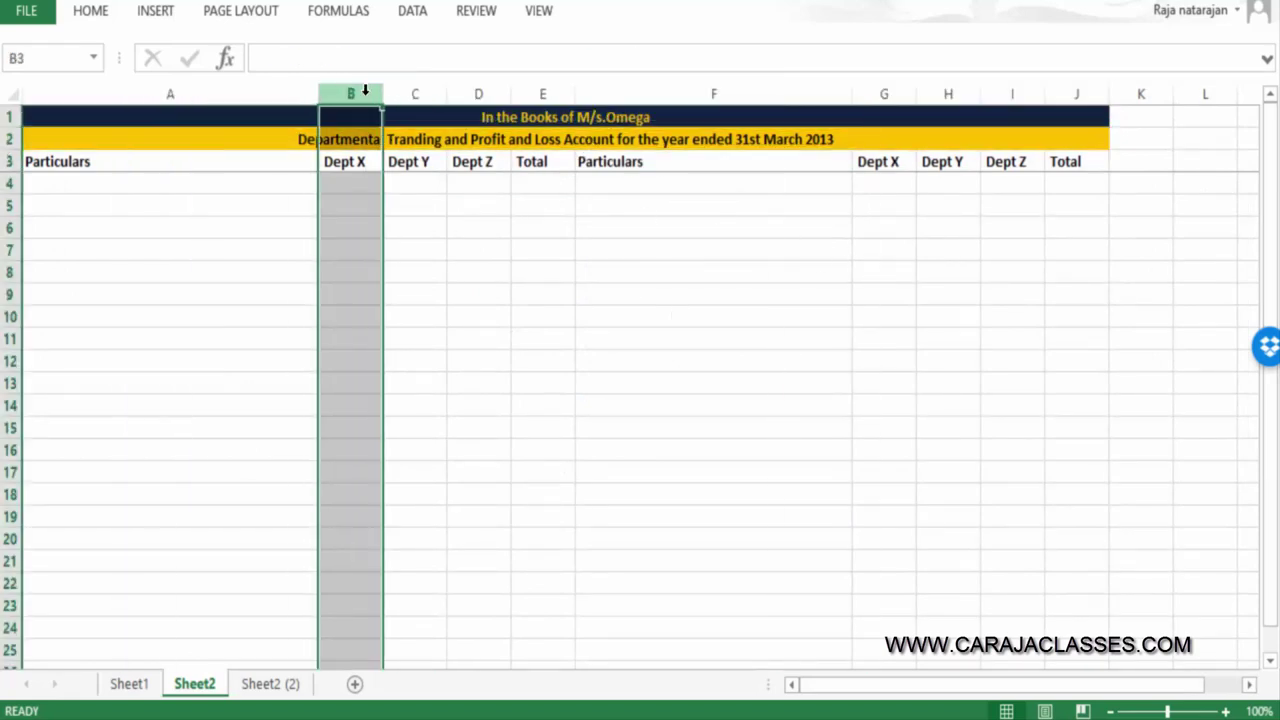
pyautogui.click(418, 93)
pyautogui.click(484, 94)
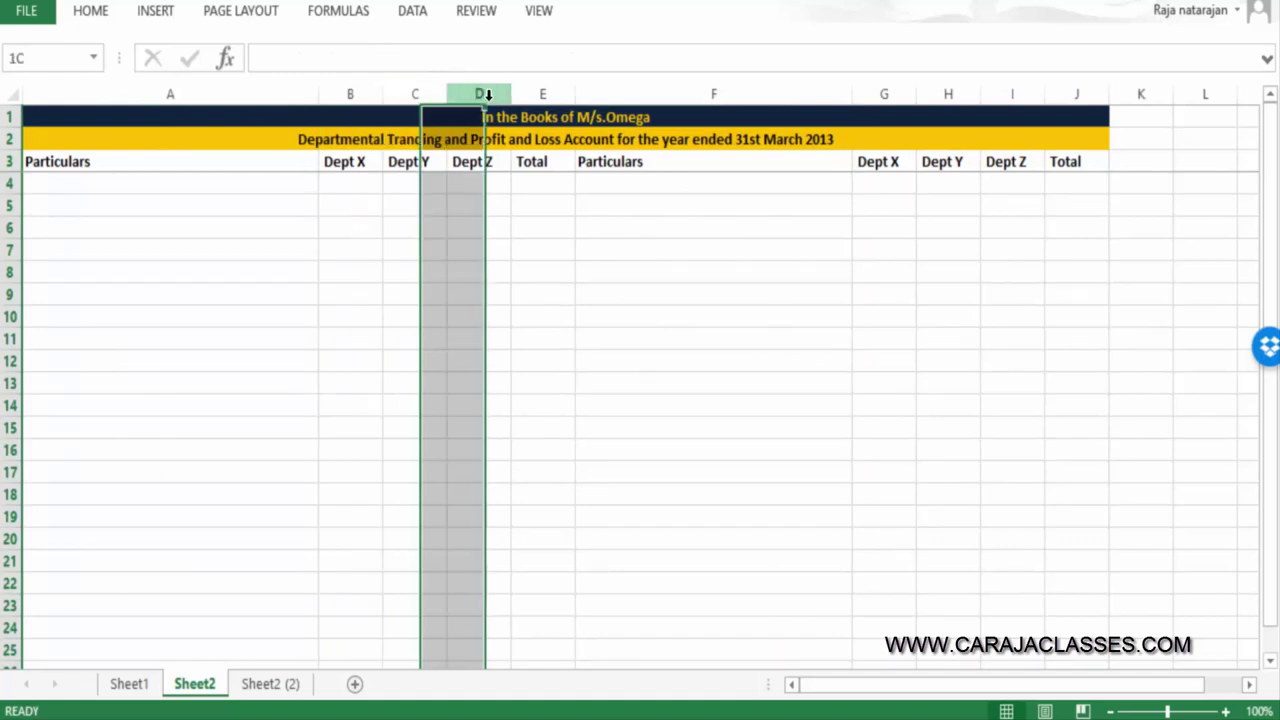
pyautogui.click(545, 93)
pyautogui.click(884, 93)
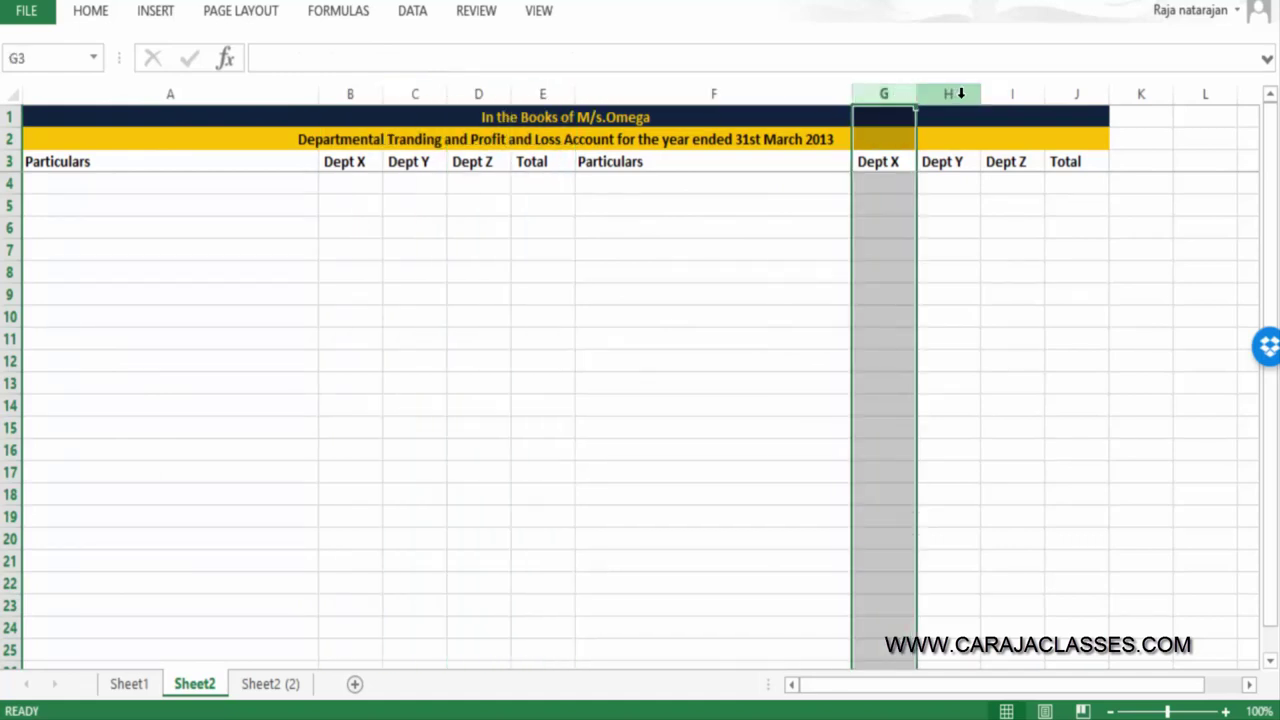
pyautogui.click(948, 93)
pyautogui.click(1024, 92)
pyautogui.click(1080, 92)
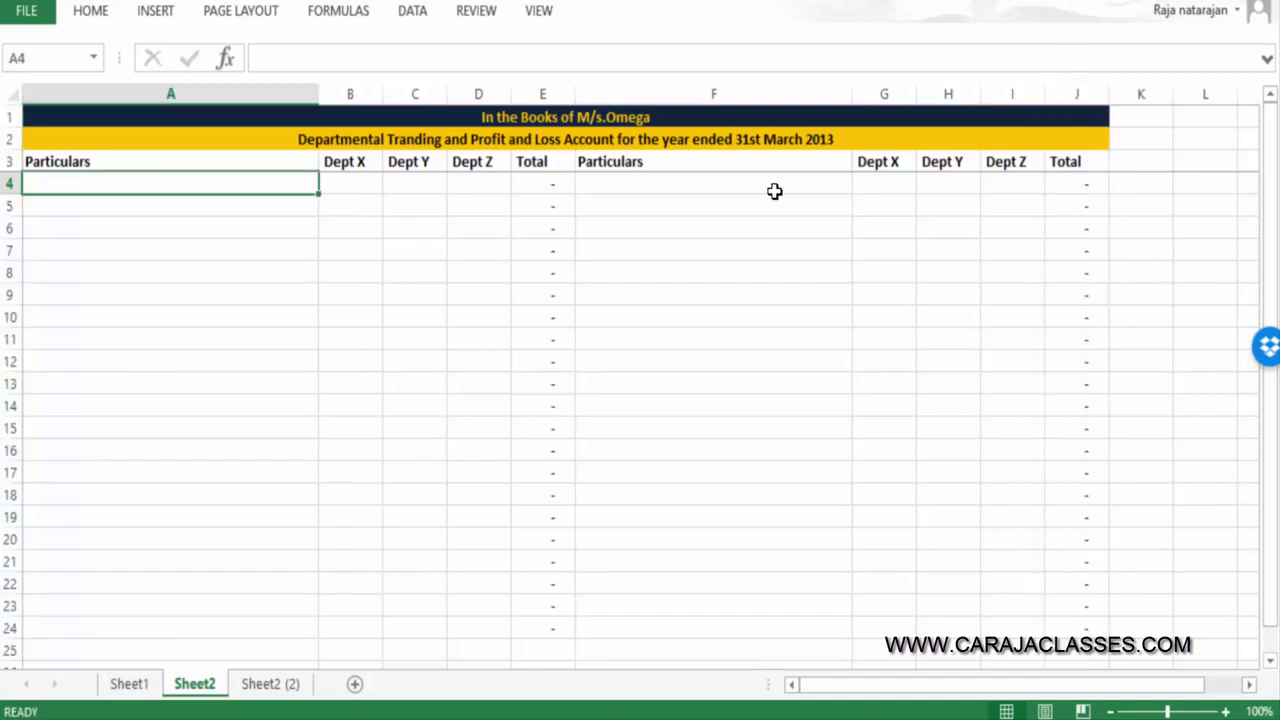
# Enter "To Opening Stock" as the first debit-side particular in cell A4 of Sheet2
pyautogui.write('To O')
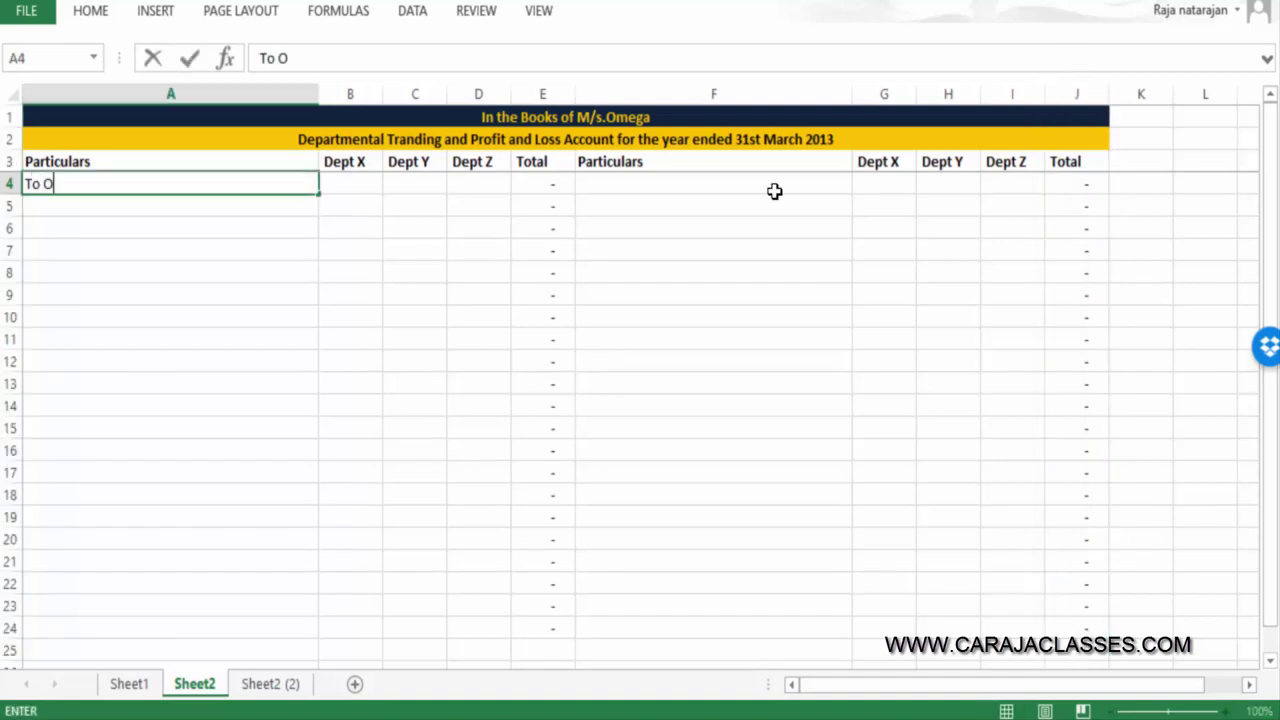
pyautogui.write('pening Stock')
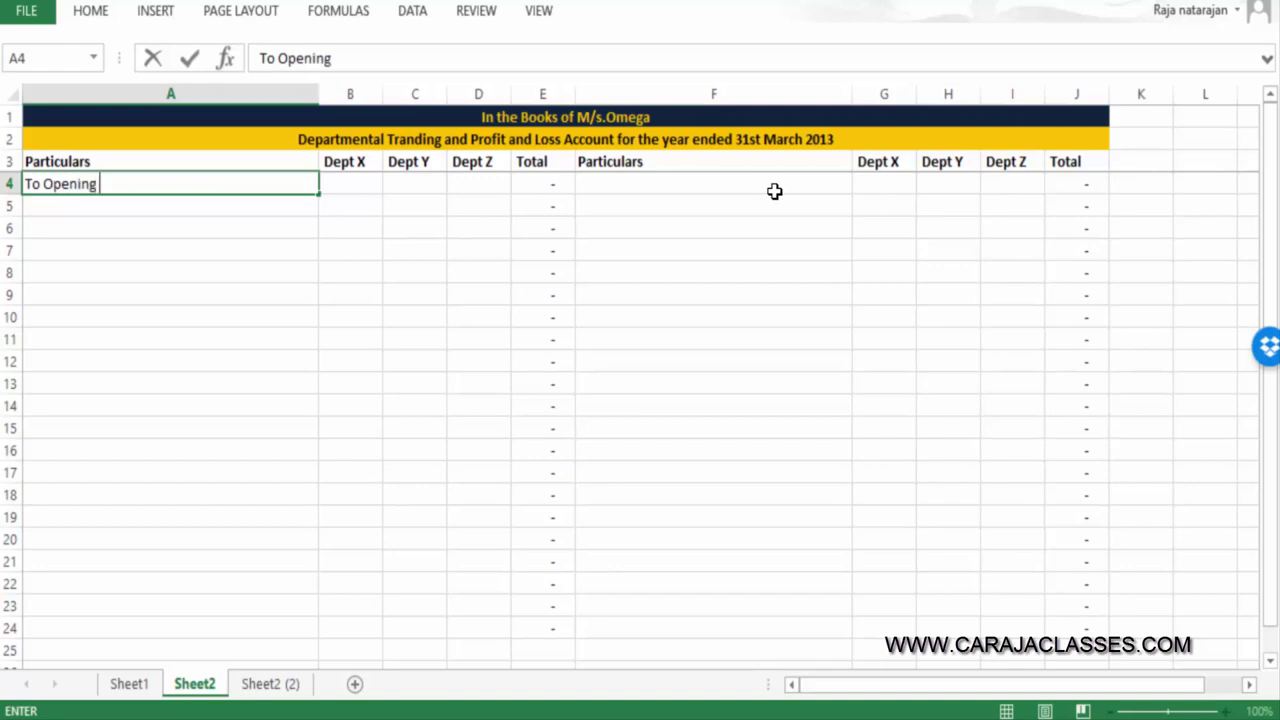
pyautogui.hotkey('ctrl', 'Return')
pyautogui.press('Right')
# Enter opening stock of 36,000, 24,000 and 20,000 for Dept X, Y and Z from Sheet1, and fit the debit Total column's width
pyautogui.hotkey('ctrl', 'pageup')
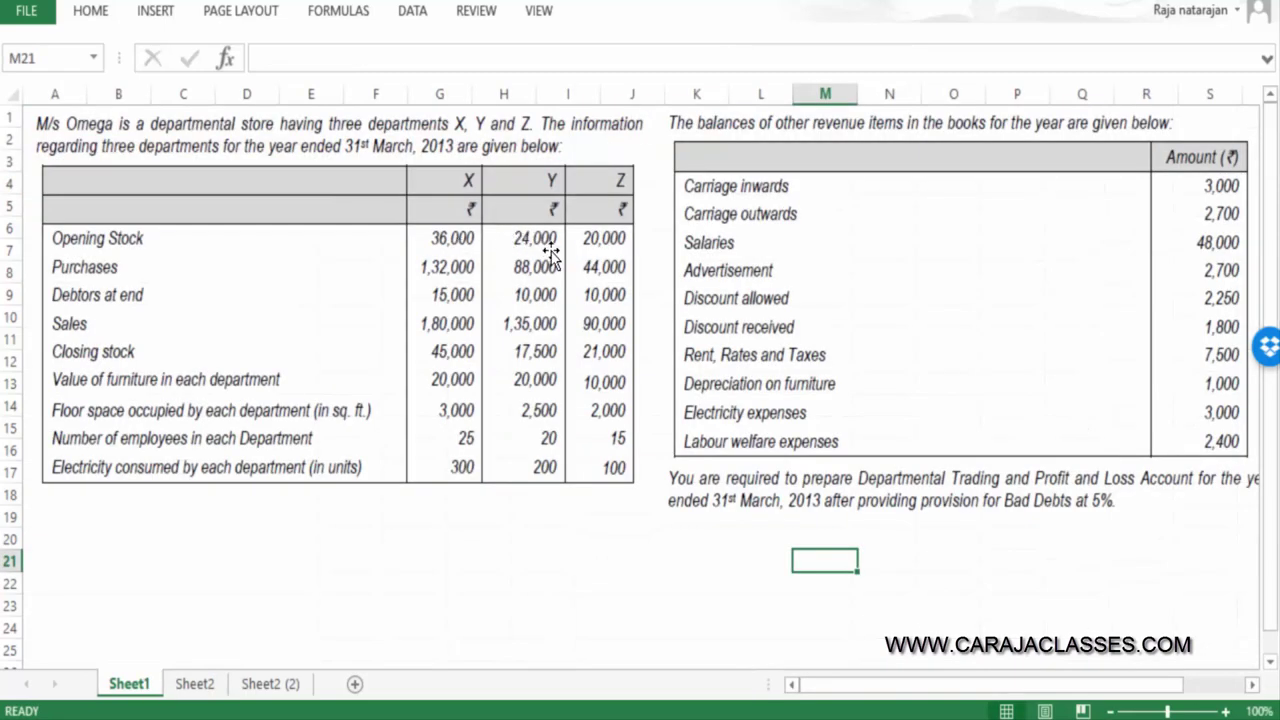
pyautogui.hotkey('ctrl', 'pagedown')
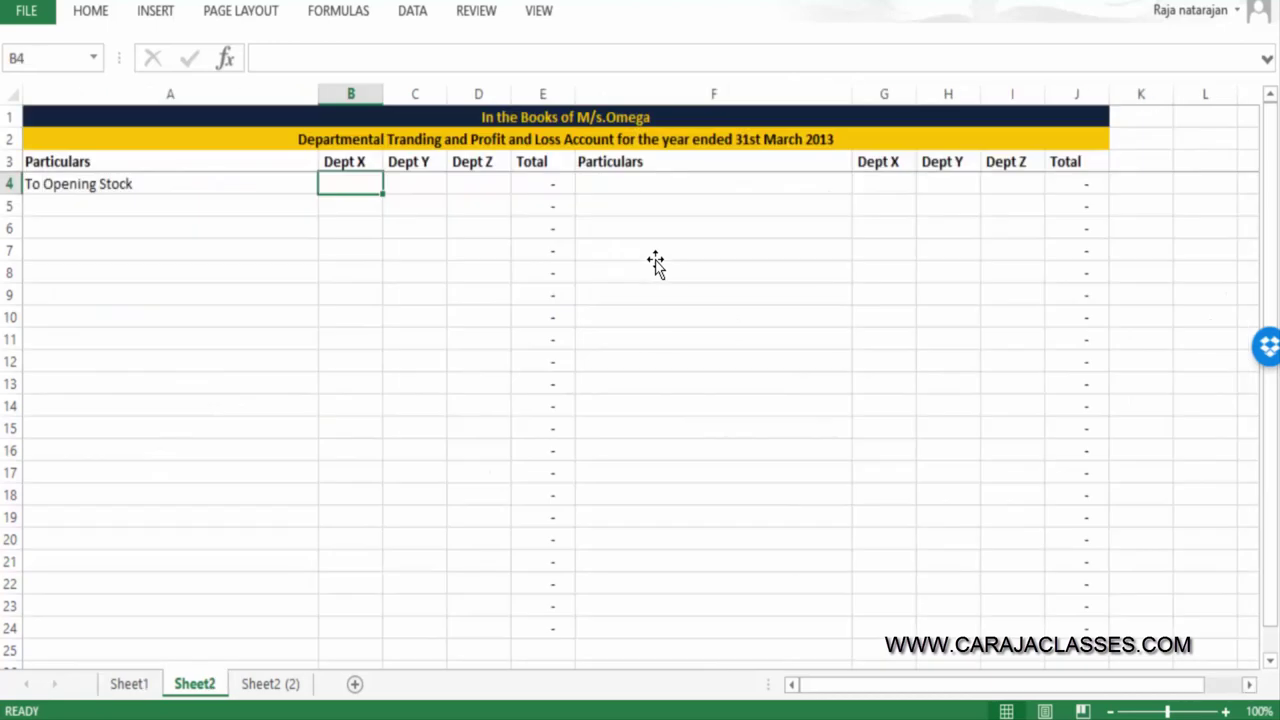
pyautogui.write('36,000')
pyautogui.press('Right')
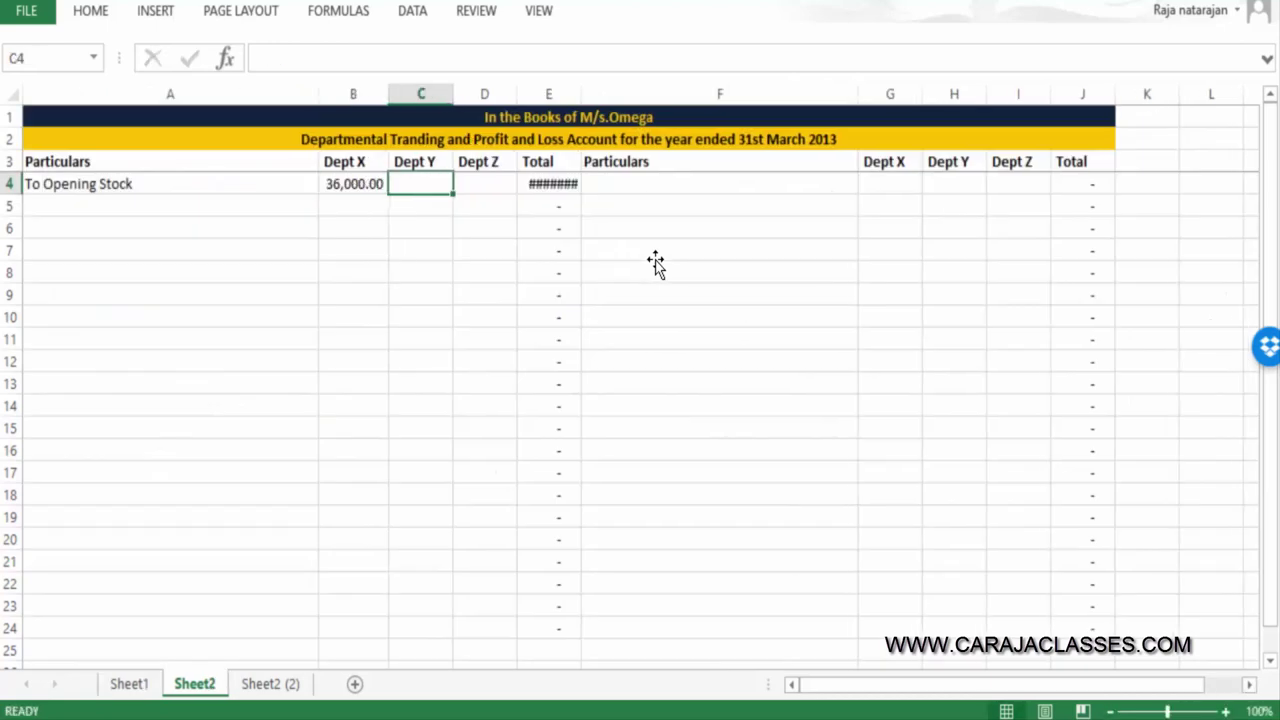
pyautogui.write('24000')
pyautogui.press('Right')
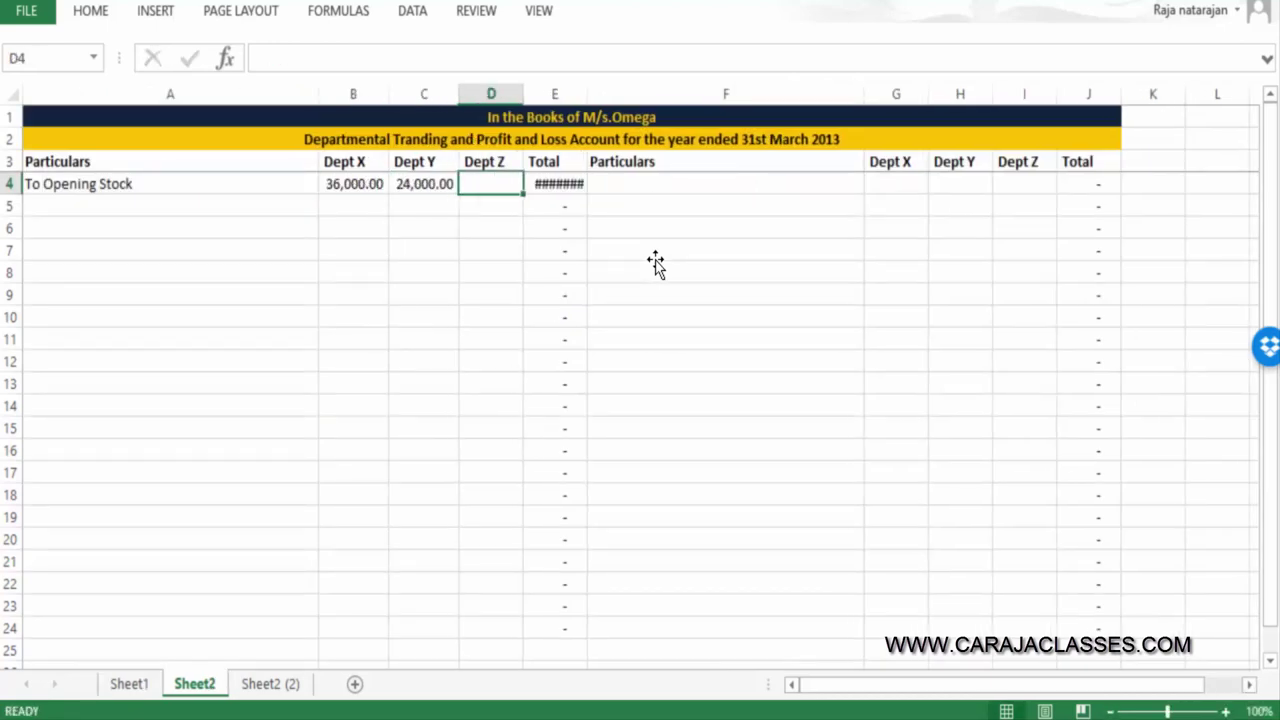
pyautogui.write('20000')
pyautogui.press('Right')
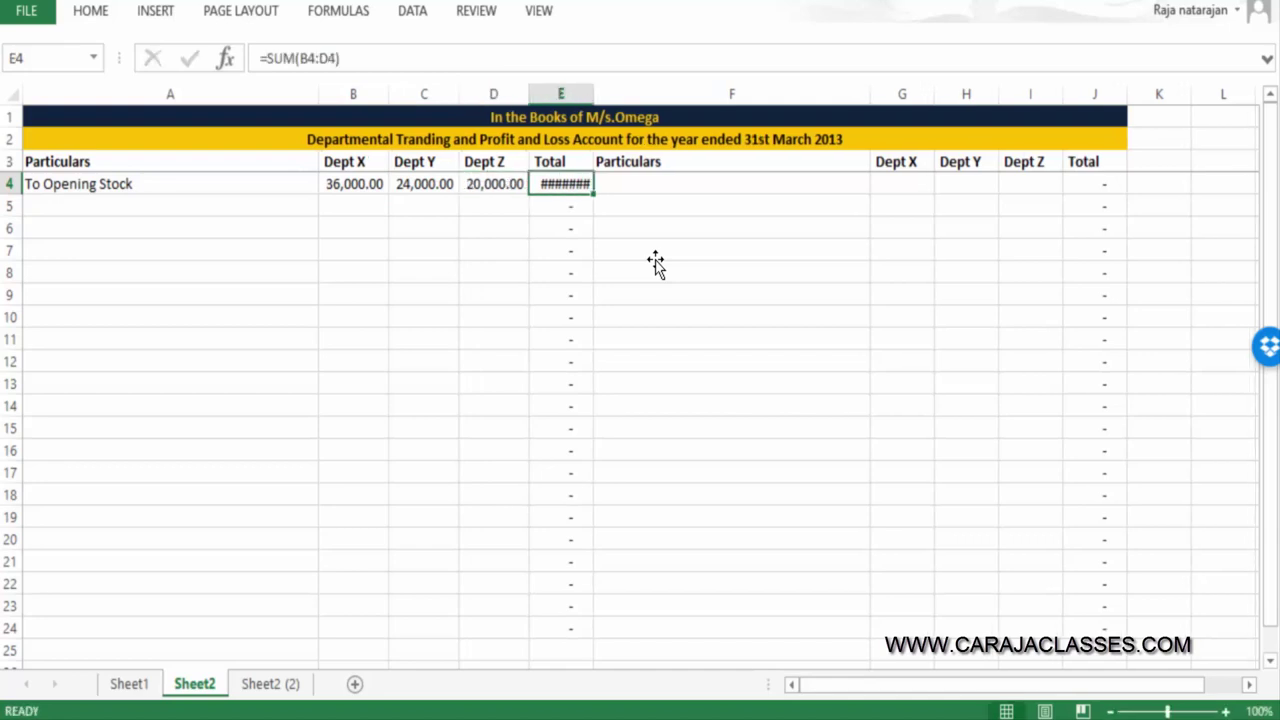
pyautogui.doubleClick(592, 93)
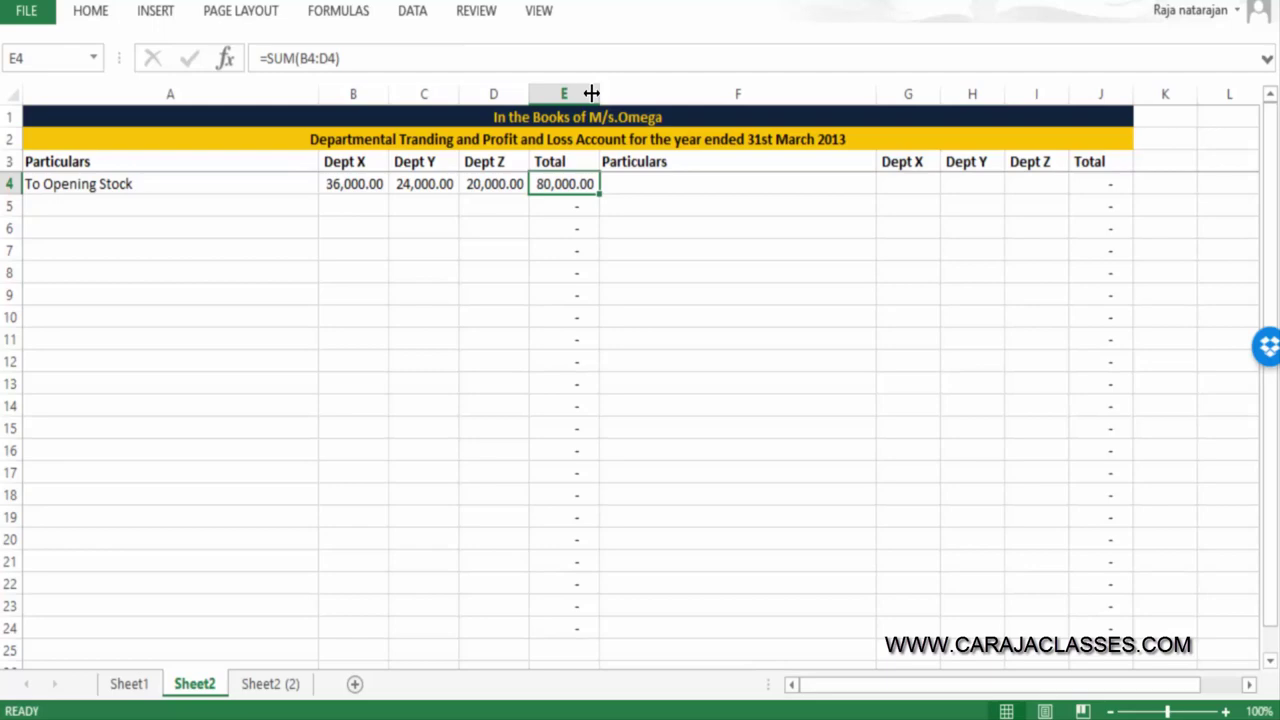
# Check the next item in the Sheet1 data and enter "To Purchases" in cell A5 of Sheet2
pyautogui.hotkey('ctrl', 'pageup')
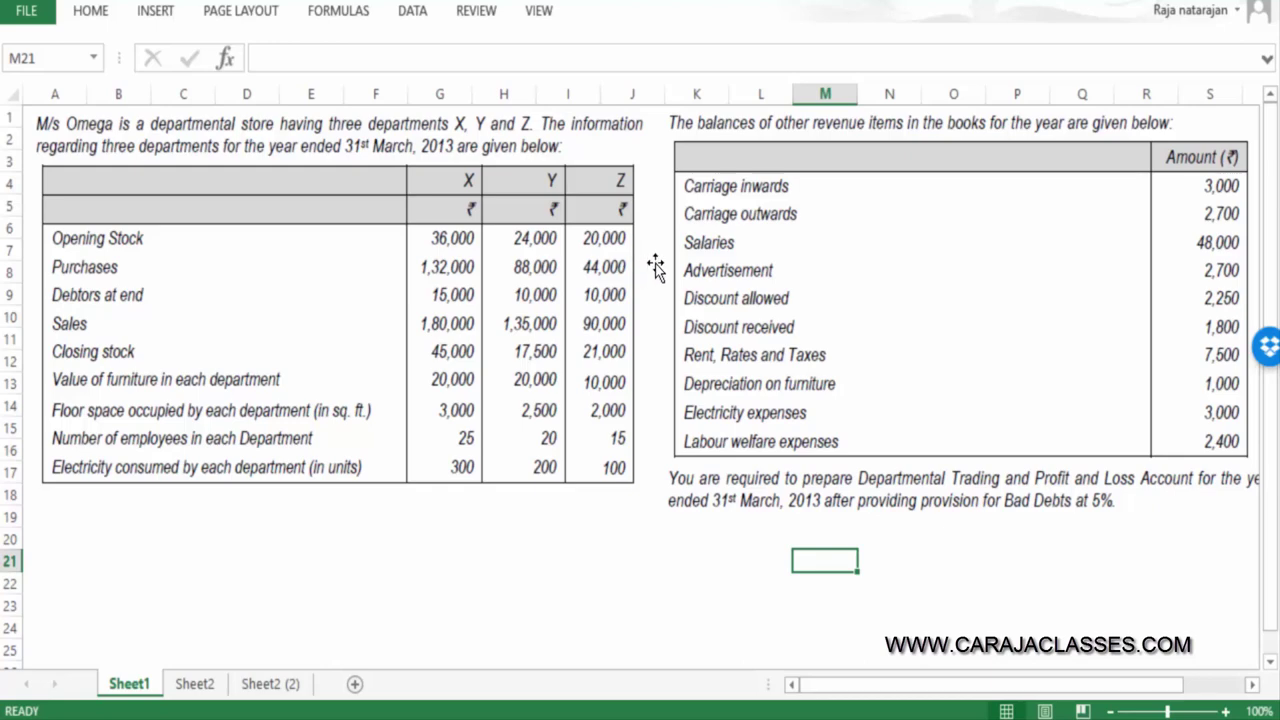
pyautogui.hotkey('ctrl', 'pagedown')
pyautogui.press('Left')
pyautogui.press('Down')
pyautogui.press('Left')
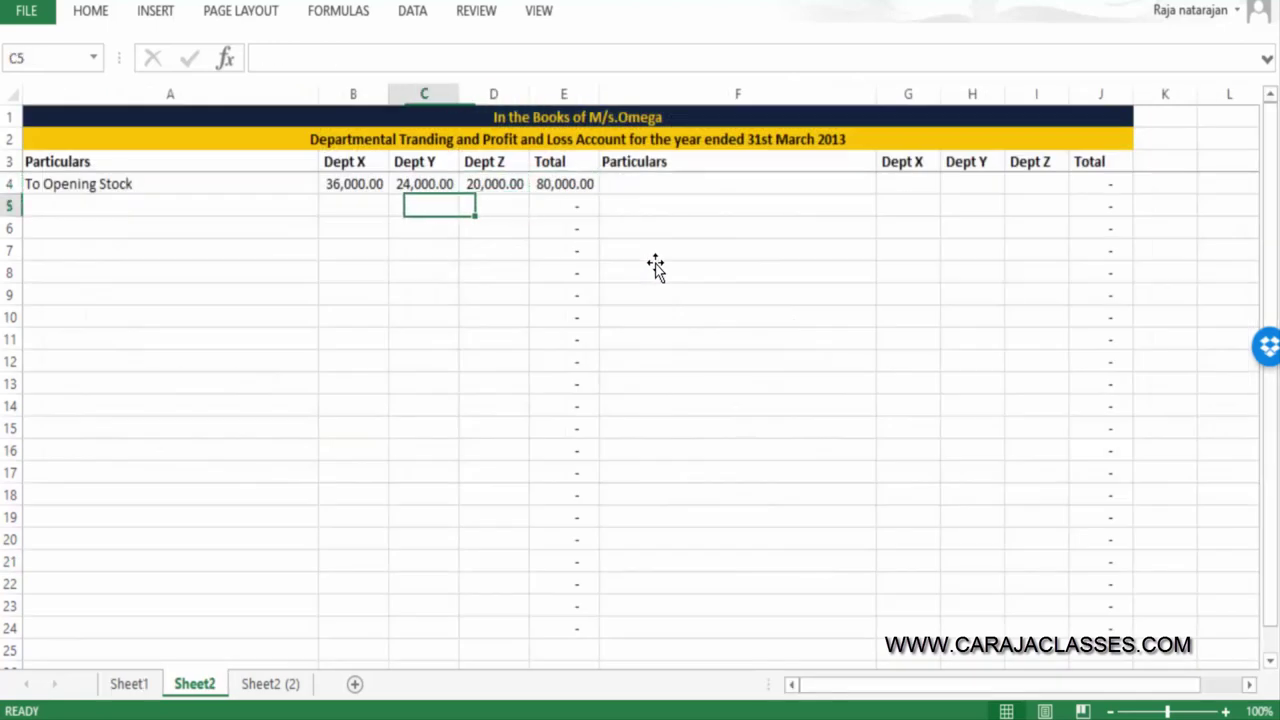
pyautogui.press('Left')
pyautogui.press('Left')
pyautogui.write('t')
pyautogui.press('BackSpace')
pyautogui.press('BackSpace')
pyautogui.write('To Purchases')
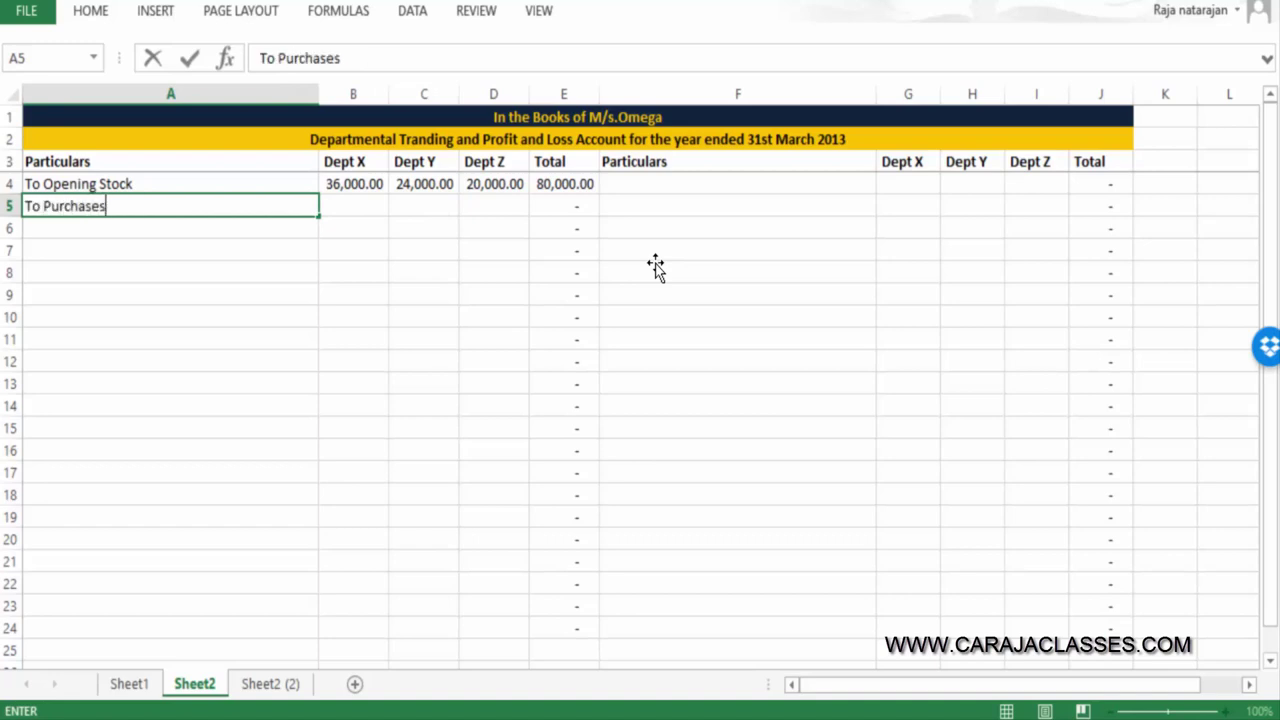
# Enter purchases of 132000, 88000 and 44000 for Dept X, Y and Z, and fit the debit Total column's width
pyautogui.press('Tab')
pyautogui.write('132000')
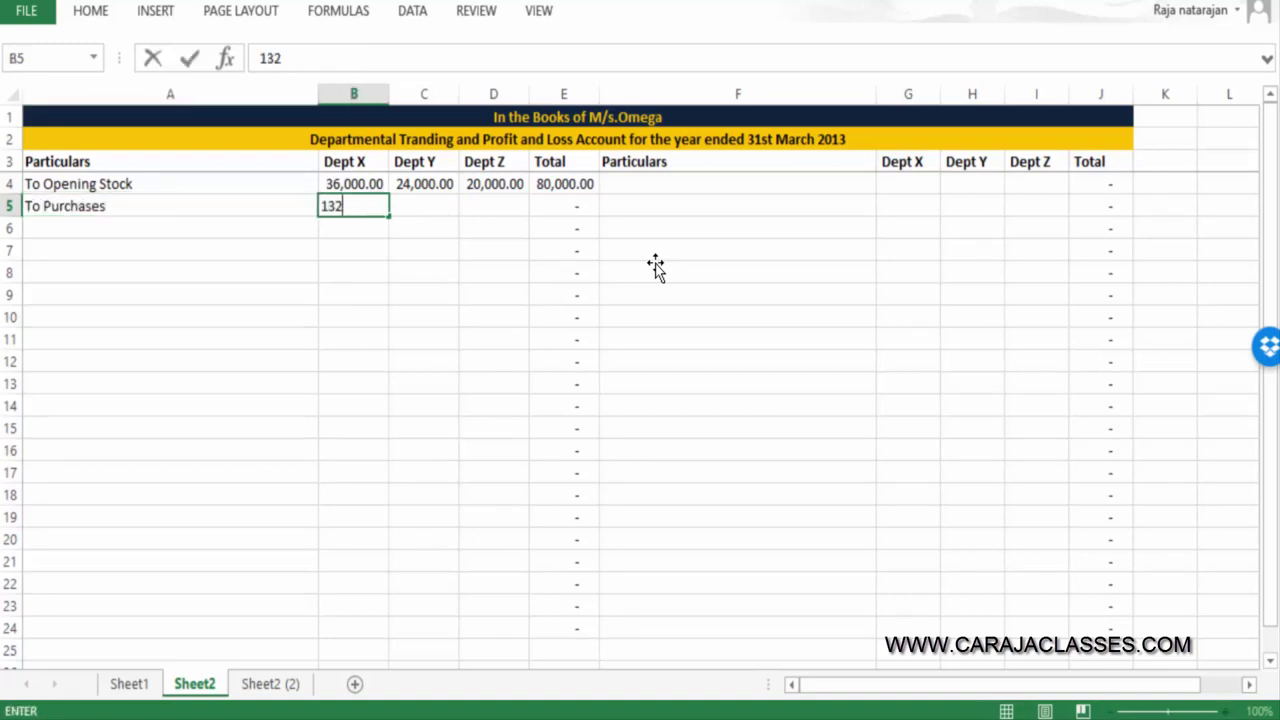
pyautogui.press('Tab')
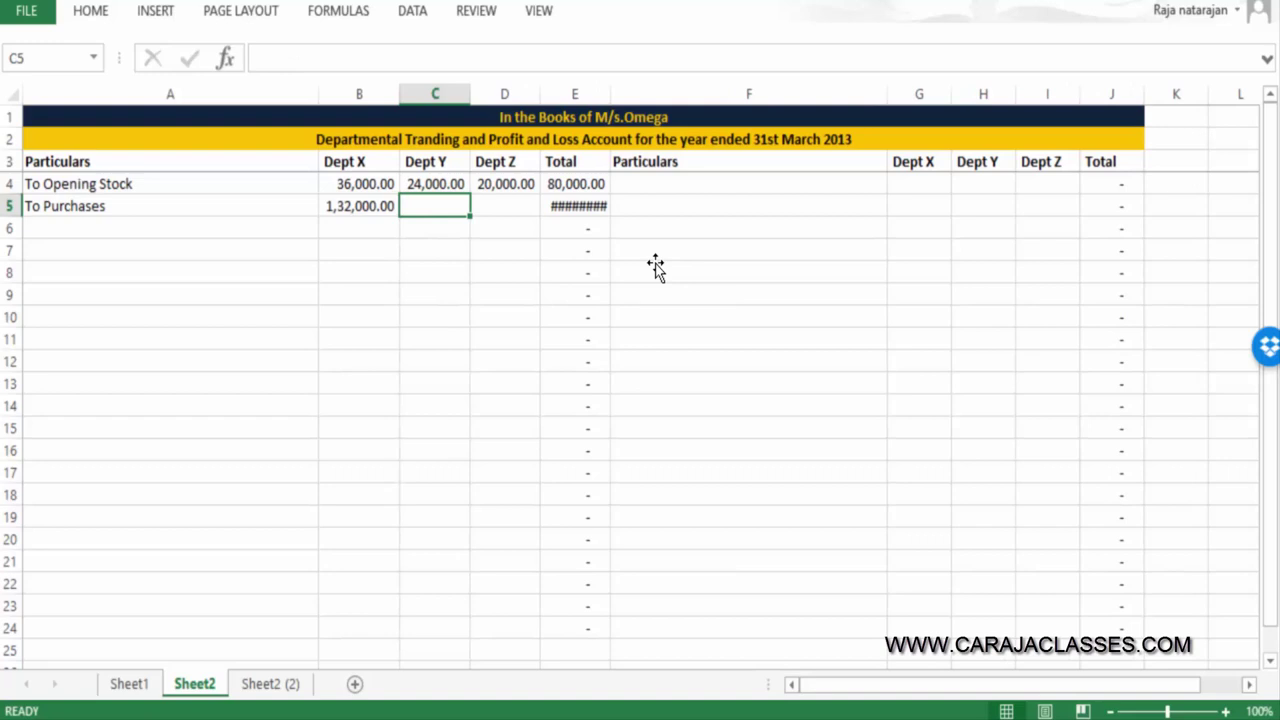
pyautogui.write('88000')
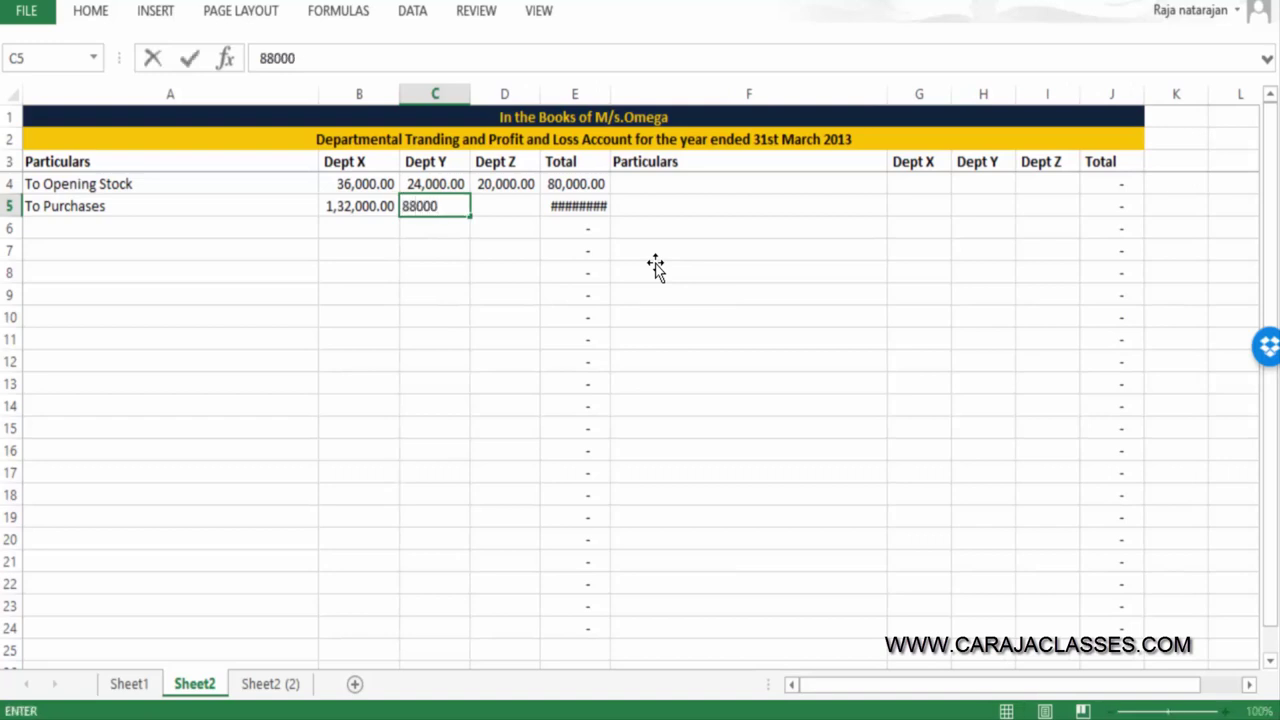
pyautogui.press('Tab')
pyautogui.write('44000')
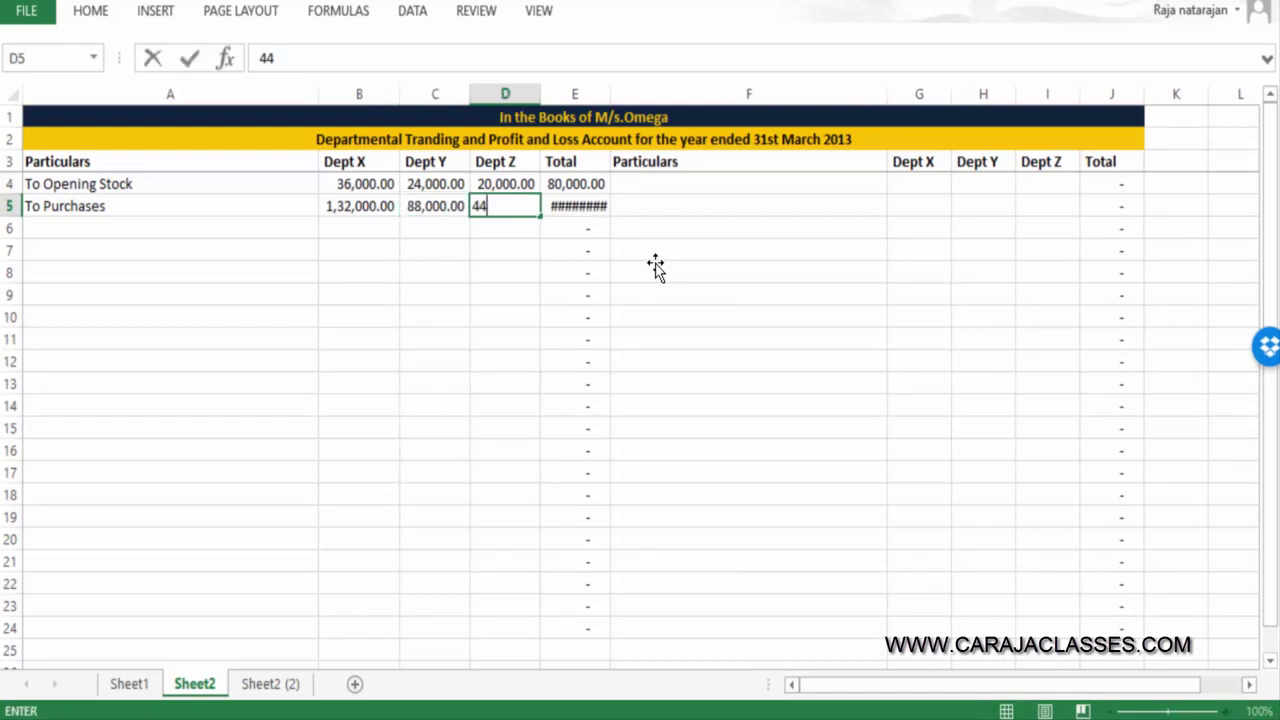
pyautogui.press('Tab')
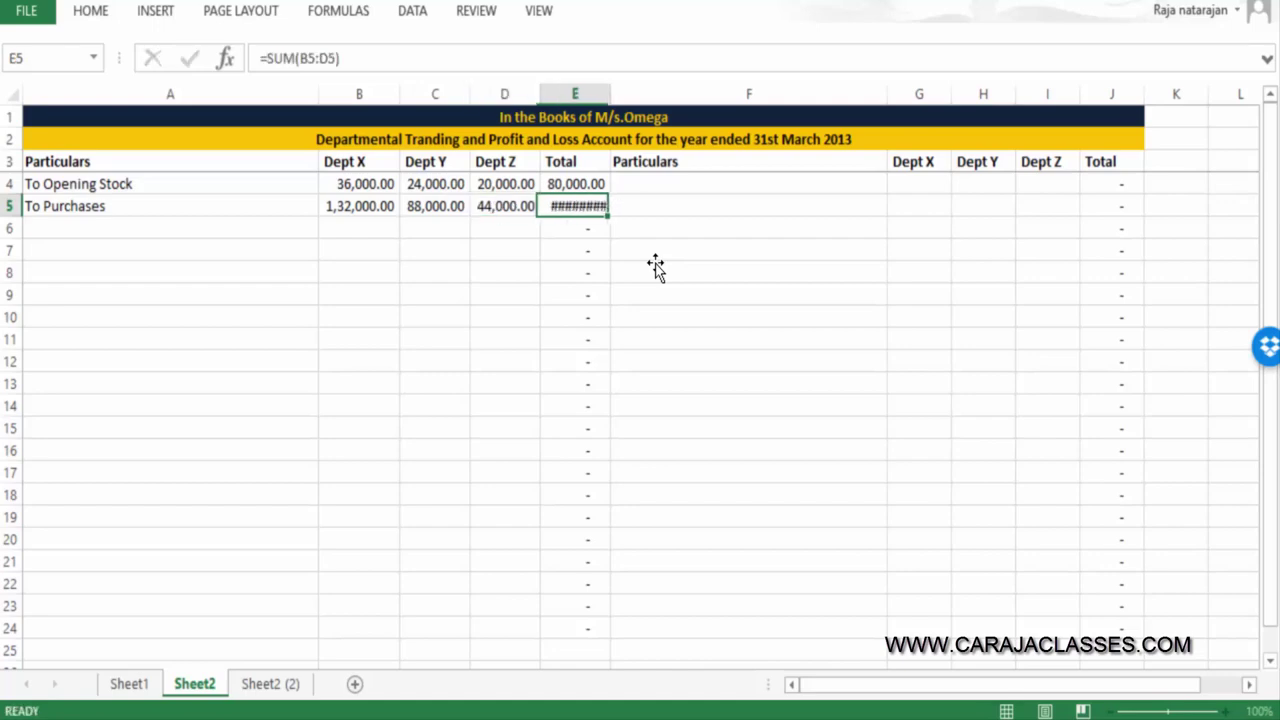
pyautogui.doubleClick(611, 92)
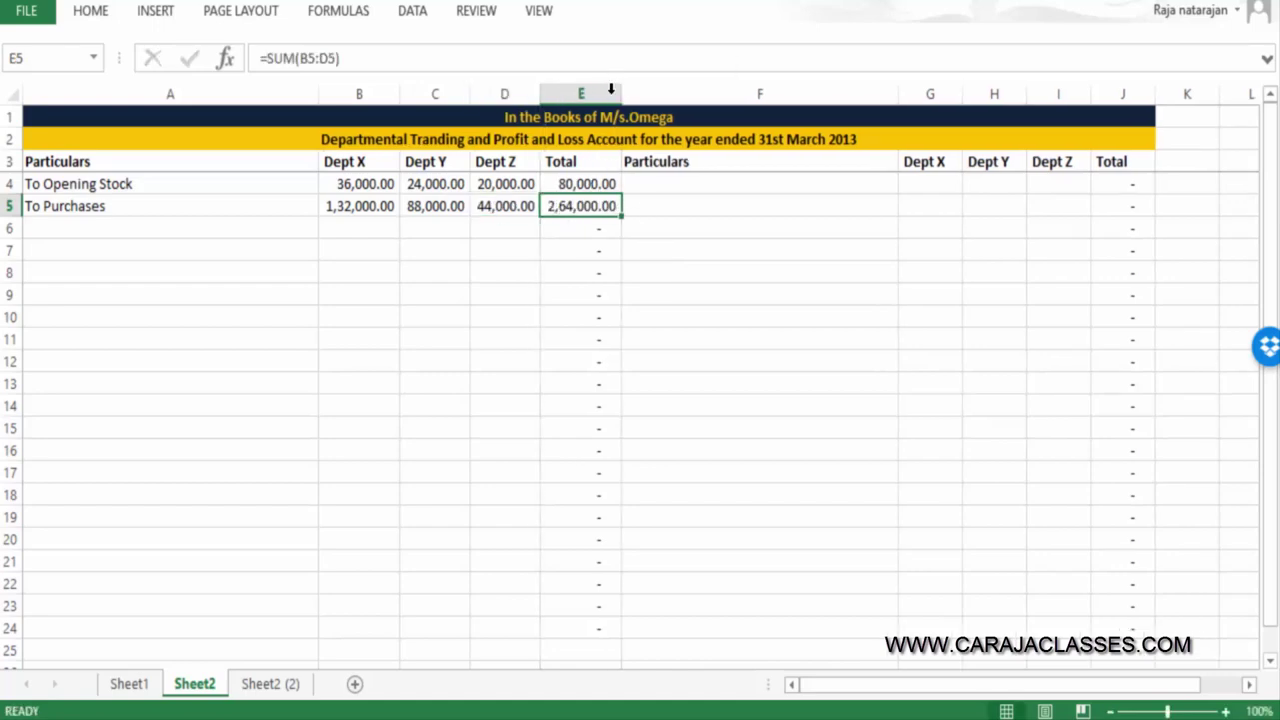
# Consult the sales figures on Sheet1 and enter "By Sales" as the first credit-side particular in cell F4 of Sheet2
pyautogui.hotkey('ctrl', 'pageup')
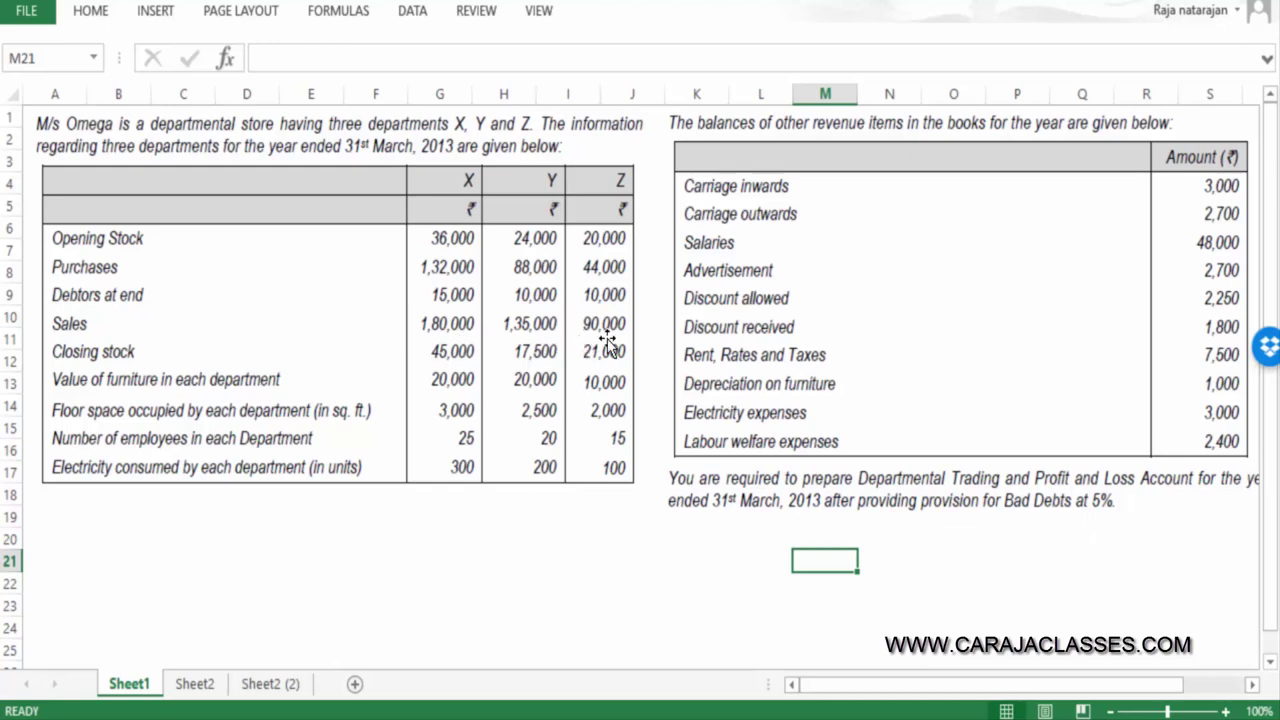
pyautogui.hotkey('ctrl', 'pagedown')
pyautogui.press('Right')
pyautogui.press('Up')
pyautogui.write('By Sales')
pyautogui.press('Tab')
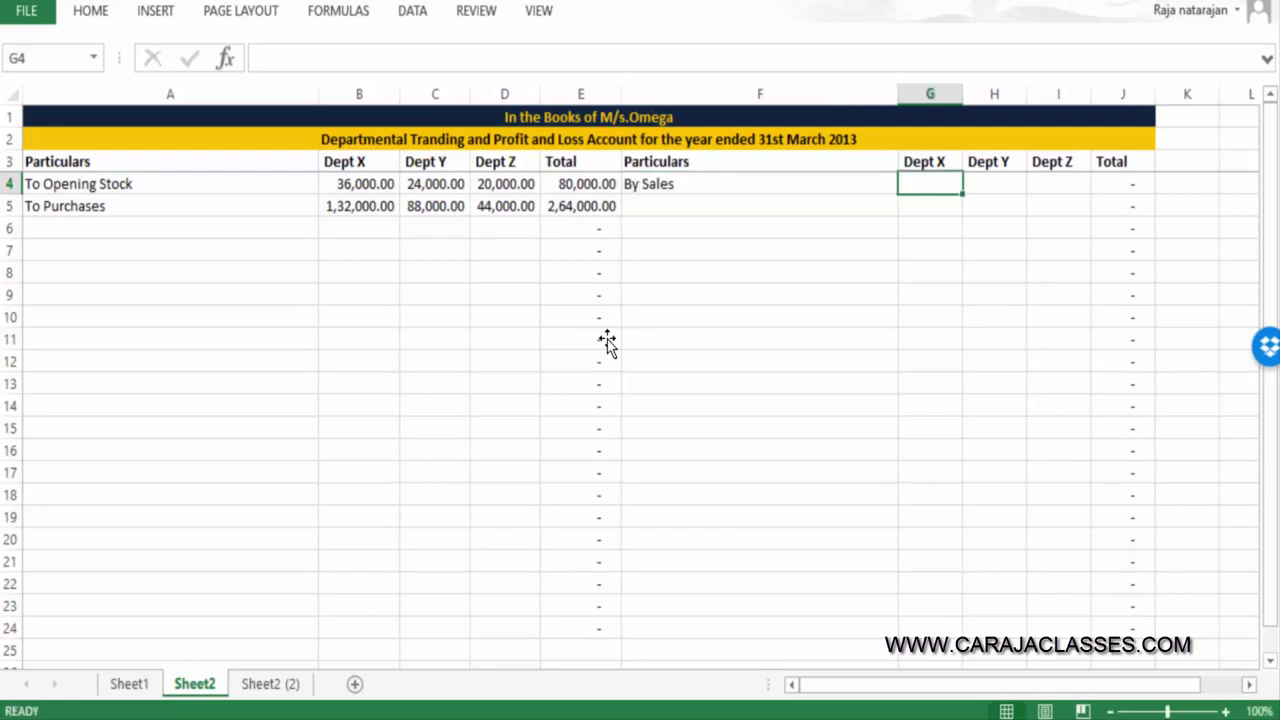
# Enter sales of 180000, 135000 and 90000 for Dept X, Y and Z, and fit the credit Total column's width
pyautogui.write('180000')
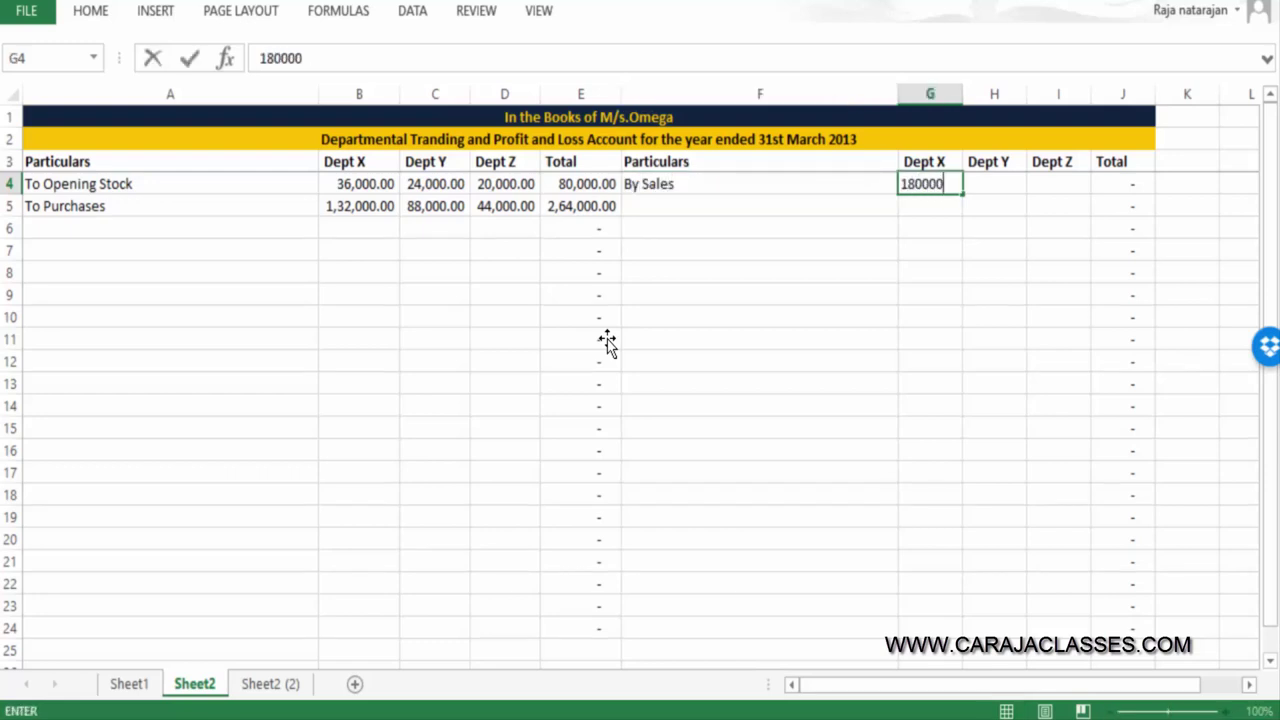
pyautogui.press('Tab')
pyautogui.write('135000')
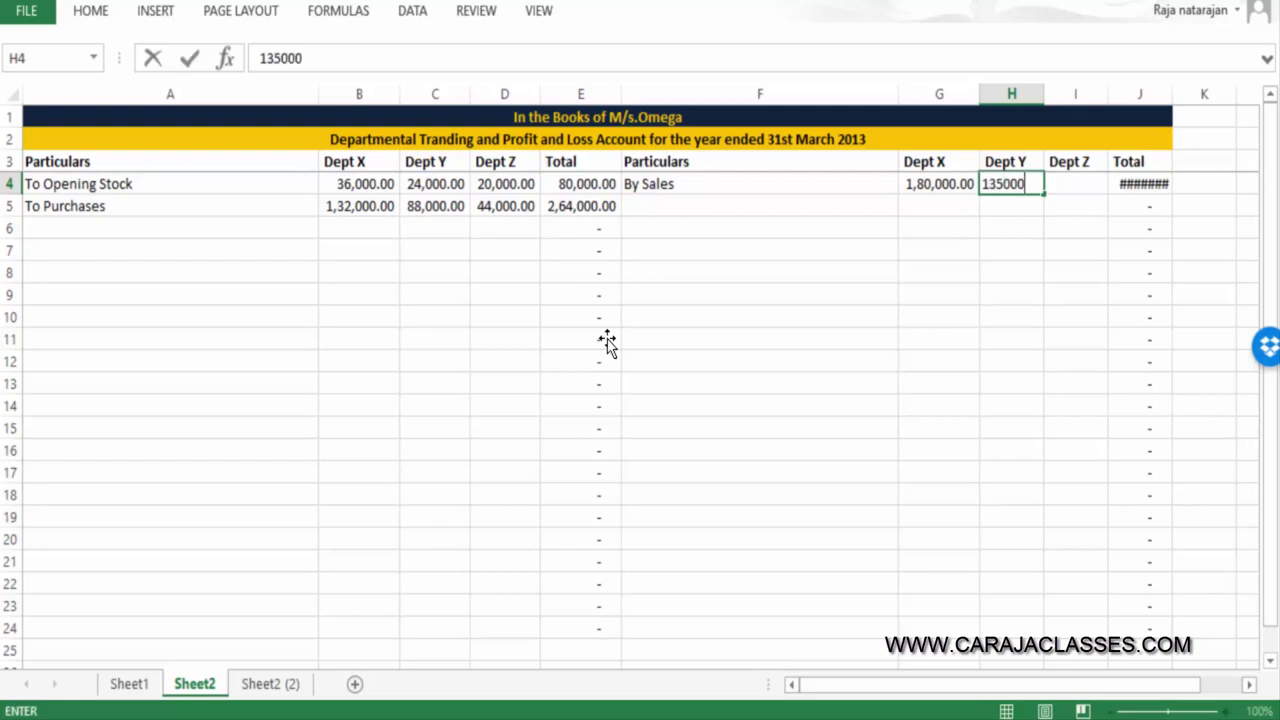
pyautogui.press('Tab')
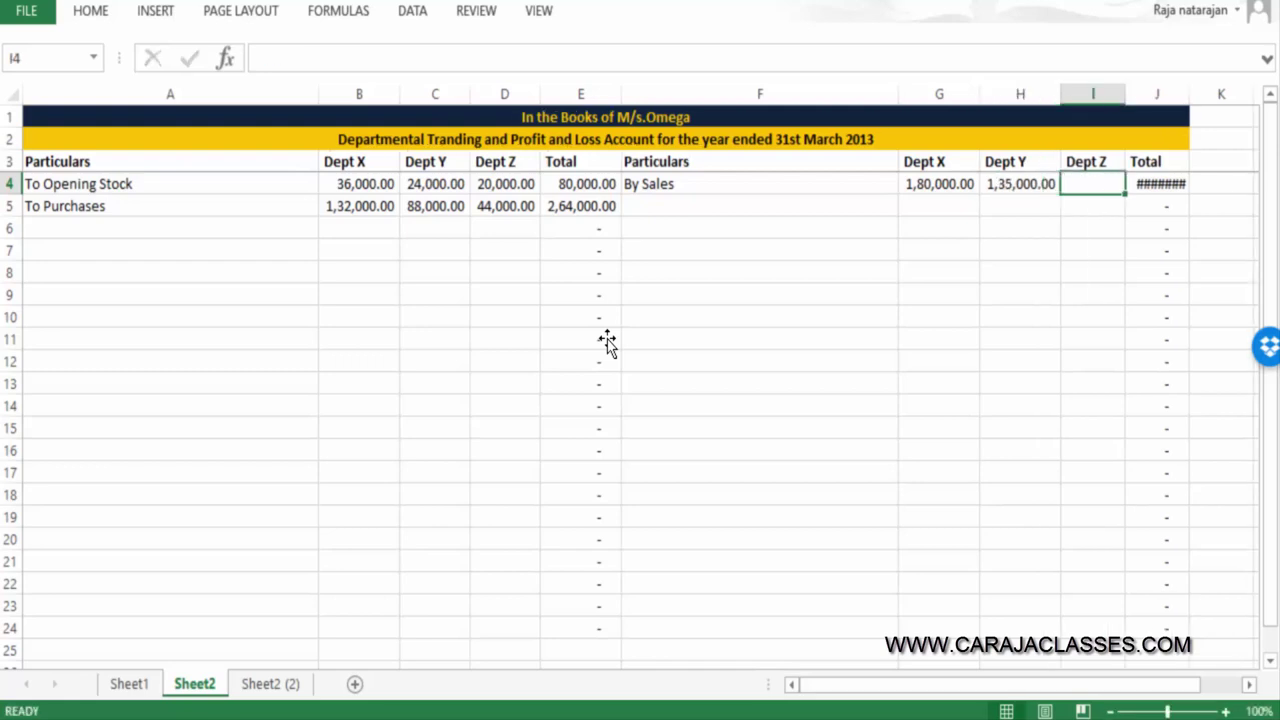
pyautogui.write('90000')
pyautogui.press('Tab')
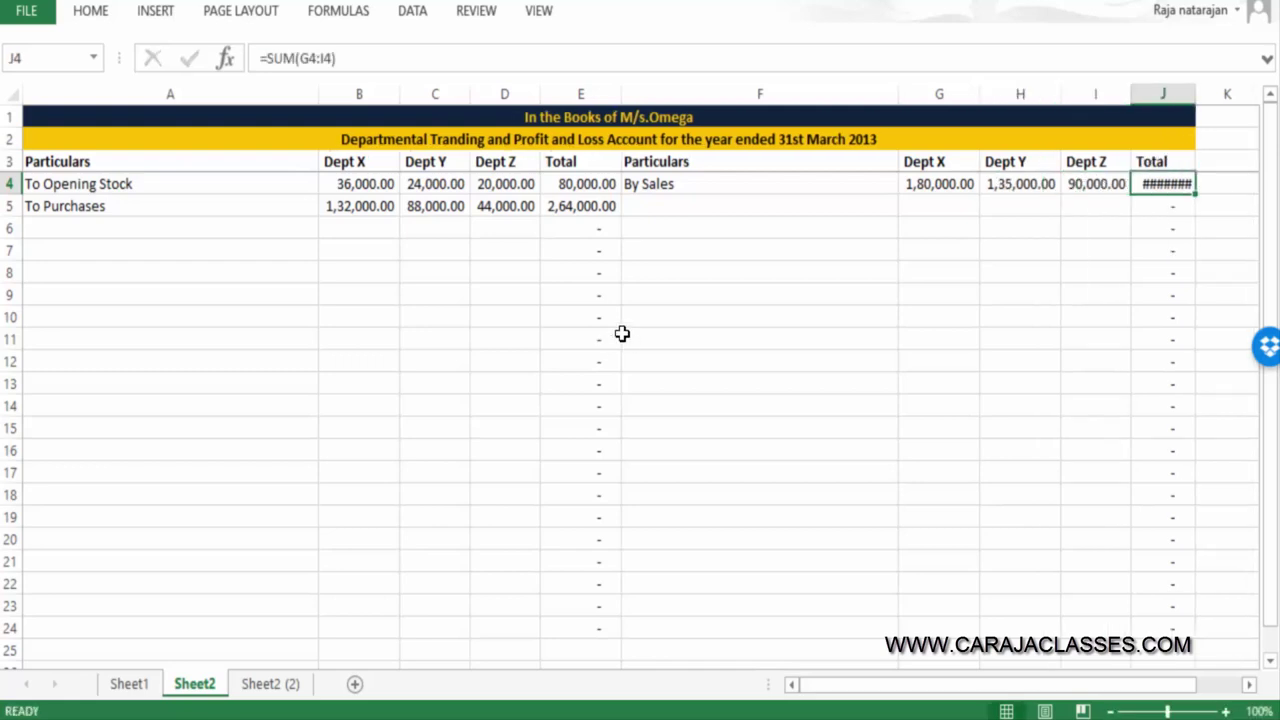
pyautogui.doubleClick(1195, 90)
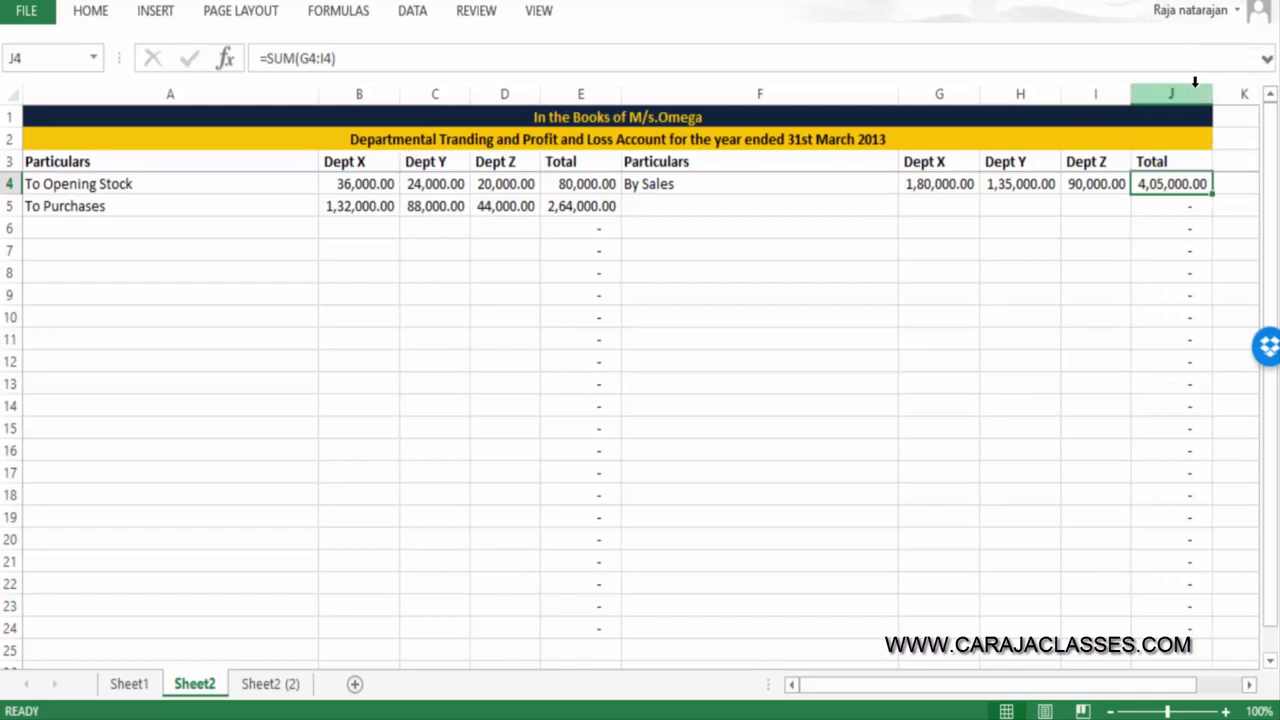
# Consult the closing stock figures on Sheet1 and enter "By Closing Stock" in cell F5 of Sheet2
pyautogui.hotkey('ctrl', 'pageup')
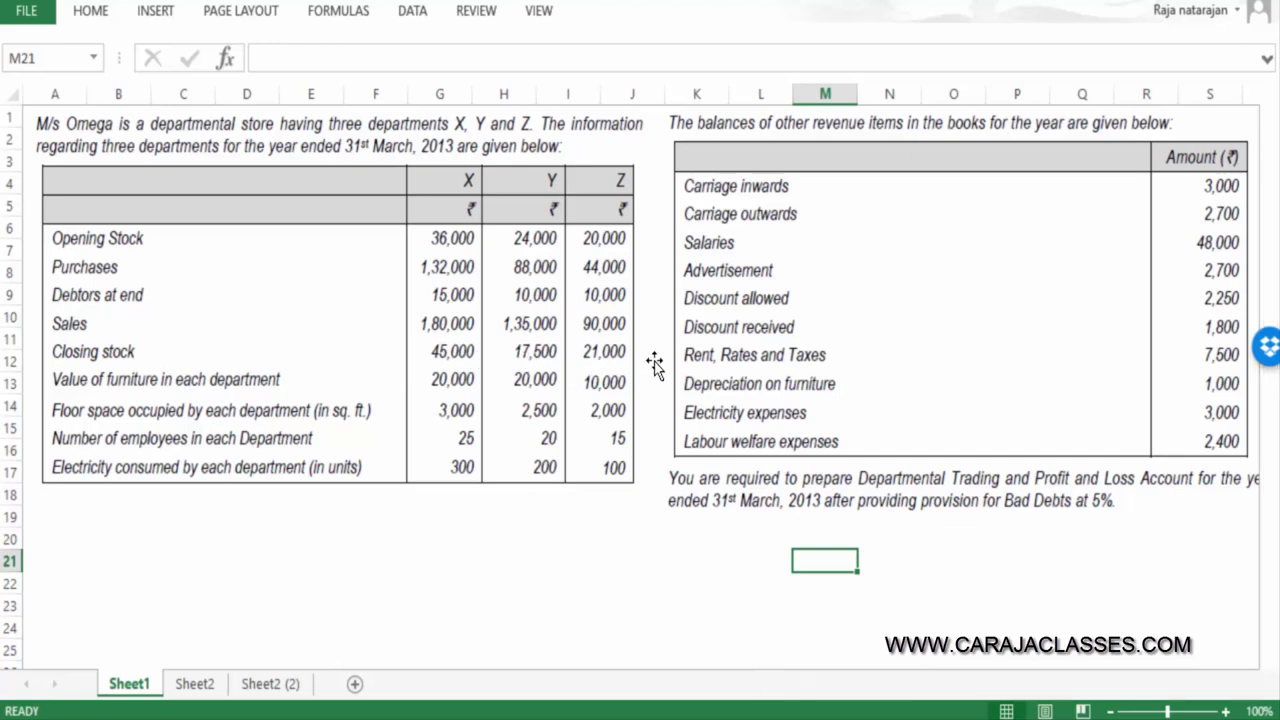
pyautogui.hotkey('ctrl', 'pagedown')
pyautogui.press('Down')
pyautogui.press('Left')
pyautogui.press('Left')
pyautogui.press('Left')
pyautogui.press('Left')
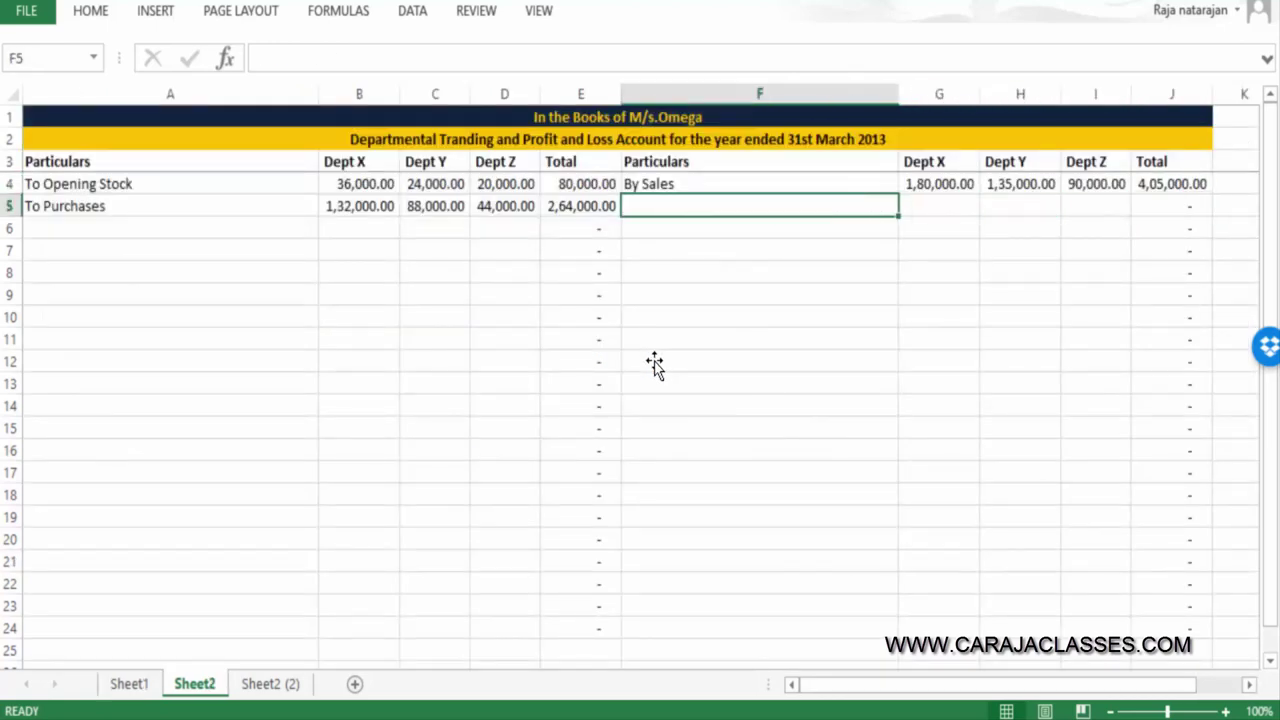
pyautogui.write('By Closing Stock')
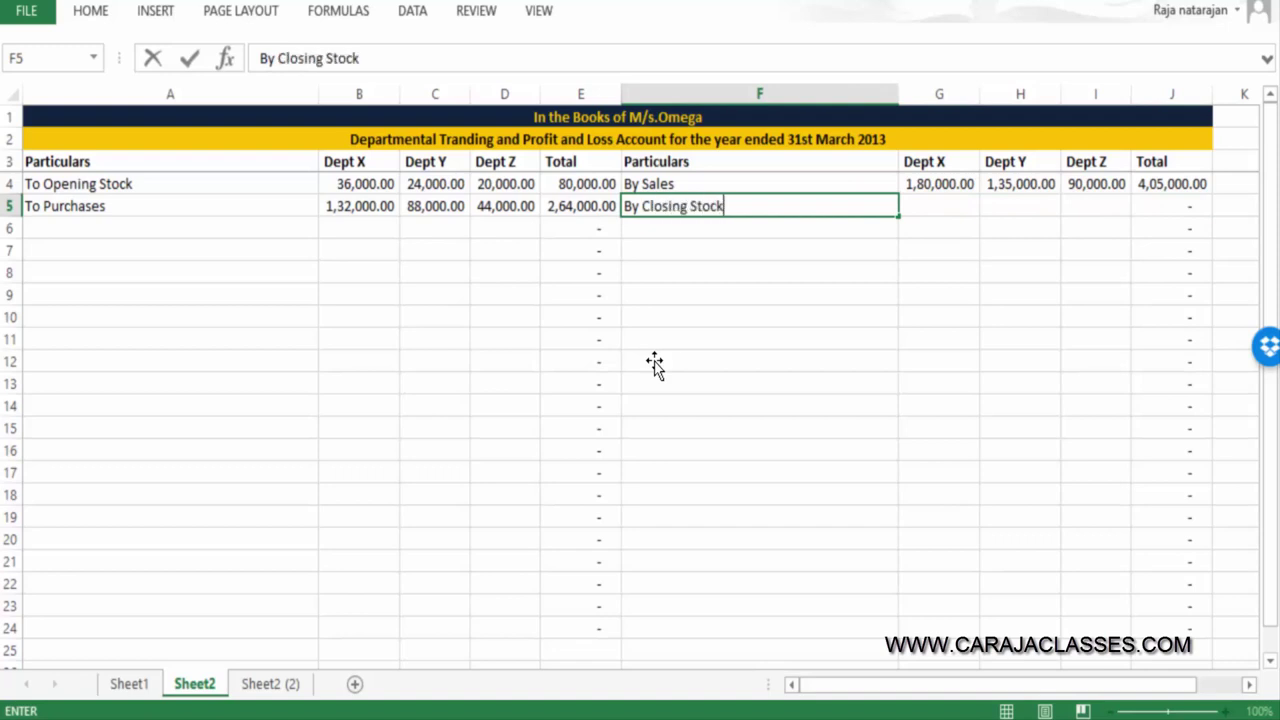
# Enter closing stock of 45000, 17500 and 21000 for Dept X, Y and Z in row 5
pyautogui.press('Tab')
pyautogui.write('45000')
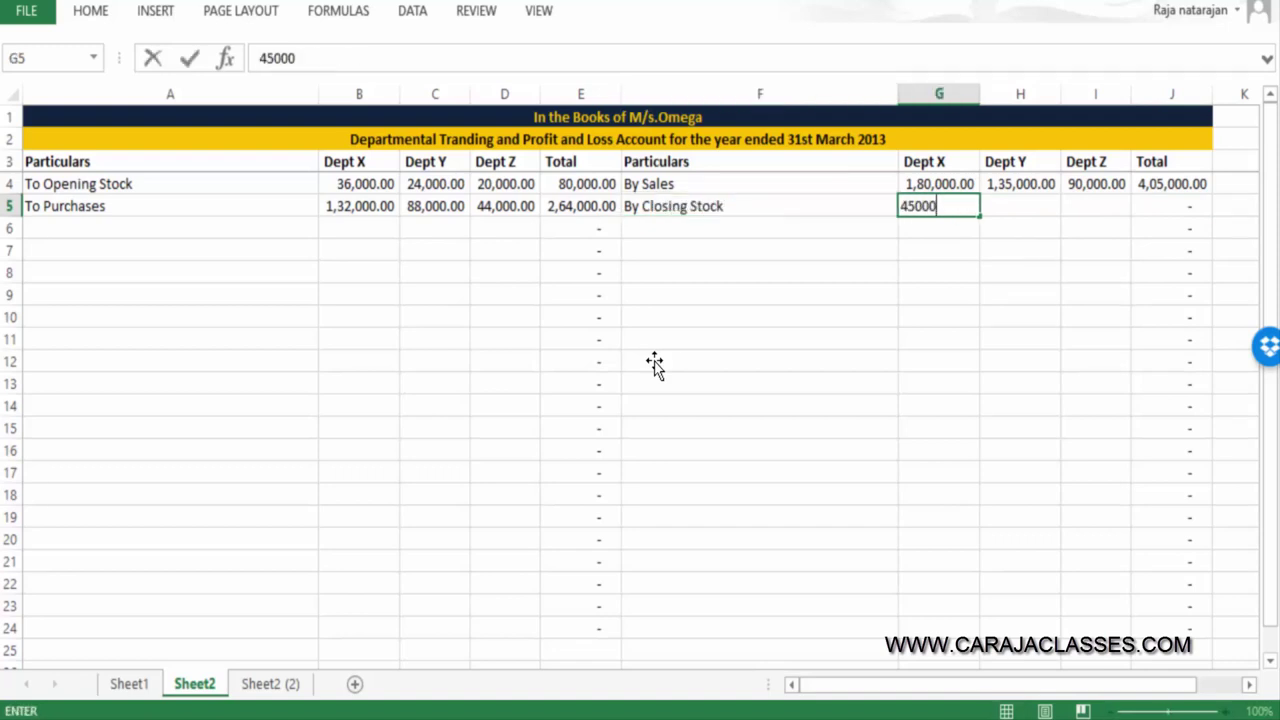
pyautogui.press('Tab')
pyautogui.write('17500')
pyautogui.press('Tab')
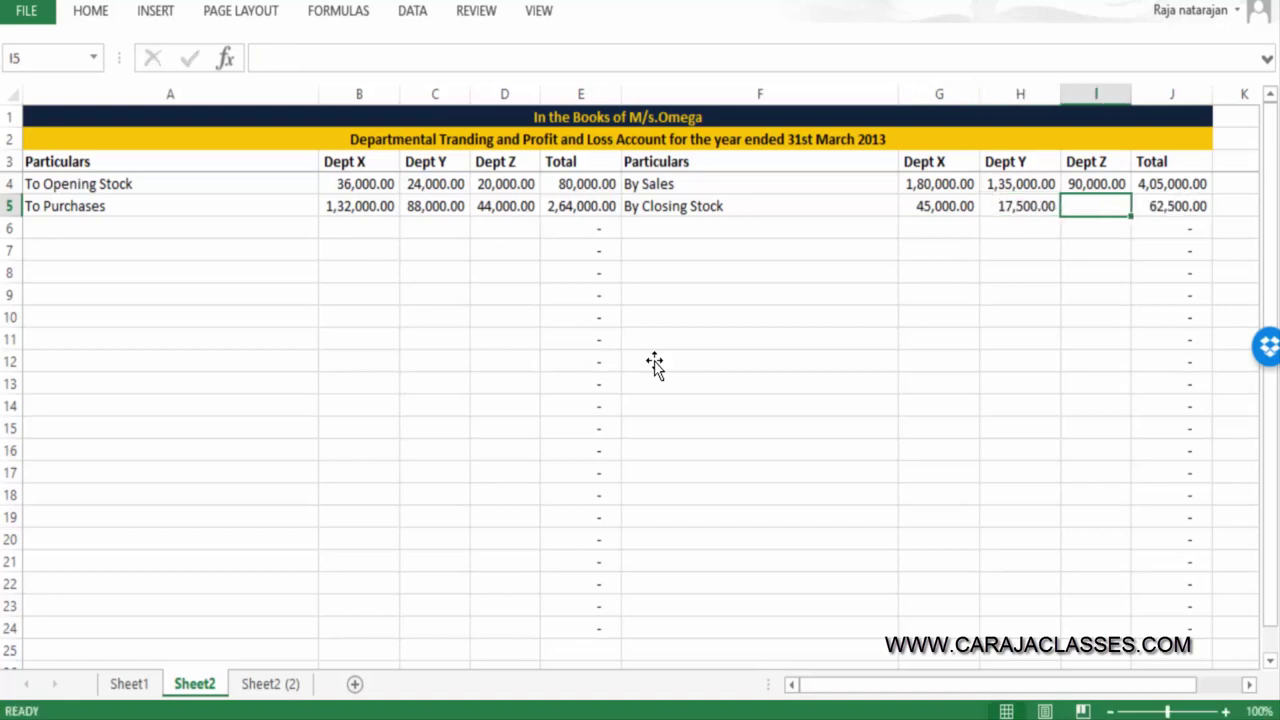
pyautogui.write('21000')
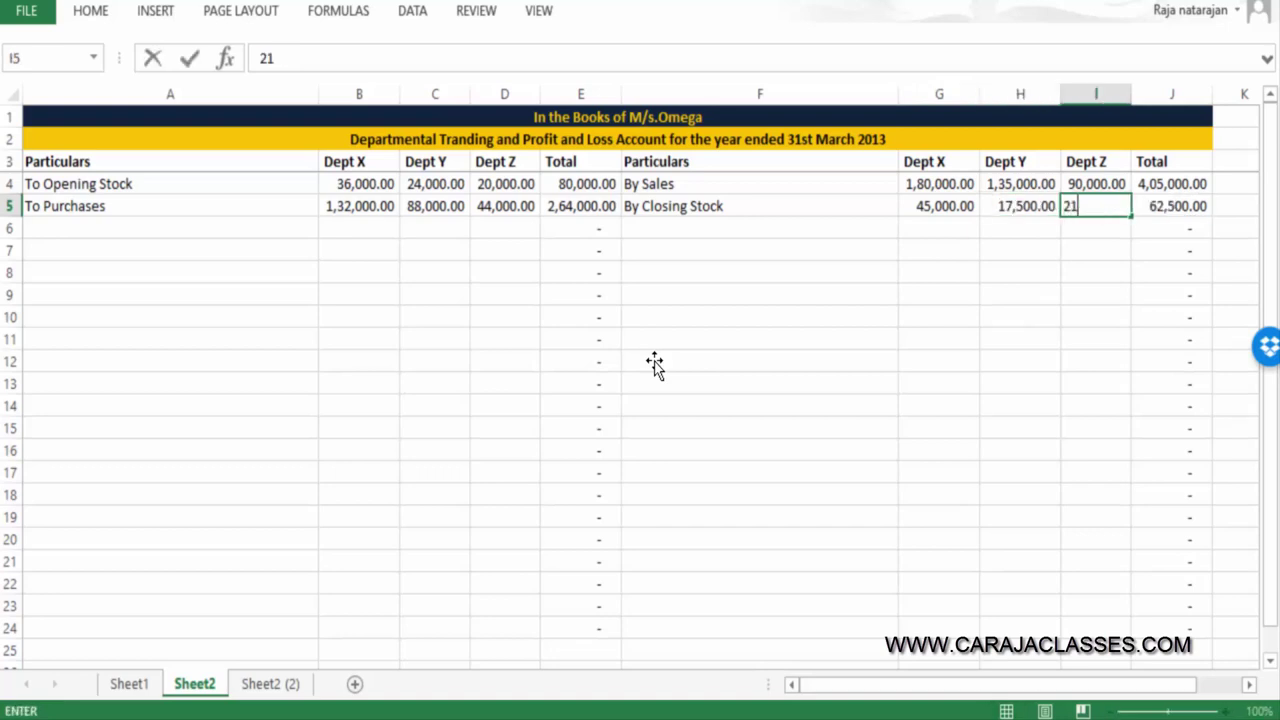
pyautogui.press('Return')
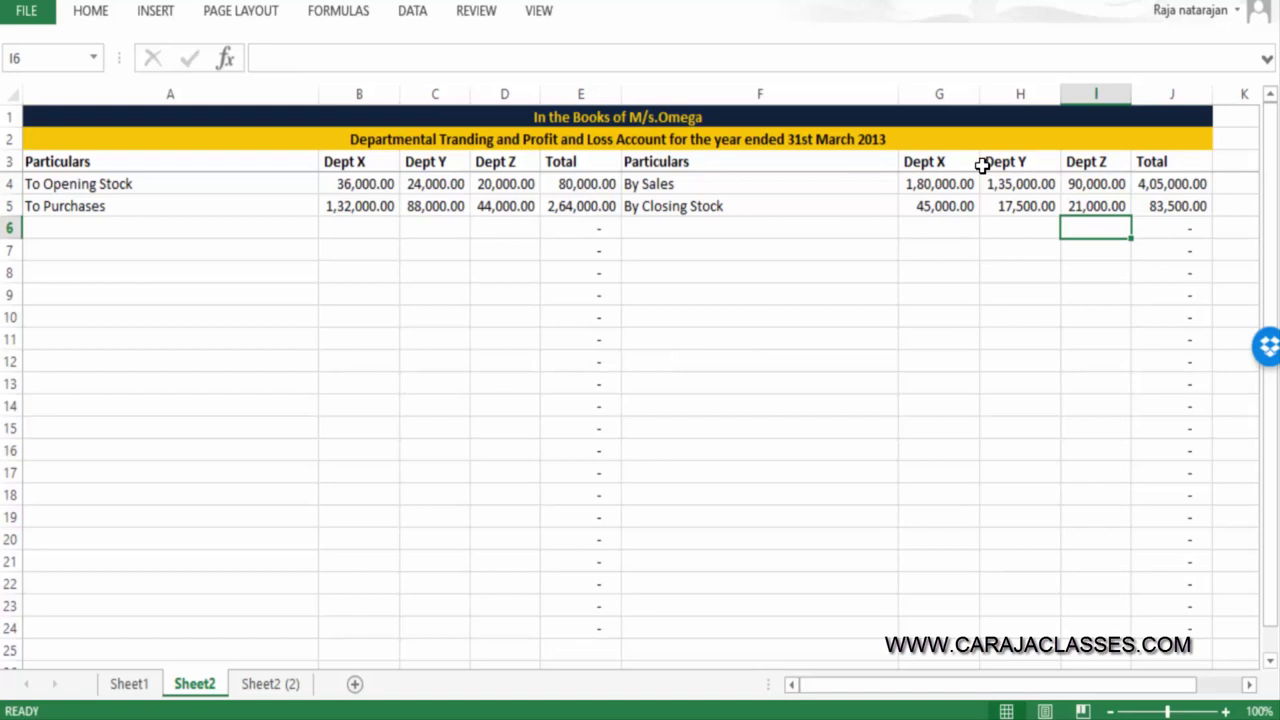
# Make both Total columns, J on the credit side and E on the debit side, bold
pyautogui.click(1168, 92)
pyautogui.hotkey('ctrl', 'b')
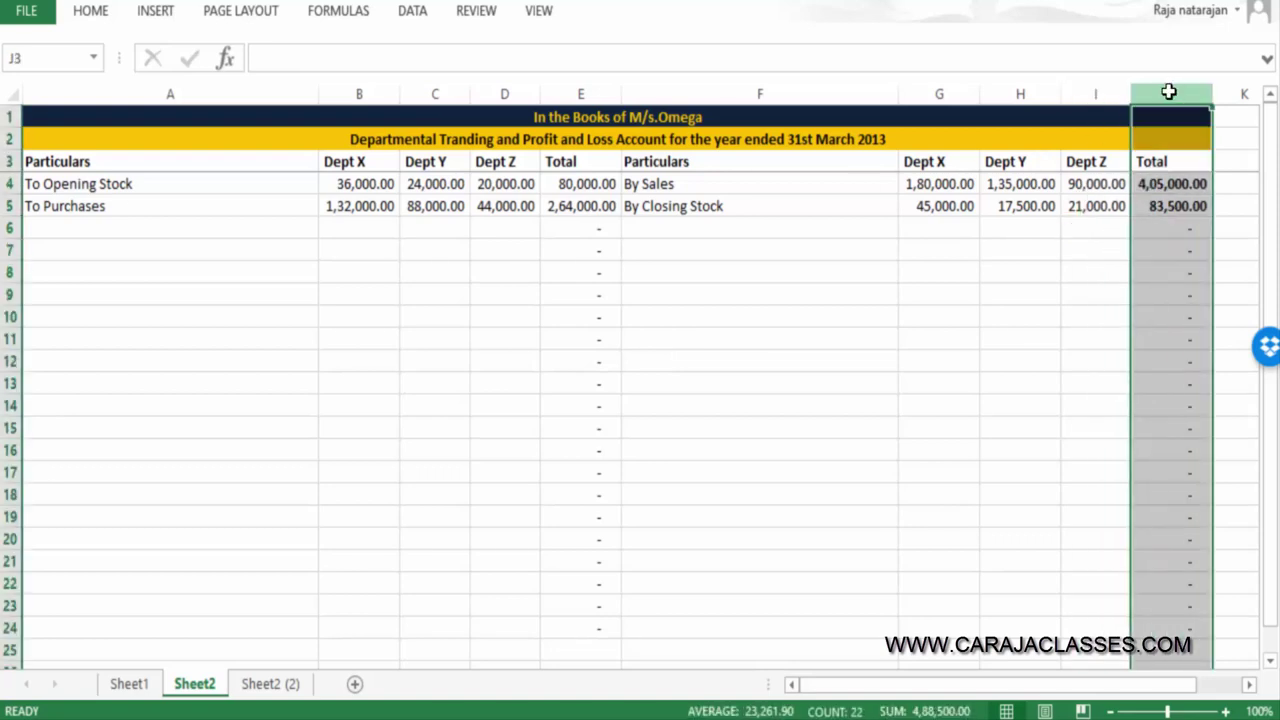
pyautogui.click(579, 92)
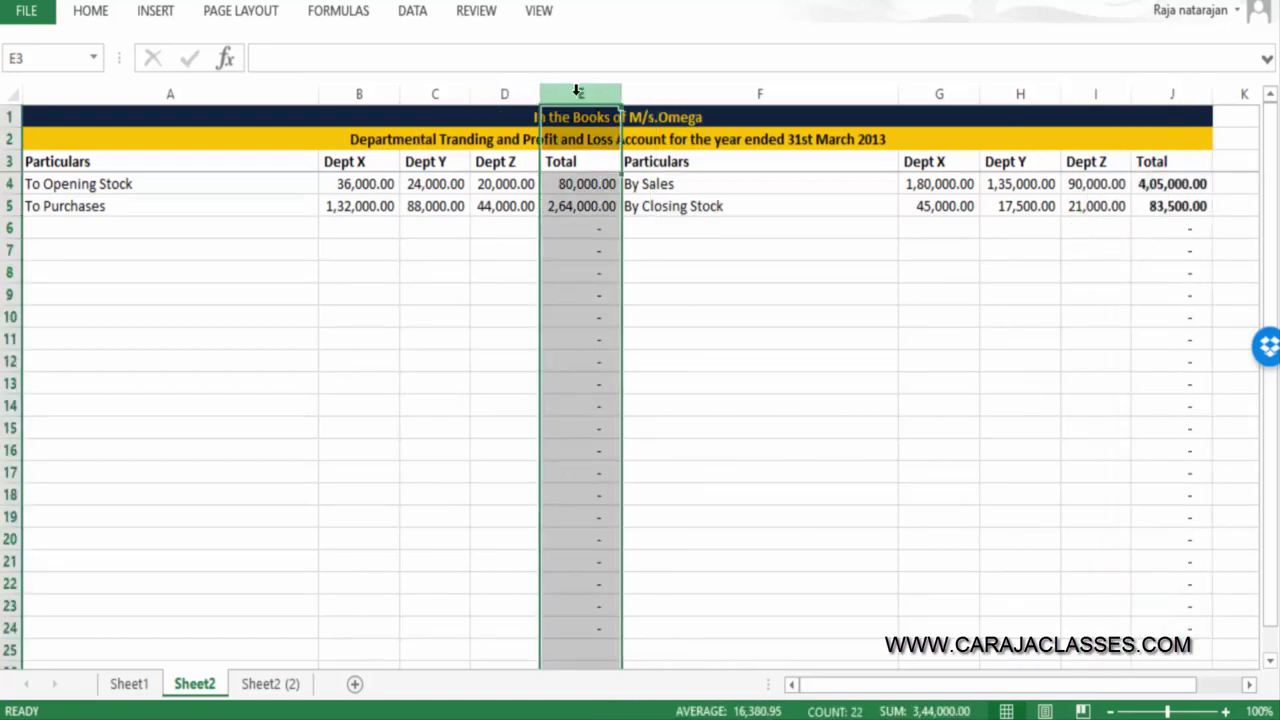
pyautogui.hotkey('ctrl', 'b')
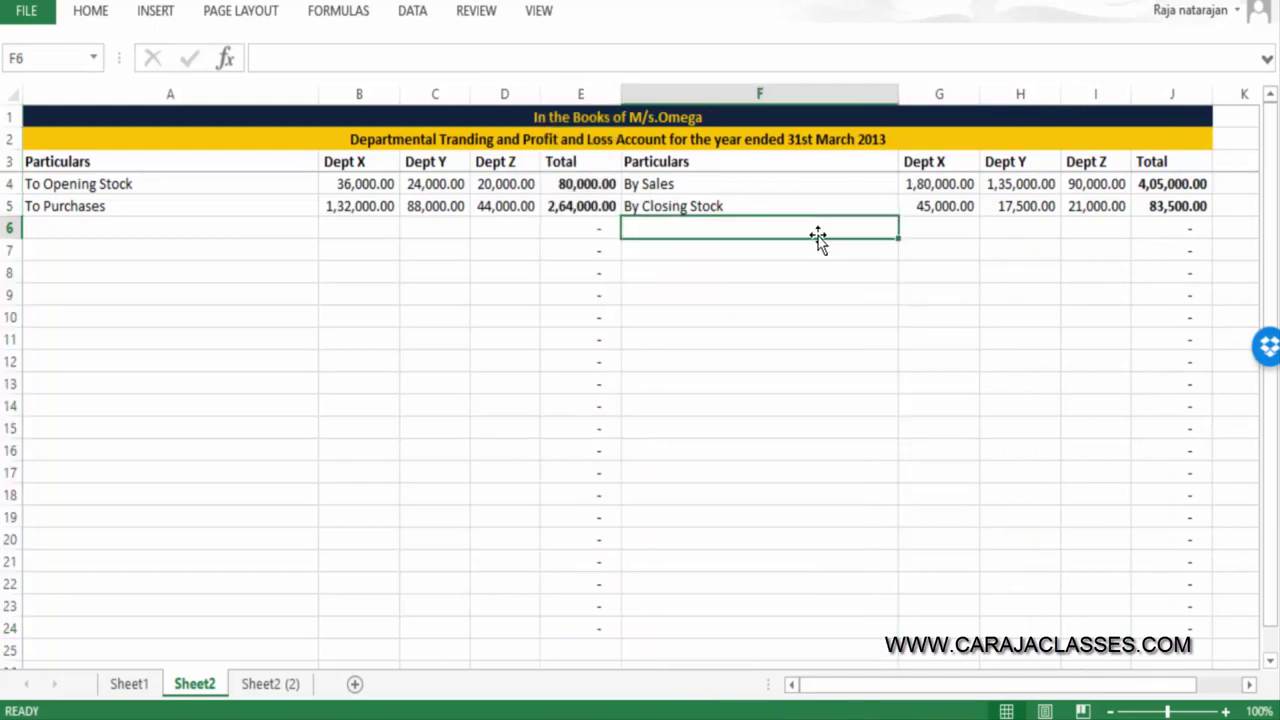
# Consult the revenue items on Sheet1 and enter "Carriage Inwards" with basis "Purchases" in row 4 of the working note on Sheet2 (2)
pyautogui.hotkey('ctrl', 'pageup')
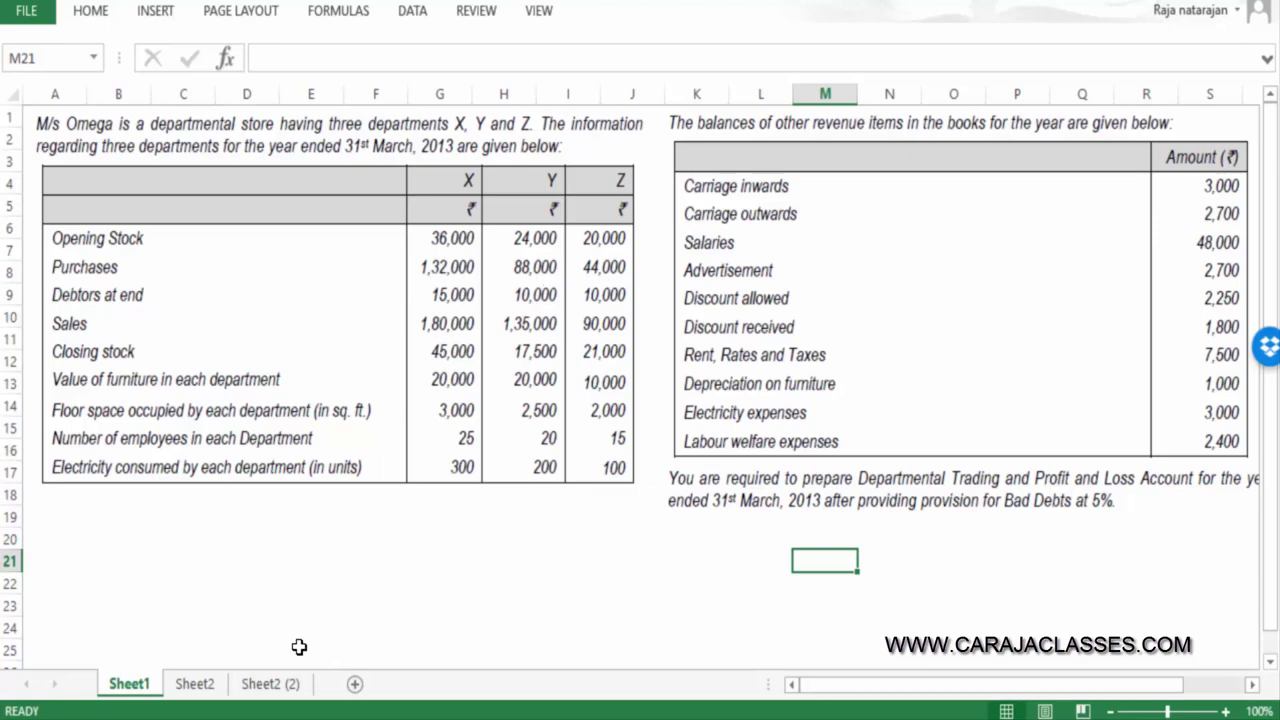
pyautogui.click(285, 684)
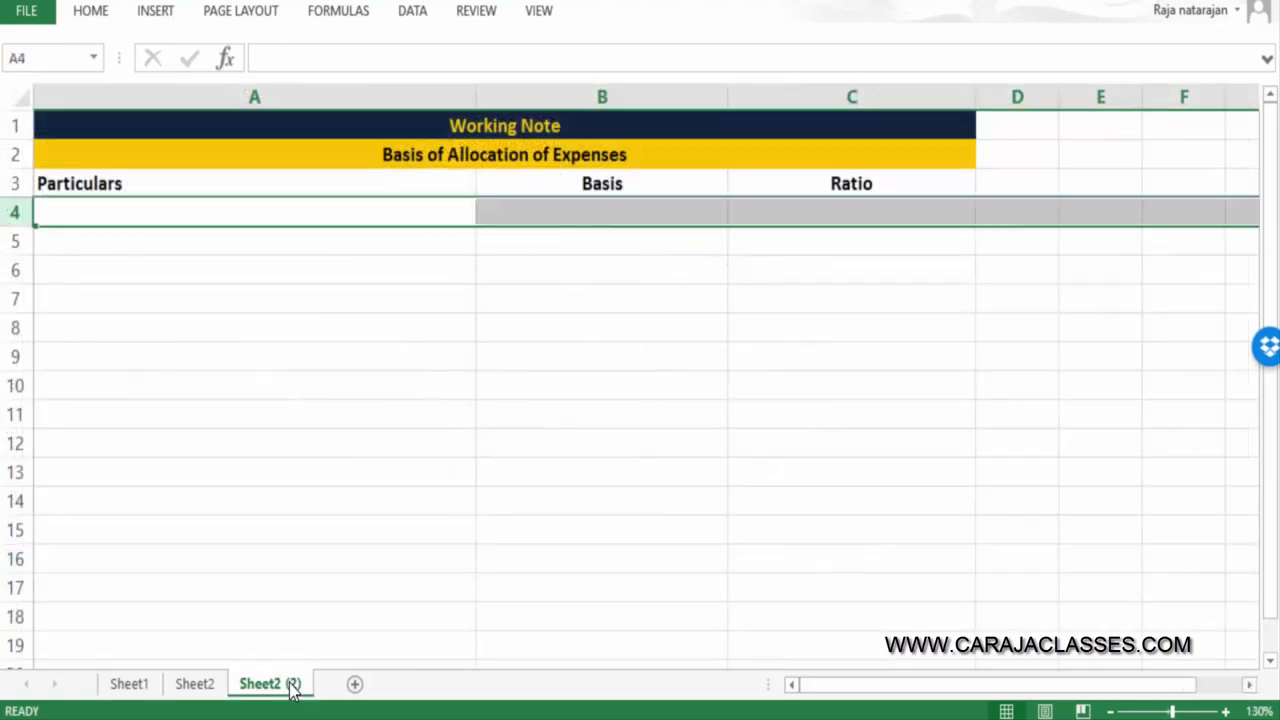
pyautogui.click(583, 131)
pyautogui.click(620, 163)
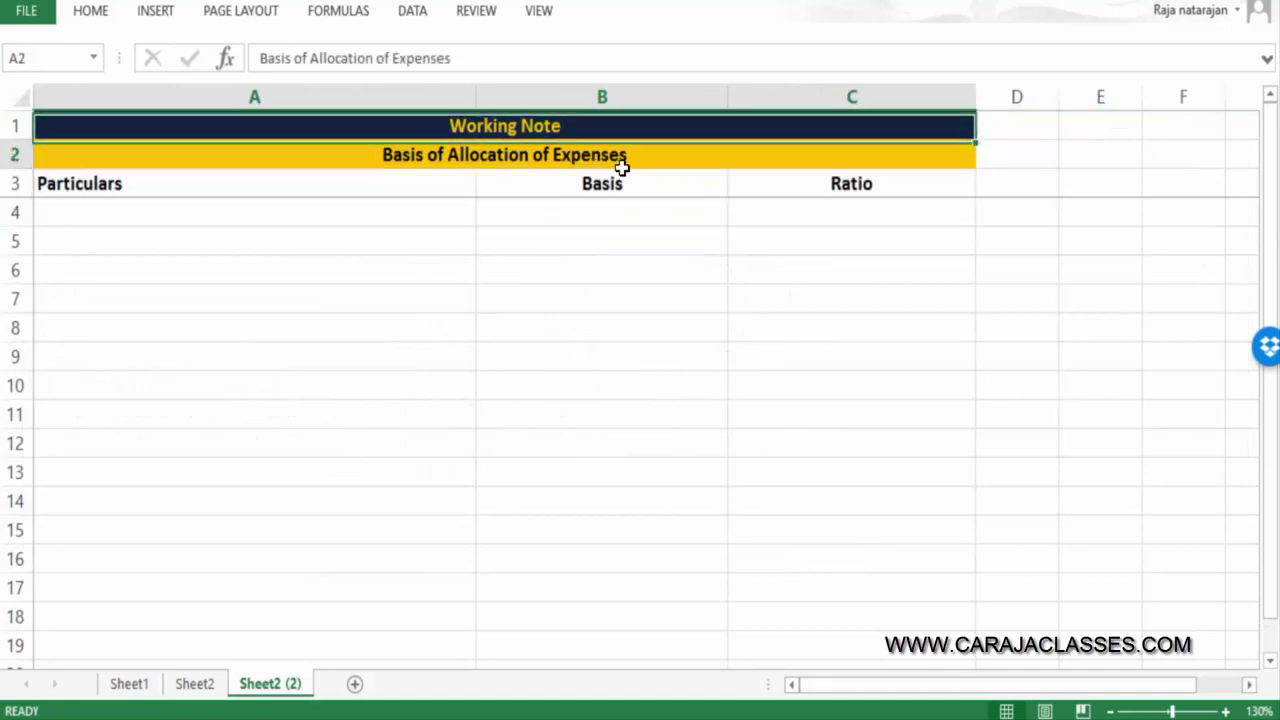
pyautogui.click(430, 217)
pyautogui.write('Ca')
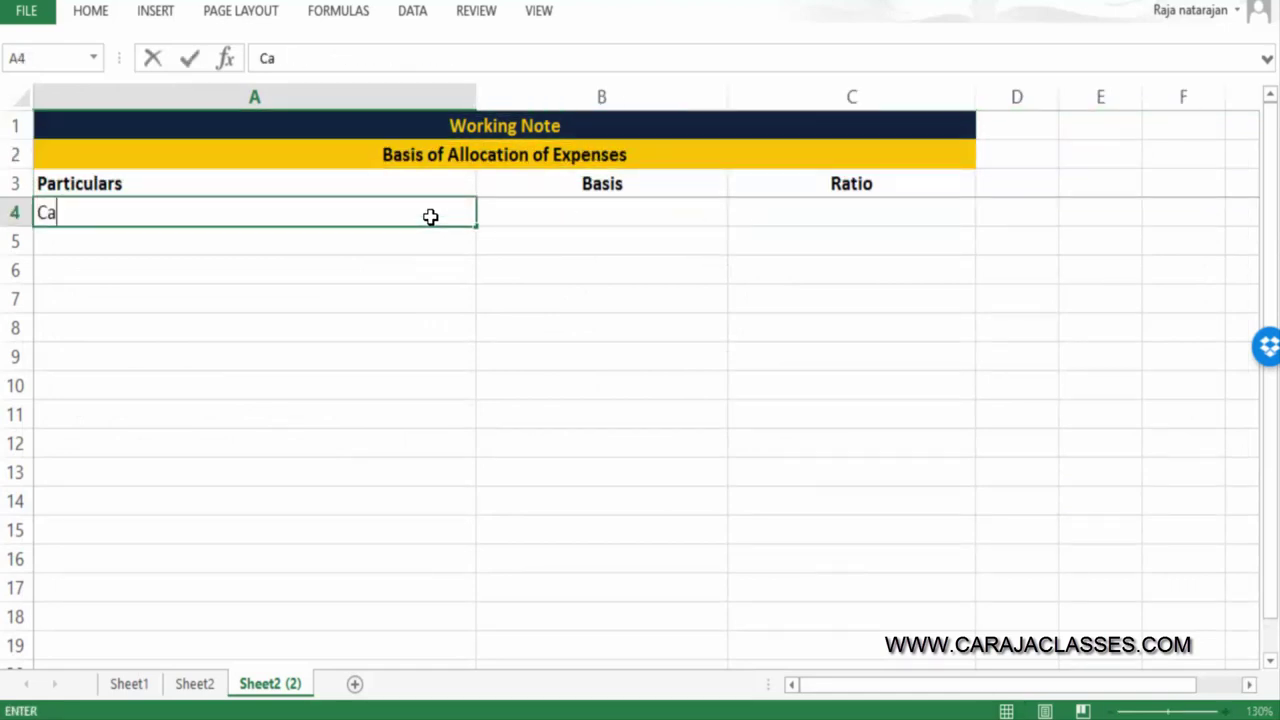
pyautogui.write('rriage Inwards')
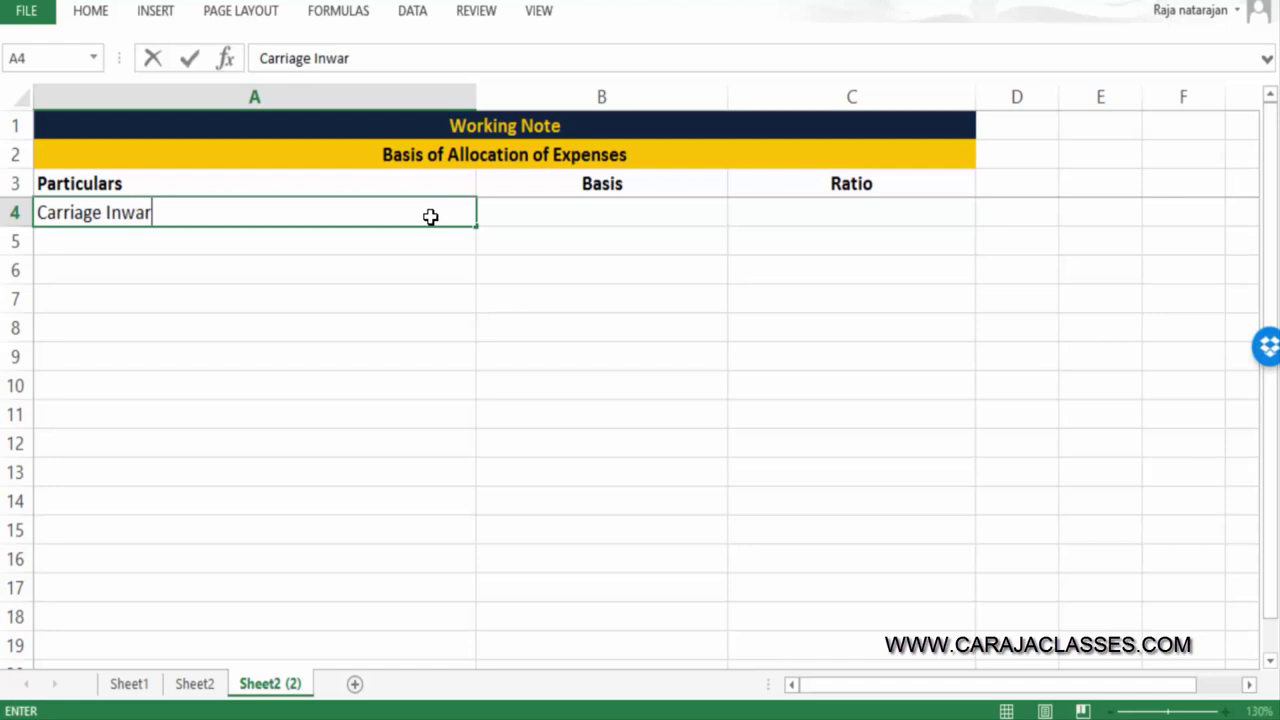
pyautogui.press('Tab')
pyautogui.write('Purchases')
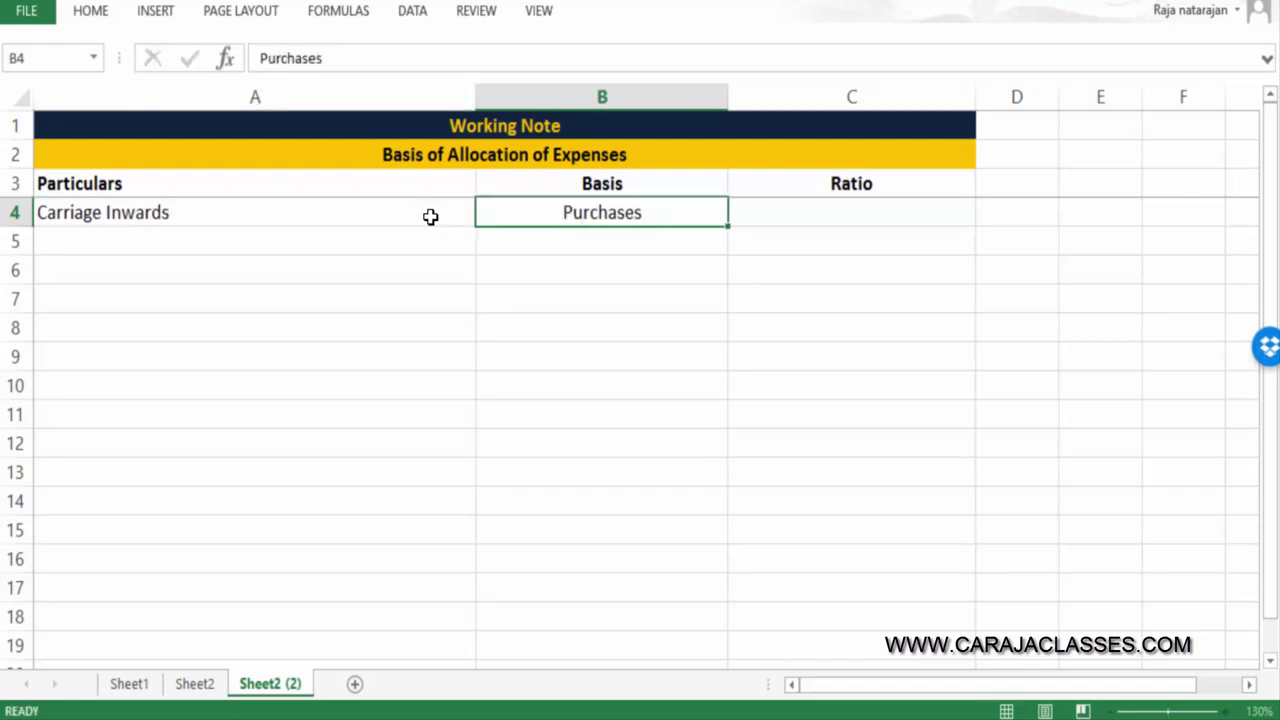
pyautogui.press('Tab')
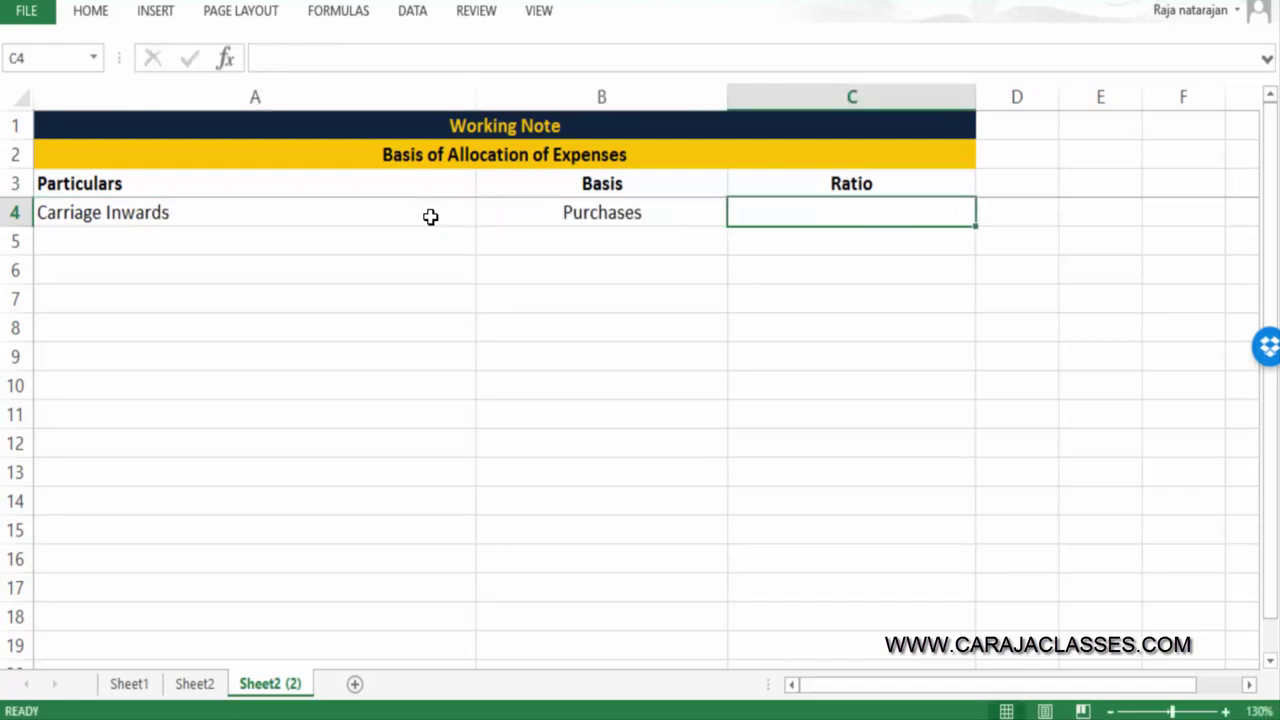
# Consult the purchases figures on Sheet1 and enter the centred text ratio 3:2:1 for Carriage Inwards in cell C4 of the working note
pyautogui.click(128, 684)
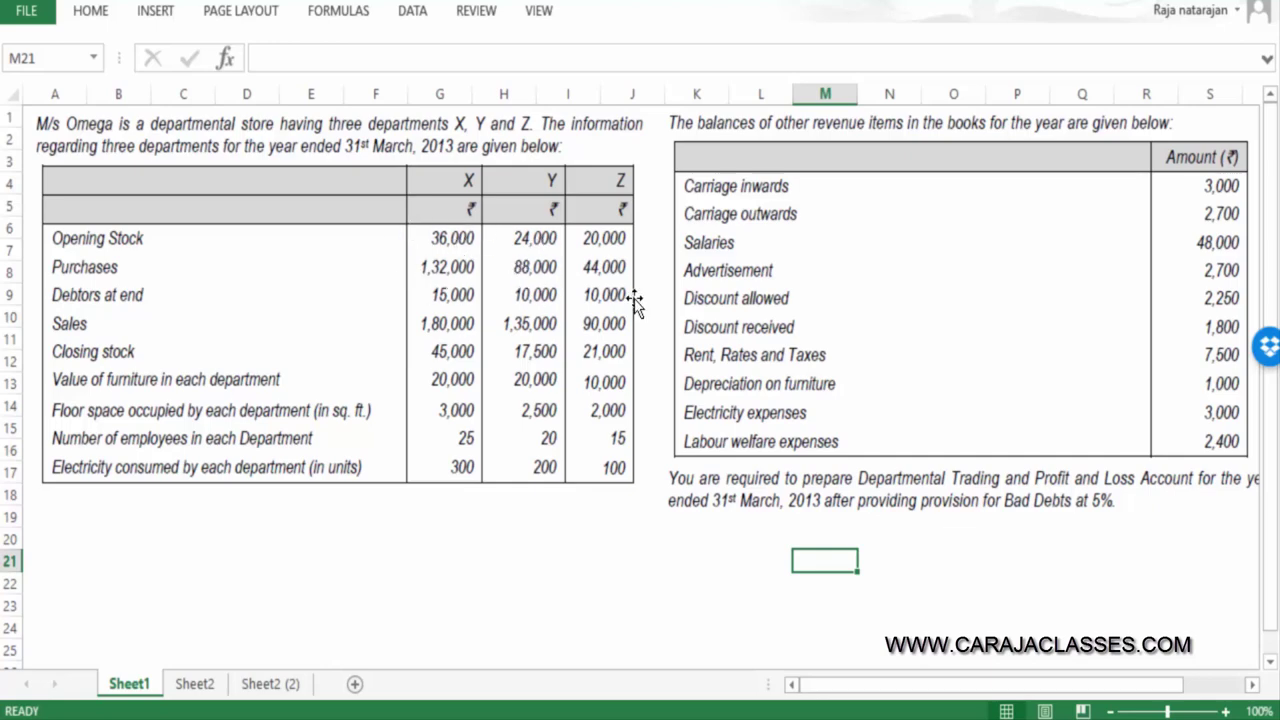
pyautogui.hotkey('ctrl', 'pagedown')
pyautogui.hotkey('ctrl', 'pagedown')
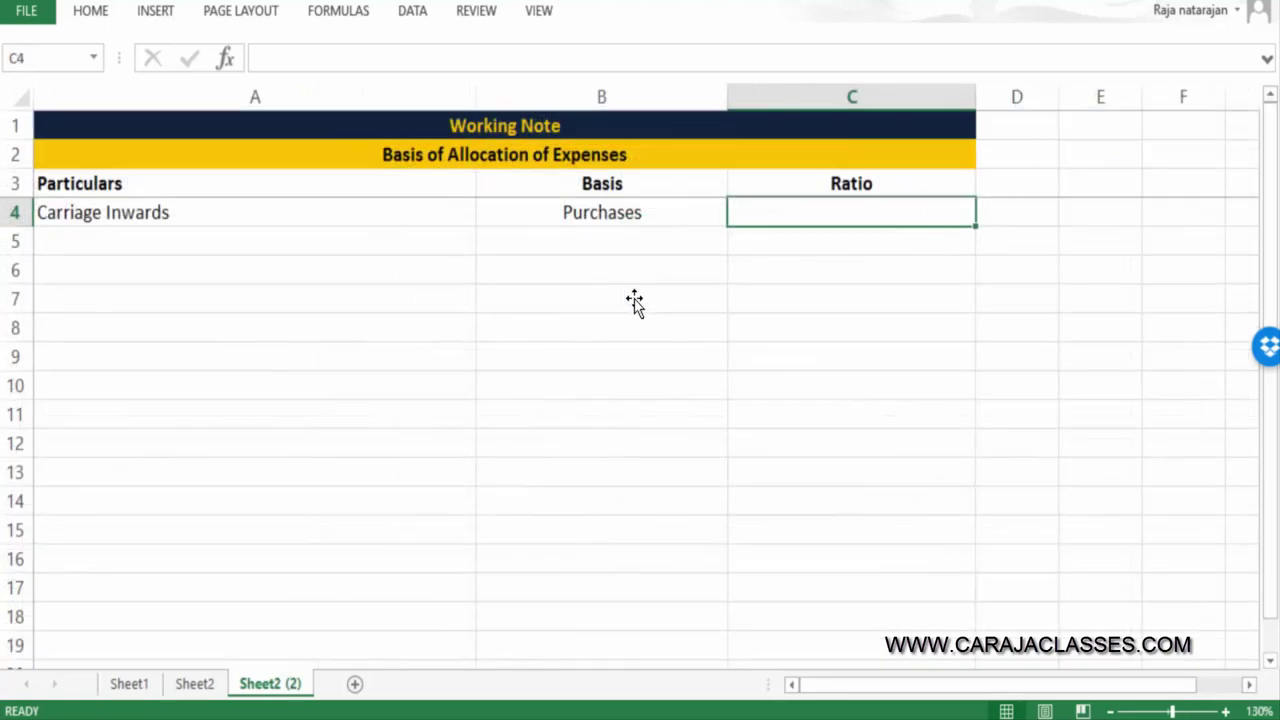
pyautogui.write("'3:")
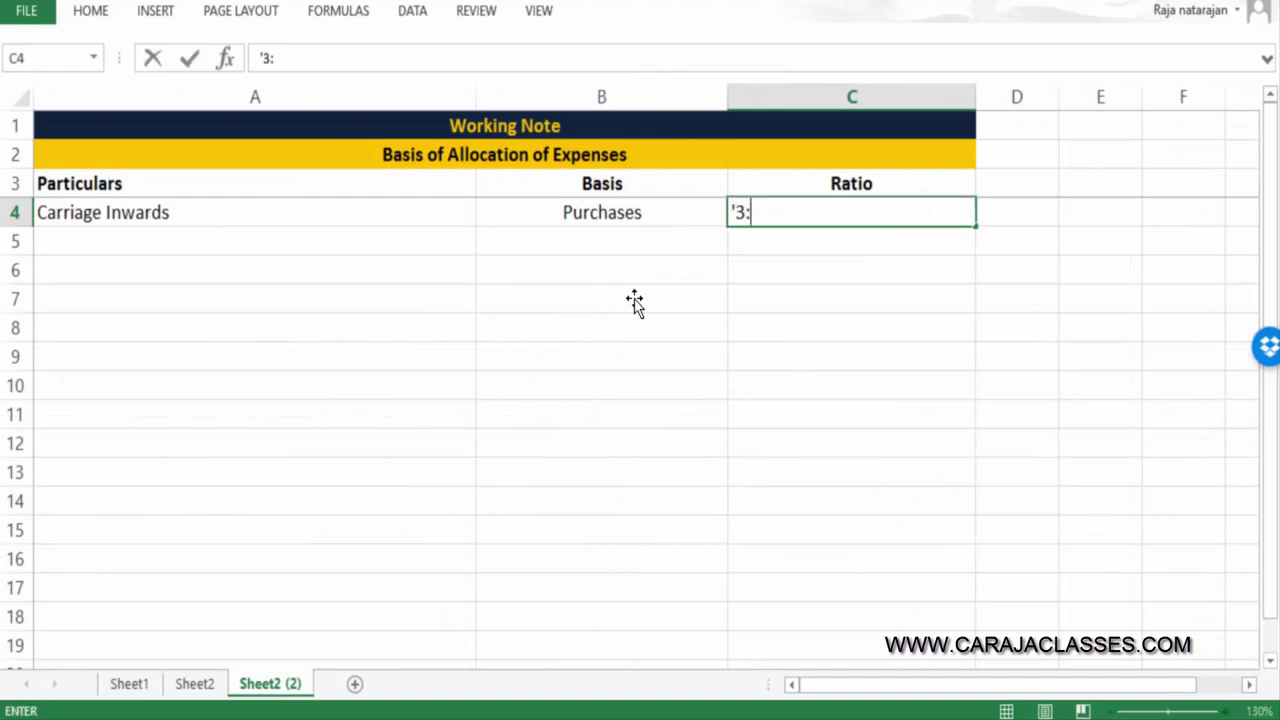
pyautogui.write('2:1')
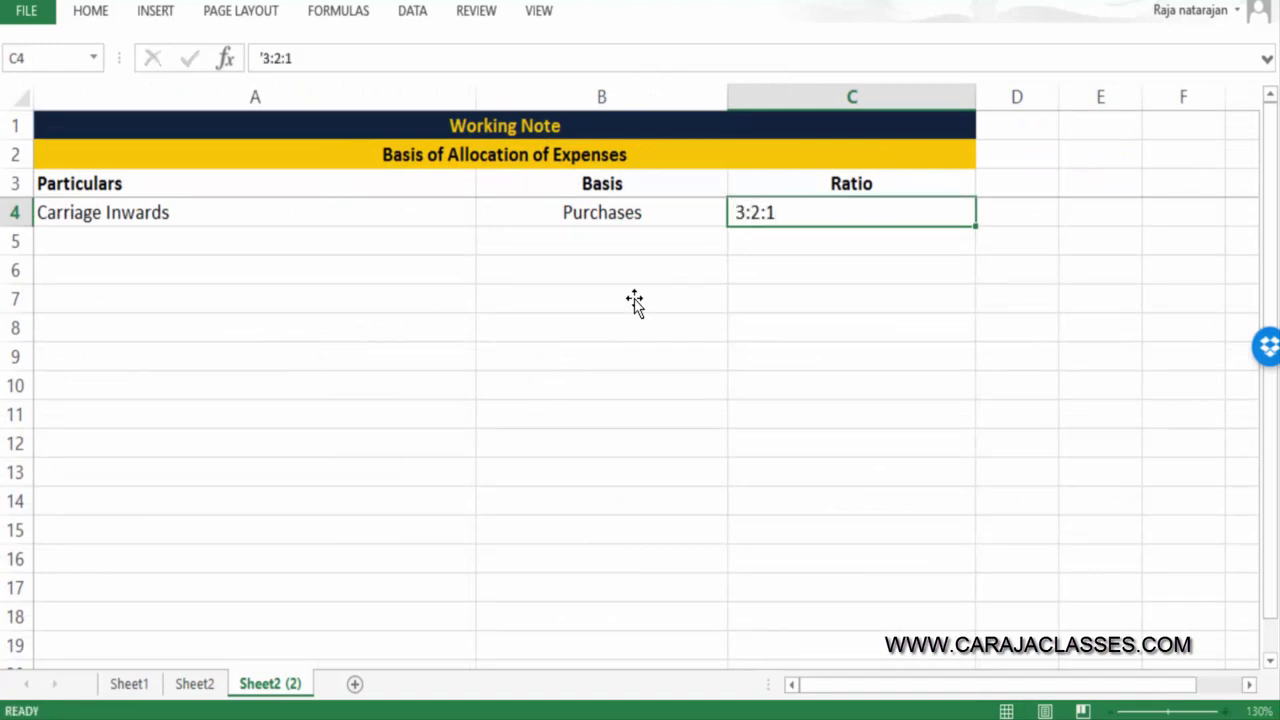
pyautogui.press('Return')
pyautogui.press('Up')
pyautogui.hotkey('alt', 'h')
pyautogui.press('a')
pyautogui.press('c')
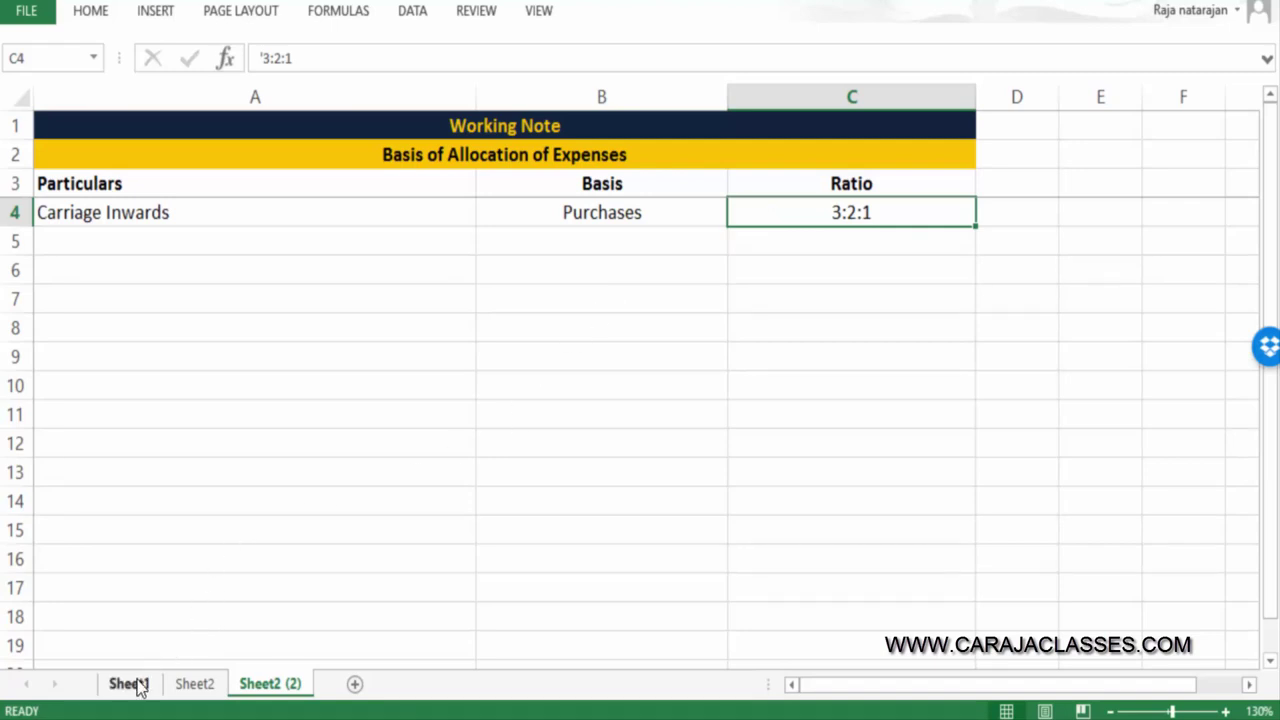
# Enter "To Carriage Inwards" as the next debit-side particular in cell A6 of Sheet2
pyautogui.click(193, 685)
pyautogui.click(203, 230)
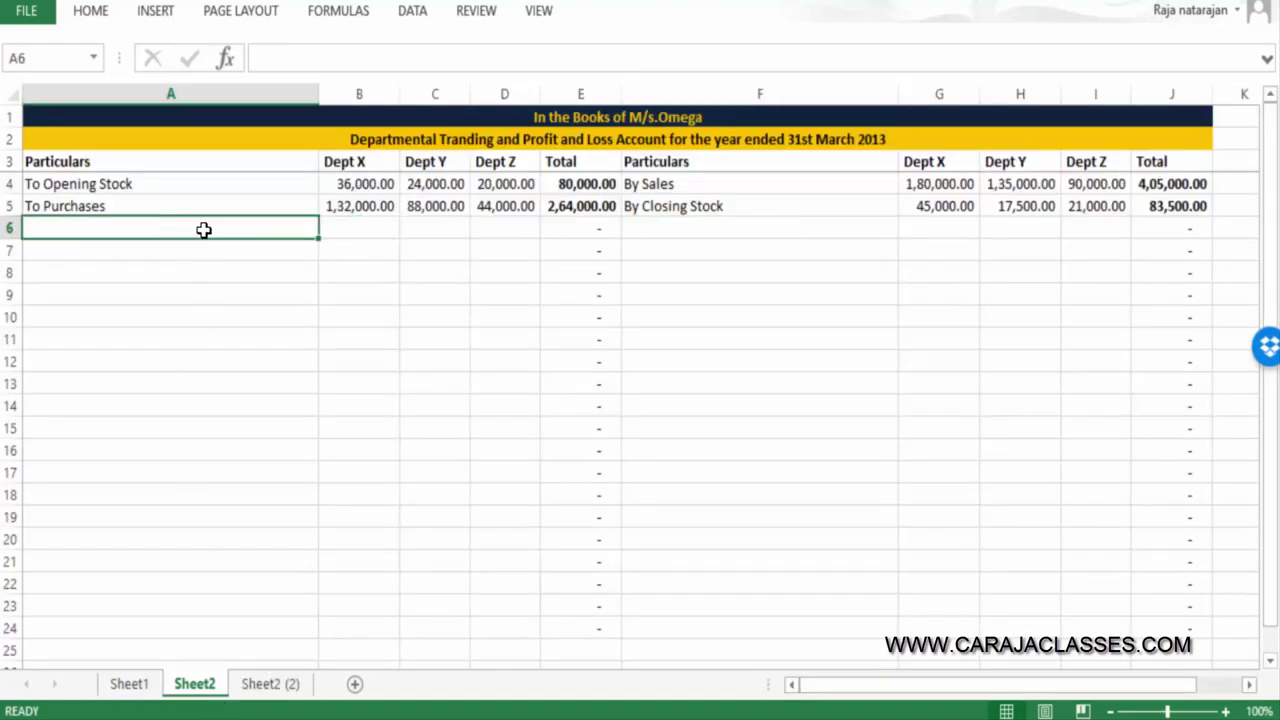
pyautogui.write('To Carria')
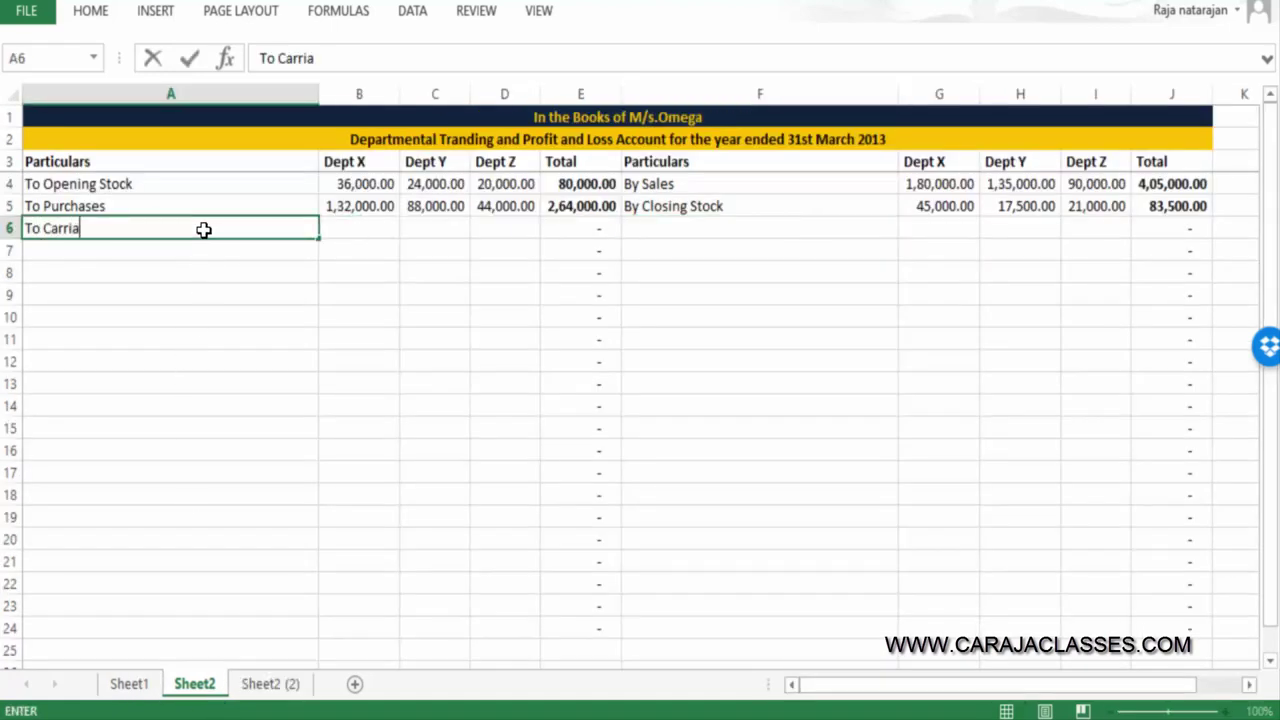
pyautogui.write('ge Inwards')
pyautogui.press('Tab')
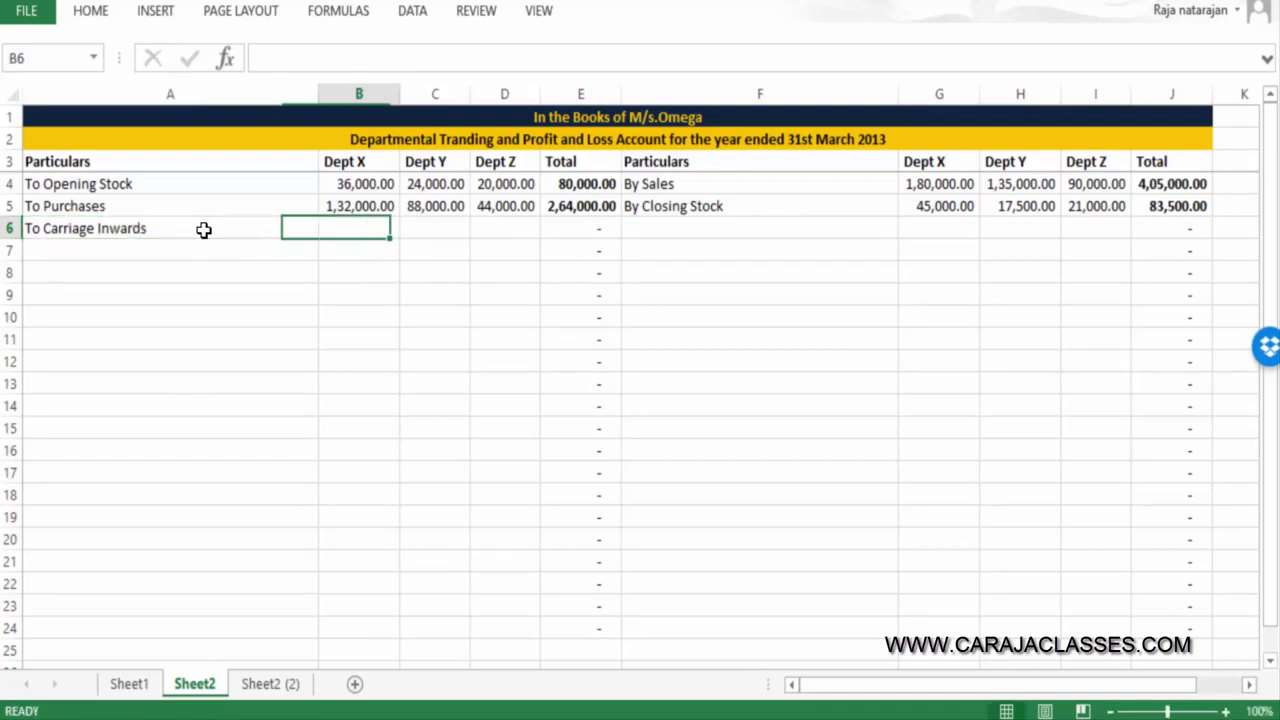
# Allocate carriage inwards in row 6 with =3000*3/6 for Dept X, =3000*2/6 for Dept Y and =3000/6 for Dept Z
pyautogui.write('=3000')
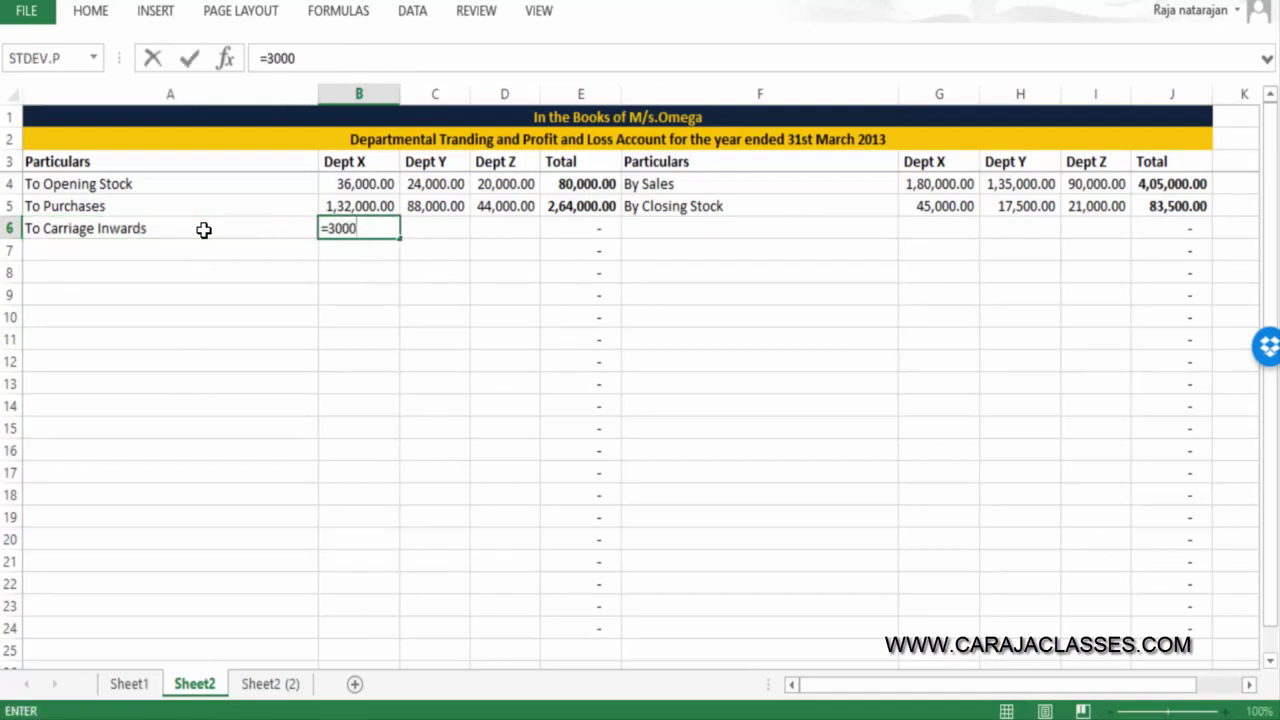
pyautogui.write('*3/6')
pyautogui.press('Return')
pyautogui.press('Up')
pyautogui.press('Right')
pyautogui.write('=3')
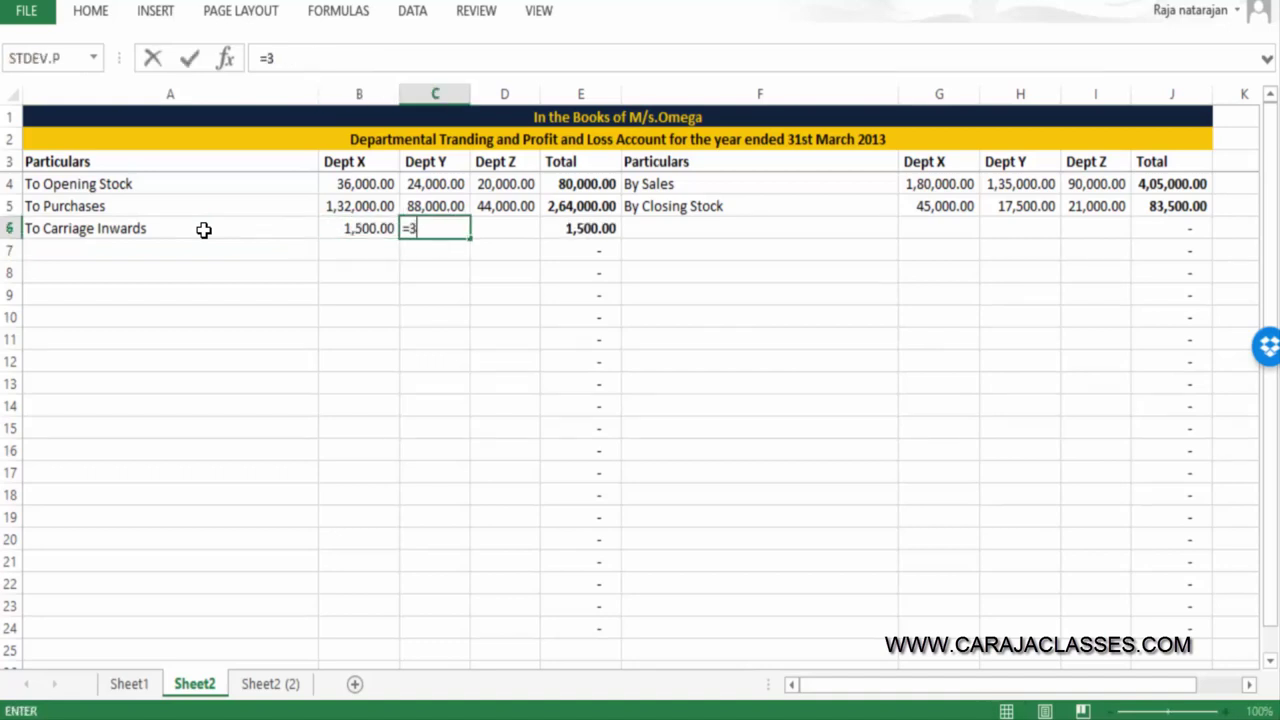
pyautogui.write('000*2/6')
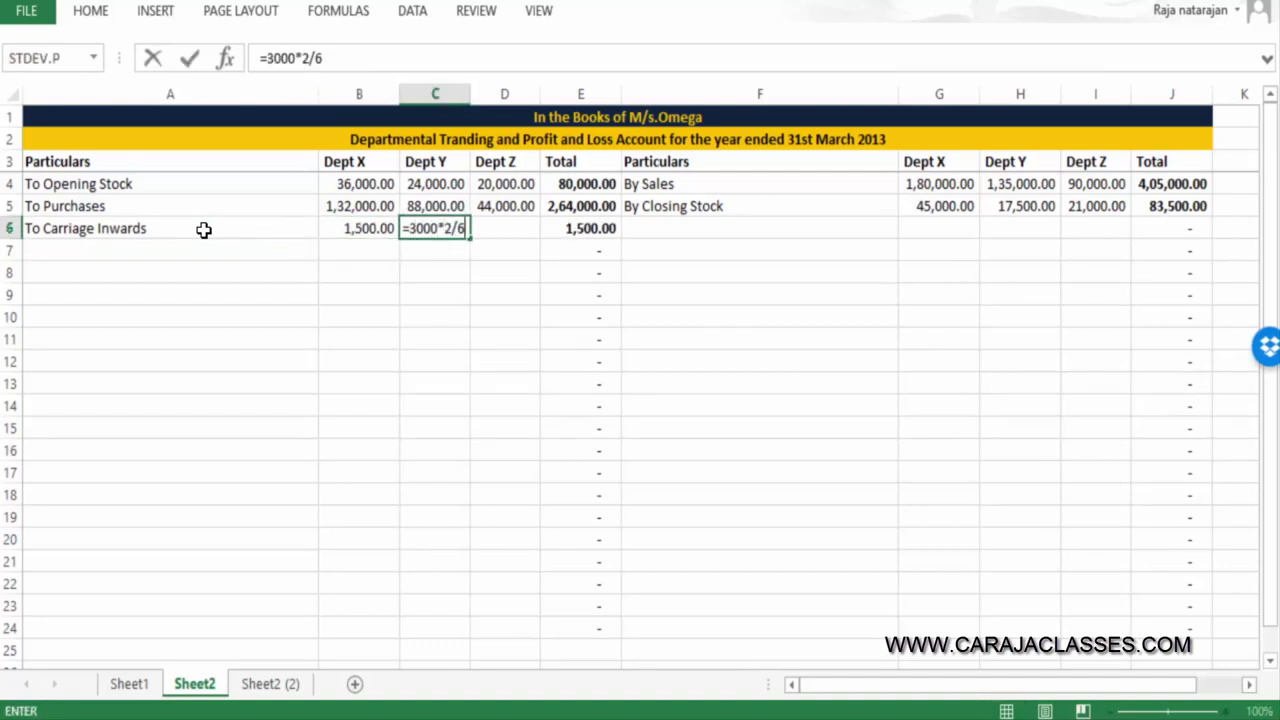
pyautogui.press('Return')
pyautogui.press('Up')
pyautogui.press('Right')
pyautogui.write('=3000')
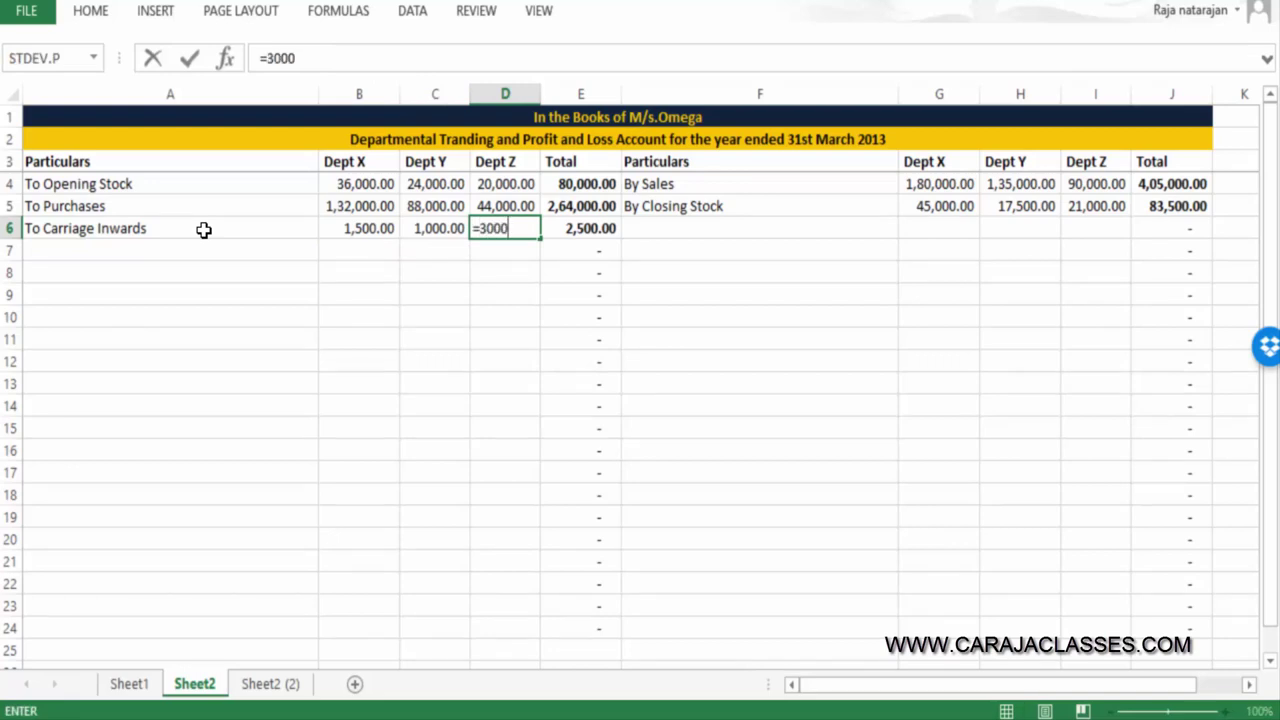
pyautogui.write('/6')
pyautogui.press('Return')
pyautogui.press('Up')
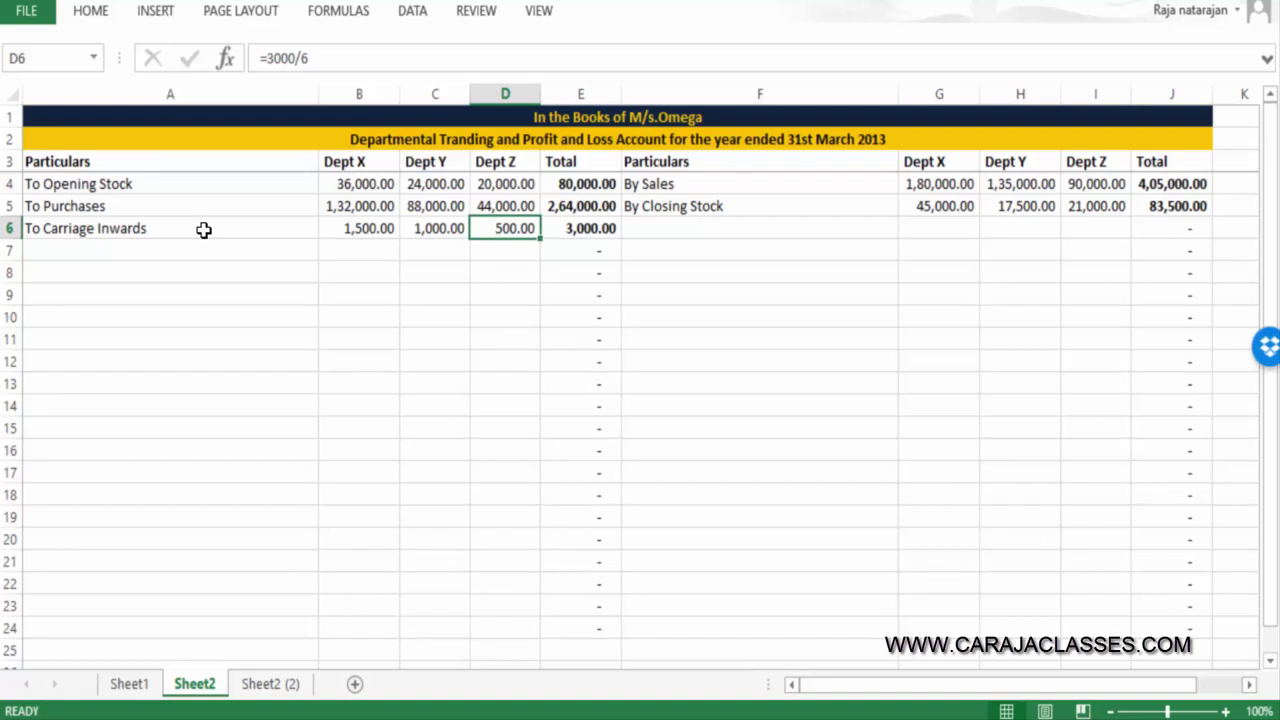
# Enter a bold "Total" label on the credit side in cell F8
pyautogui.press('Right')
pyautogui.press('Right')
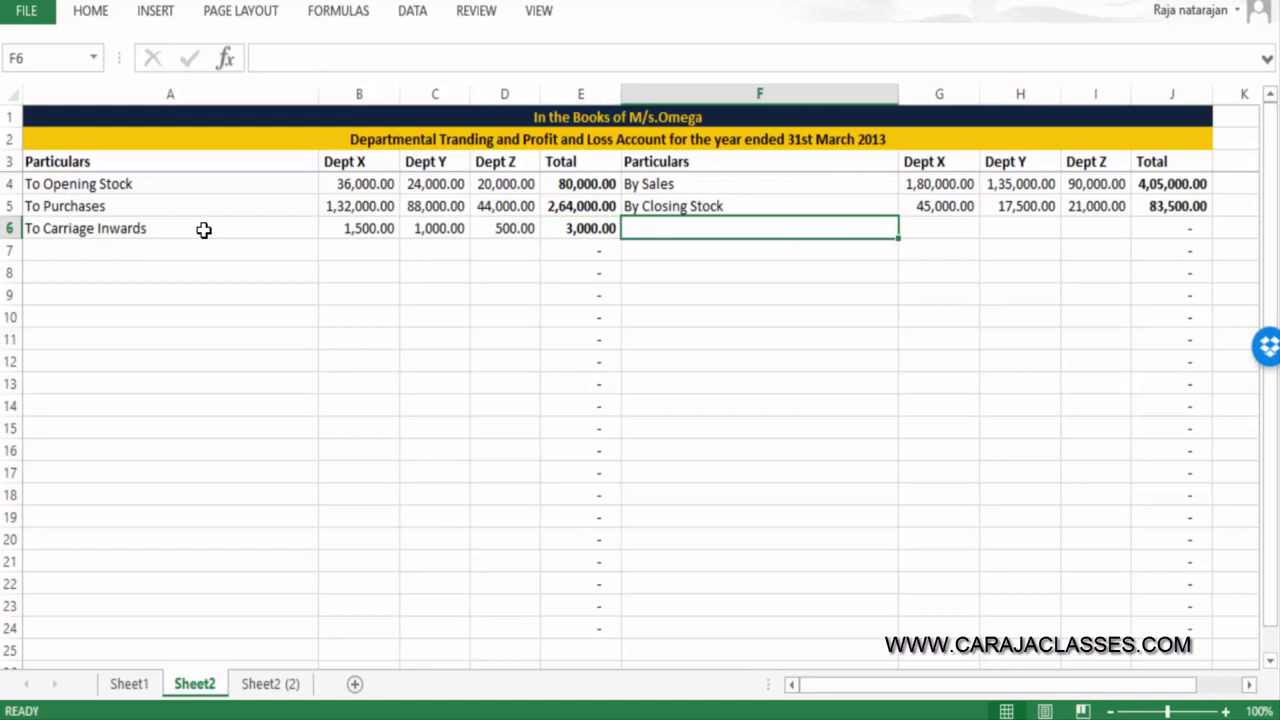
pyautogui.press('Down')
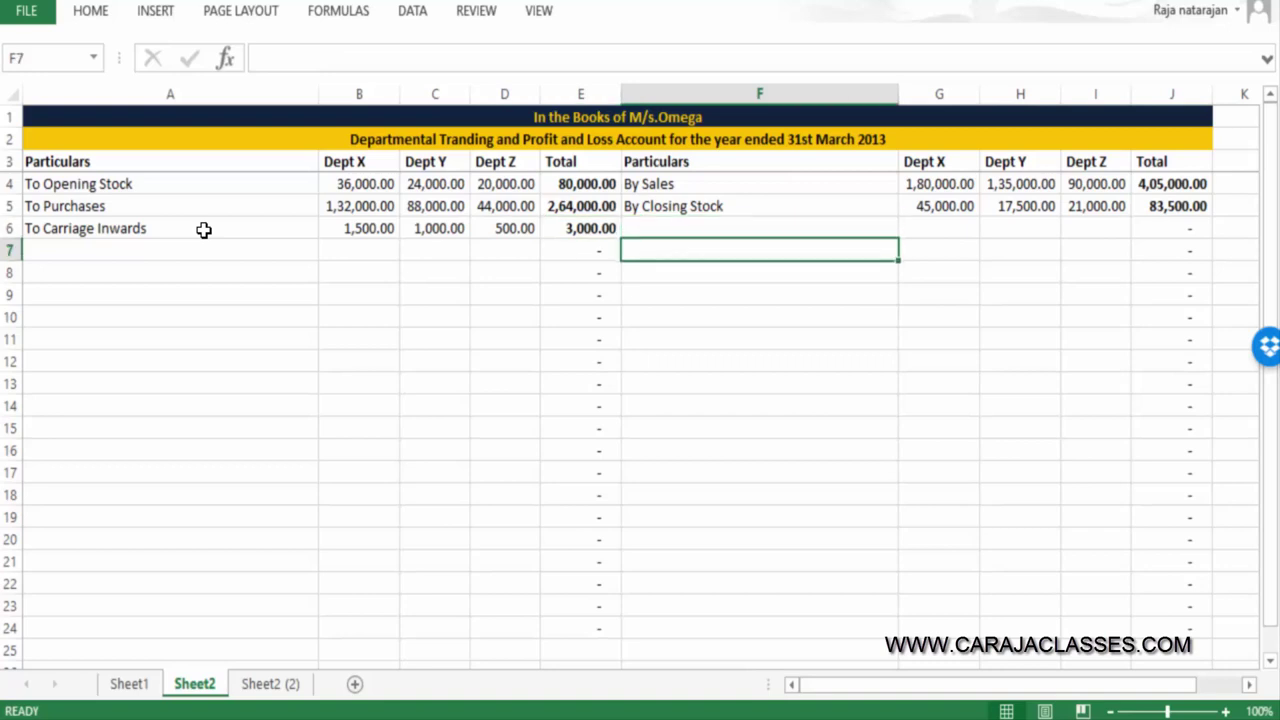
pyautogui.press('Down')
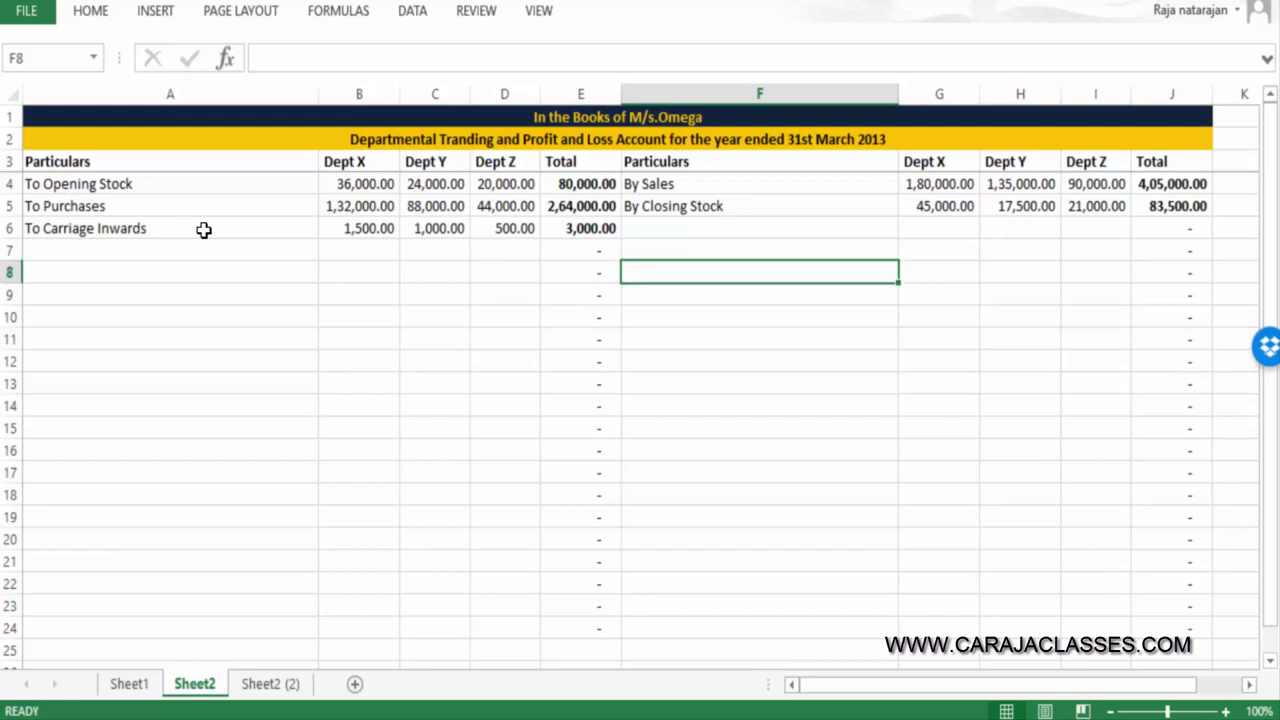
pyautogui.write('Total')
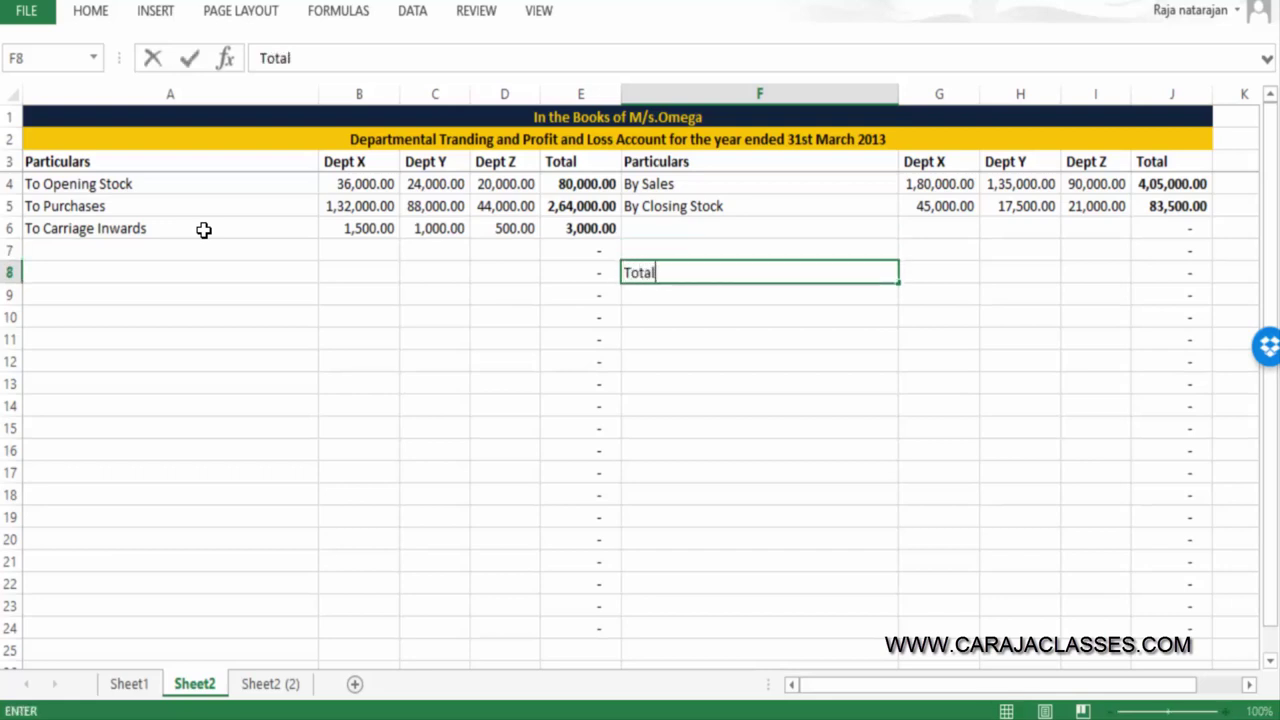
pyautogui.press('Return')
pyautogui.press('Up')
pyautogui.press('Right')
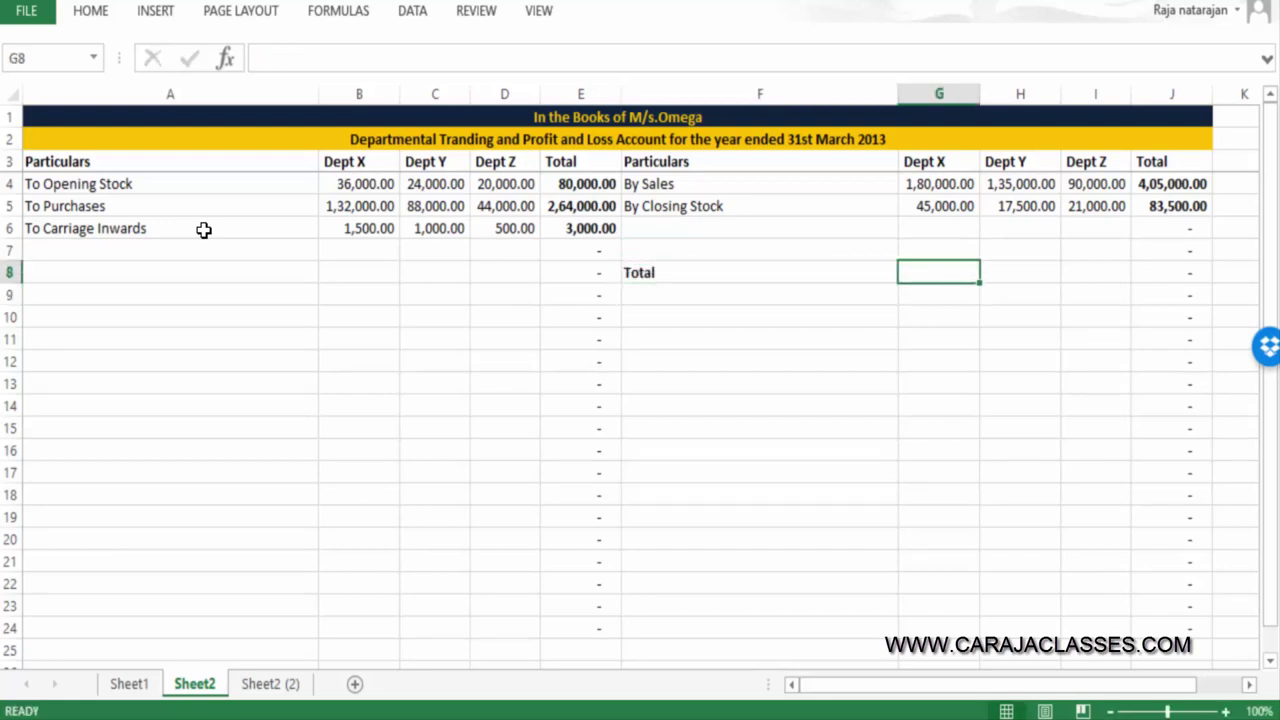
# Total Dept X's credit side in cell G8 with =SUM(G4:G7)
pyautogui.write('=sum(')
pyautogui.press('Up')
pyautogui.hotkey('shift', 'Up')
pyautogui.hotkey('shift', 'Up')
pyautogui.hotkey('shift', 'Up')
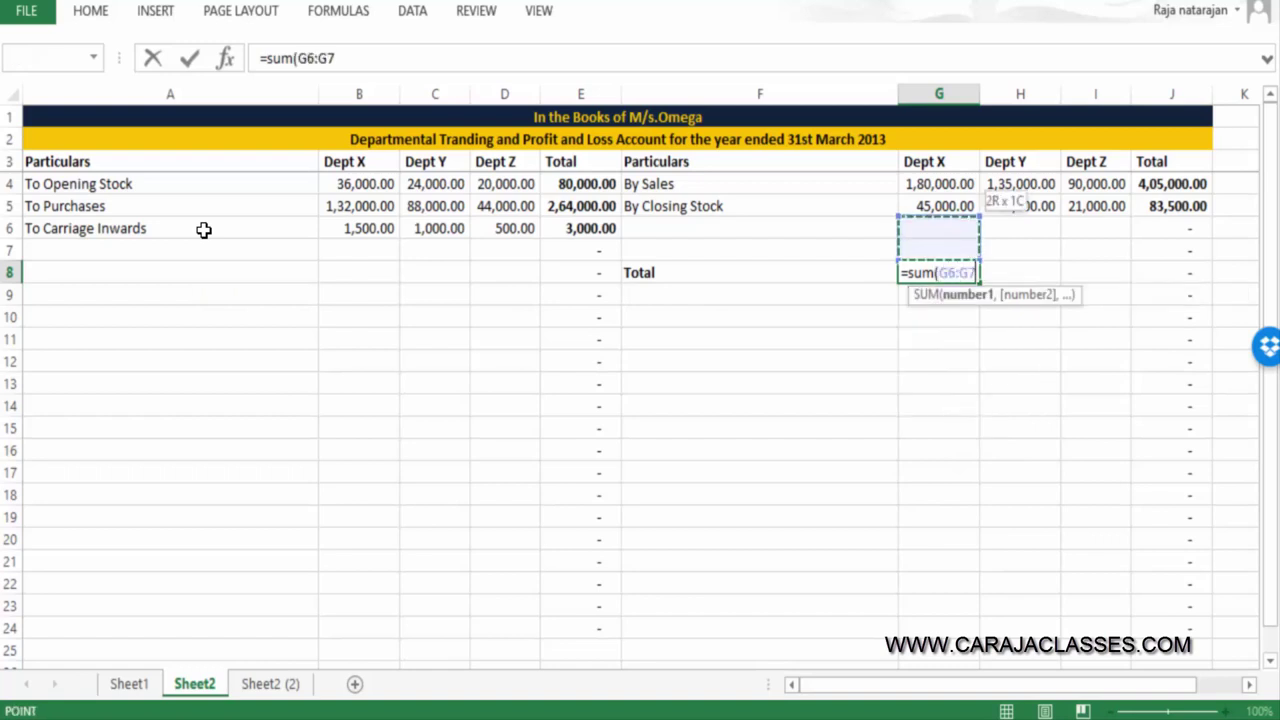
pyautogui.write(')')
pyautogui.press('Return')
pyautogui.press('Up')
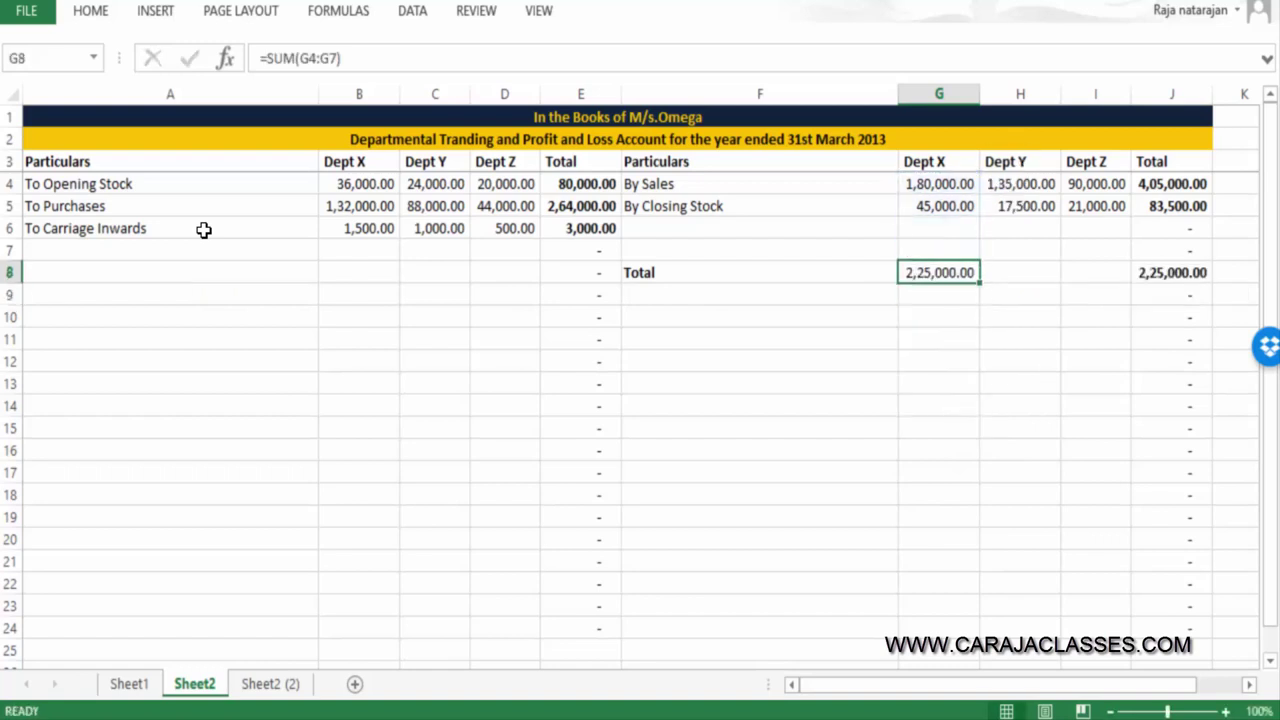
# Make the Dept X credit total in G8 bold and copy its formula to Dept Y's total in H8
pyautogui.hotkey('ctrl', 'c')
pyautogui.press('Right')
pyautogui.press('Return')
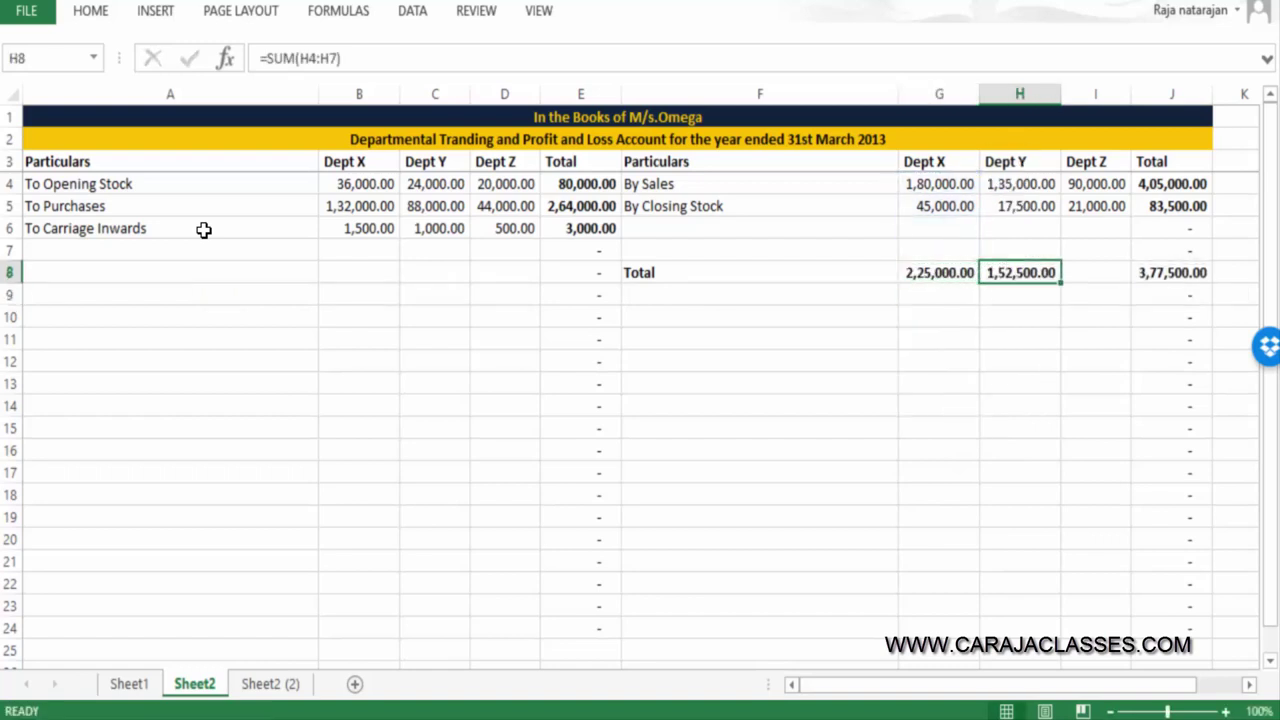
# Copy the Dept Y credit total in H8 to Dept Z's total in I8 and autofit column I
pyautogui.hotkey('ctrl', 'c')
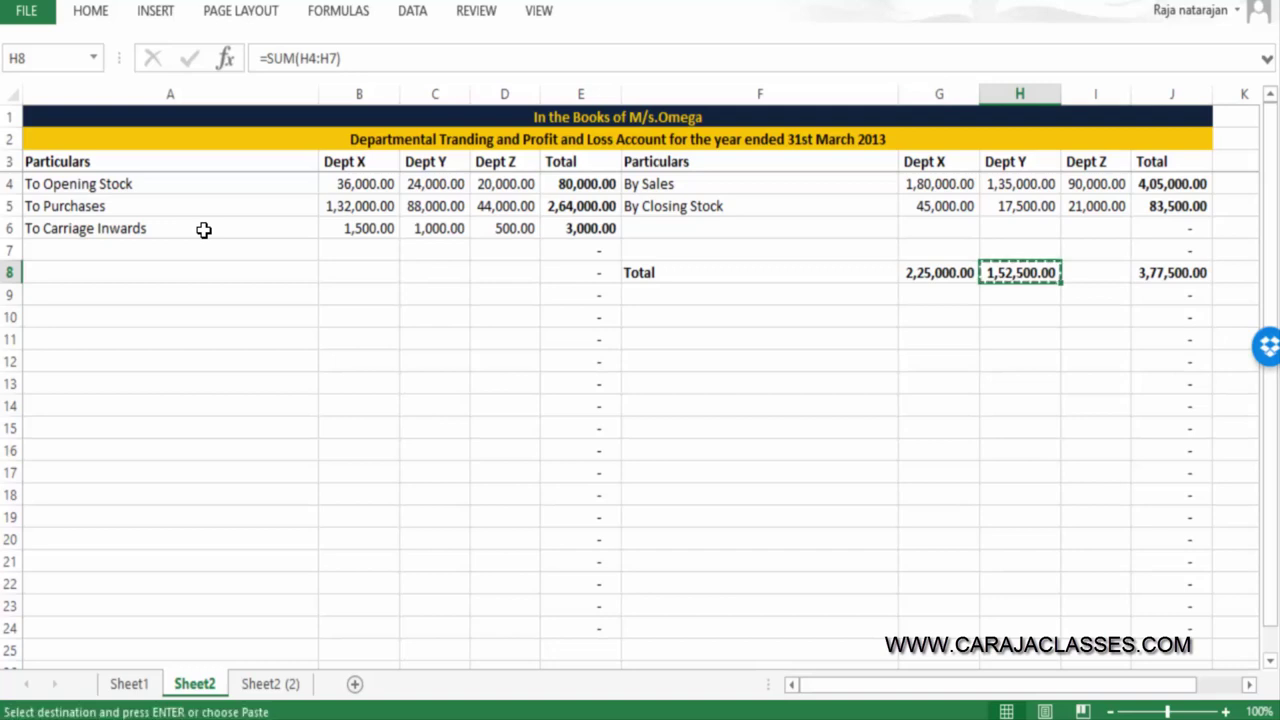
pyautogui.press('Right')
pyautogui.press('Return')
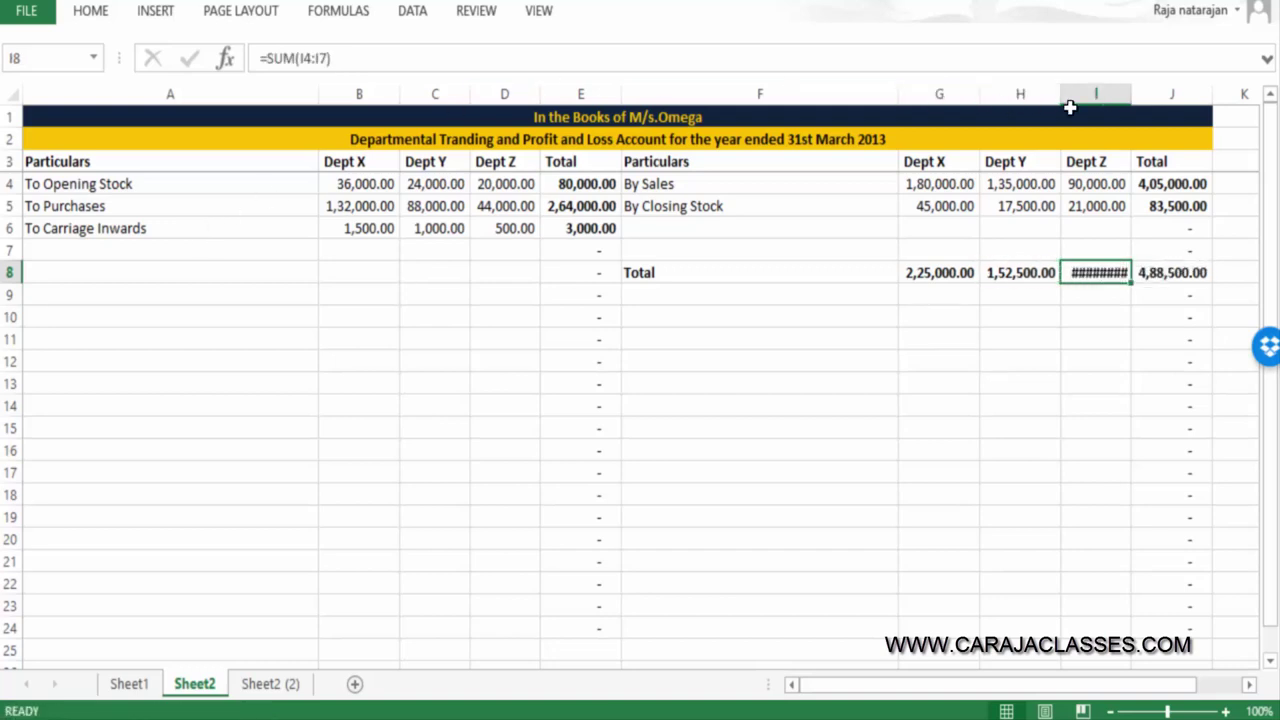
pyautogui.doubleClick(1131, 95)
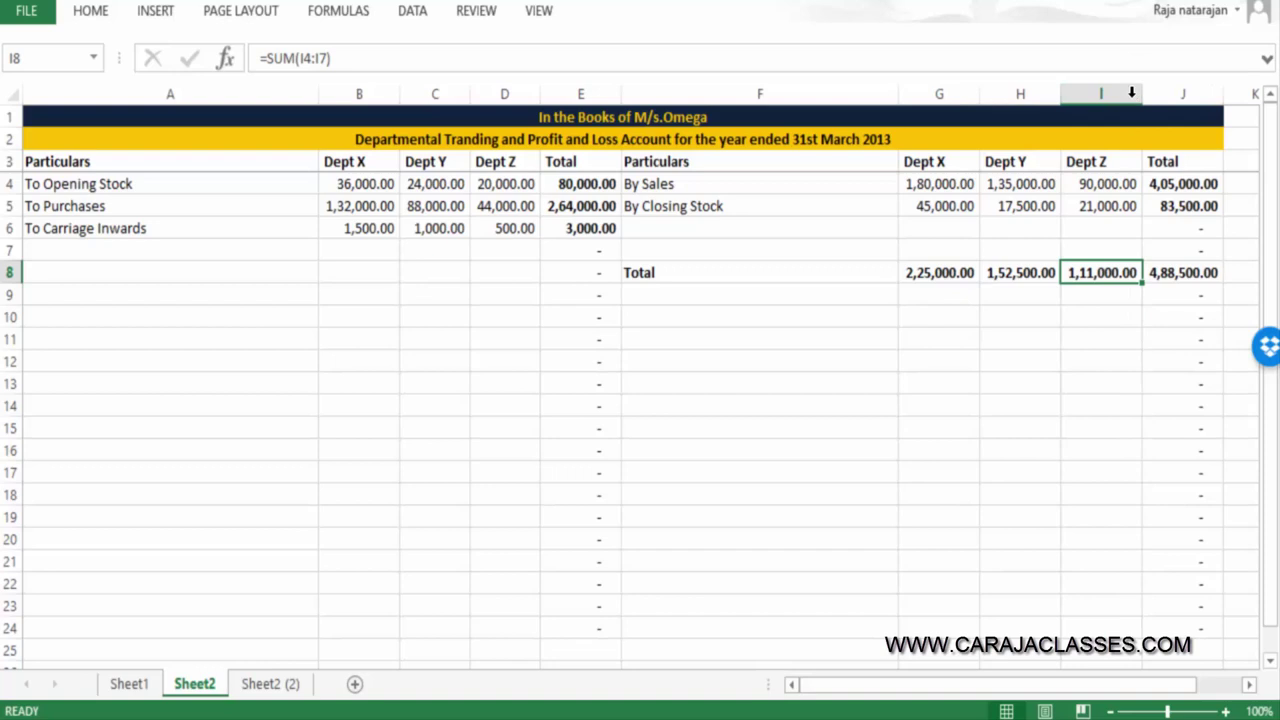
# Enter a bold "Total" label on the debit side in cell A8
pyautogui.press('Right')
pyautogui.press('Left')
pyautogui.press('Left')
pyautogui.press('Left')
pyautogui.press('Left')
pyautogui.press('Left')
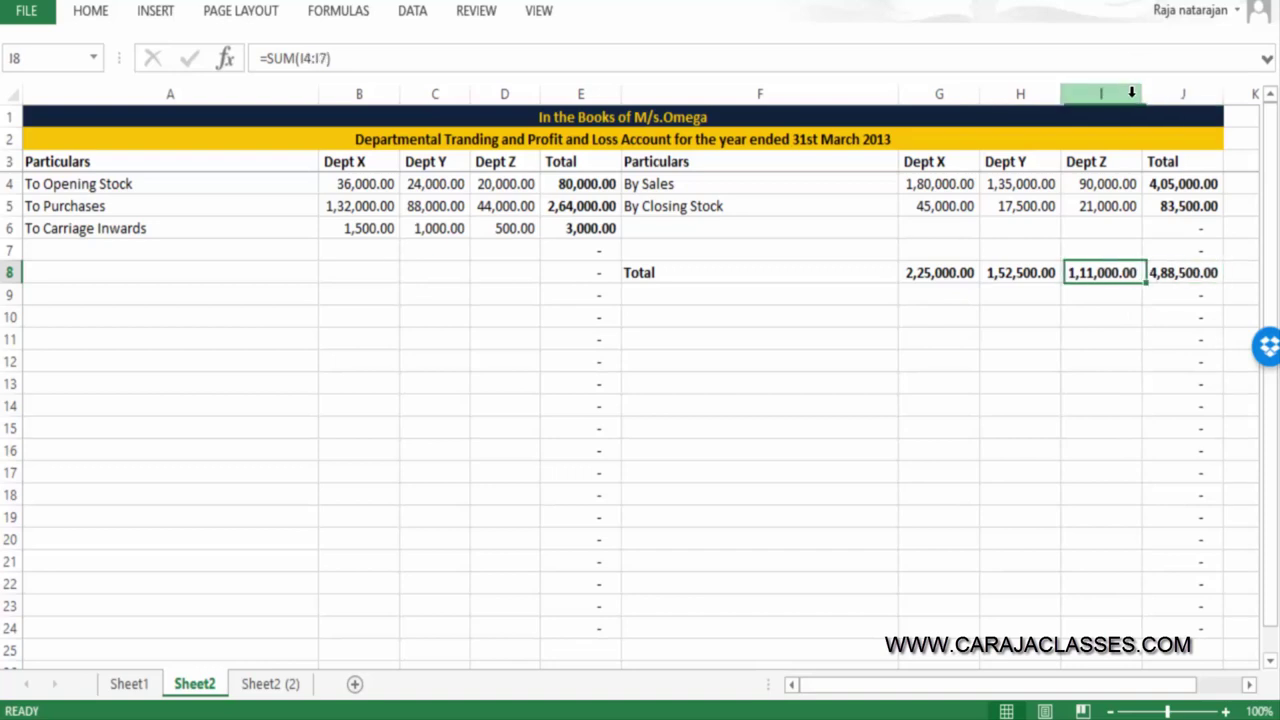
pyautogui.press('Left')
pyautogui.press('Left')
pyautogui.press('Left')
pyautogui.press('Left')
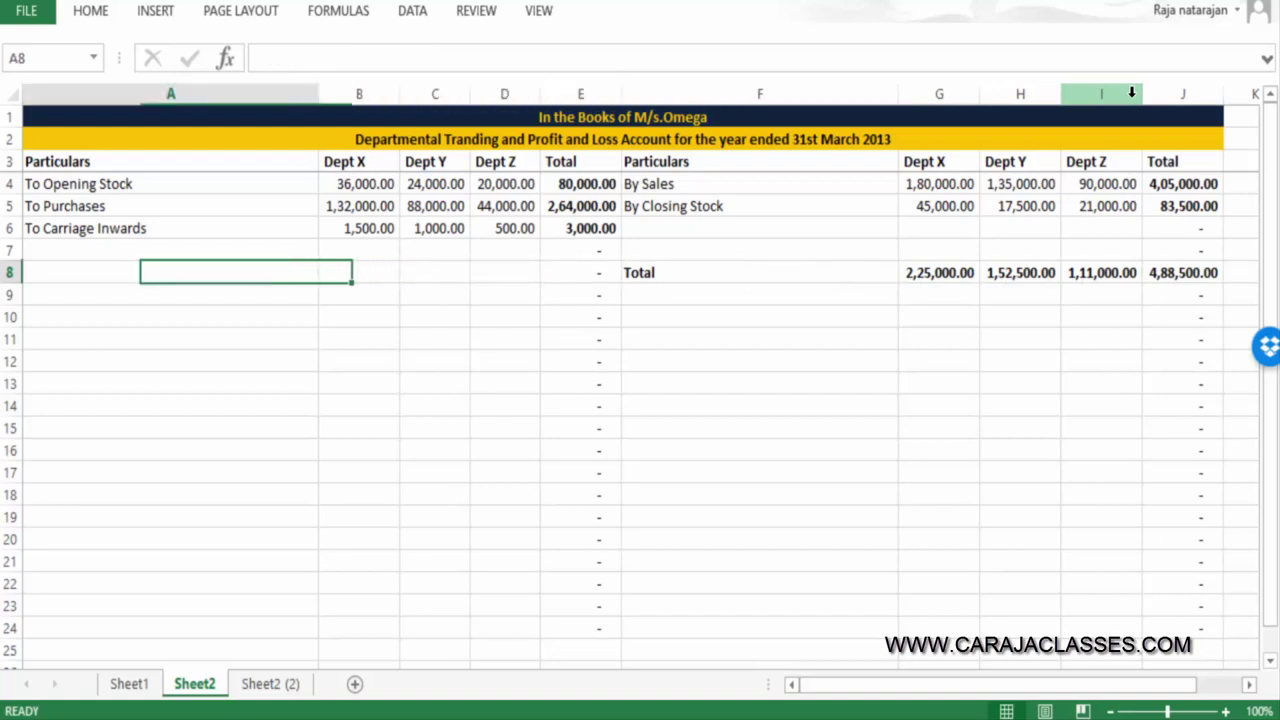
pyautogui.write('Total')
pyautogui.press('Return')
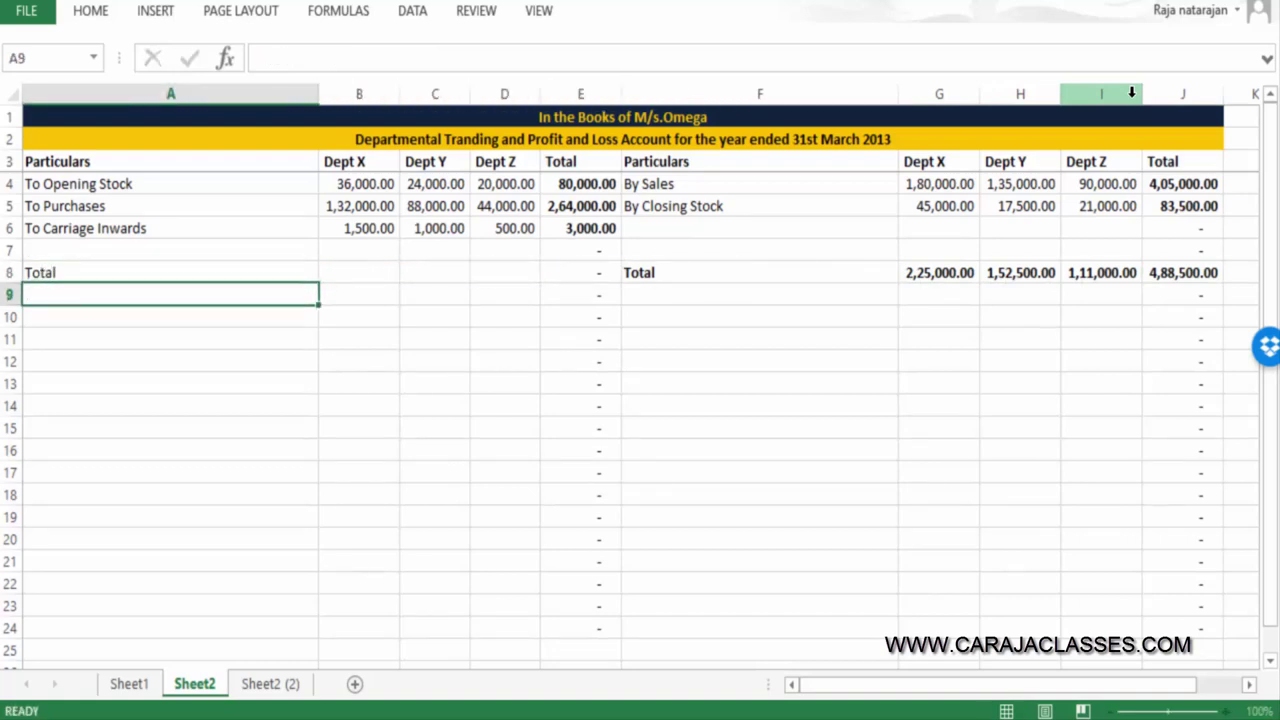
pyautogui.press('Up')
pyautogui.hotkey('ctrl', 'b')
# Set Dept X's debit total in B8 equal to its credit total with =G8
pyautogui.press('Right')
pyautogui.write('=')
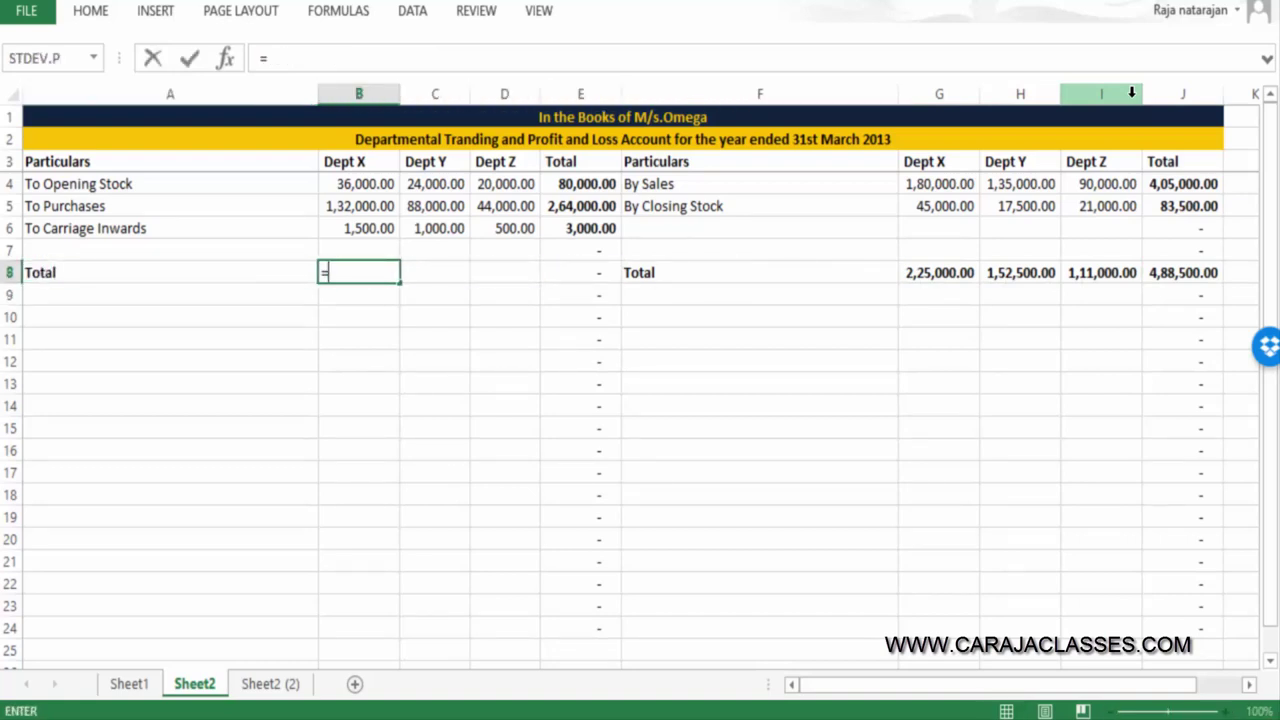
pyautogui.press('Right')
pyautogui.press('Right')
pyautogui.press('Right')
pyautogui.press('Right')
pyautogui.press('Right')
pyautogui.press('Return')
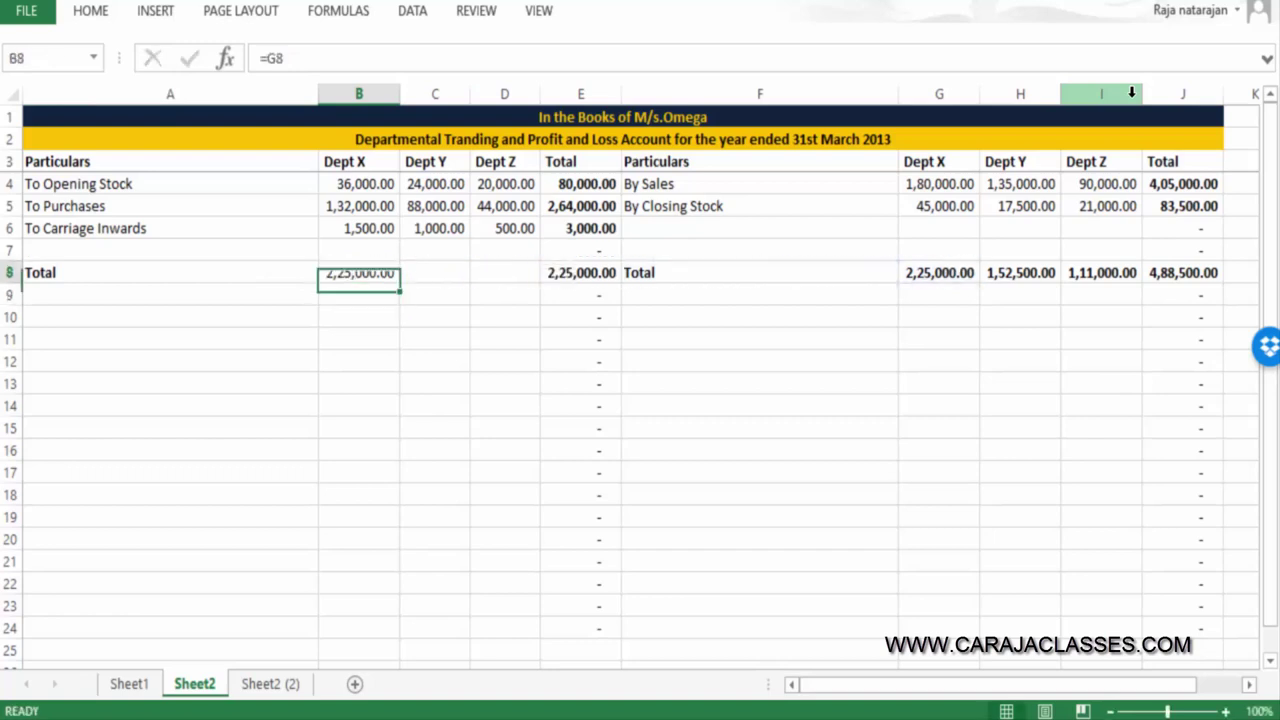
# Copy the B8 total formula across to Dept Y in C8 and Dept Z in D8, autofitting columns C and D
pyautogui.press('Up')
pyautogui.hotkey('ctrl', 'c')
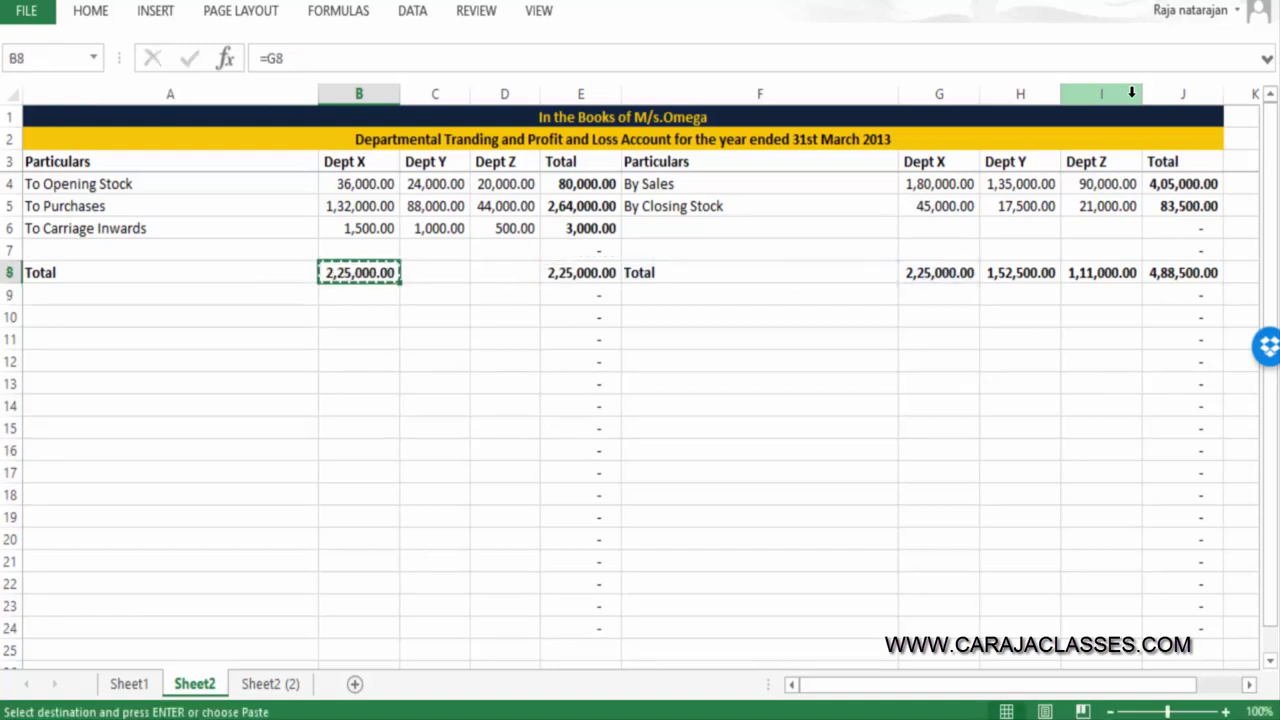
pyautogui.press('Right')
pyautogui.press('Return')
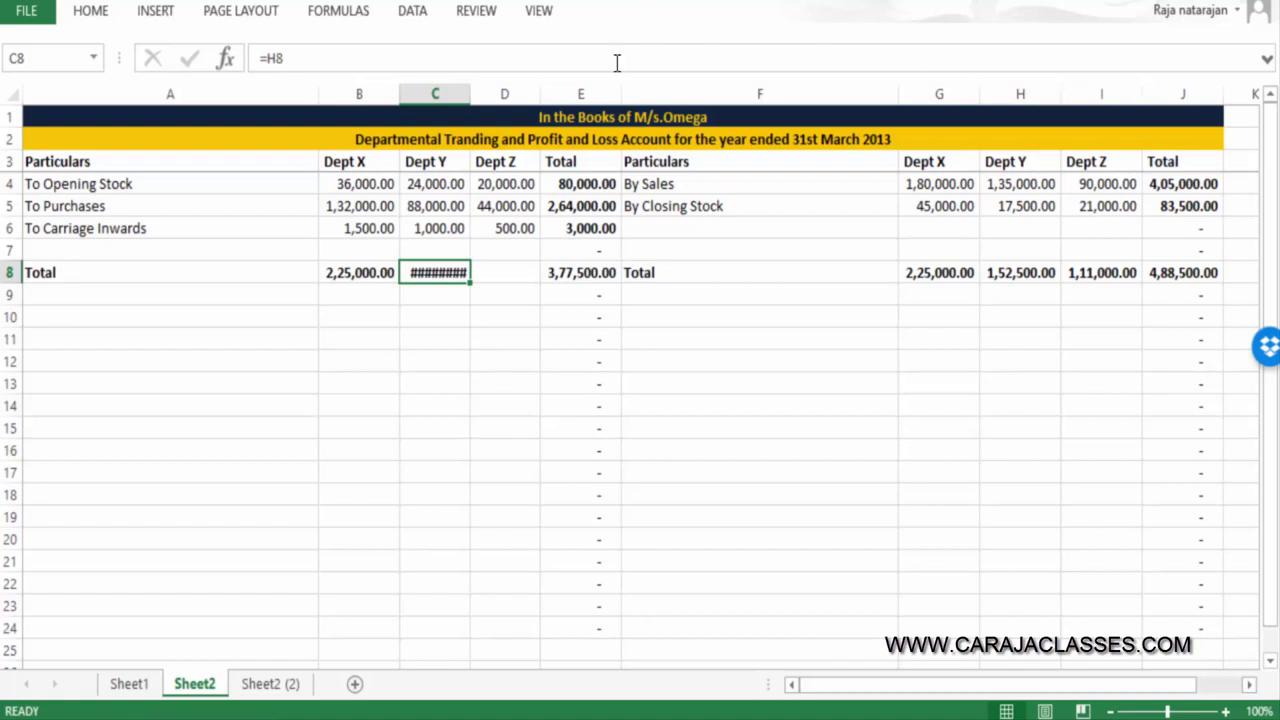
pyautogui.doubleClick(471, 92)
pyautogui.hotkey('ctrl', 'c')
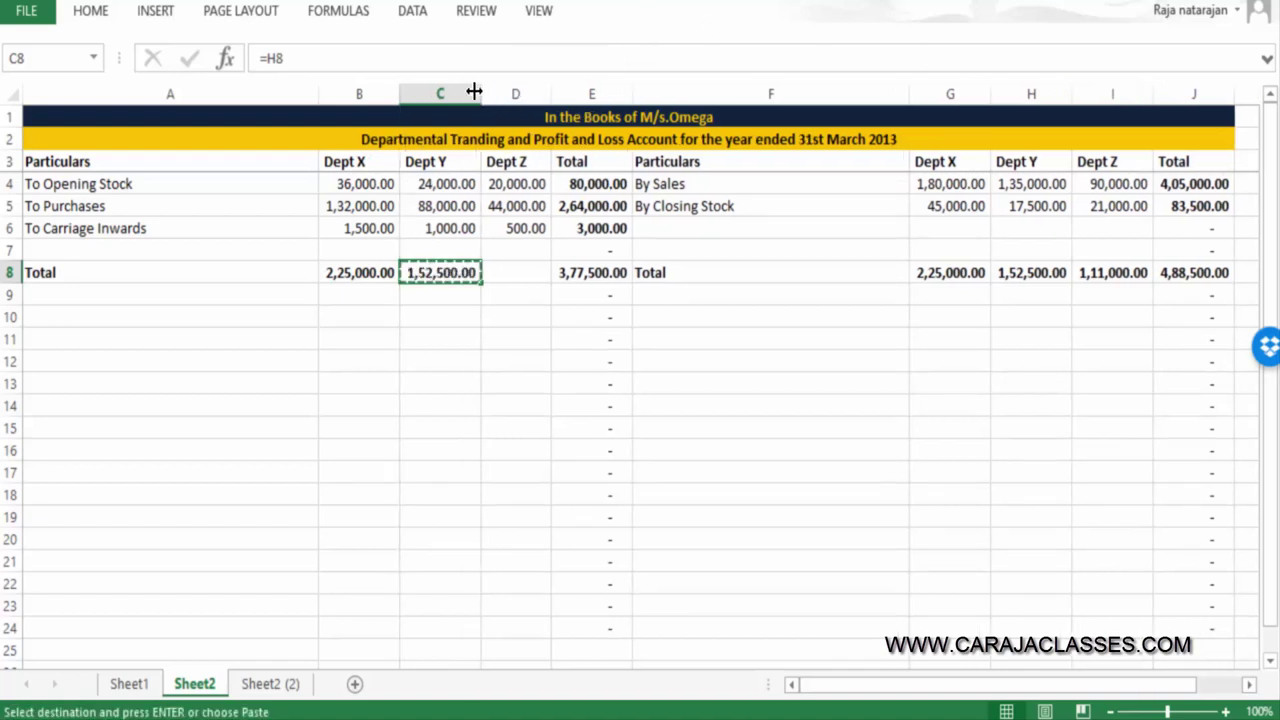
pyautogui.press('Right')
pyautogui.press('Return')
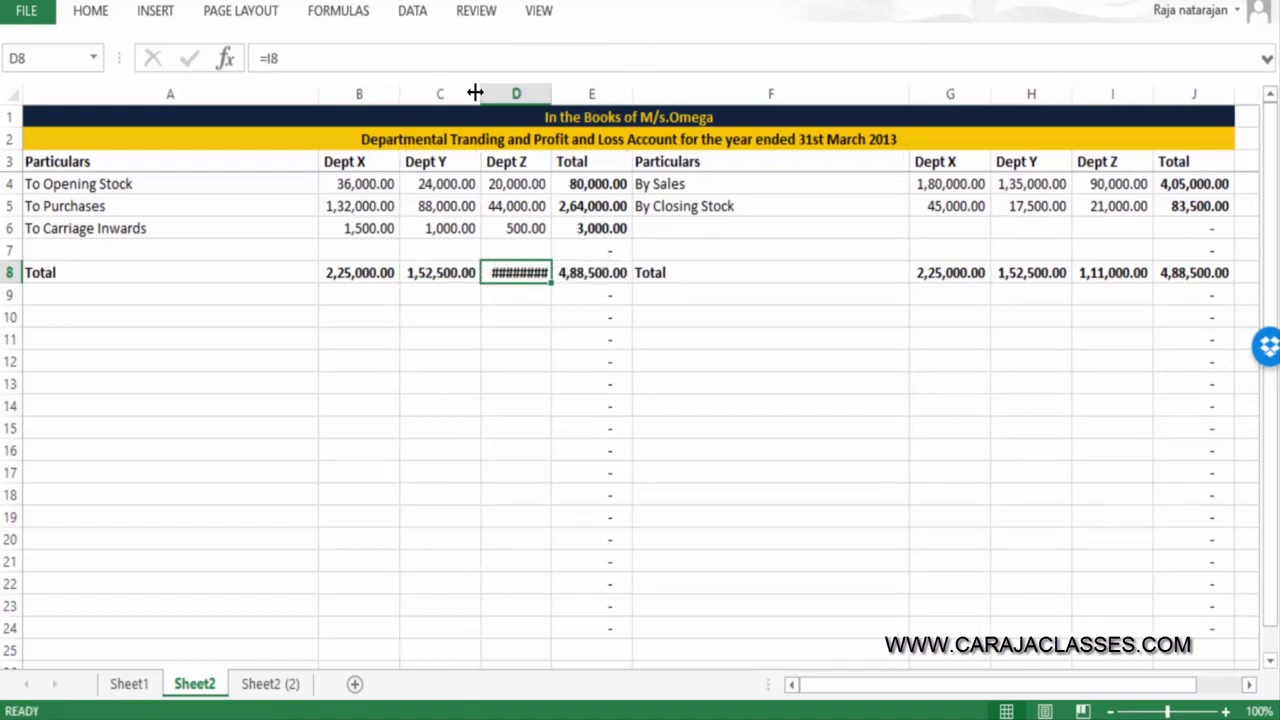
pyautogui.doubleClick(551, 93)
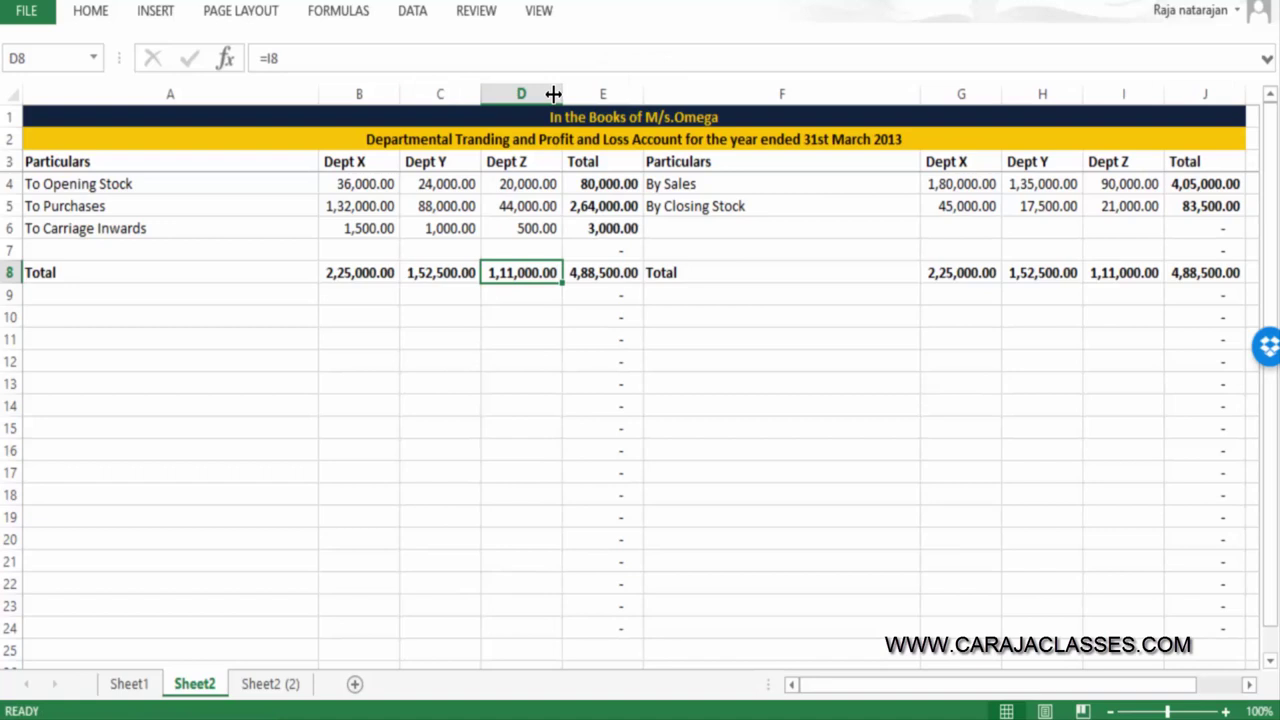
# Calculate Dept X's gross profit in B7 with =B8-SUM(B4:B6) and make it bold italic
pyautogui.press('Left')
pyautogui.press('Left')
pyautogui.press('Up')
pyautogui.write('=')
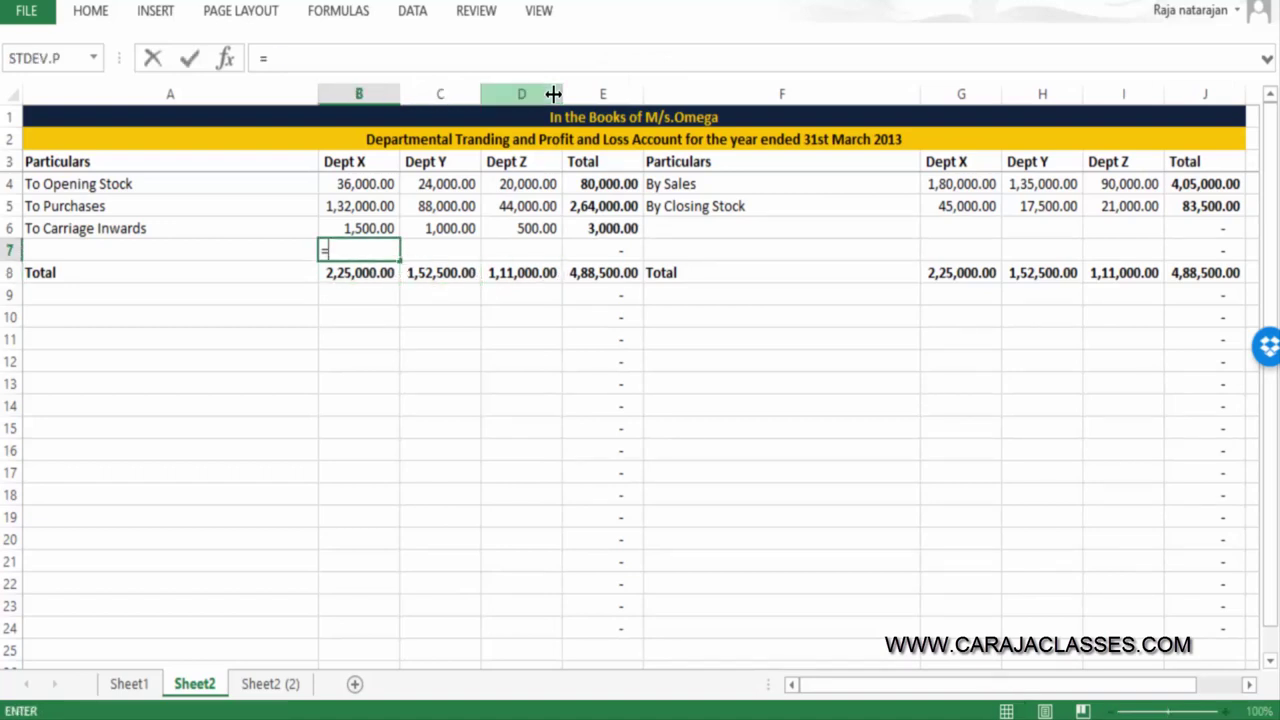
pyautogui.press('Down')
pyautogui.write('-sum(')
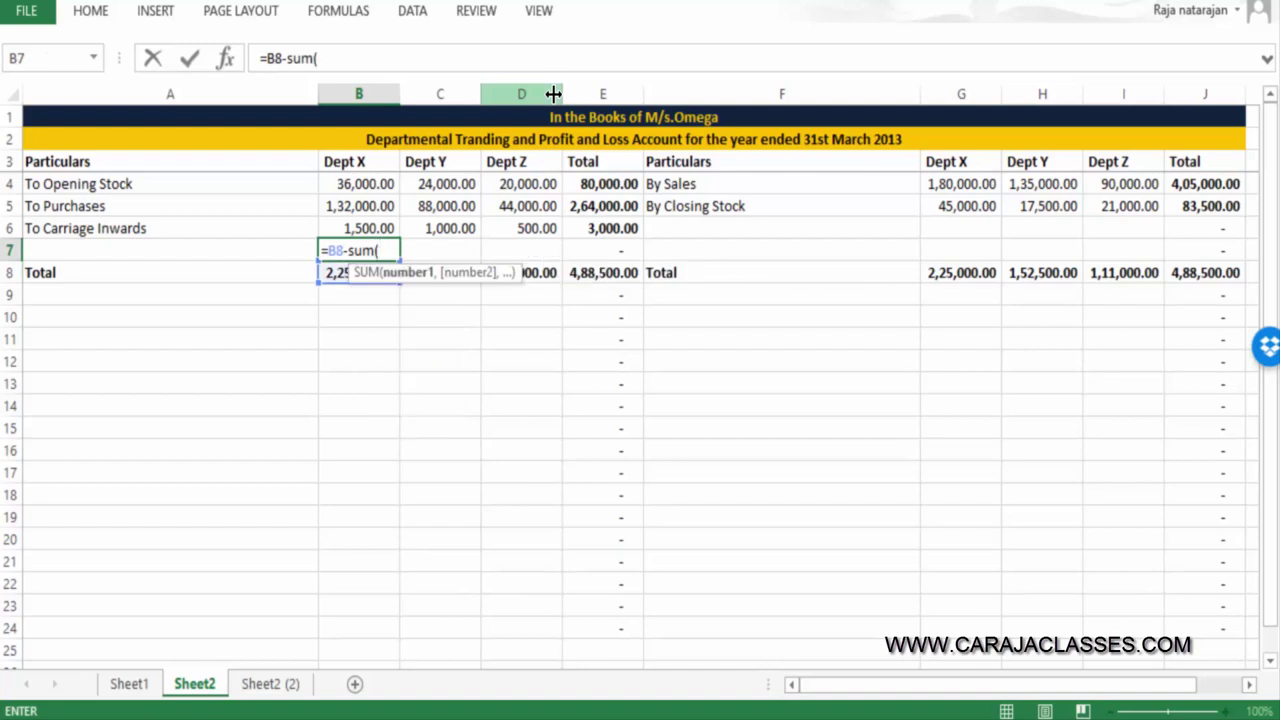
pyautogui.press('Up')
pyautogui.hotkey('shift', 'Up')
pyautogui.hotkey('shift', 'Up')
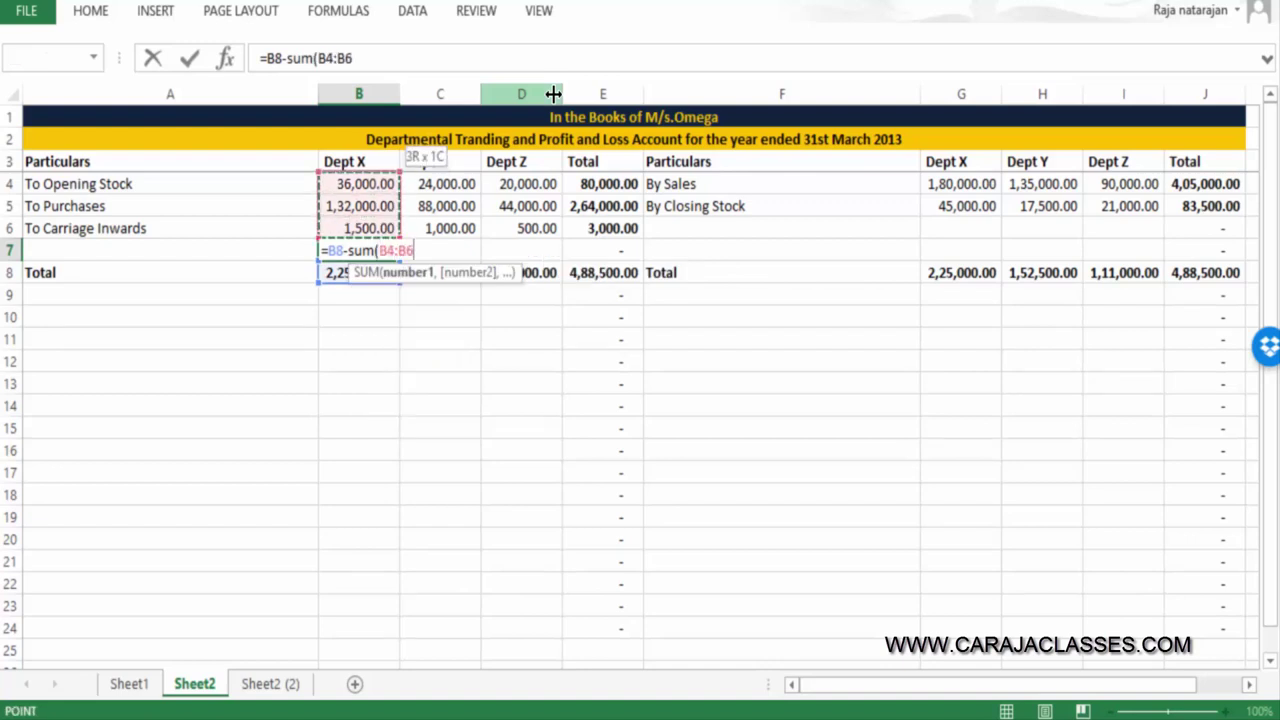
pyautogui.hotkey('ctrl', 'Return')
pyautogui.hotkey('ctrl', 'b')
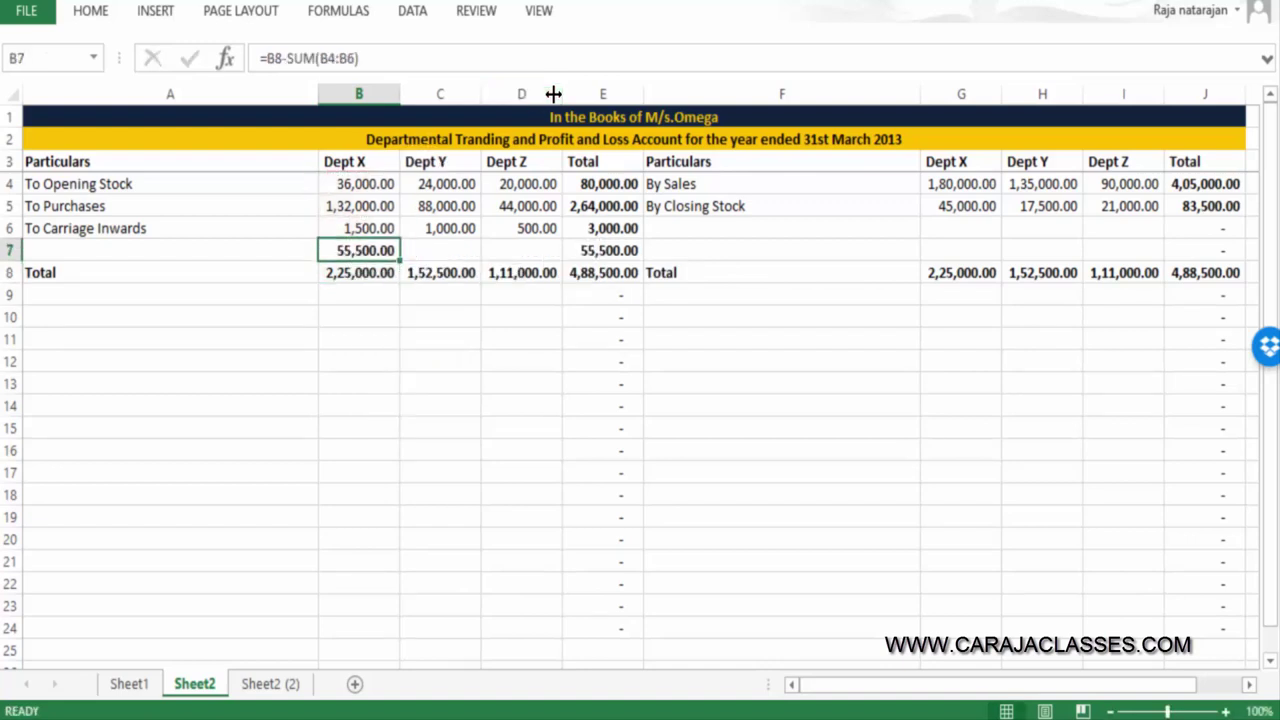
pyautogui.hotkey('ctrl', 'i')
# Copy the gross profit formula from B7 to C7 and D7, and italicise the row total in E7
pyautogui.hotkey('ctrl', 'c')
pyautogui.press('Right')
pyautogui.press('Return')
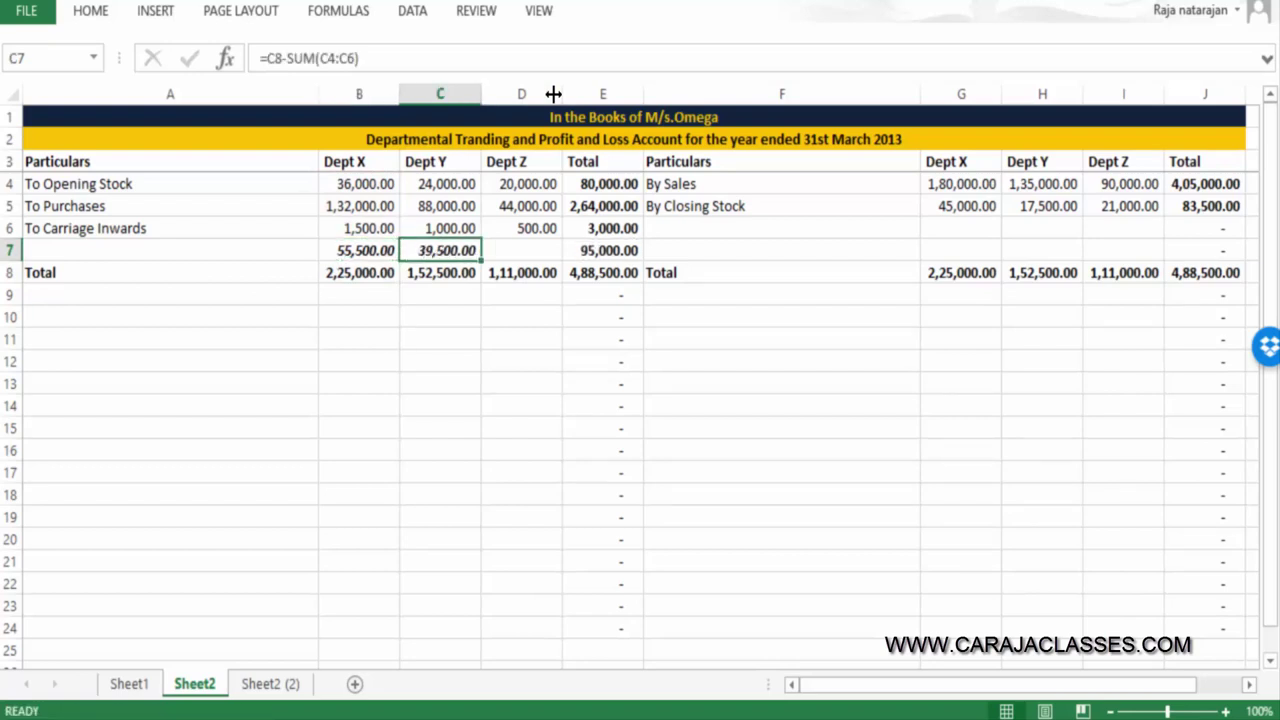
pyautogui.hotkey('ctrl', 'c')
pyautogui.press('Right')
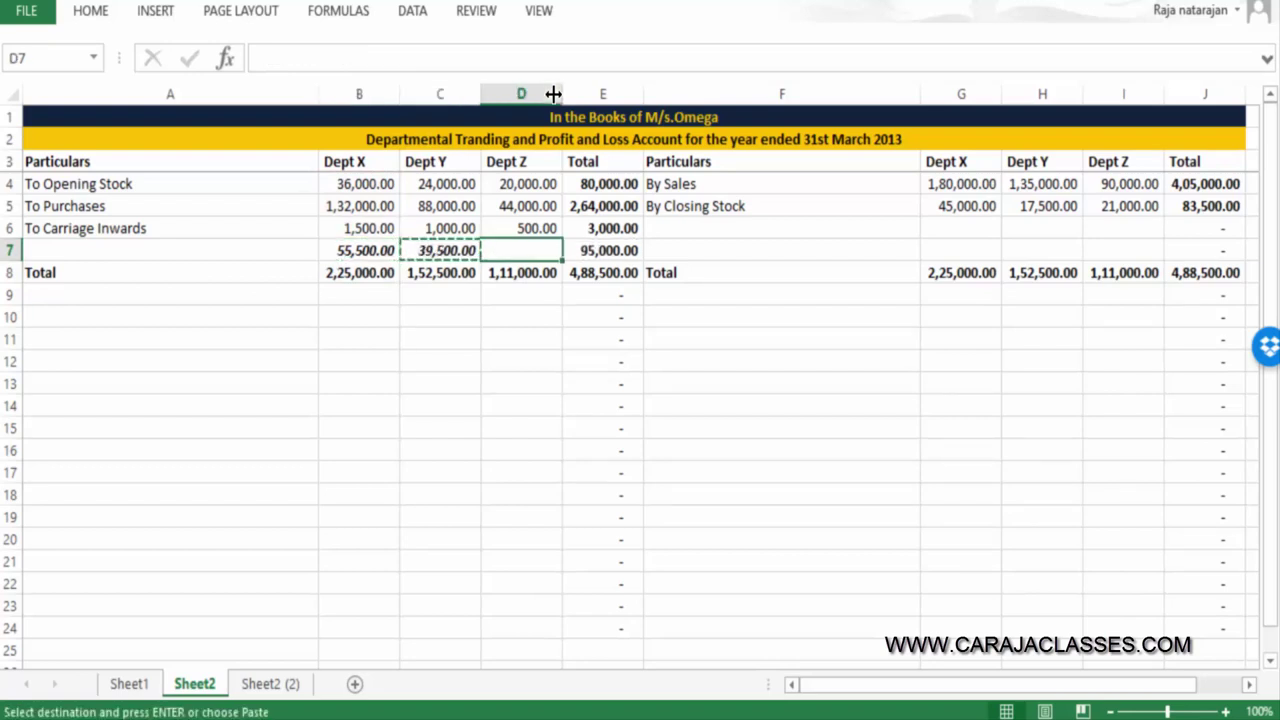
pyautogui.press('Return')
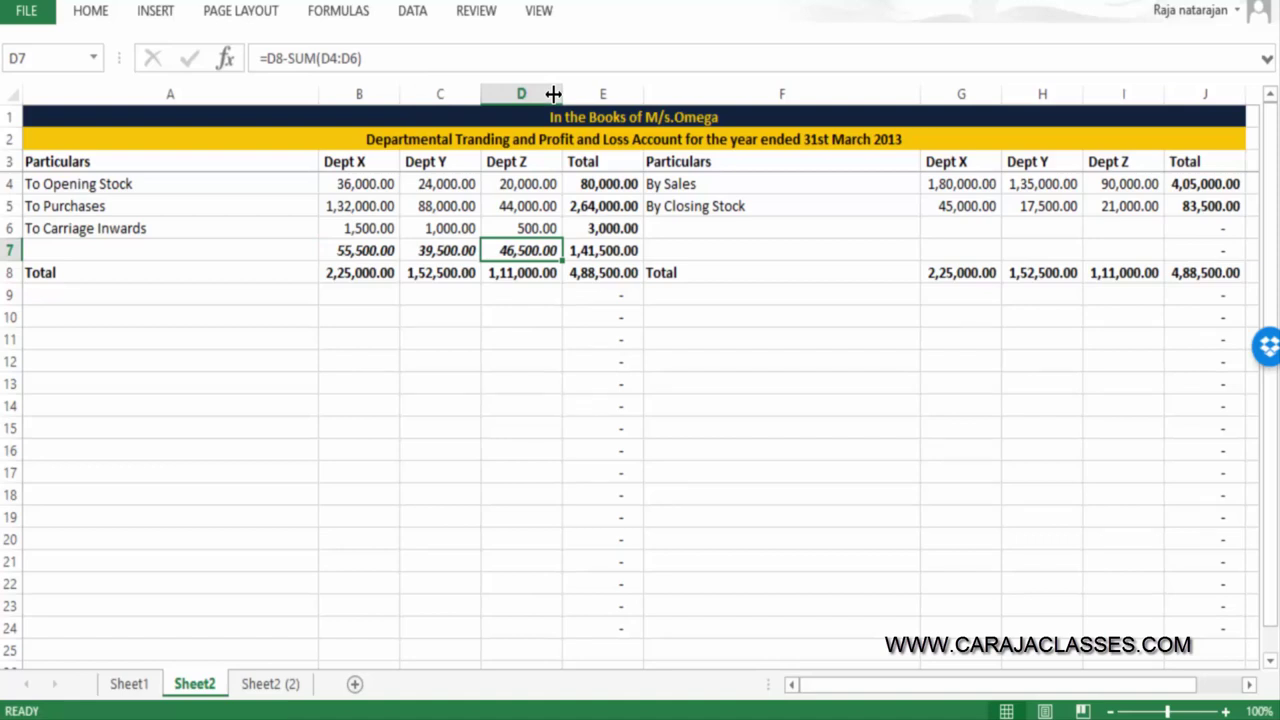
pyautogui.press('Right')
pyautogui.hotkey('ctrl', 'i')
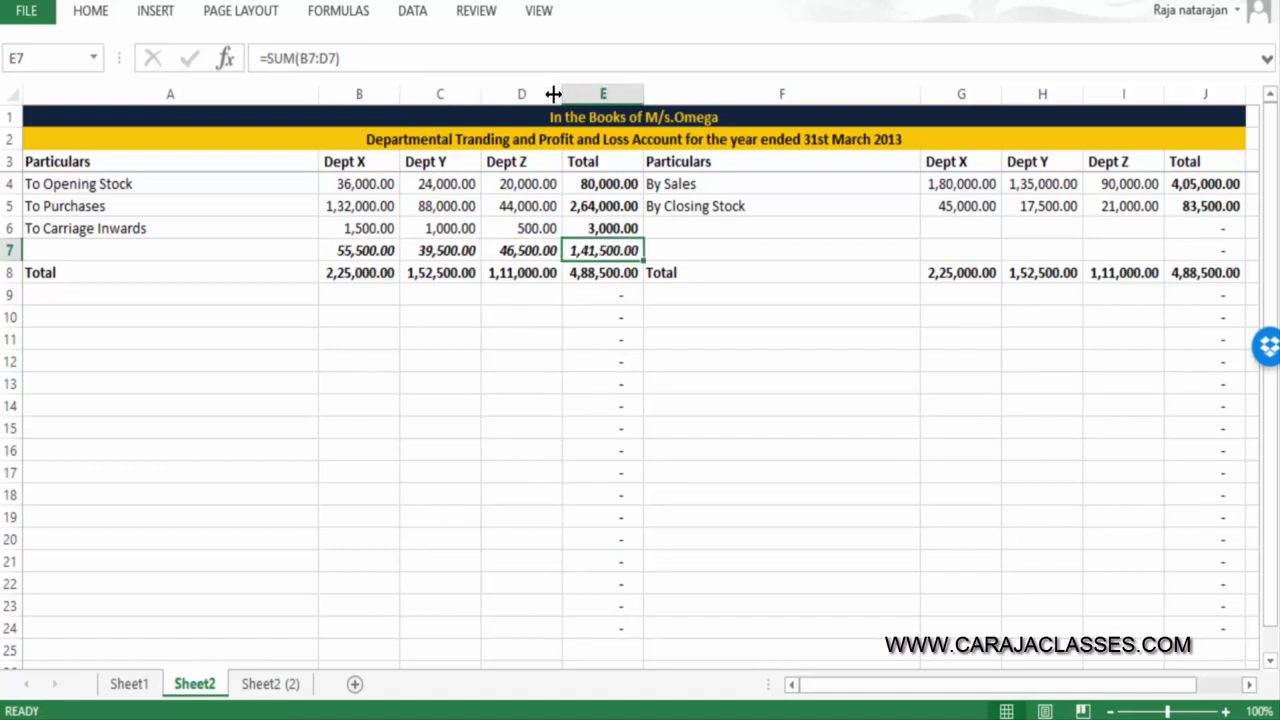
# Label the balancing row in cell A7 as "To Gross Profit c/d"
pyautogui.press('Left')
pyautogui.press('Left')
pyautogui.press('Left')
pyautogui.press('Left')
pyautogui.write('T')
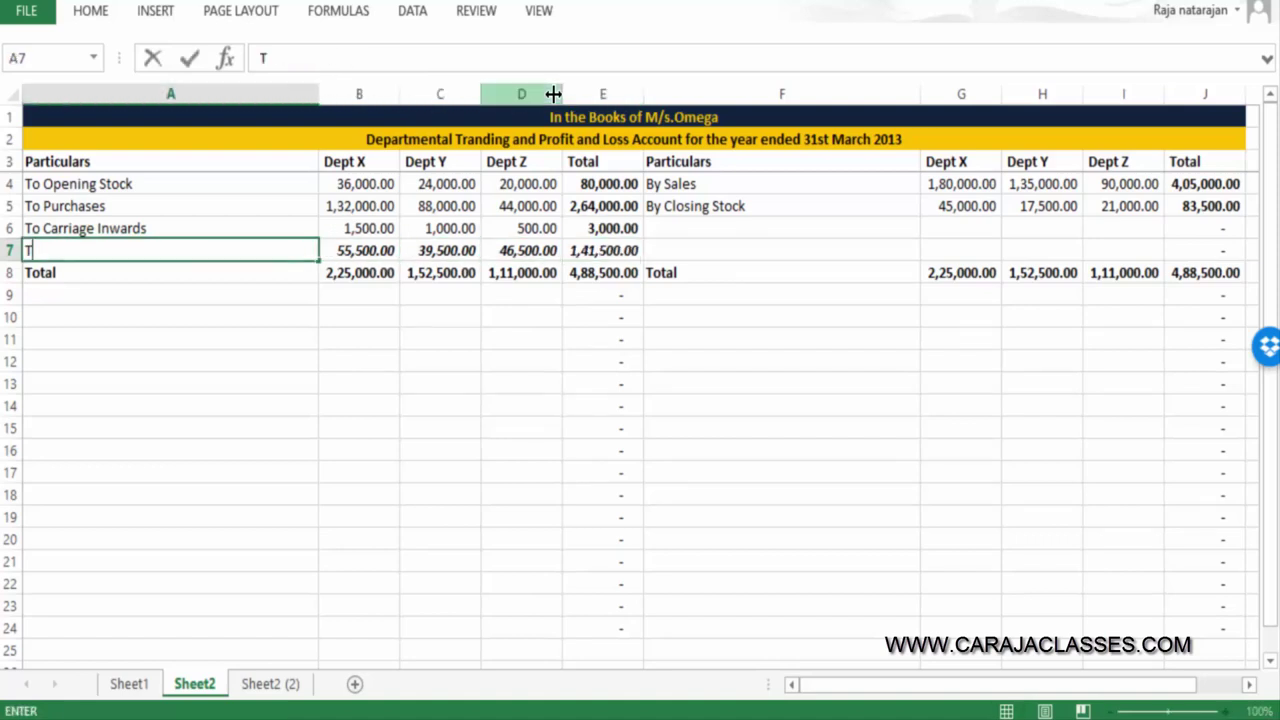
pyautogui.write('o Gross Profi')
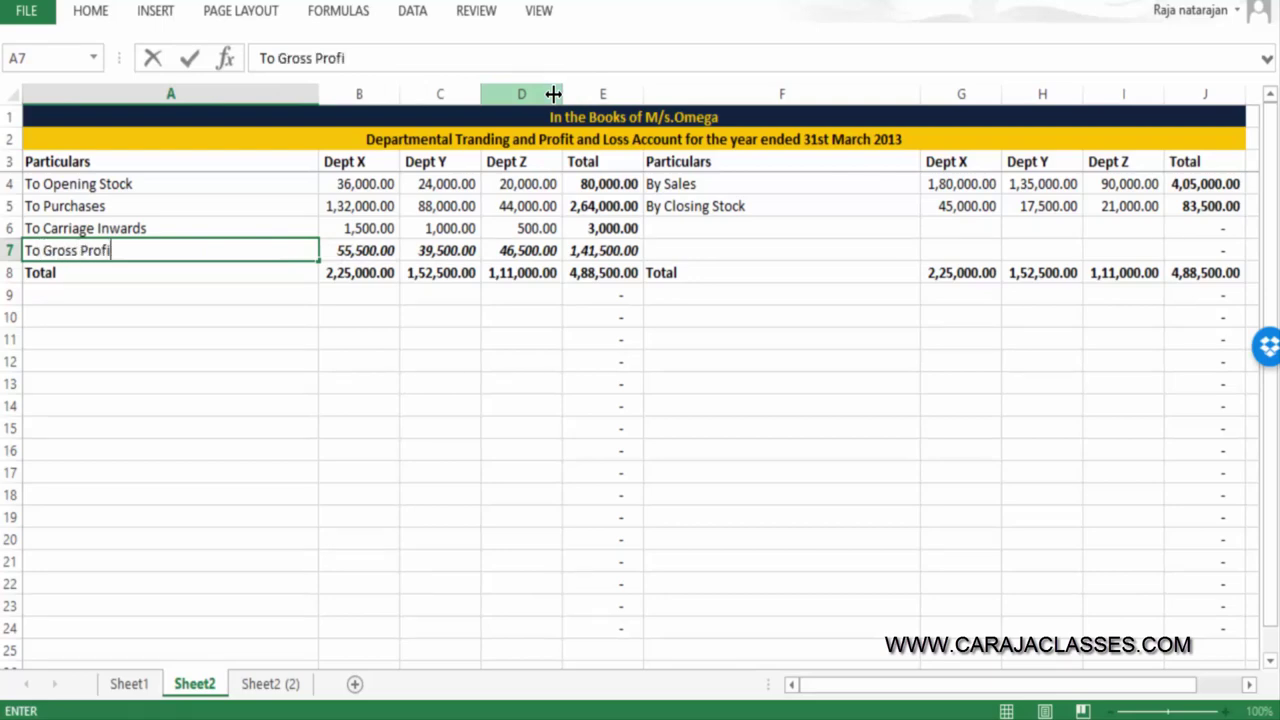
pyautogui.write('t c/d')
pyautogui.press('Return')
# Rule off the total row across A8:J8 with borders above and below
pyautogui.press('Up')
pyautogui.press('Right')
pyautogui.press('Right')
pyautogui.press('Right')
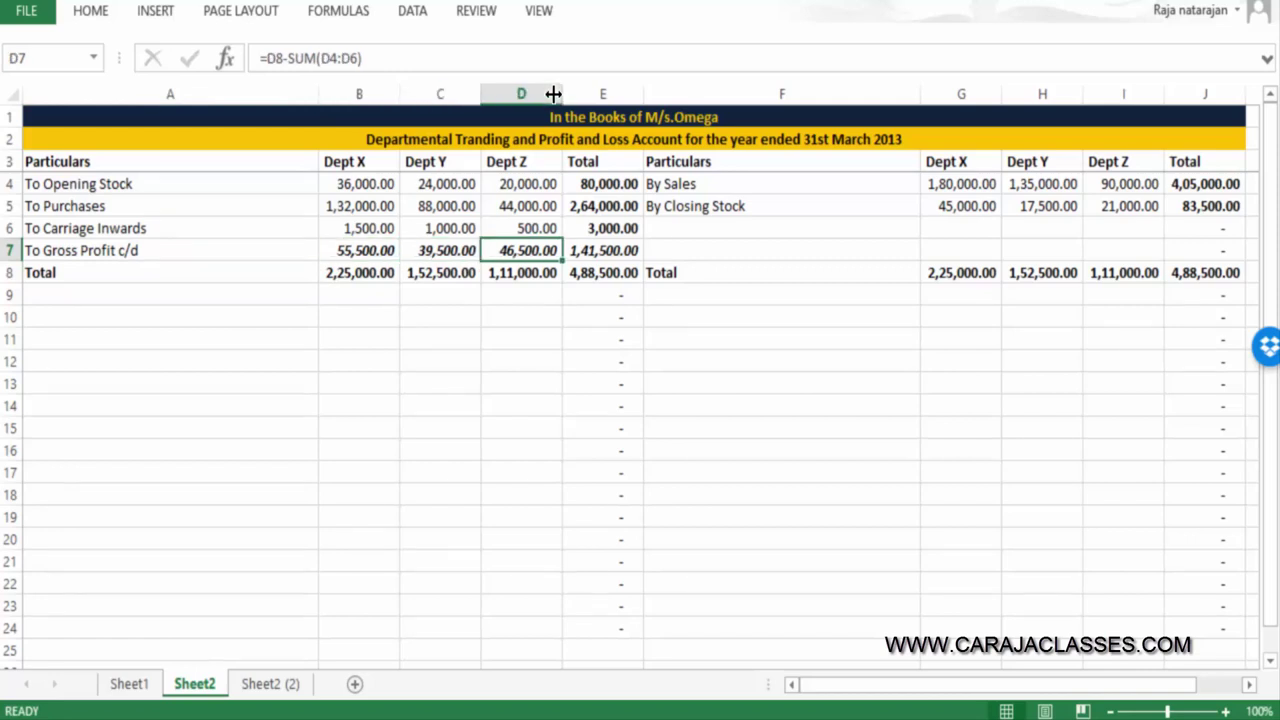
pyautogui.press('Down')
pyautogui.press('Left')
pyautogui.press('Left')
pyautogui.press('Left')
pyautogui.hotkey('shift', 'Right')
pyautogui.hotkey('shift', 'Right')
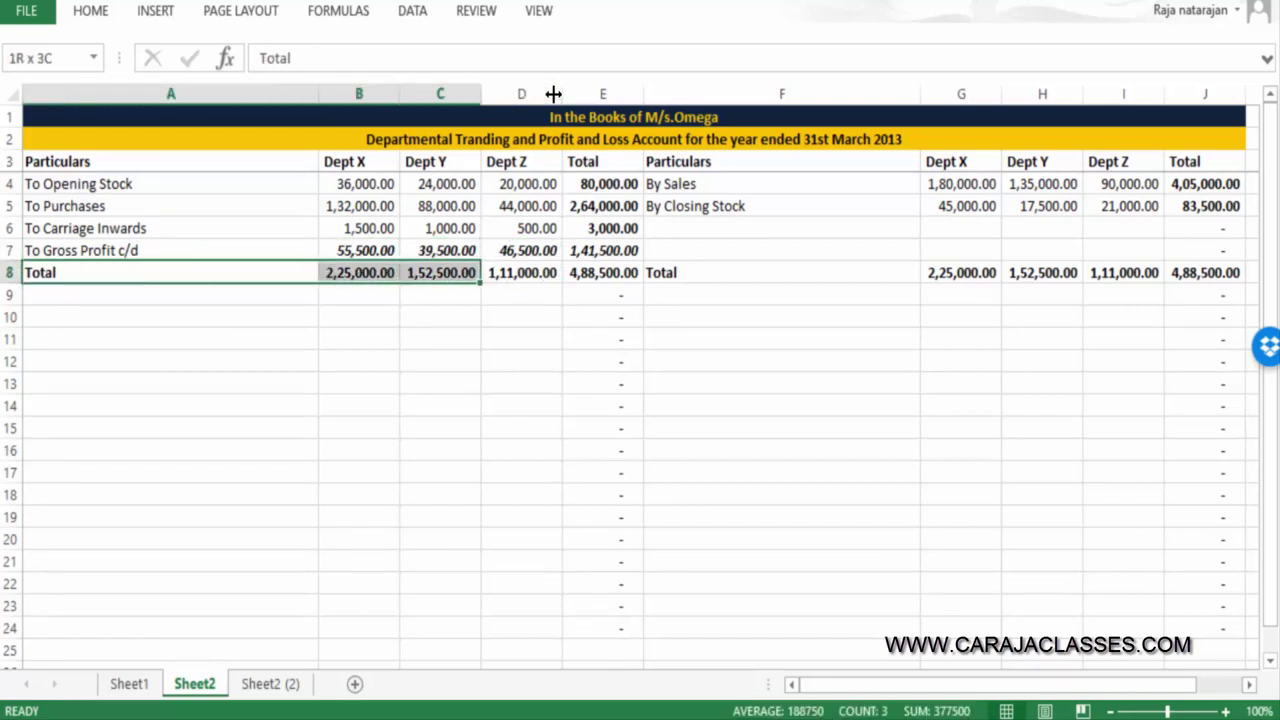
pyautogui.hotkey('shift', 'Right')
pyautogui.hotkey('shift', 'Right')
pyautogui.hotkey('shift', 'Right')
pyautogui.hotkey('shift', 'Right')
pyautogui.hotkey('shift', 'Right')
pyautogui.hotkey('shift', 'Right')
pyautogui.hotkey('shift', 'Right')
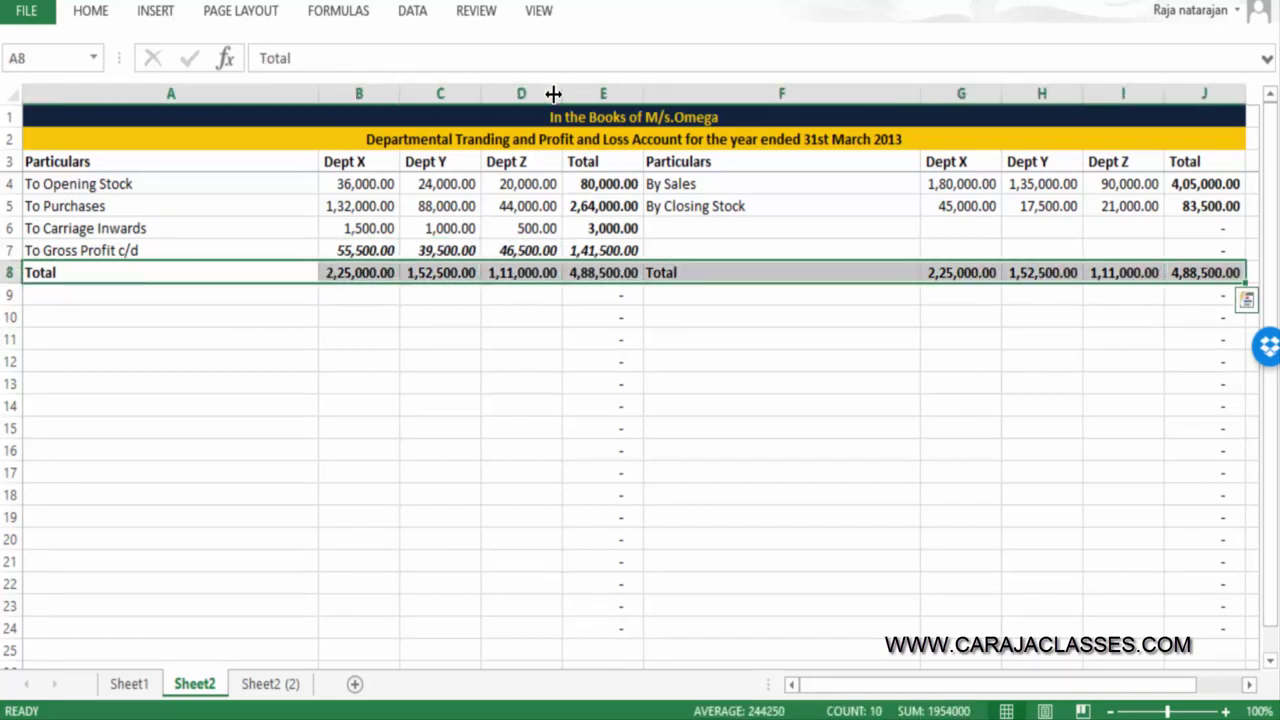
# Enter the label "By Gross Profit b/d" on the credit side in cell F9
pyautogui.click(704, 329)
pyautogui.write('By')
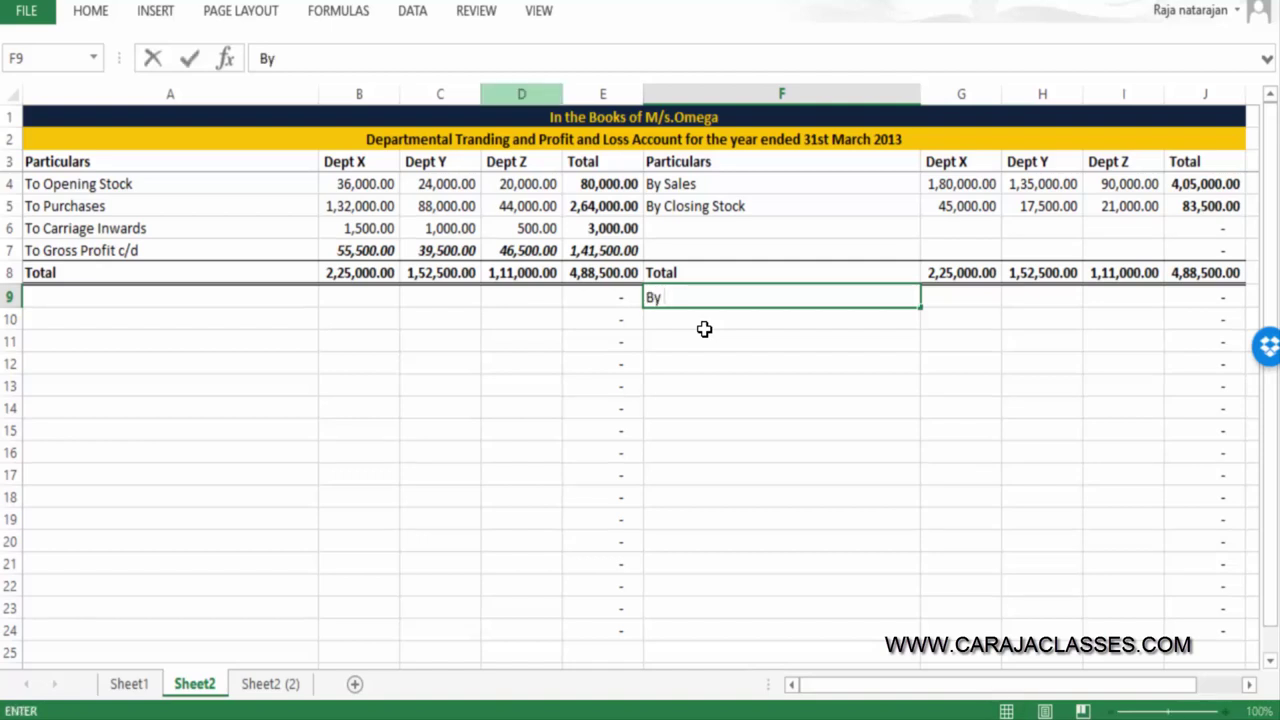
pyautogui.write(' Gross Profit')
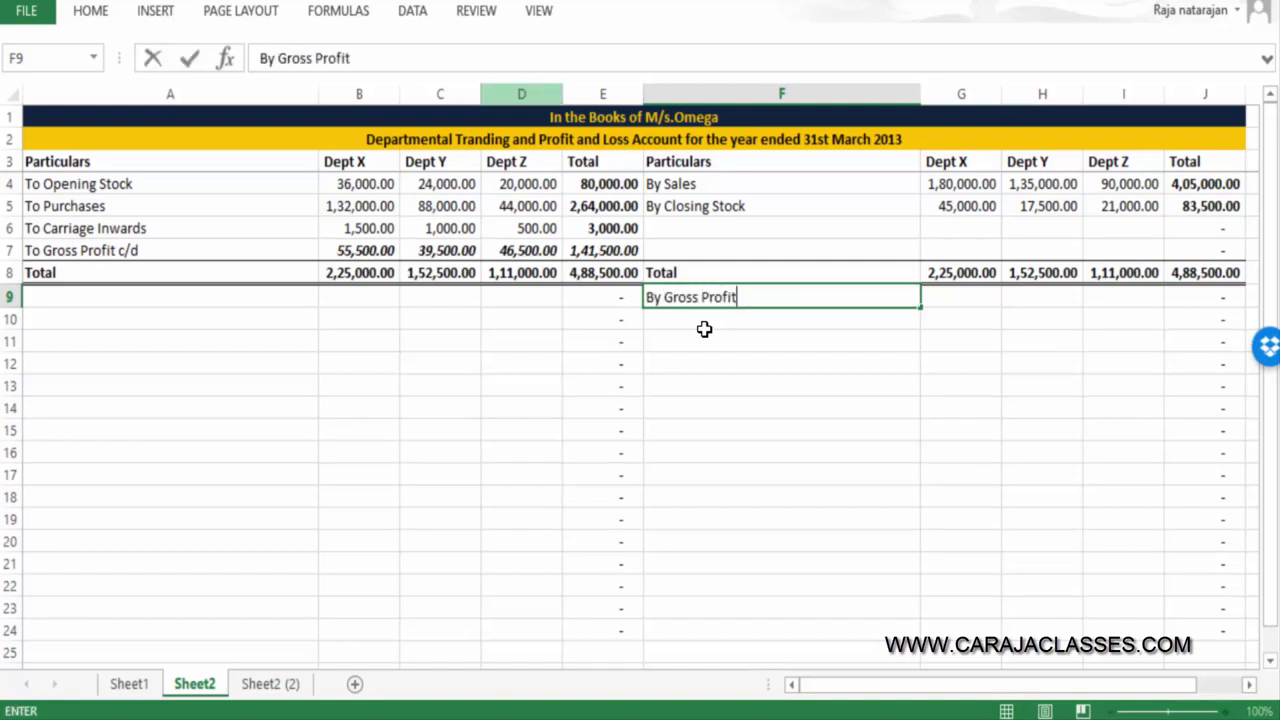
pyautogui.write(' b/d')
pyautogui.press('Tab')
# Bring down Dept X's gross profit in G9 with =B7 and copy the formula to H9 and I9 for Dept Y and Dept Z
pyautogui.write('=')
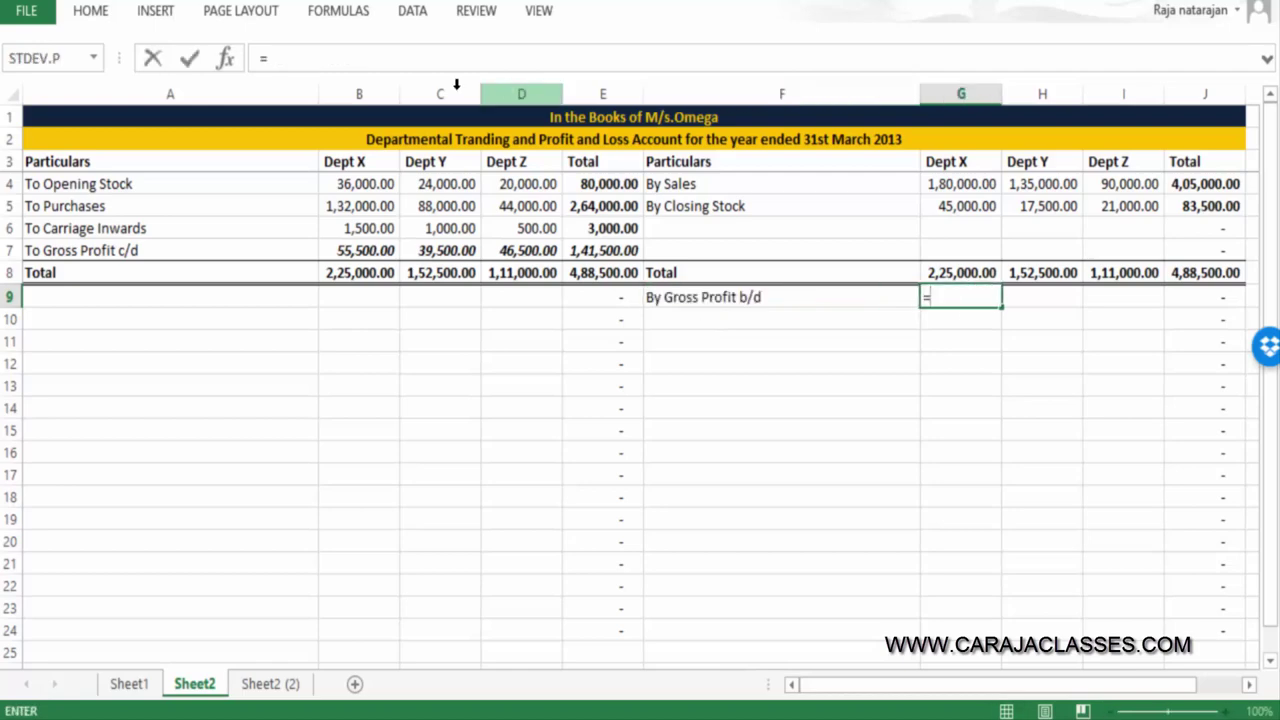
pyautogui.click(374, 248)
pyautogui.press('Return')
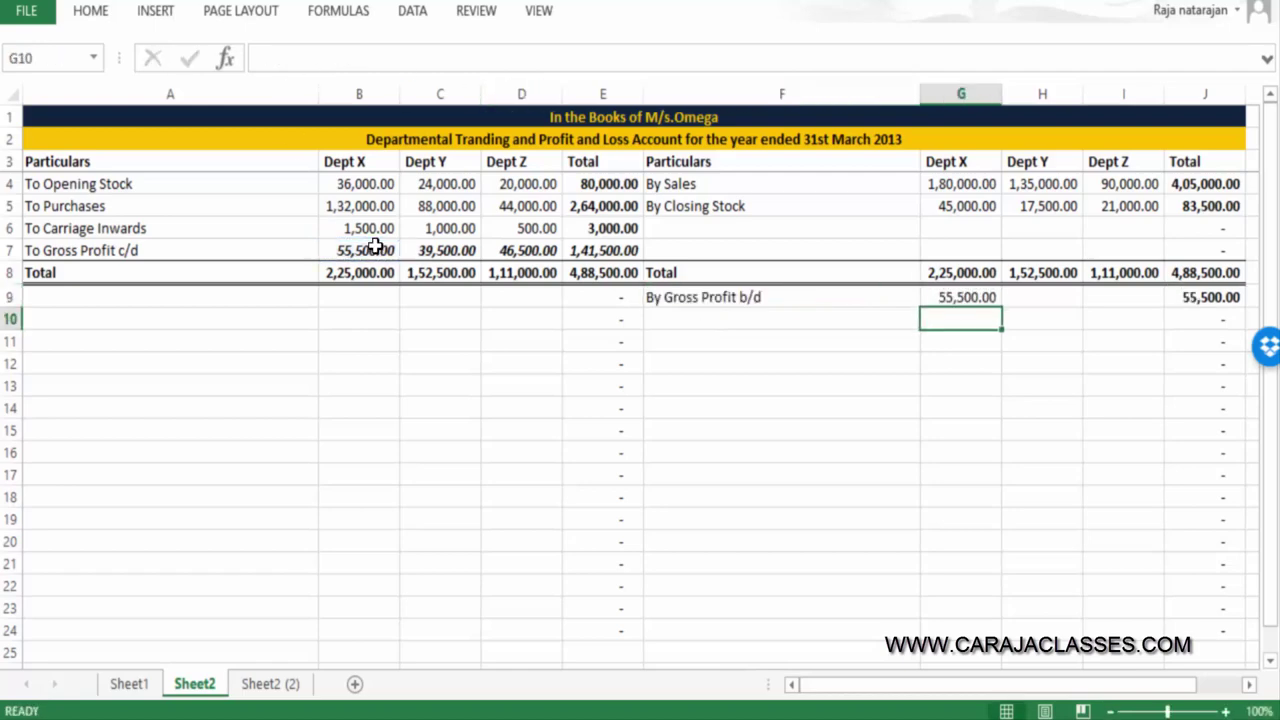
pyautogui.press('Up')
pyautogui.hotkey('ctrl', 'c')
pyautogui.press('Right')
pyautogui.press('Return')
pyautogui.hotkey('ctrl', 'c')
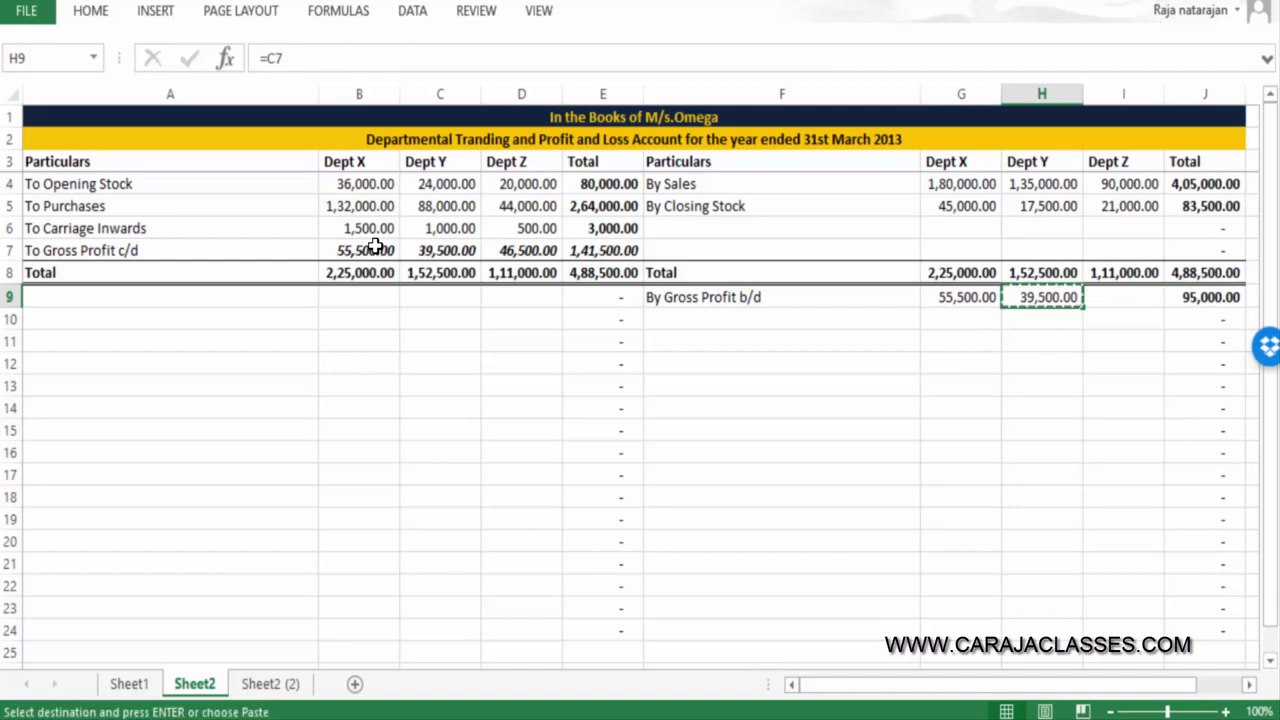
pyautogui.press('Right')
pyautogui.press('Return')
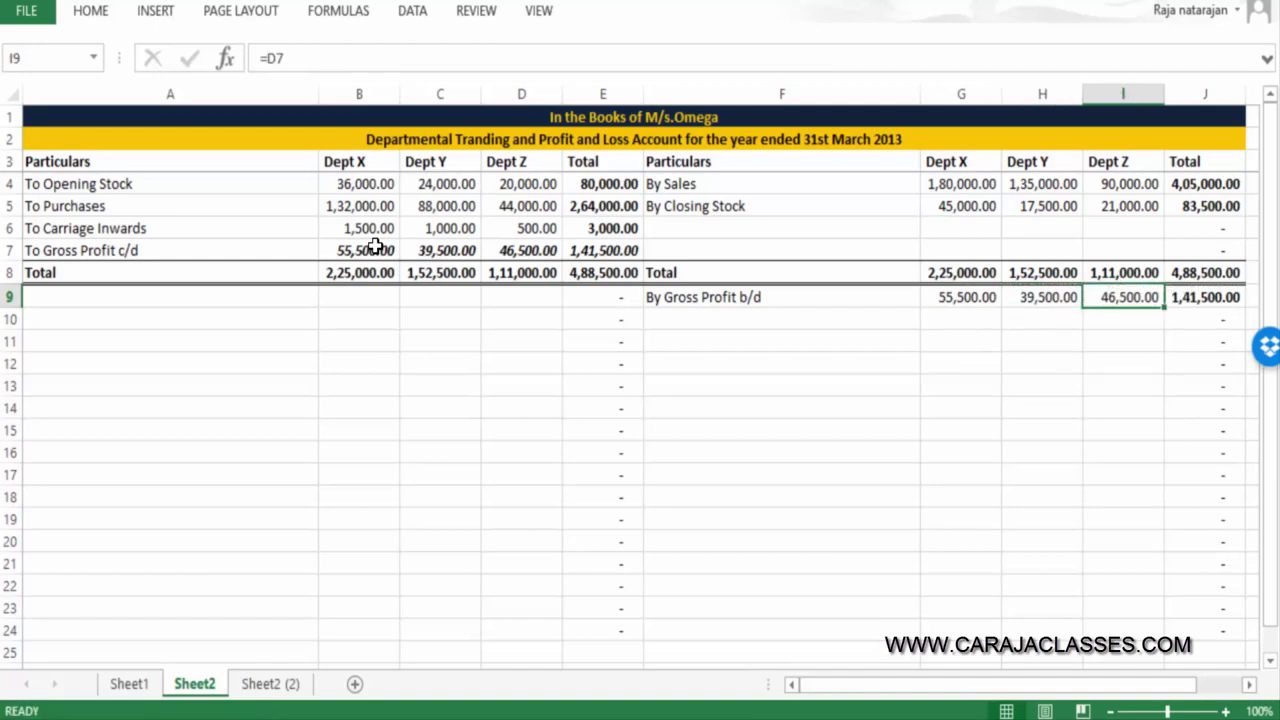
# Add Carriage Outwards to row 5 of the working note on Sheet2 (2), with Sales as its allocation basis
pyautogui.hotkey('ctrl', 'pageup')
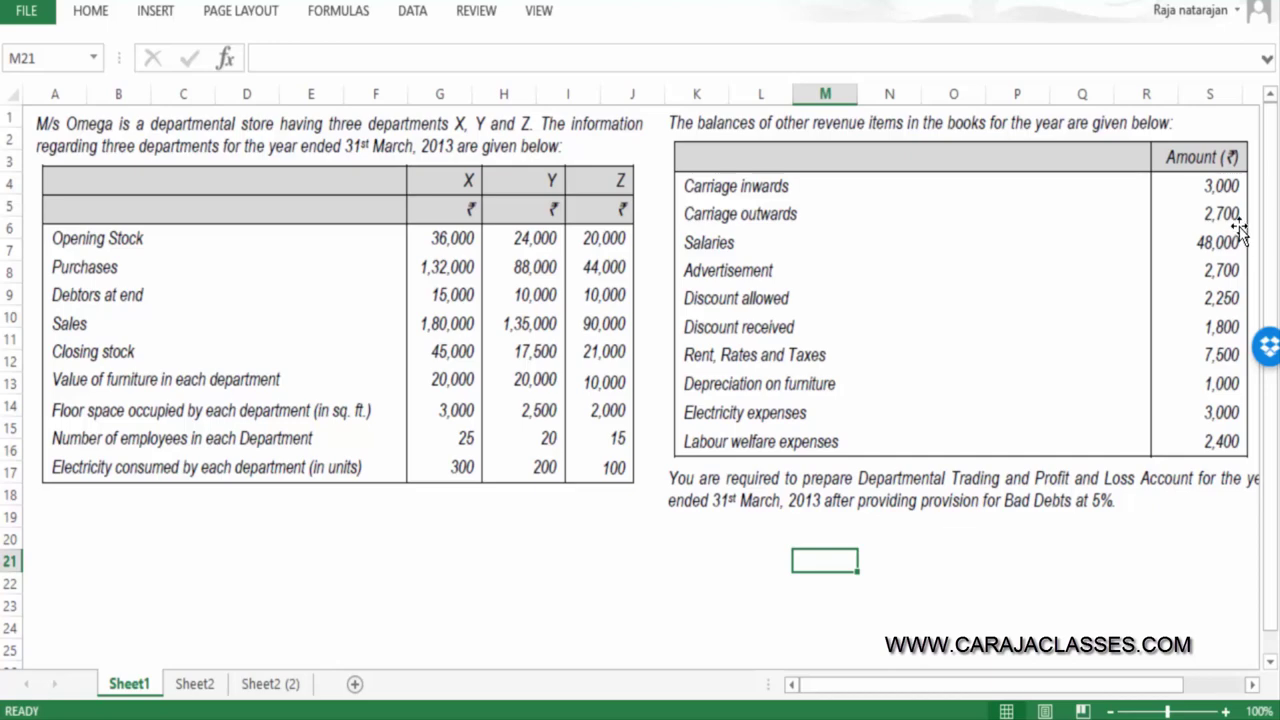
pyautogui.click(286, 684)
pyautogui.click(295, 240)
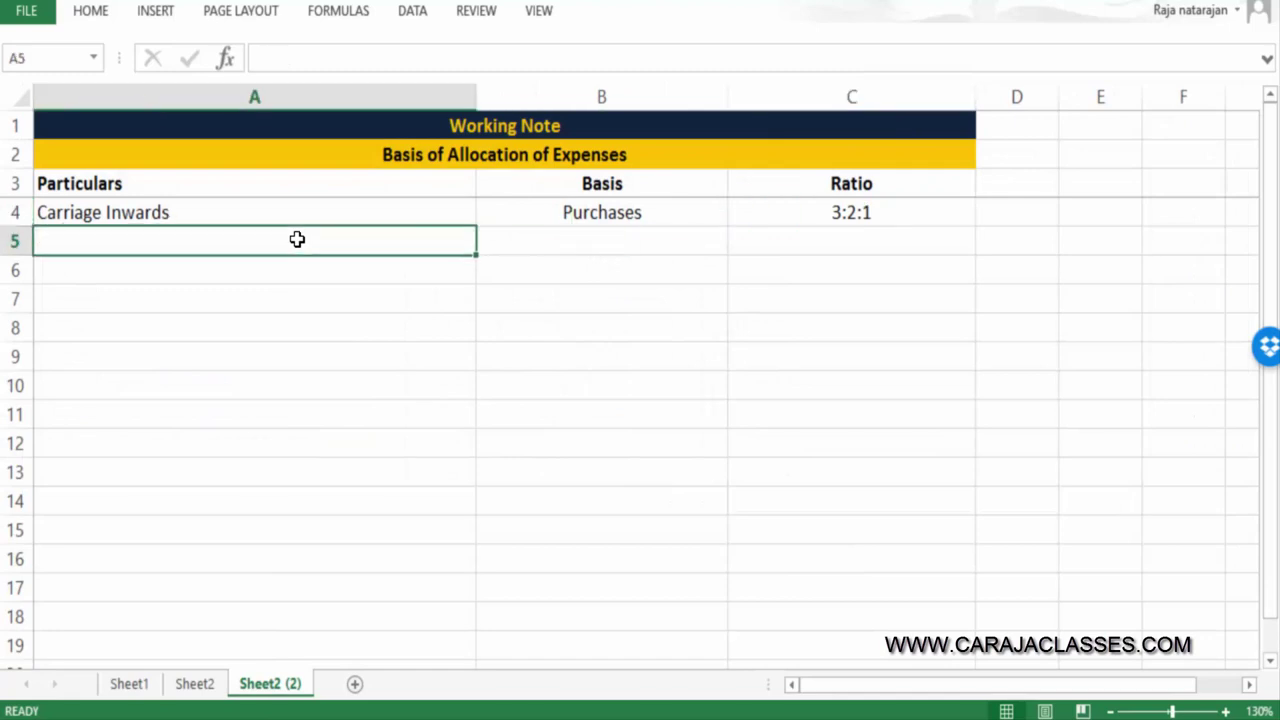
pyautogui.write('Carriage Ou')
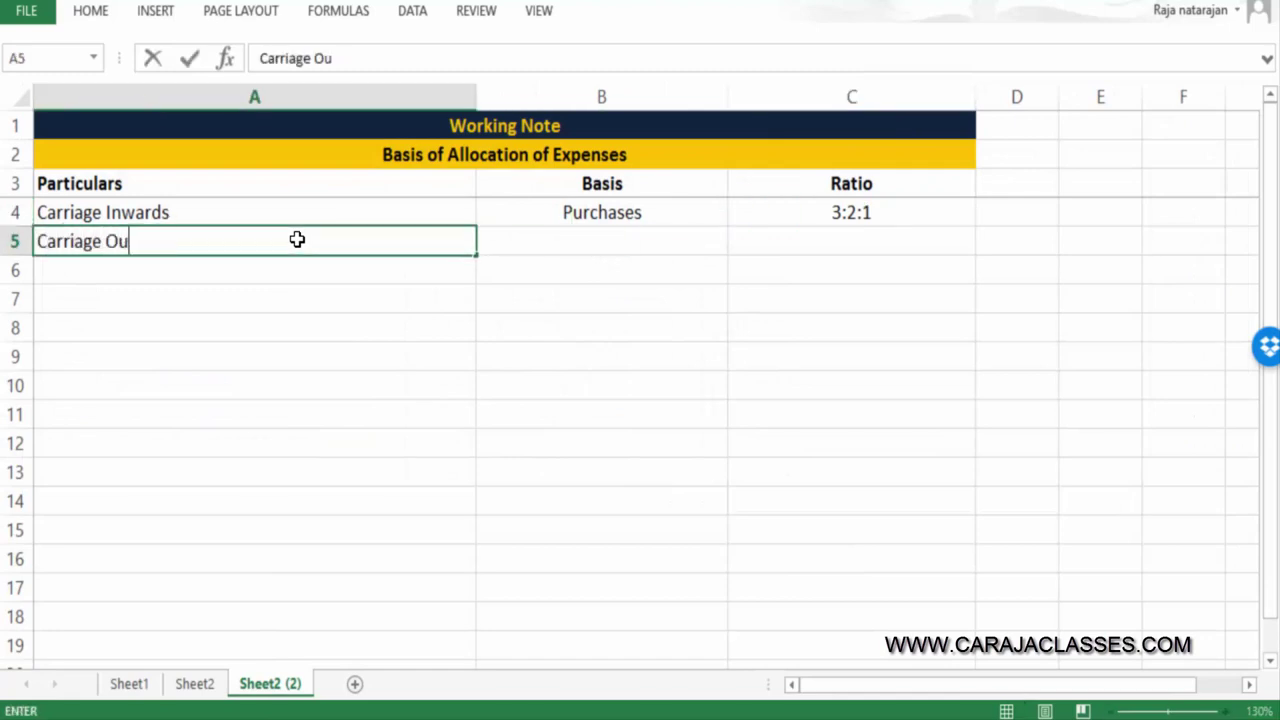
pyautogui.write('twards')
pyautogui.press('Tab')
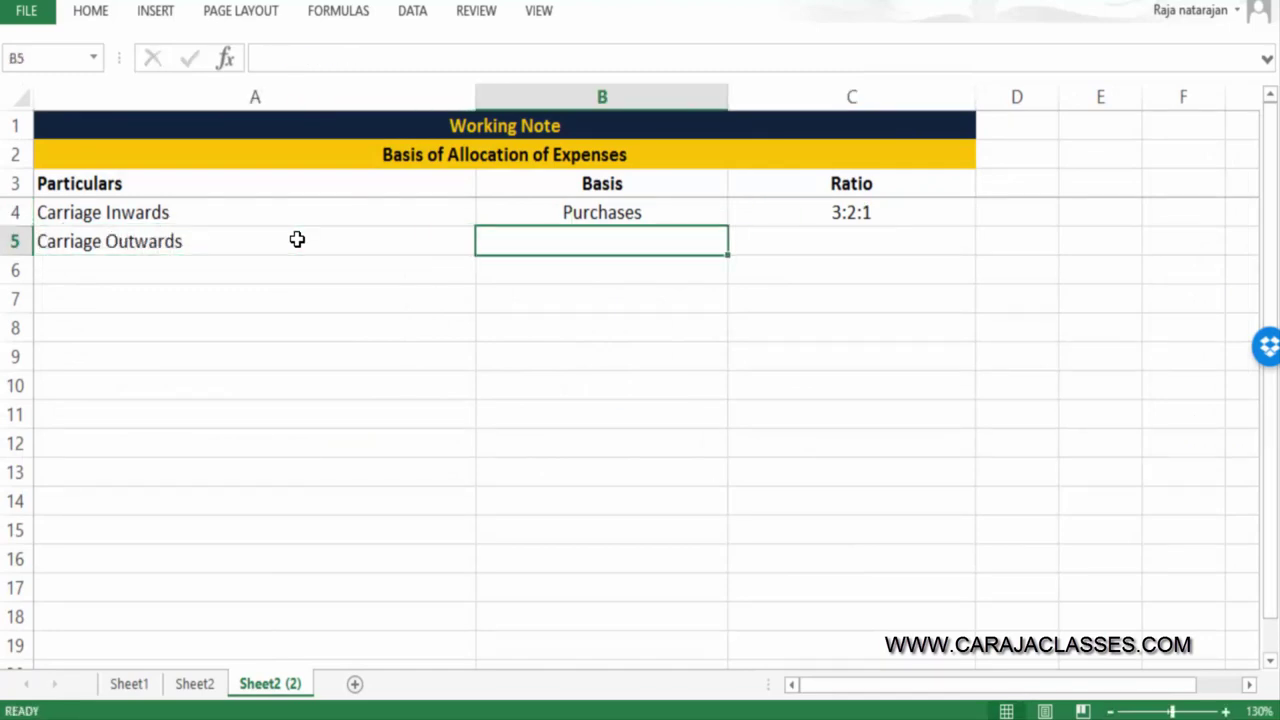
pyautogui.write('sael')
pyautogui.press('BackSpace')
pyautogui.press('BackSpace')
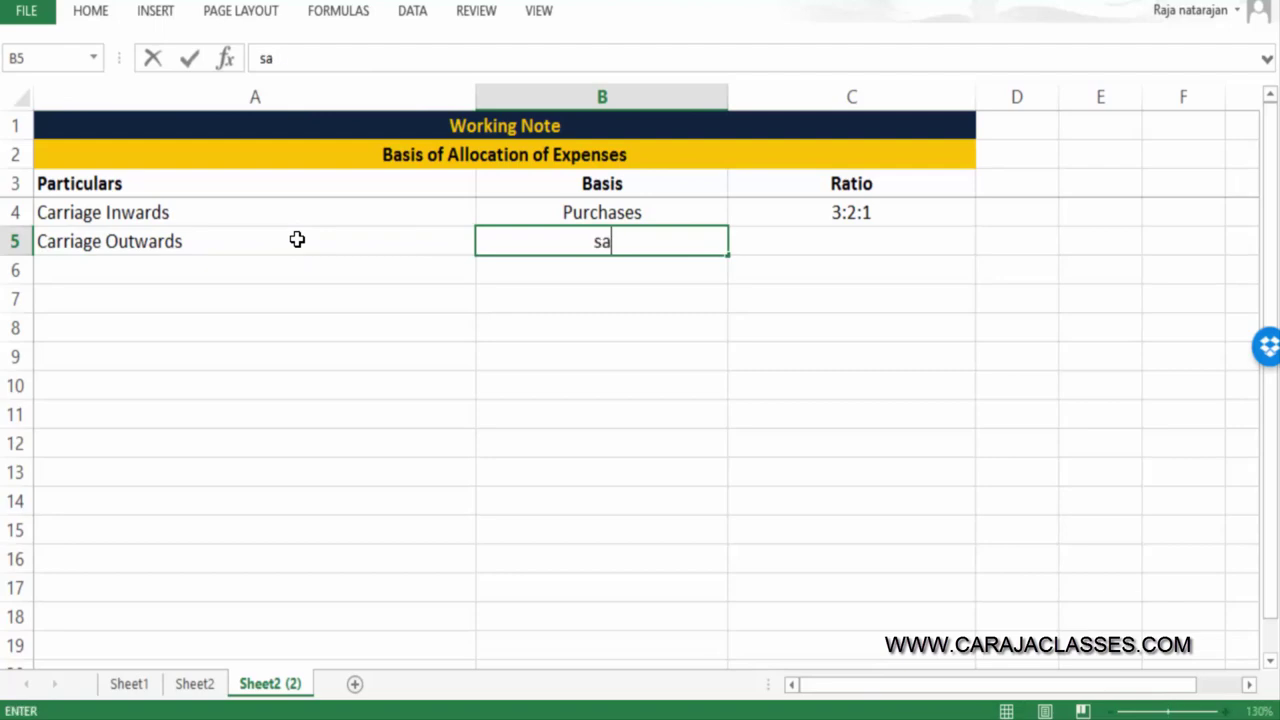
pyautogui.press('BackSpace')
pyautogui.press('BackSpace')
pyautogui.write('Sales')
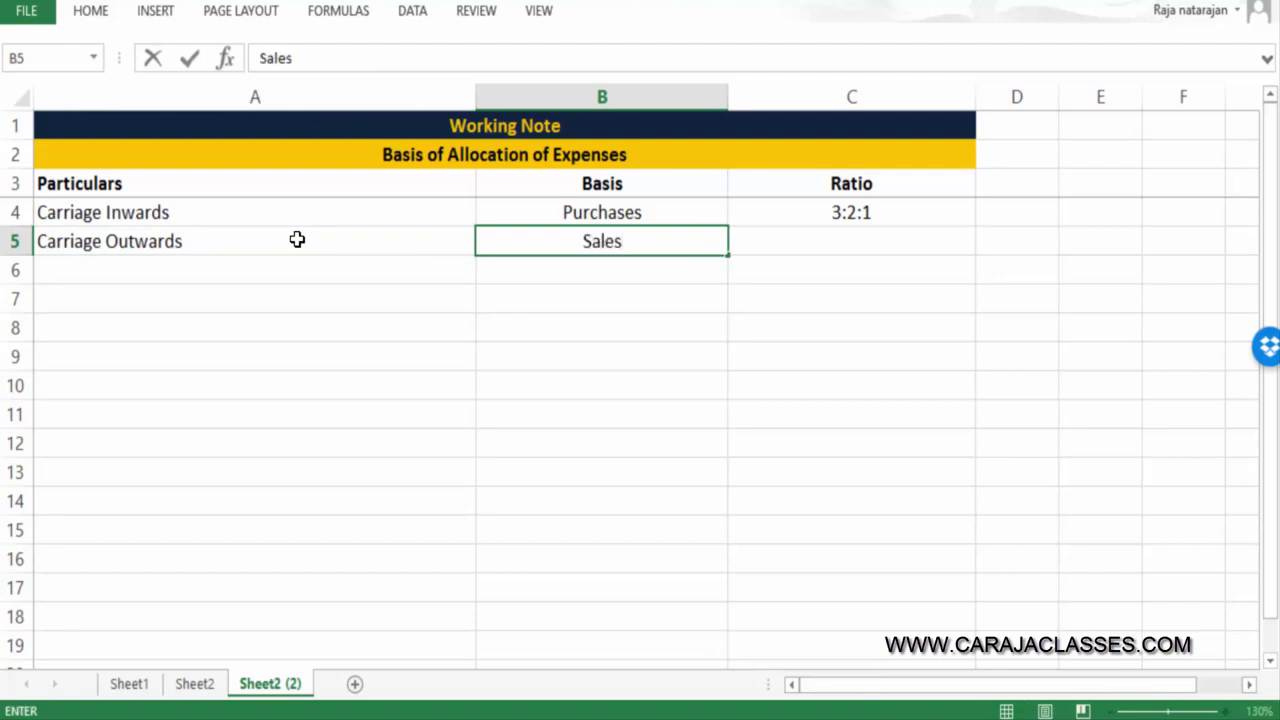
# Enter the Carriage Outwards ratio 4:3:2 as text in C5, based on the departmental sales given in Sheet1
pyautogui.click(837, 251)
pyautogui.click(122, 690)
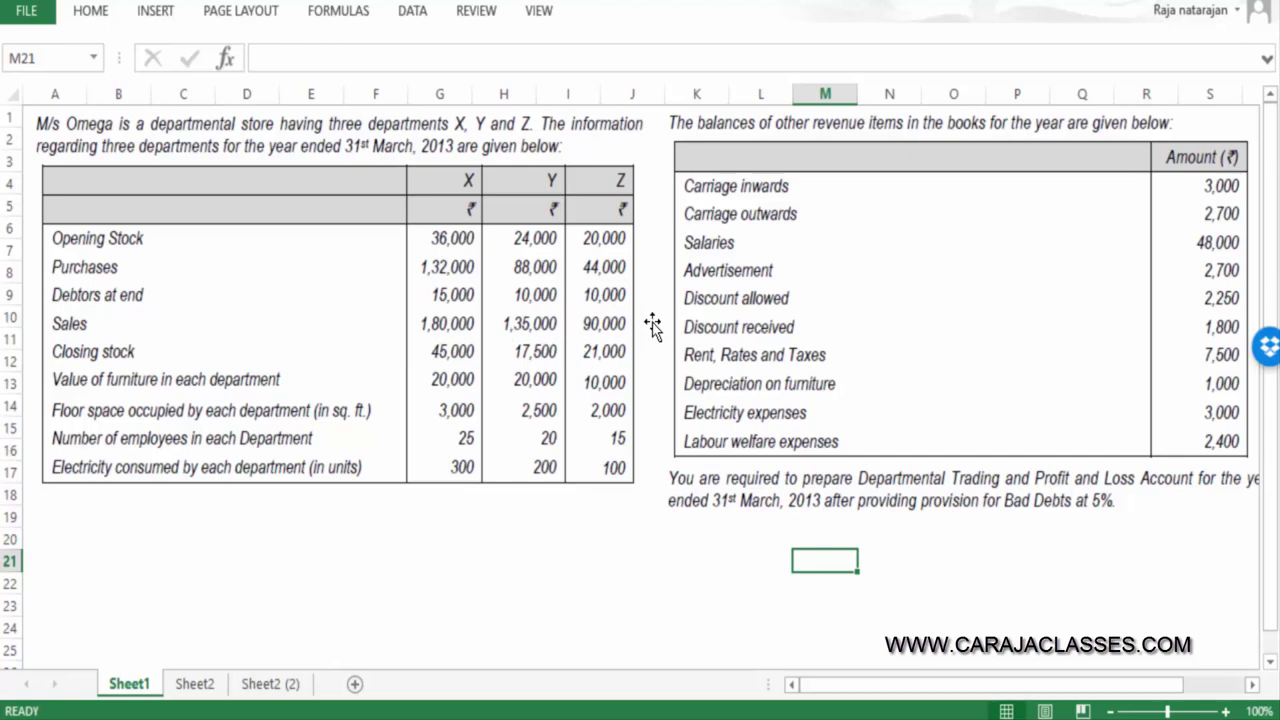
pyautogui.click(285, 683)
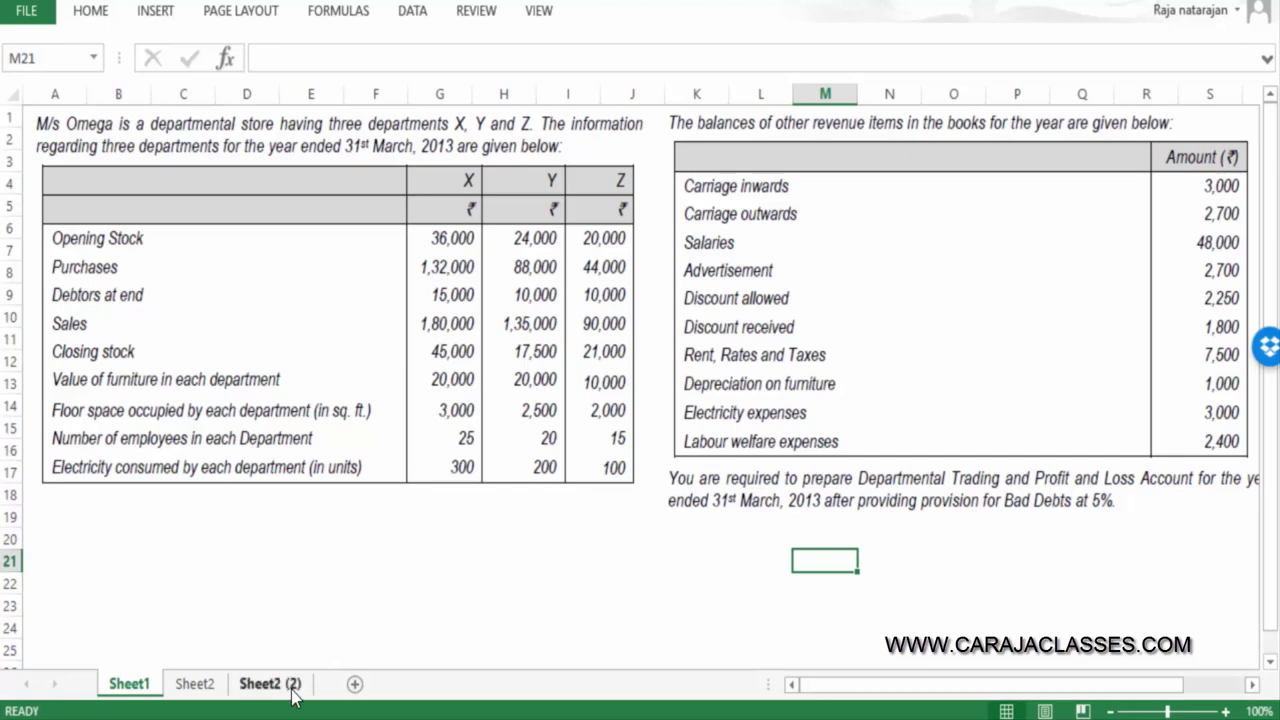
pyautogui.write('4:')
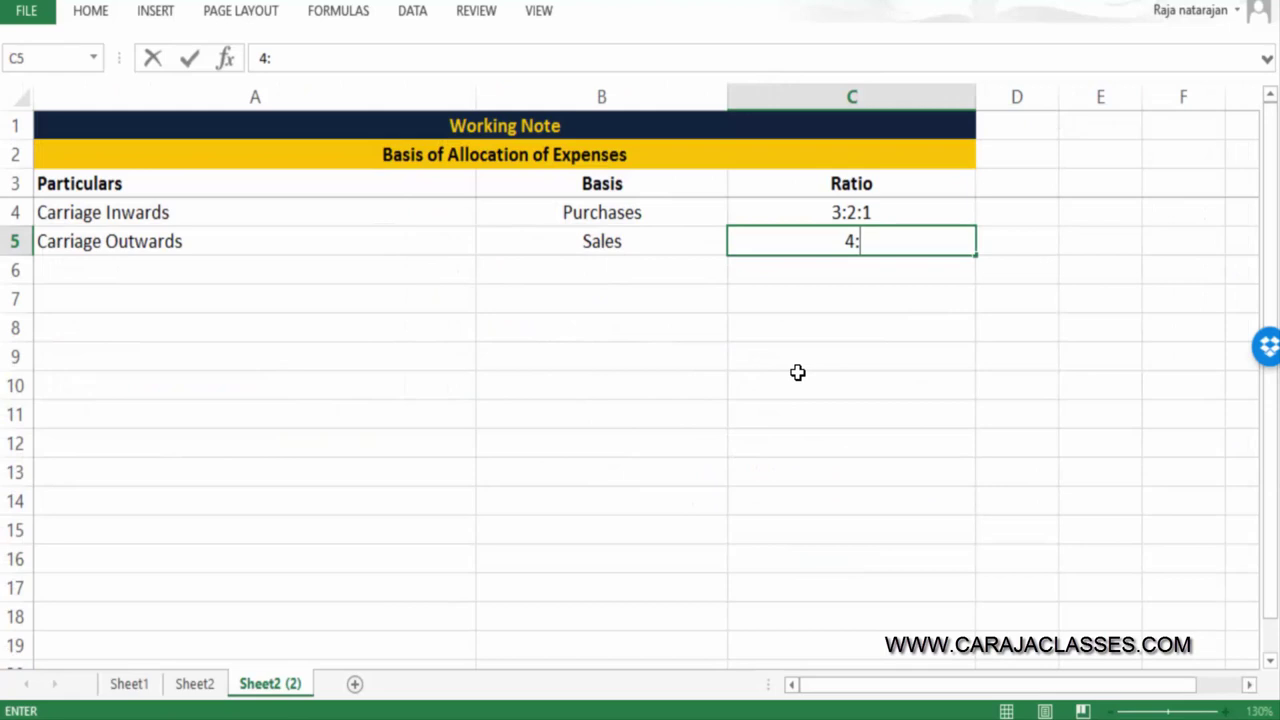
pyautogui.press('BackSpace')
pyautogui.press('BackSpace')
pyautogui.write("'4:3:2")
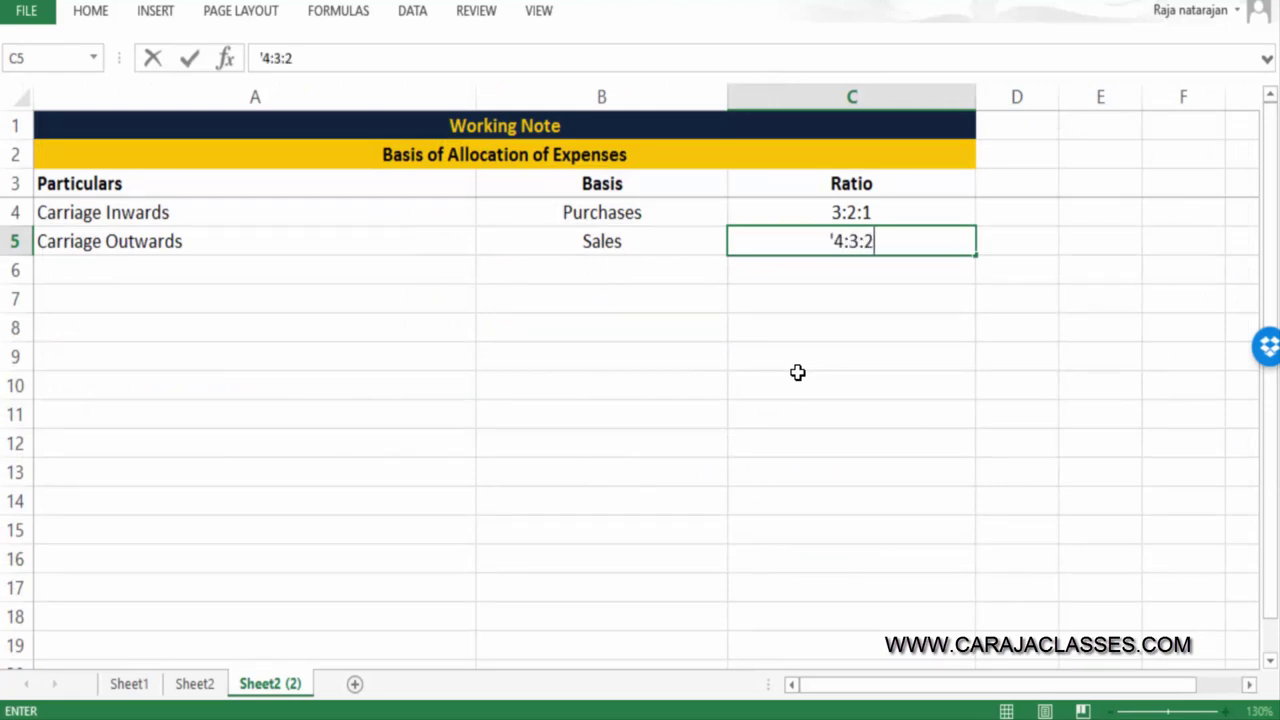
pyautogui.press('Return')
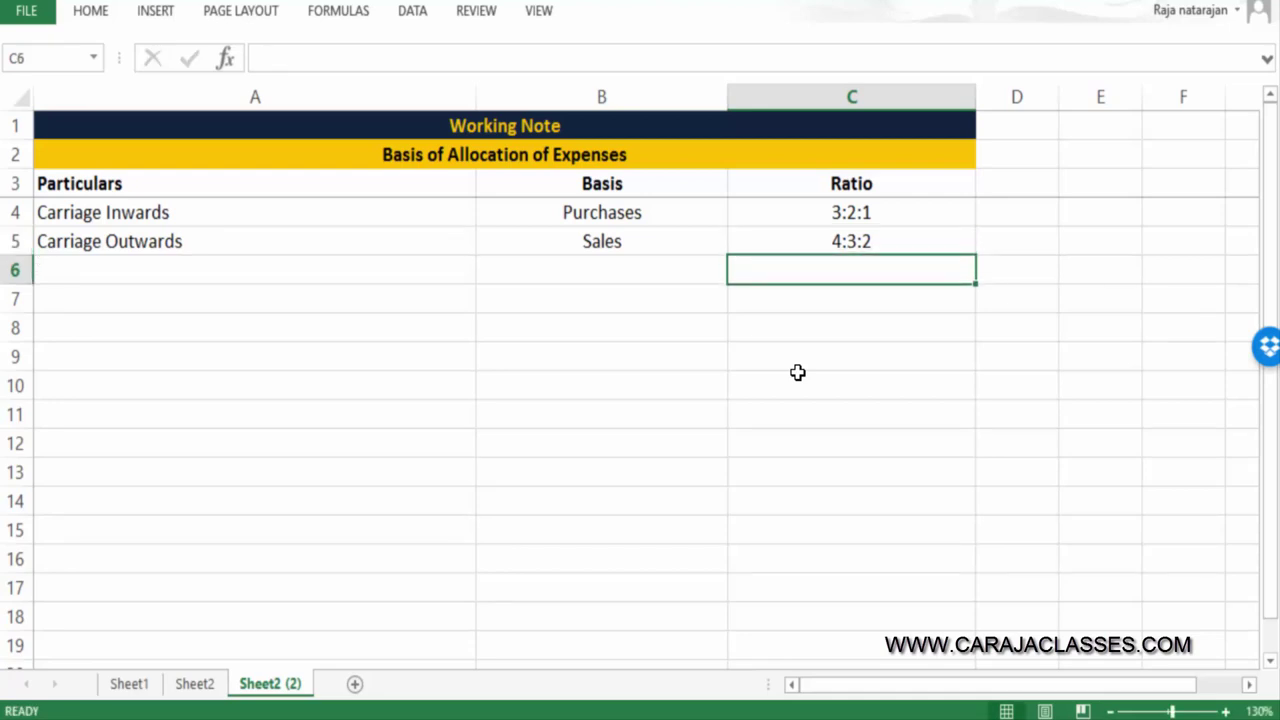
pyautogui.press('Left')
pyautogui.press('Left')
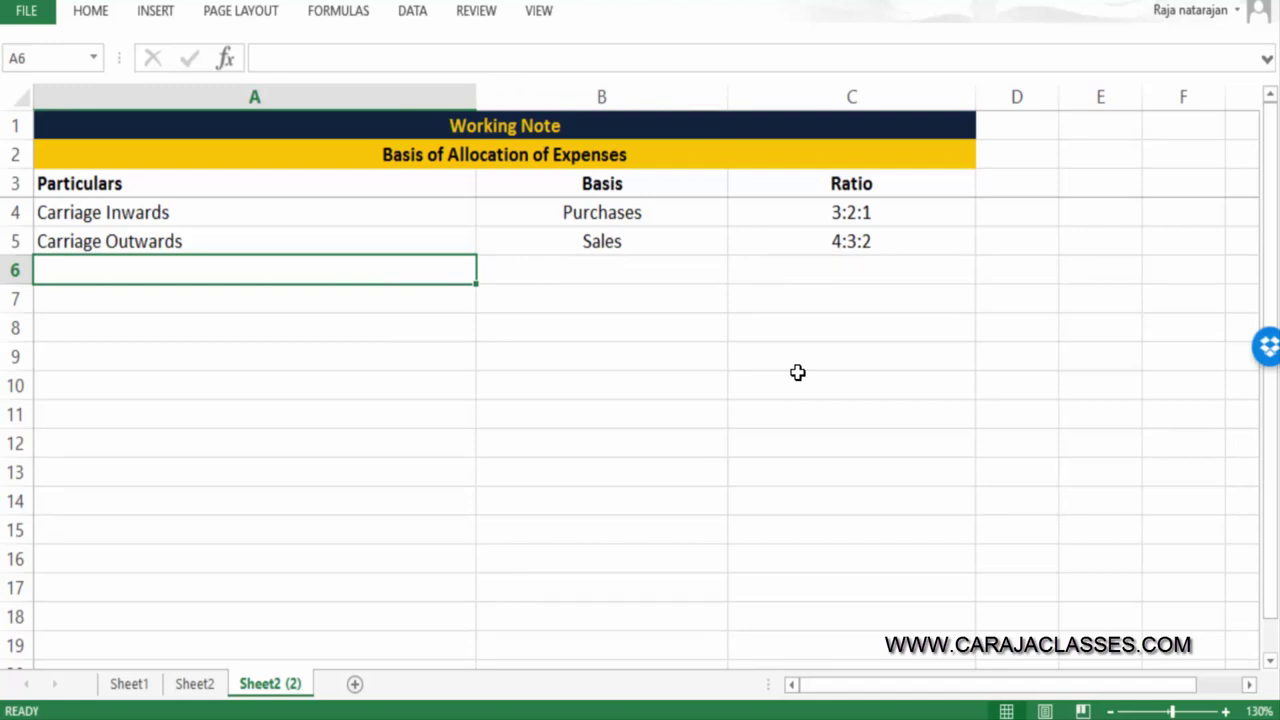
# Enter the label "To Carriage Outwards" in cell A9 of the departmental account on Sheet2
pyautogui.hotkey('ctrl', 'pageup')
pyautogui.press('Down')
pyautogui.press('Left')
pyautogui.press('Left')
pyautogui.press('Left')
pyautogui.press('Left')
pyautogui.press('Left')
pyautogui.press('Left')
pyautogui.press('Left')
pyautogui.press('Left')
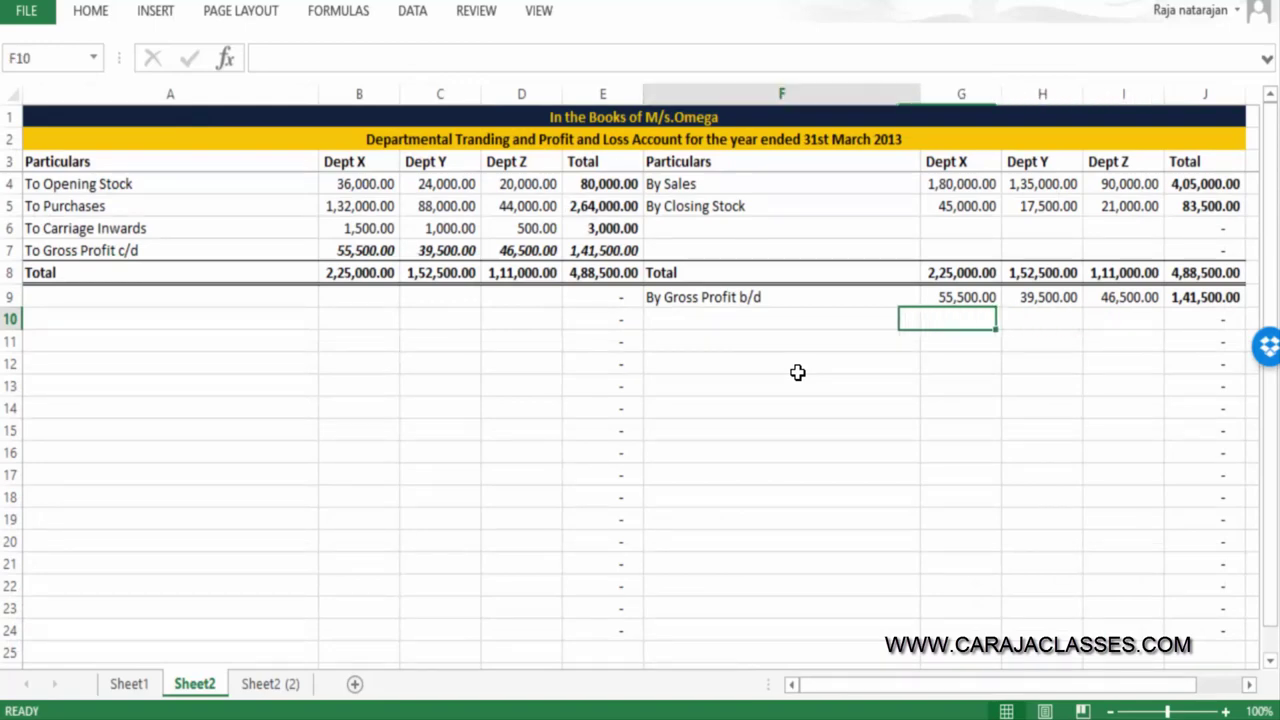
pyautogui.press('Up')
pyautogui.press('F2')
pyautogui.write('To Carriag')
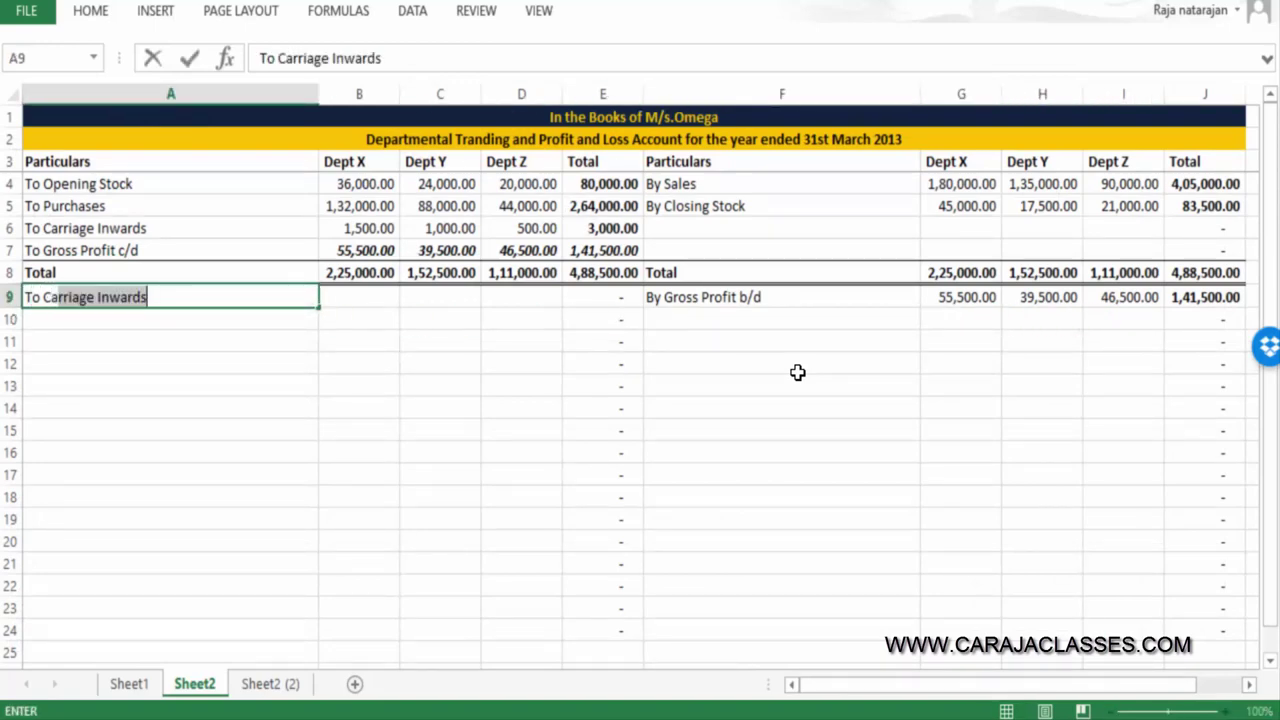
pyautogui.write('e Outwards')
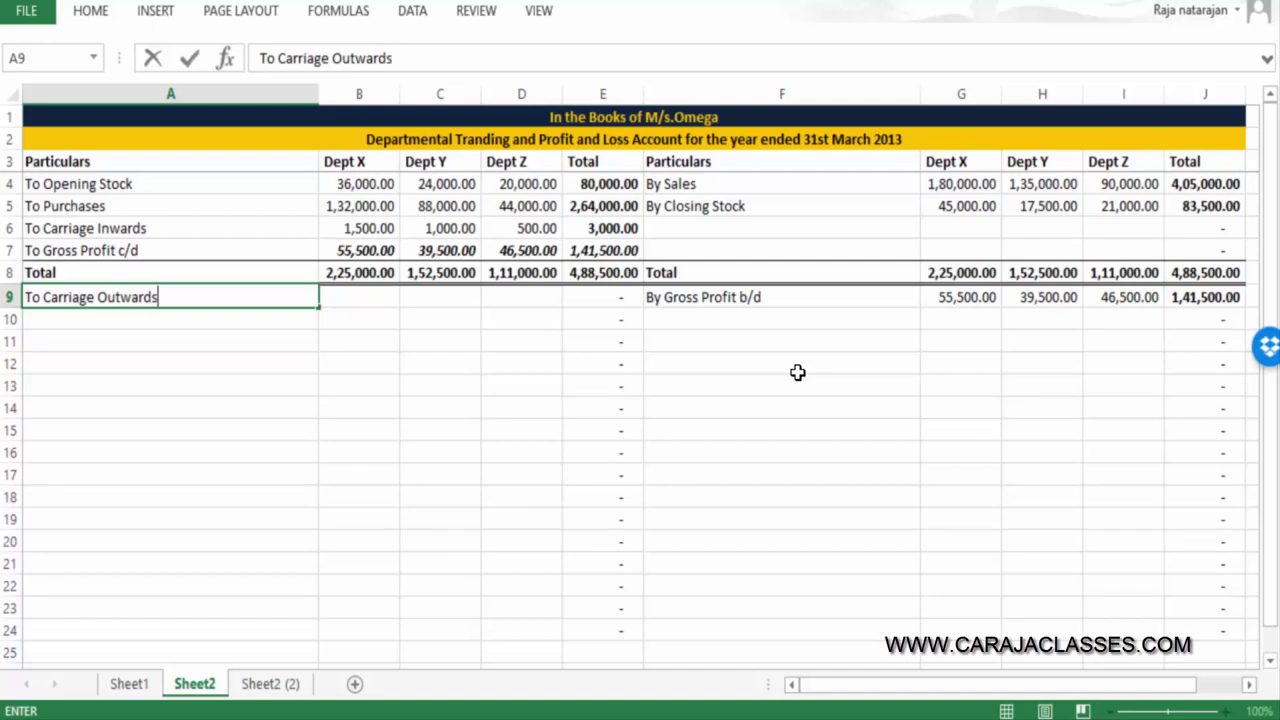
# Calculate Dept X's share of carriage outwards in B9 with =2700*4/9
pyautogui.press('Tab')
pyautogui.write('=')
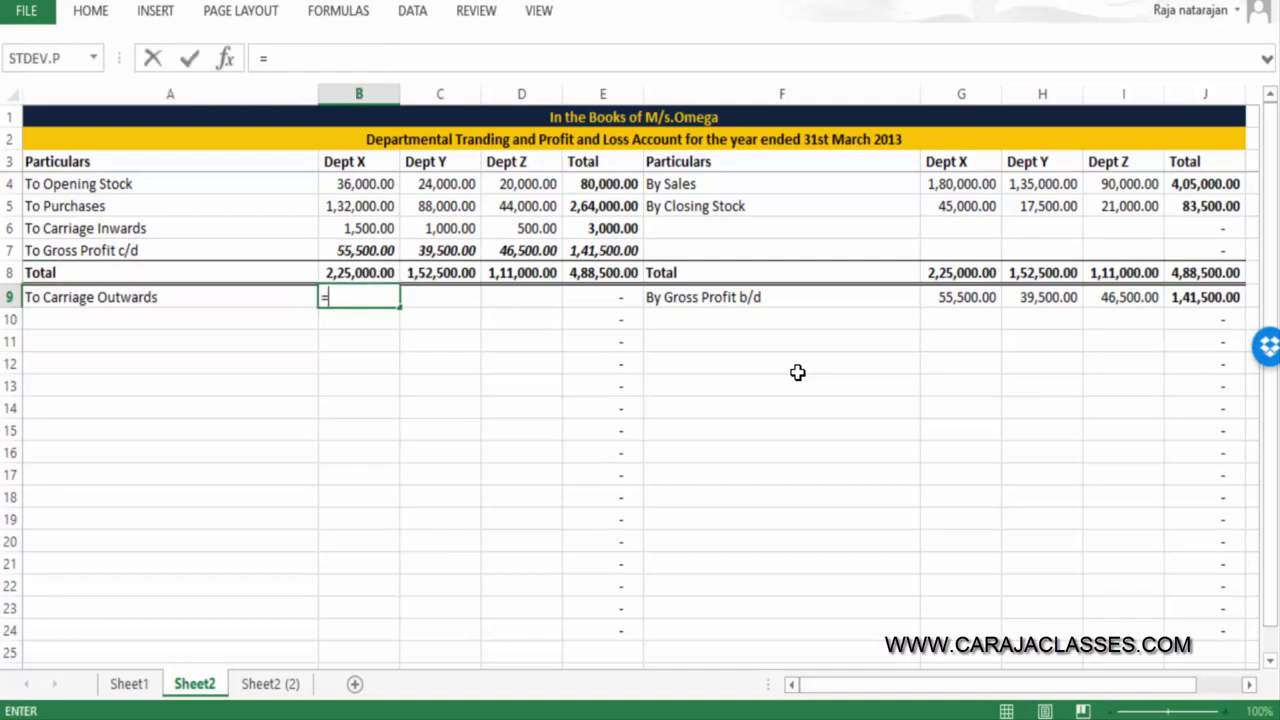
pyautogui.click(129, 684)
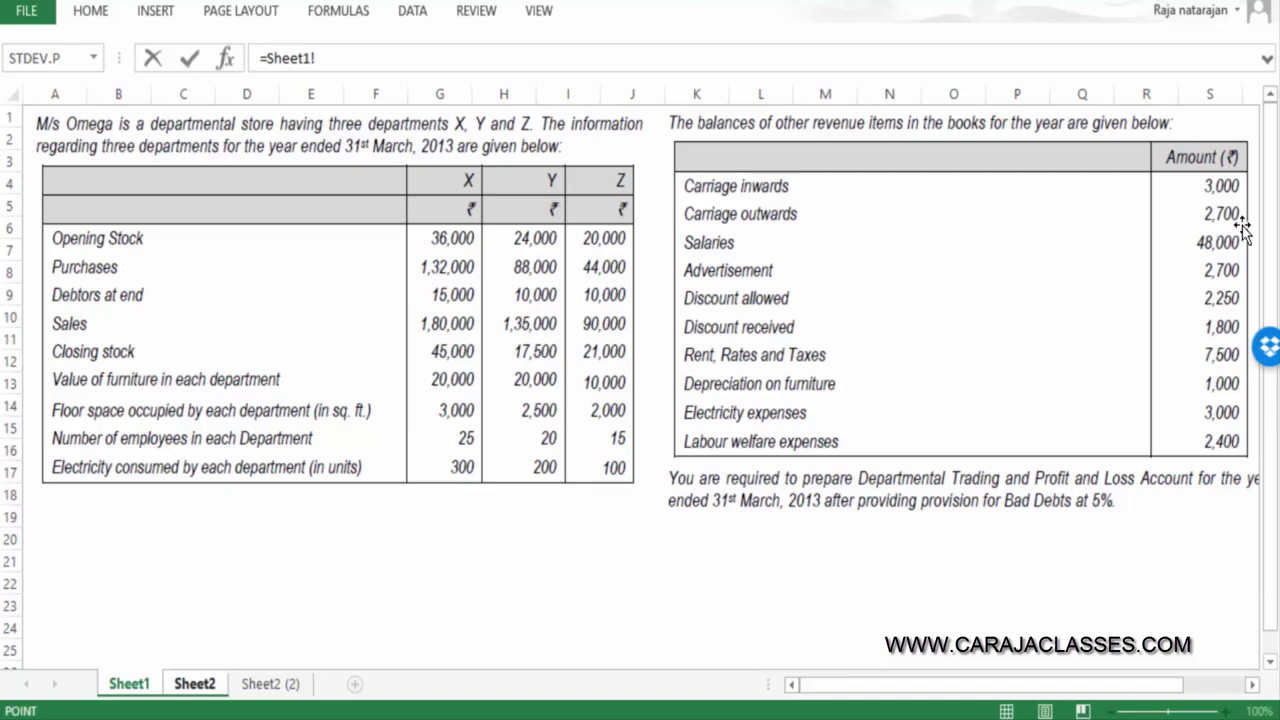
pyautogui.press('Escape')
pyautogui.write('=')
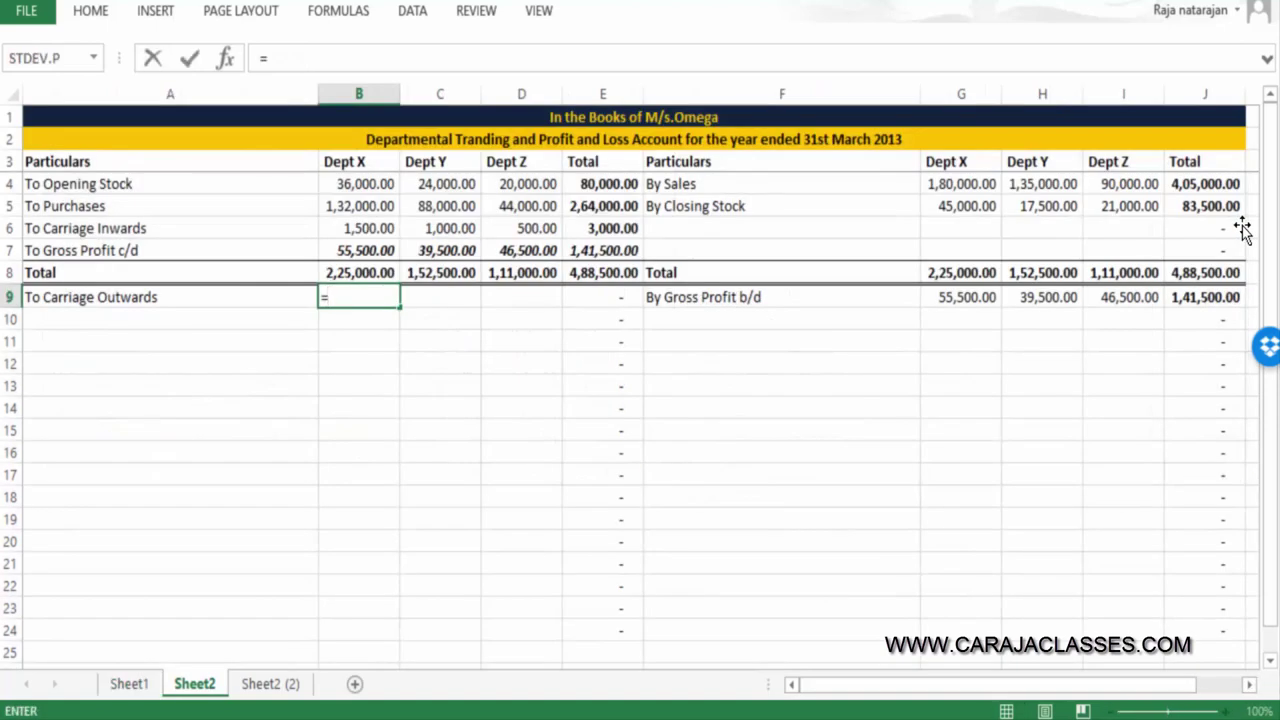
pyautogui.write('2700*4/9')
pyautogui.press('Return')
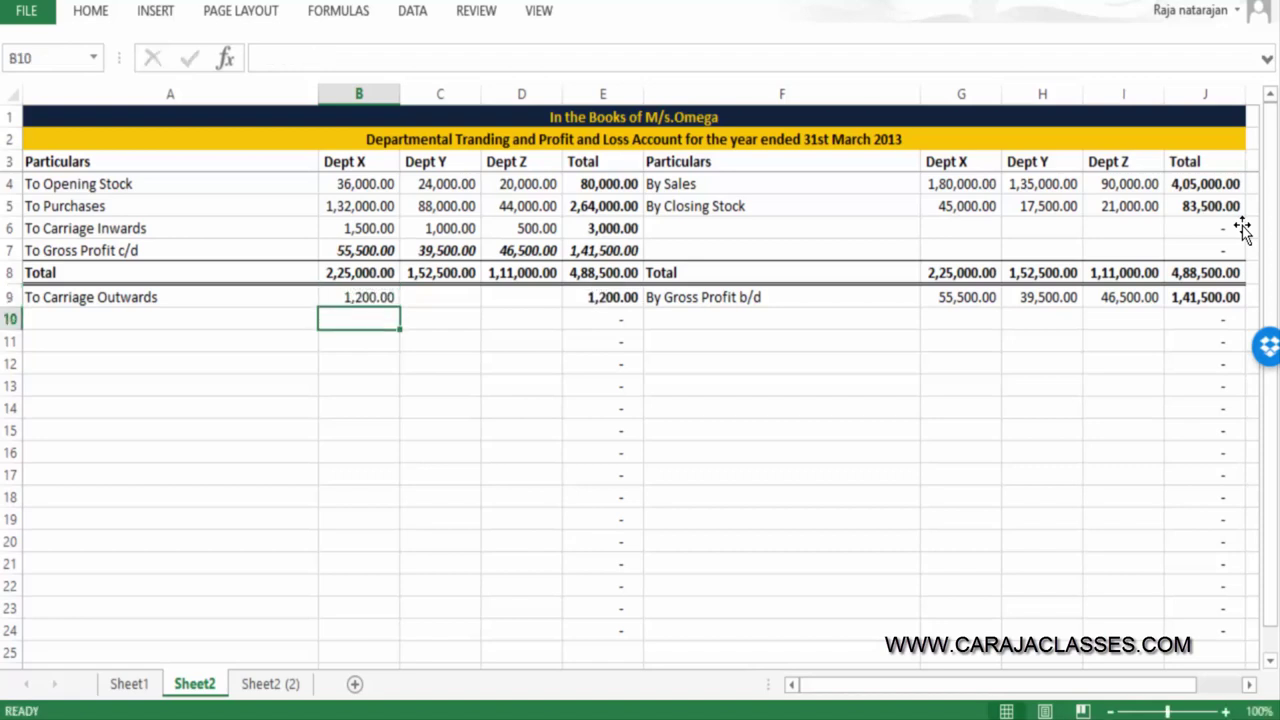
# Calculate the carriage outwards shares of Dept Y in C9 with =2700*3/9 and Dept Z in D9 with =2700*2/9
pyautogui.press('Up')
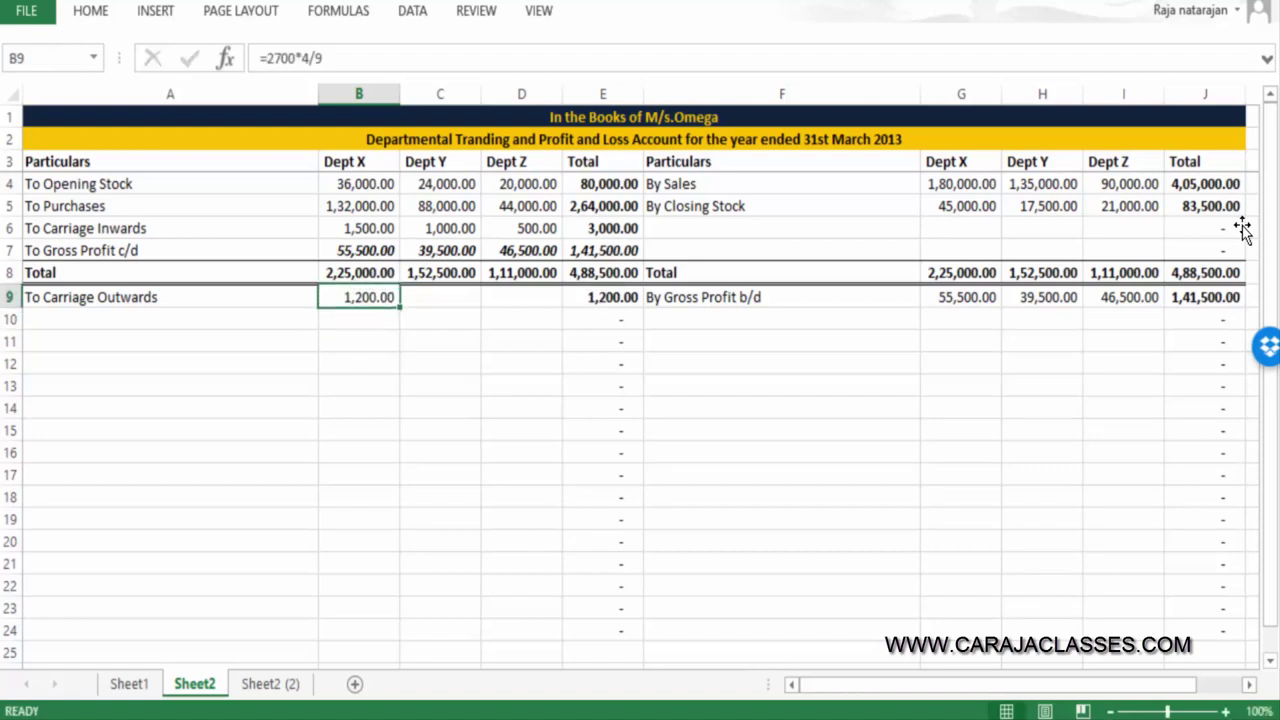
pyautogui.press('Right')
pyautogui.write('=27')
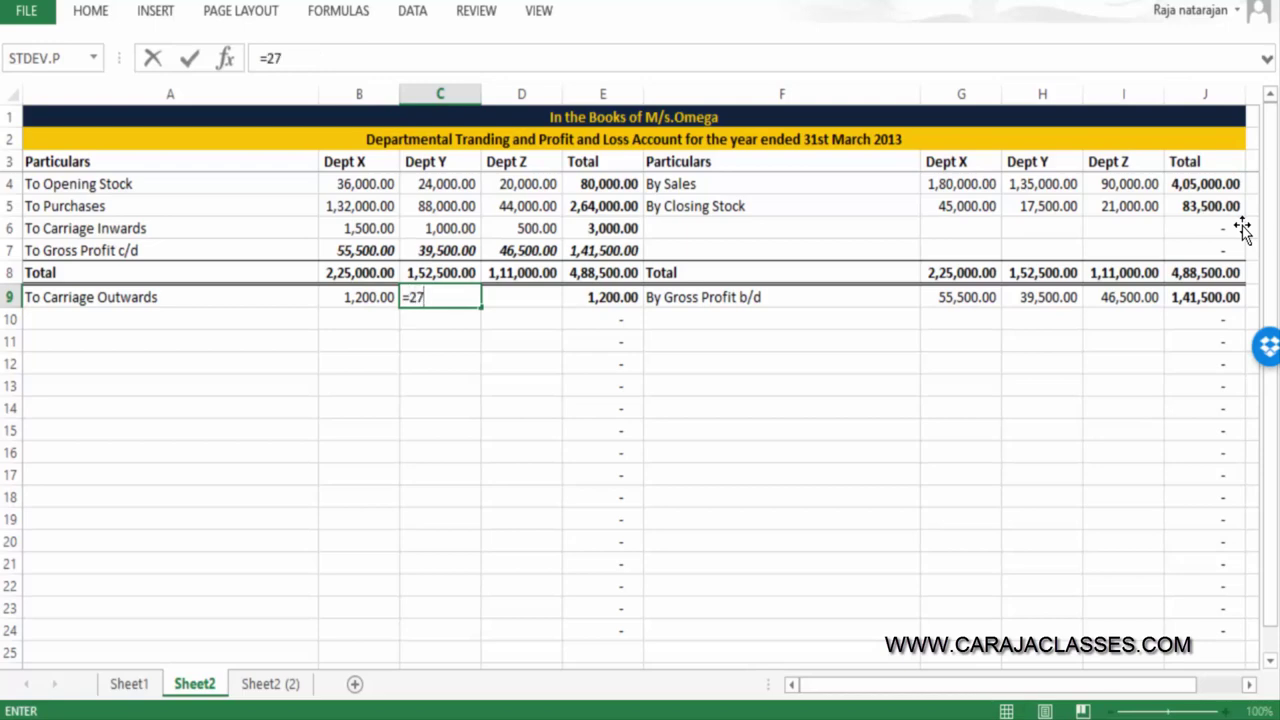
pyautogui.write('00*3/9')
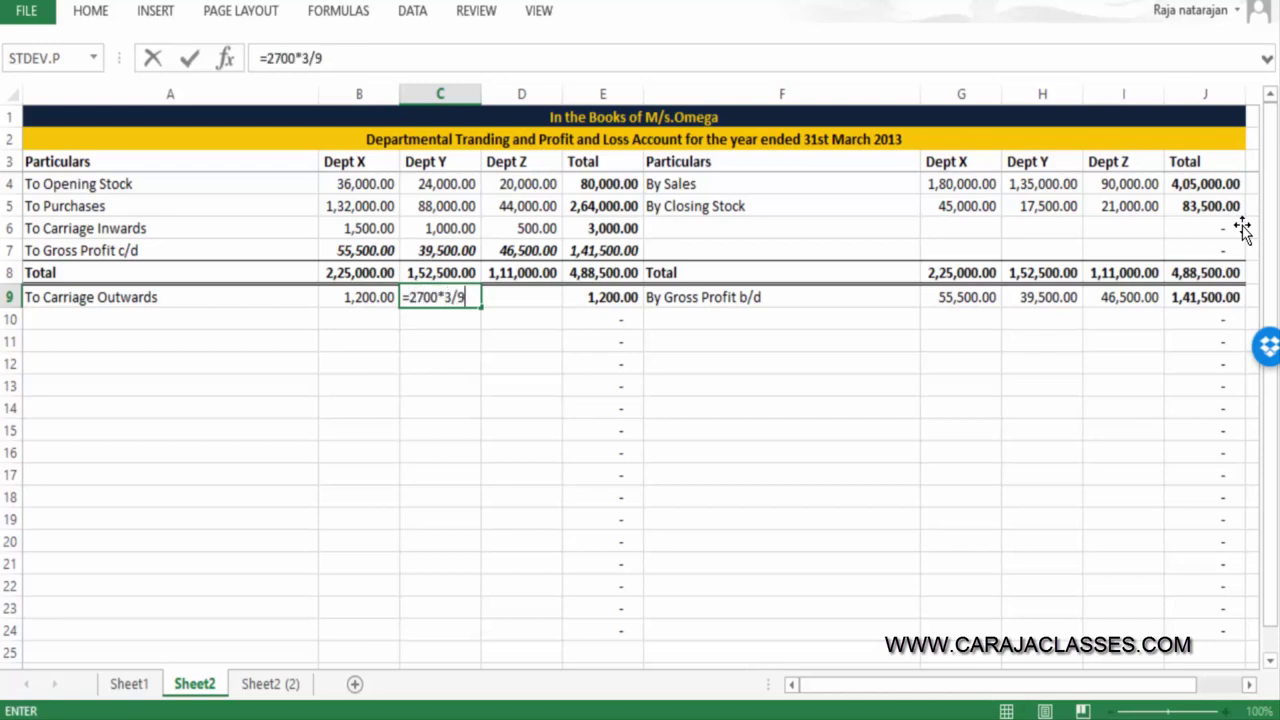
pyautogui.press('Return')
pyautogui.press('Up')
pyautogui.press('Right')
pyautogui.write('=27')
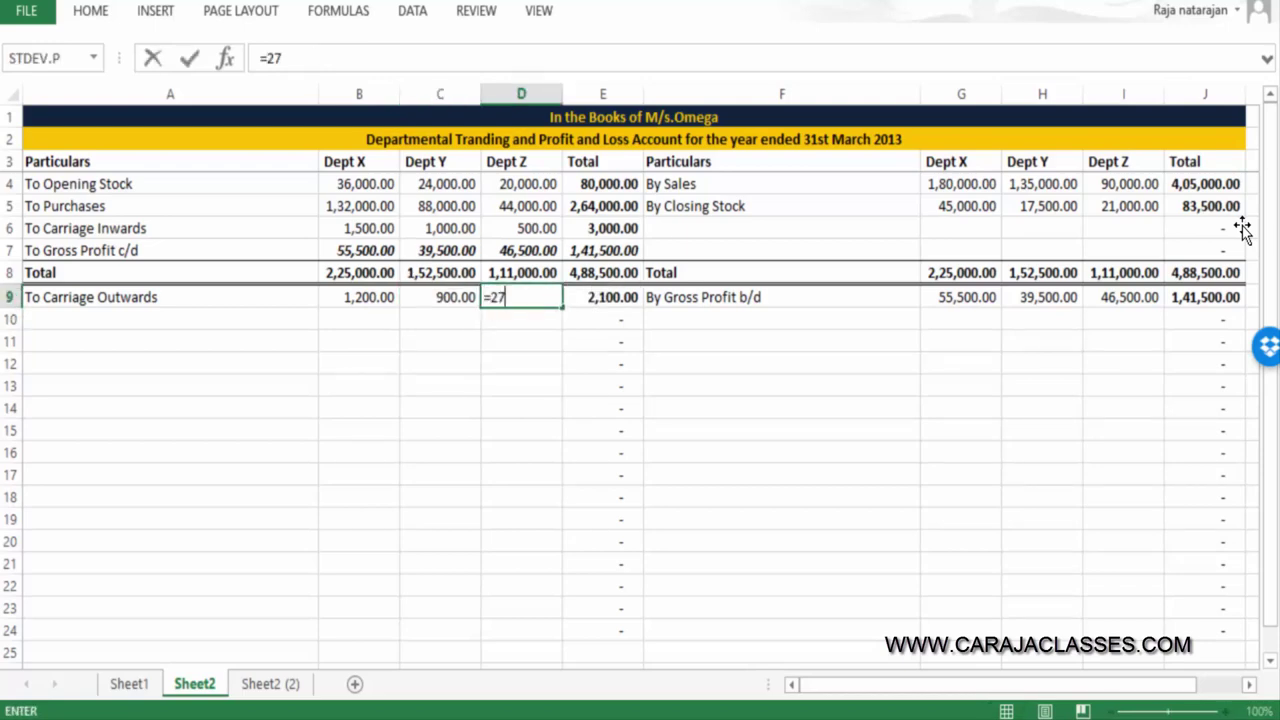
pyautogui.write('00*2/9')
pyautogui.press('Return')
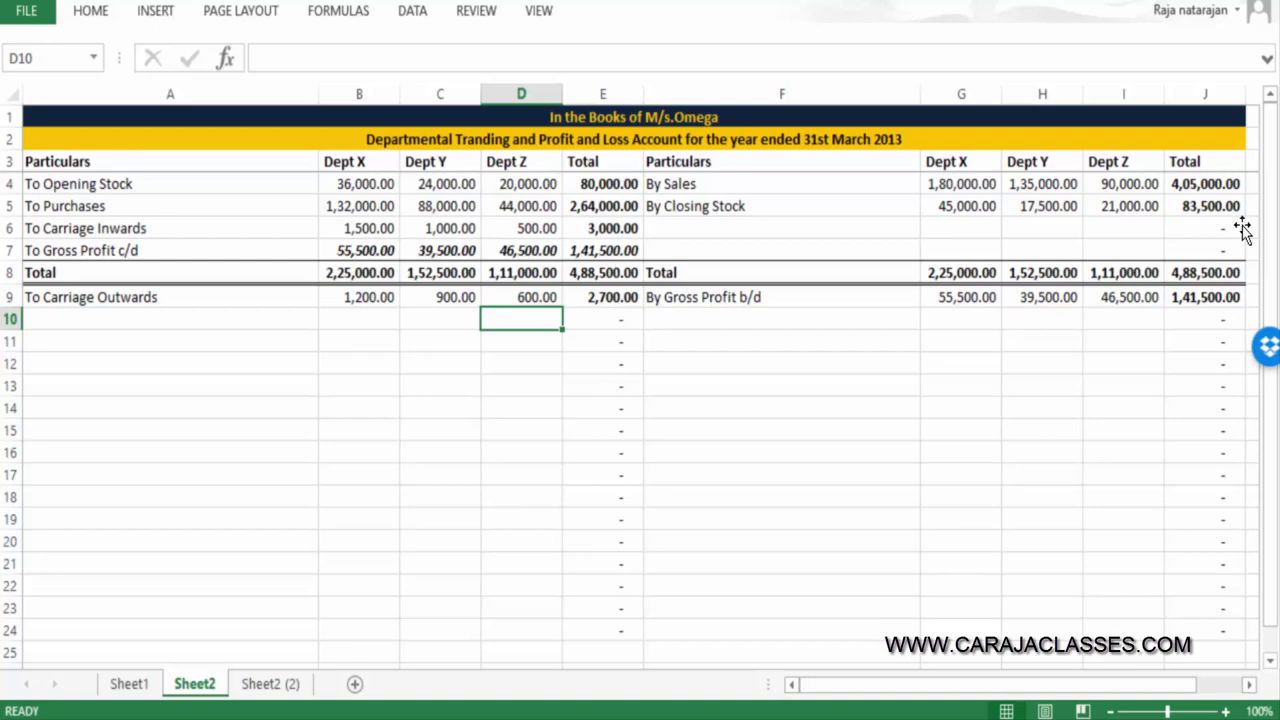
# Add Salaries to row 6 of the working note on Sheet2 (2), with "No. of Employees" as its basis
pyautogui.click(129, 685)
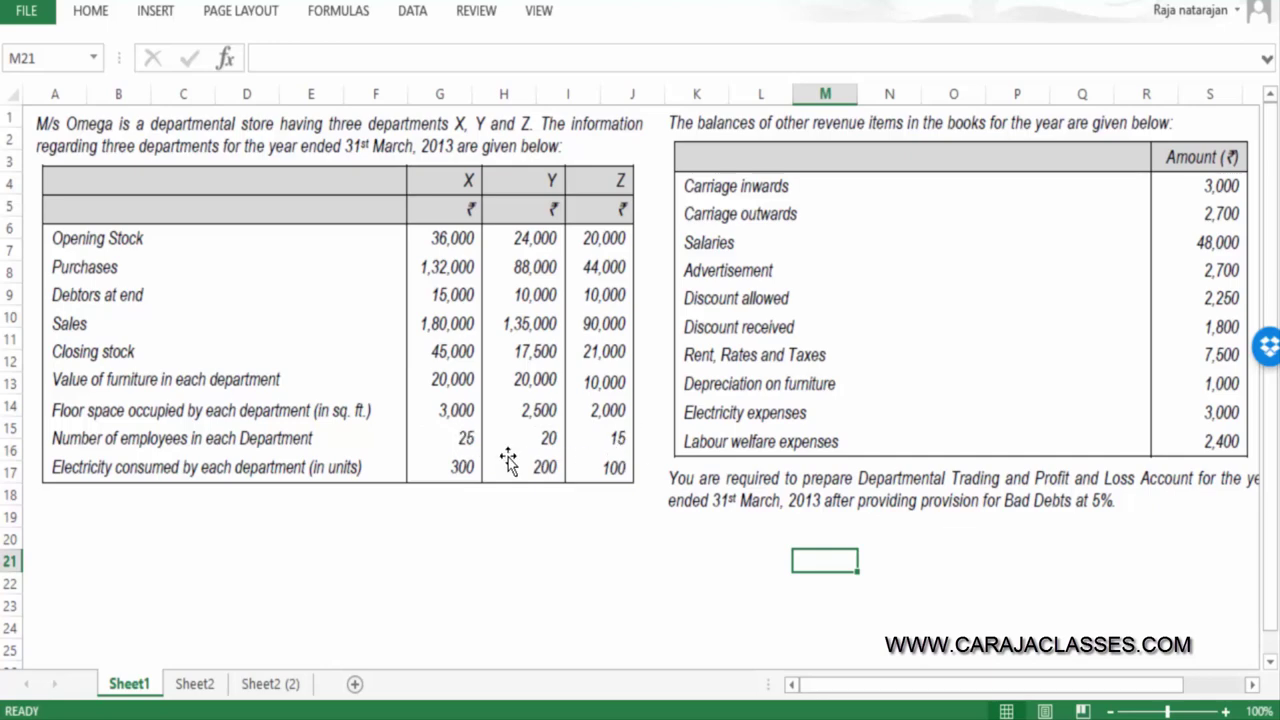
pyautogui.click(268, 683)
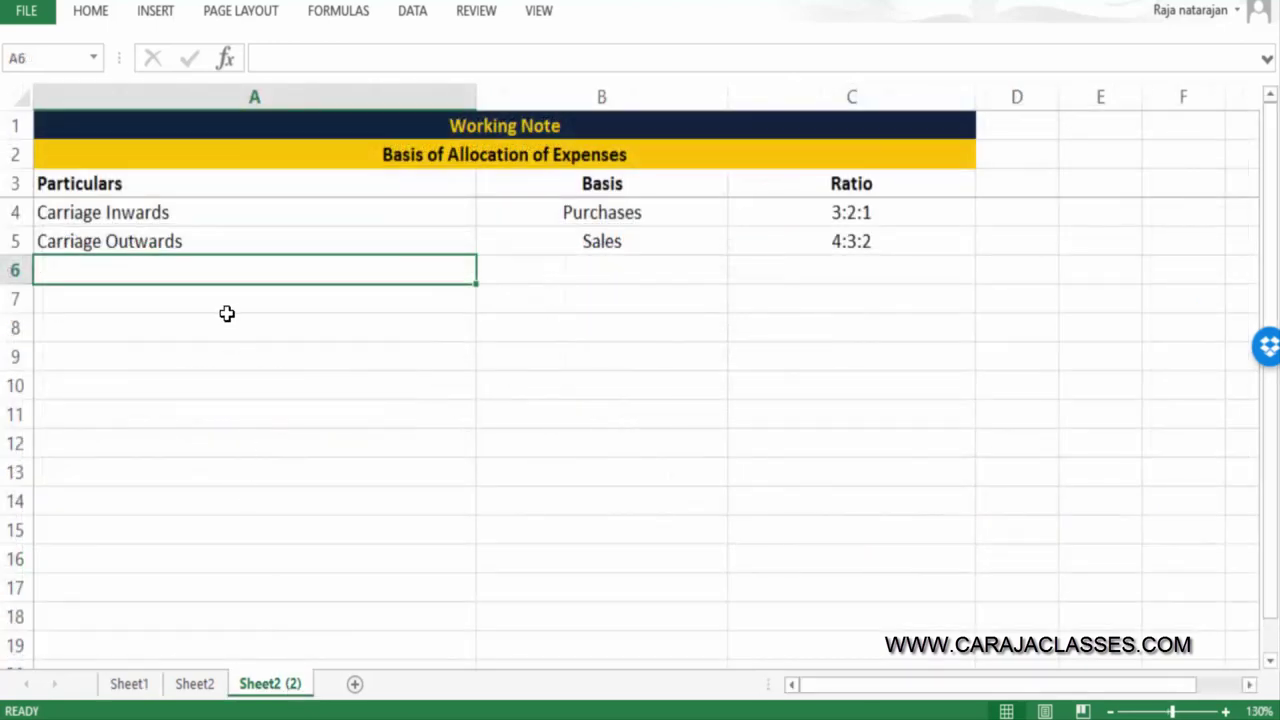
pyautogui.write('Salaries')
pyautogui.press('Tab')
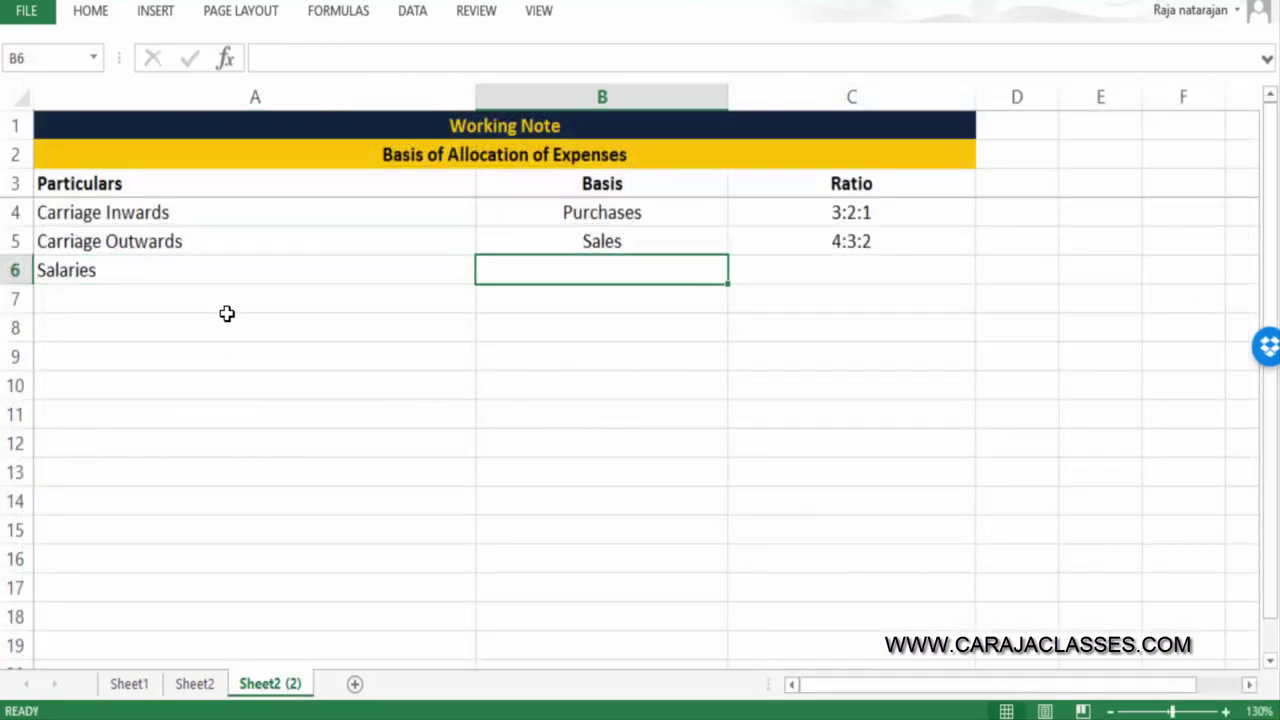
pyautogui.write('No. of Emplo')
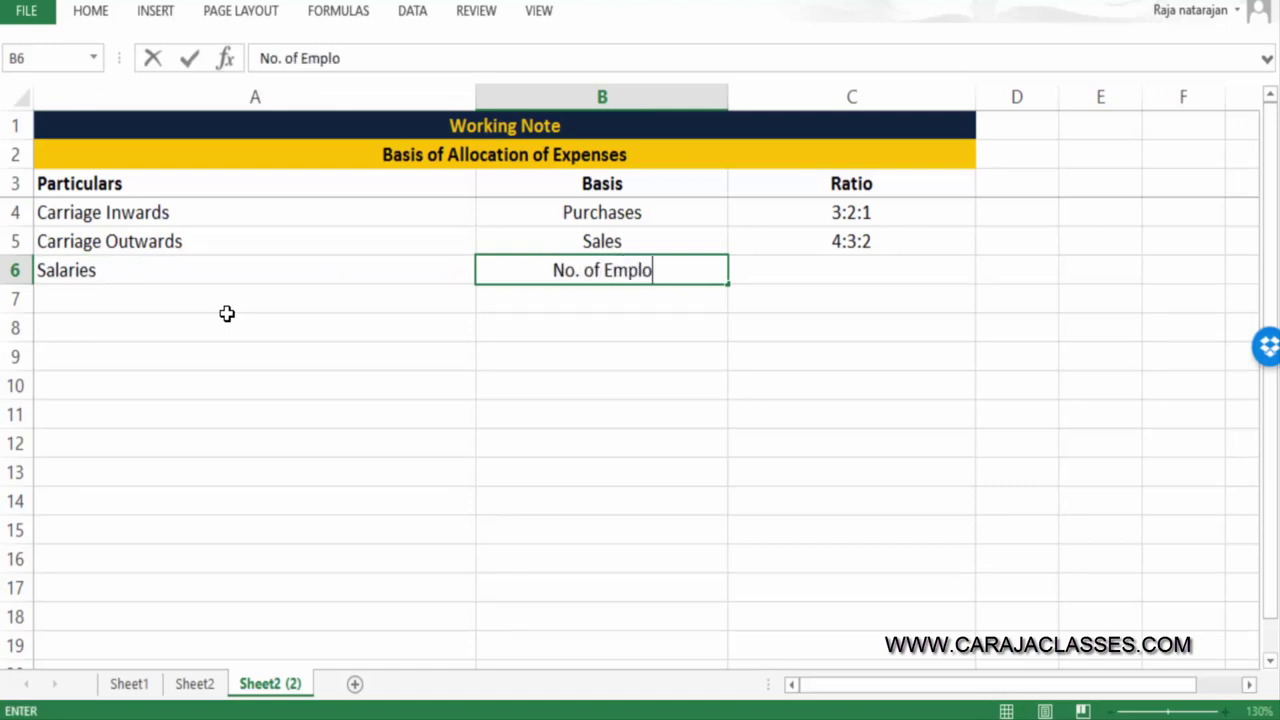
pyautogui.write('yees')
pyautogui.press('Tab')
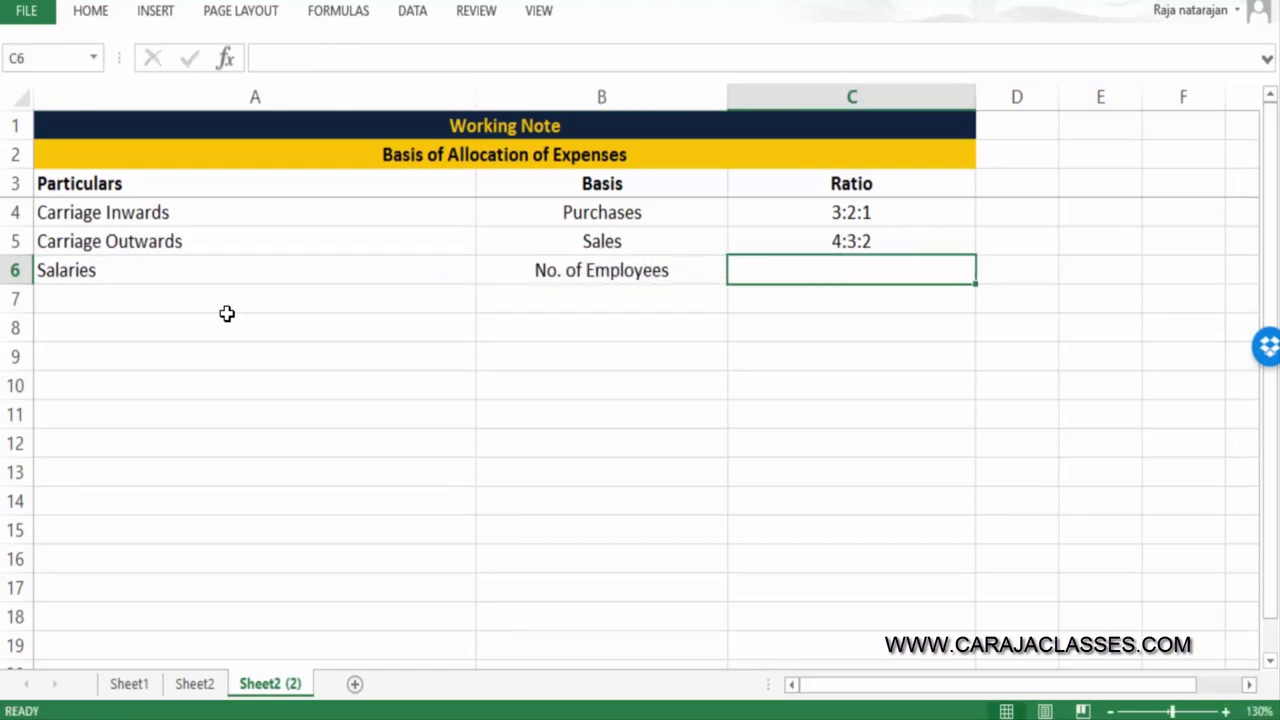
# Enter the Salaries ratio 5:4:3 as text in C6, based on the employee numbers given in Sheet1
pyautogui.click(129, 683)
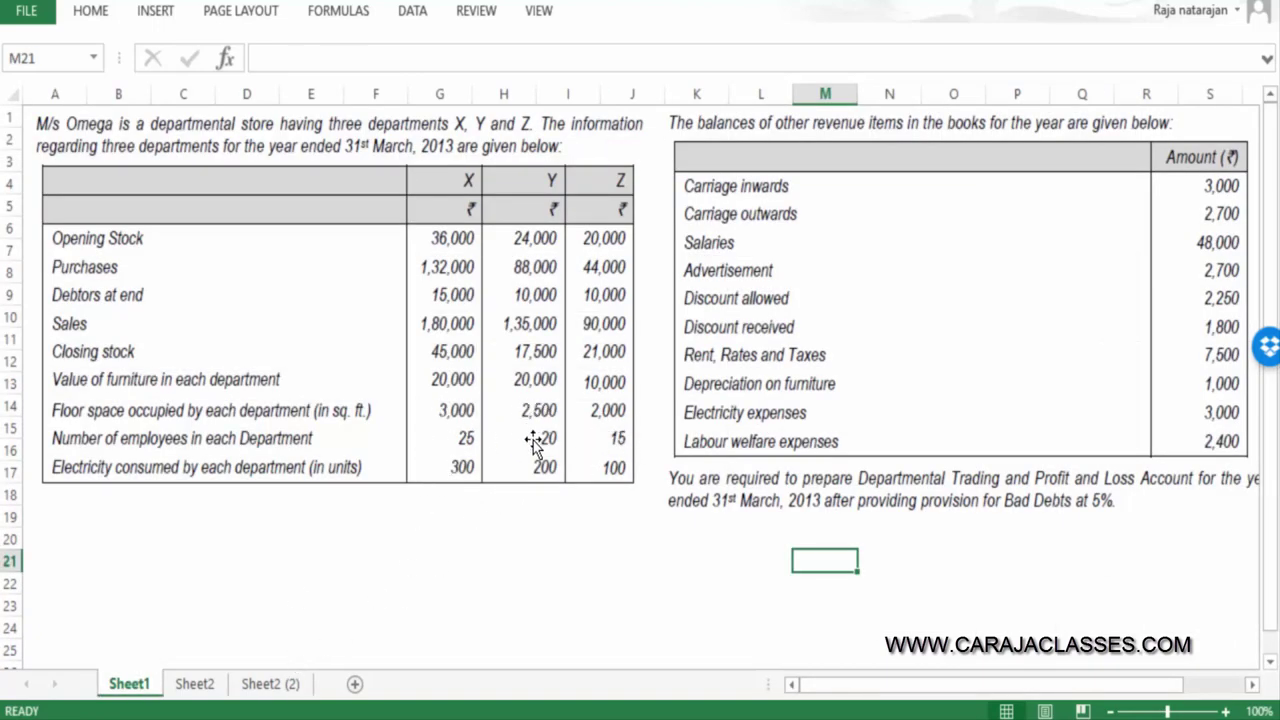
pyautogui.click(288, 684)
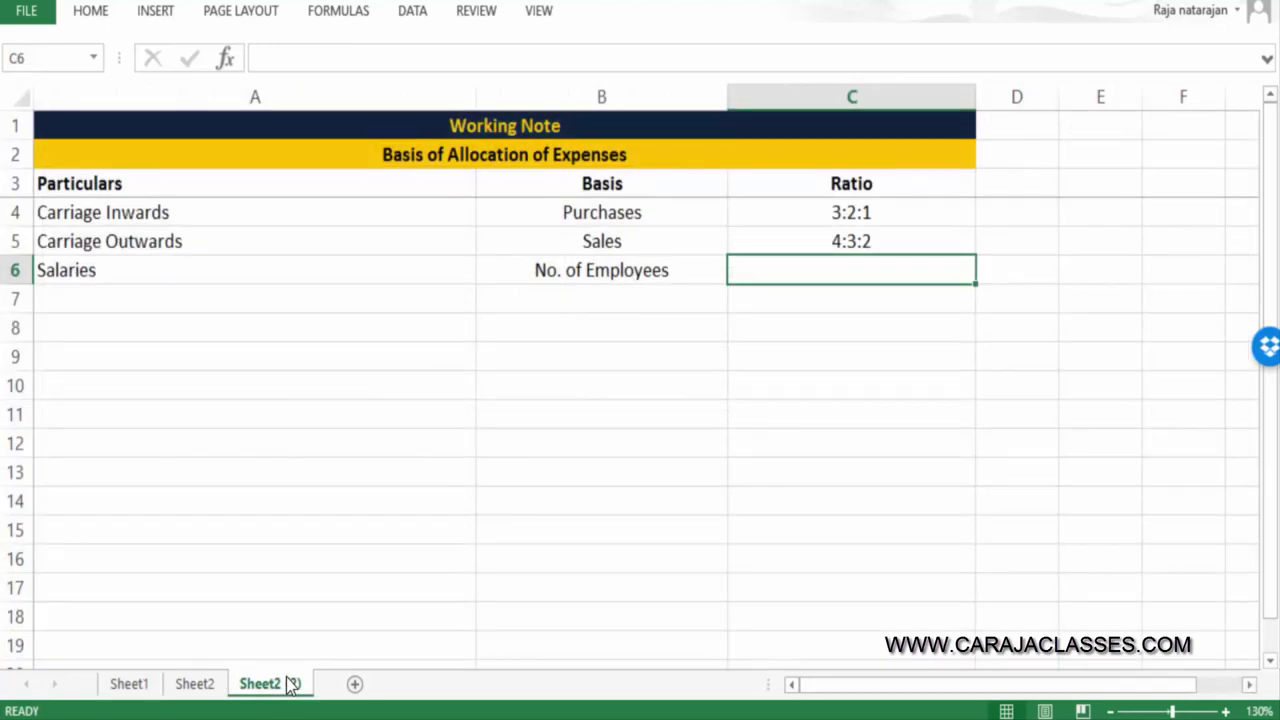
pyautogui.write("'5:")
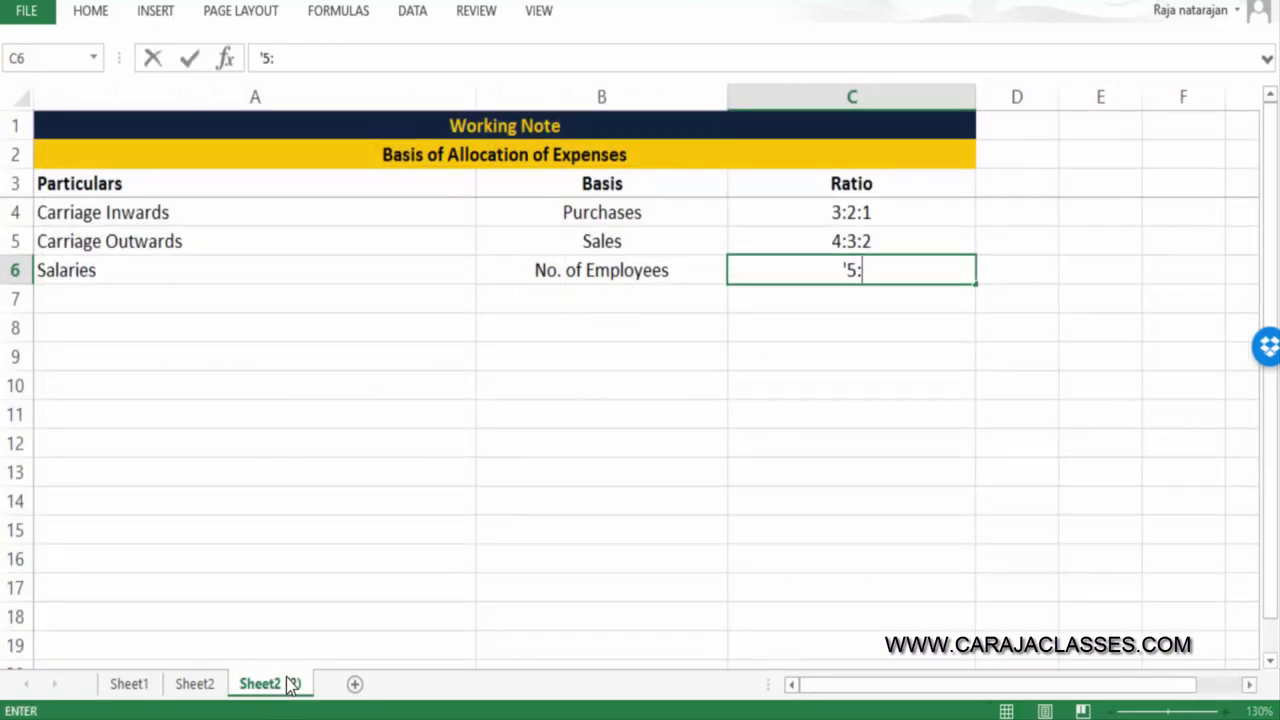
pyautogui.write('4:3')
pyautogui.press('Return')
pyautogui.press('Up')
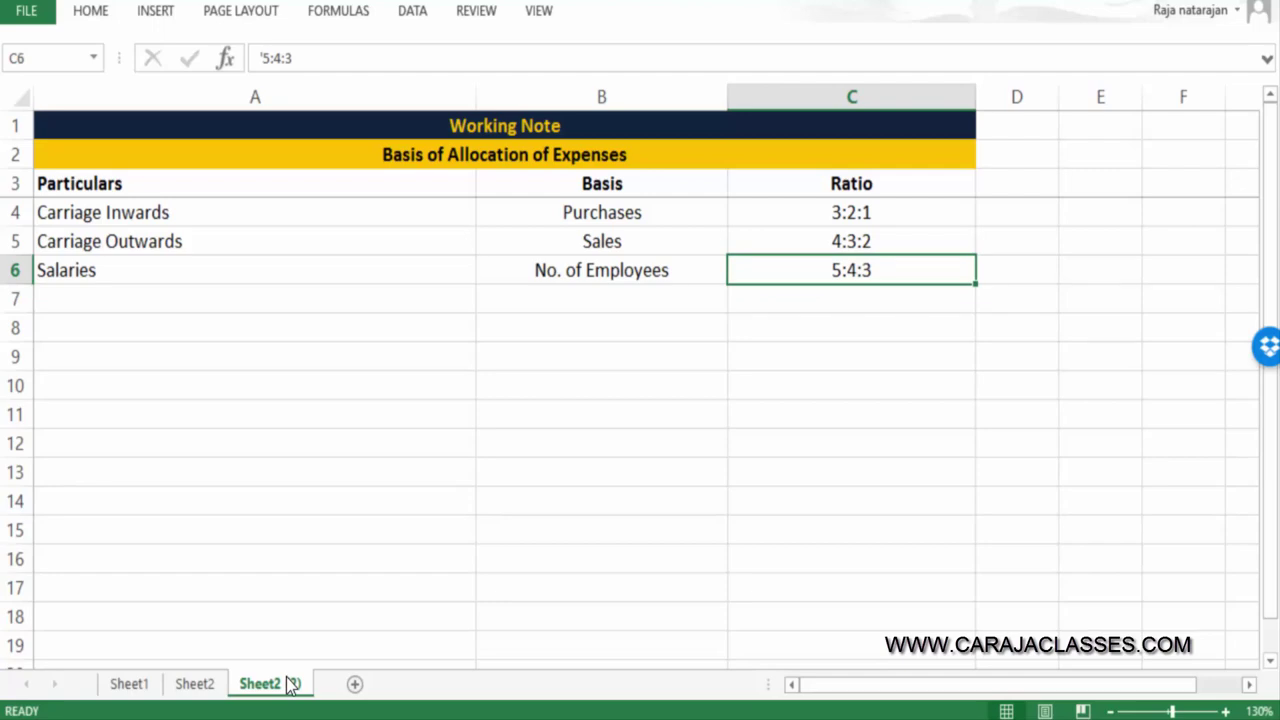
# Add the "To Salaries" entry in A10 of the departmental account on Sheet2
pyautogui.click(194, 684)
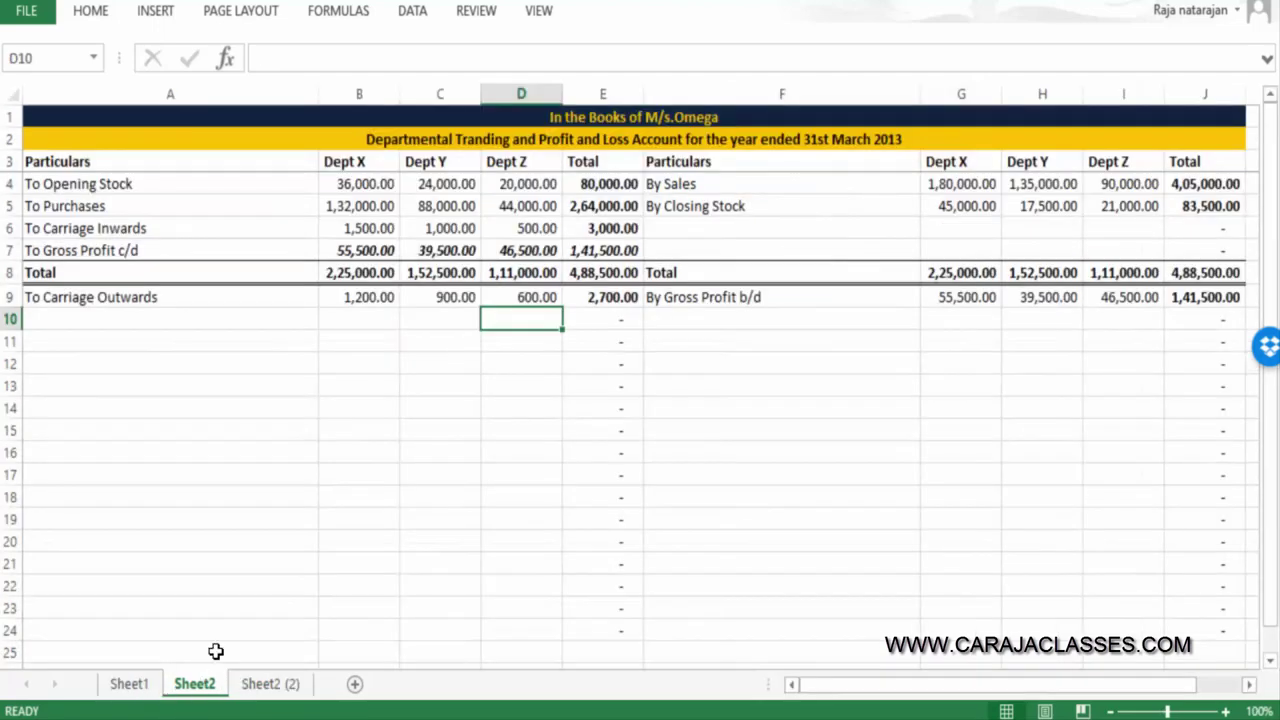
pyautogui.press('Left')
pyautogui.press('Left')
pyautogui.press('Left')
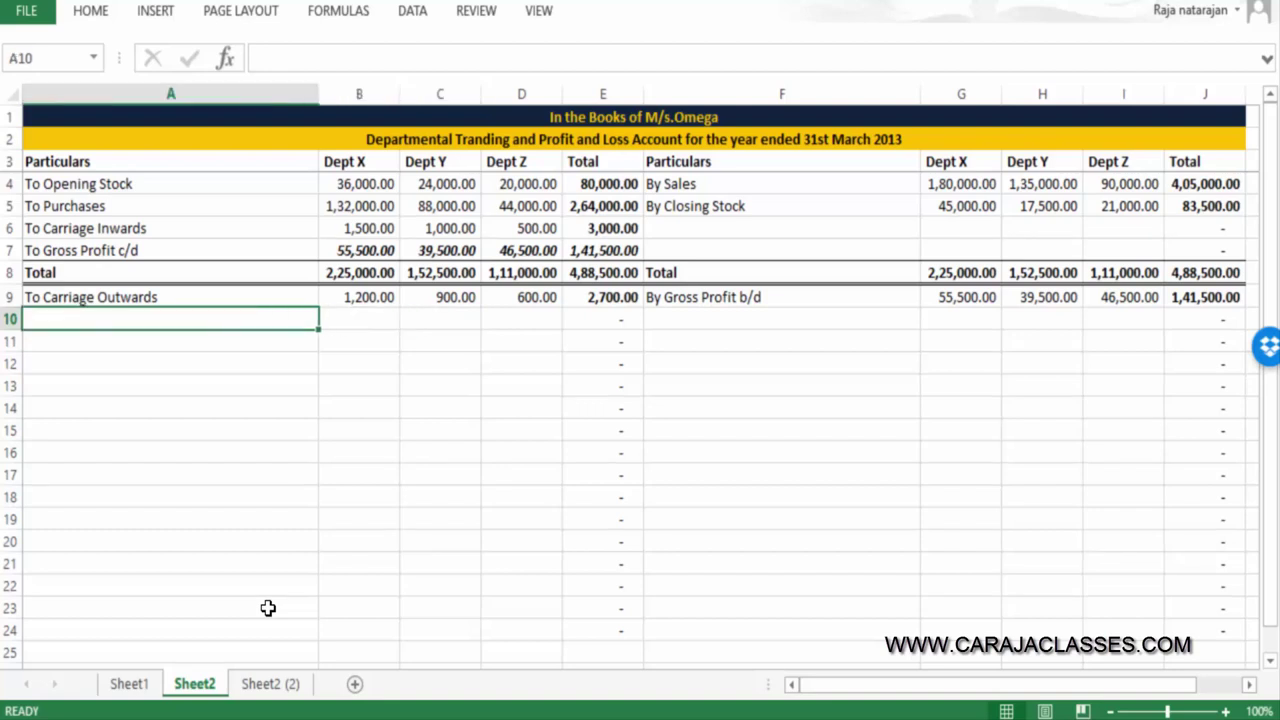
pyautogui.write('To Salaries')
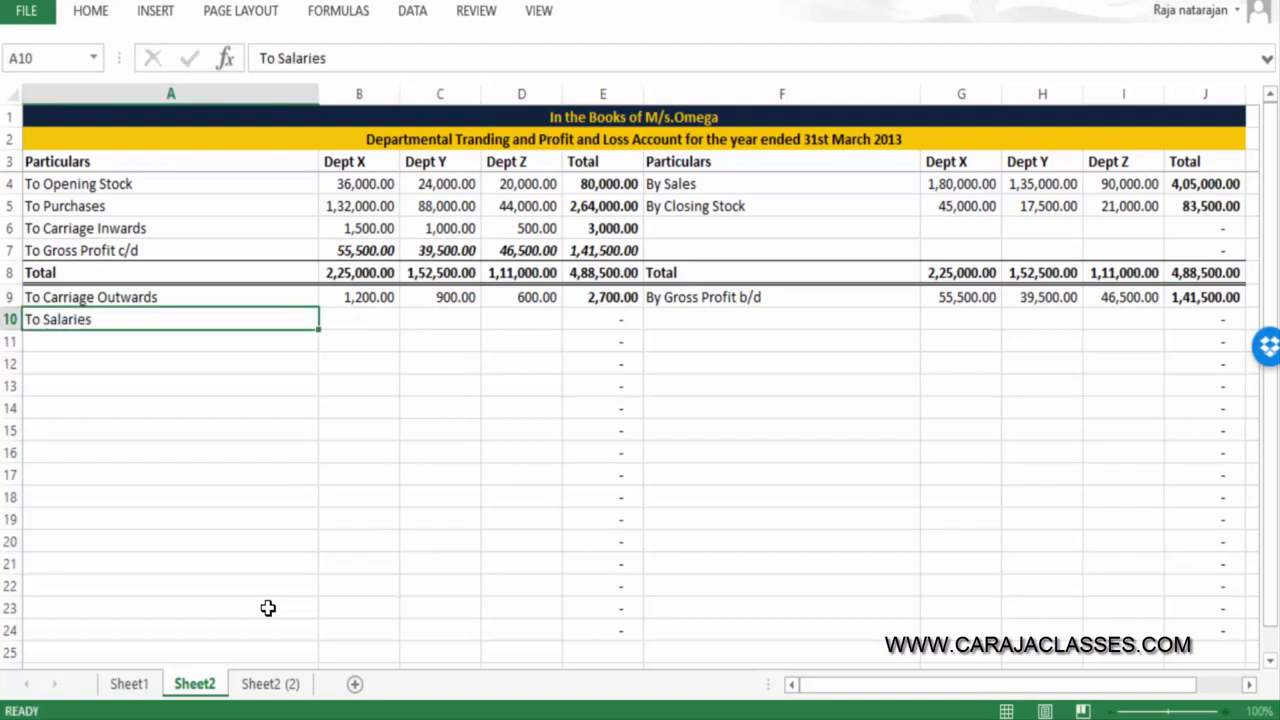
pyautogui.press('Tab')
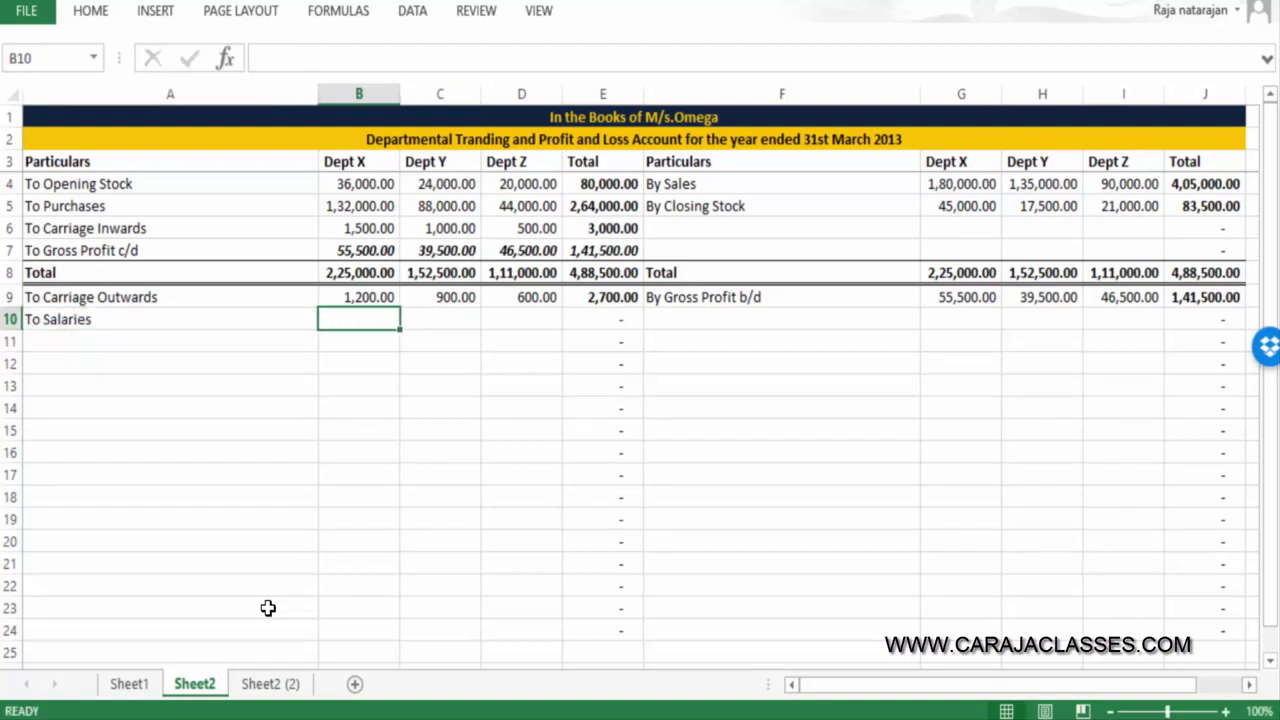
# Calculate Dept X's share of salaries in B10 with =48000*5/12, using the salaries amount given in Sheet1
pyautogui.click(129, 684)
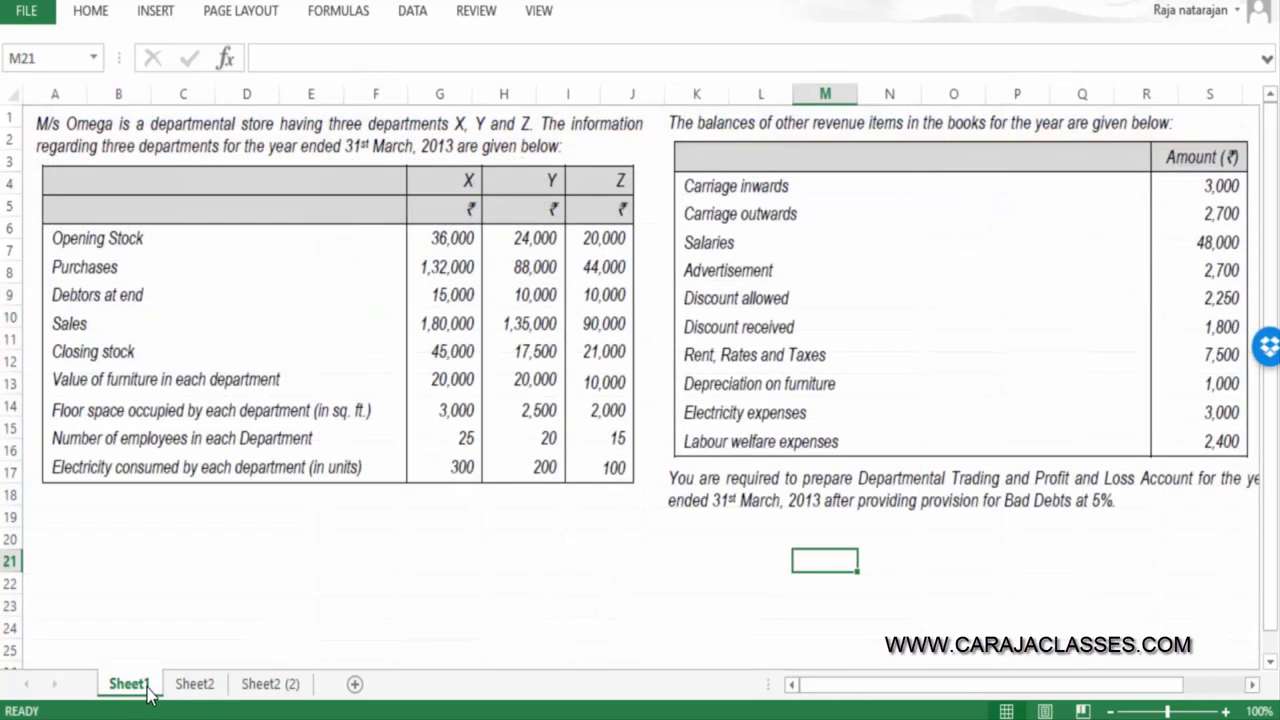
pyautogui.click(270, 684)
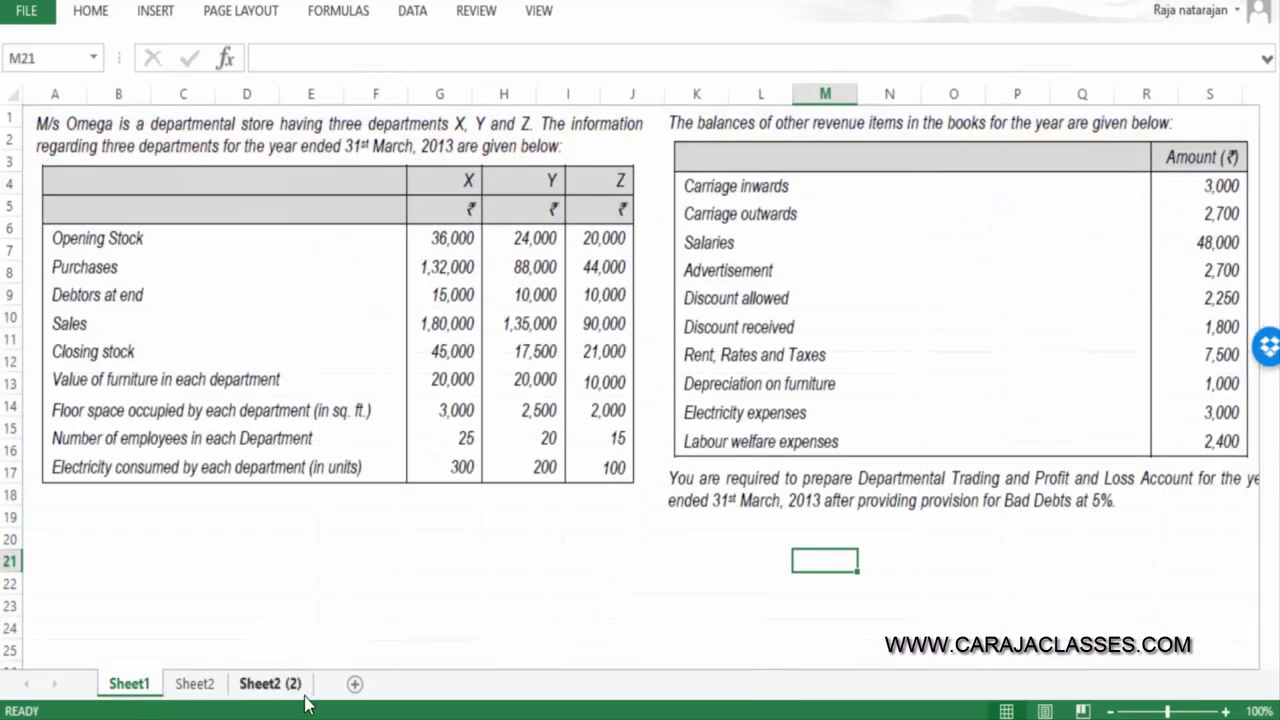
pyautogui.click(195, 684)
pyautogui.write('=')
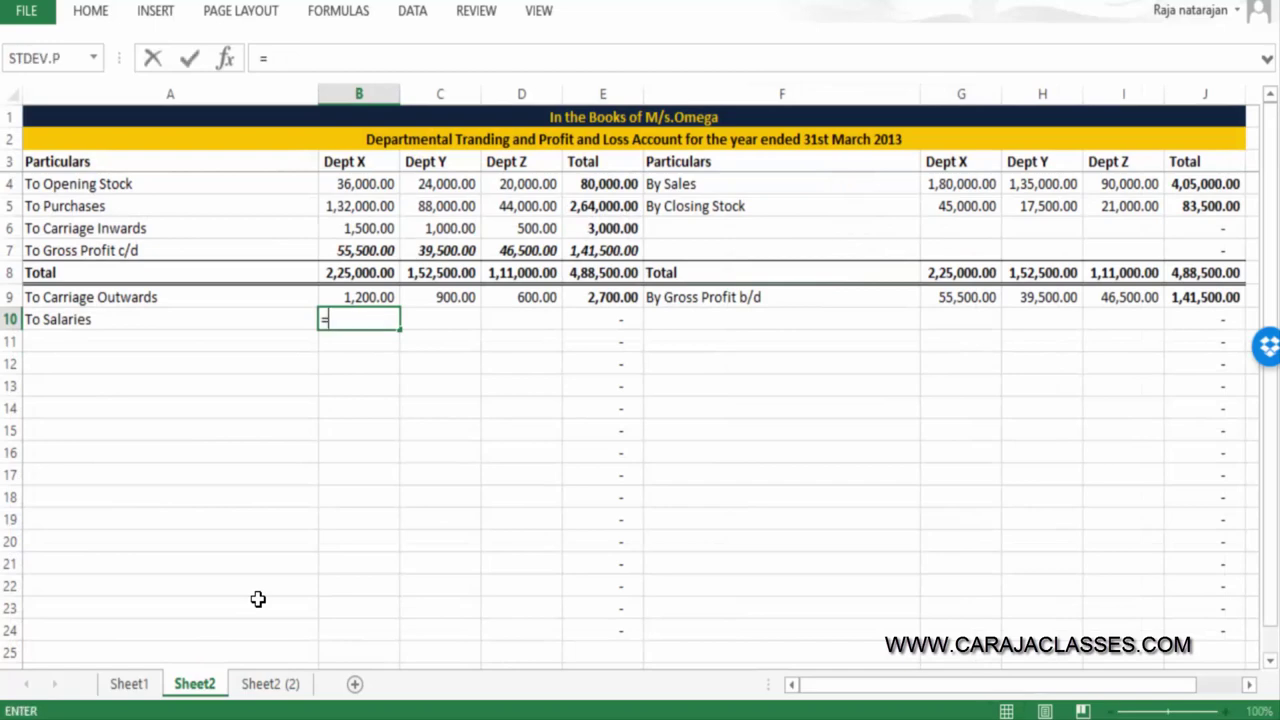
pyautogui.write('48000')
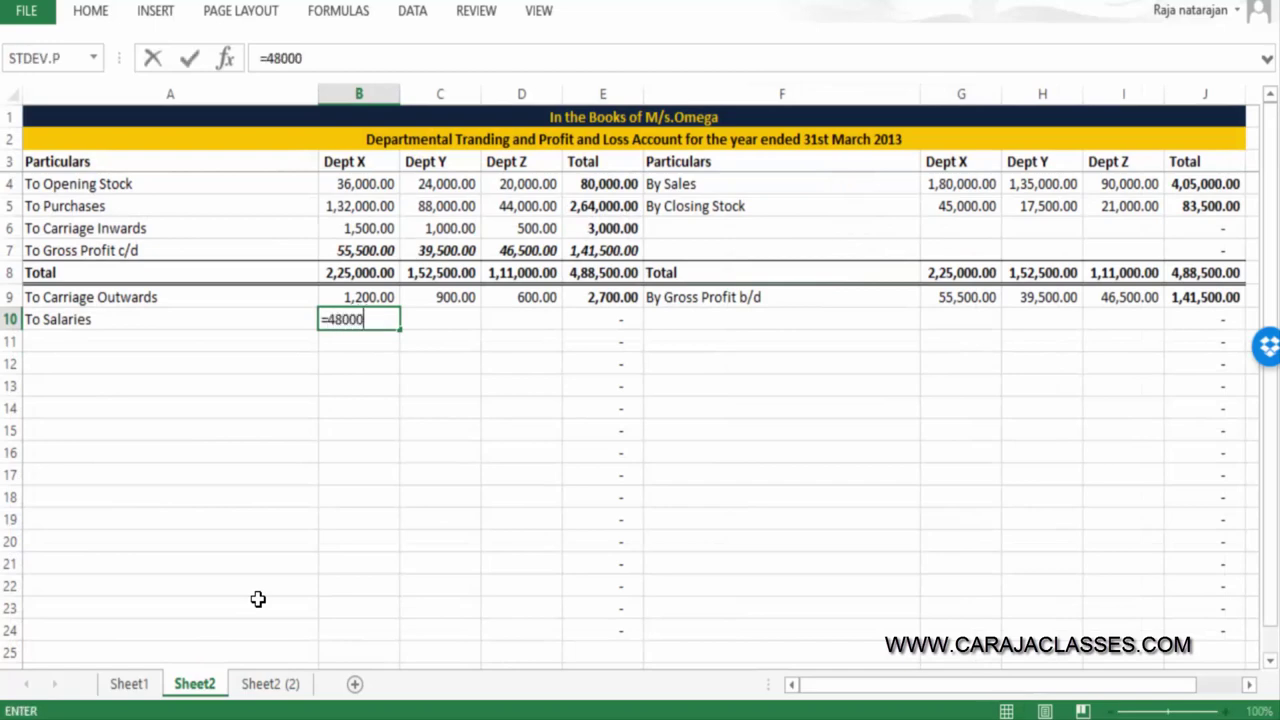
pyautogui.write('*5/12')
pyautogui.press('Return')
# Calculate the salaries shares of Dept Y in C10 with =48000*4/12 and Dept Z in D10 with =48000*3/12
pyautogui.press('Up')
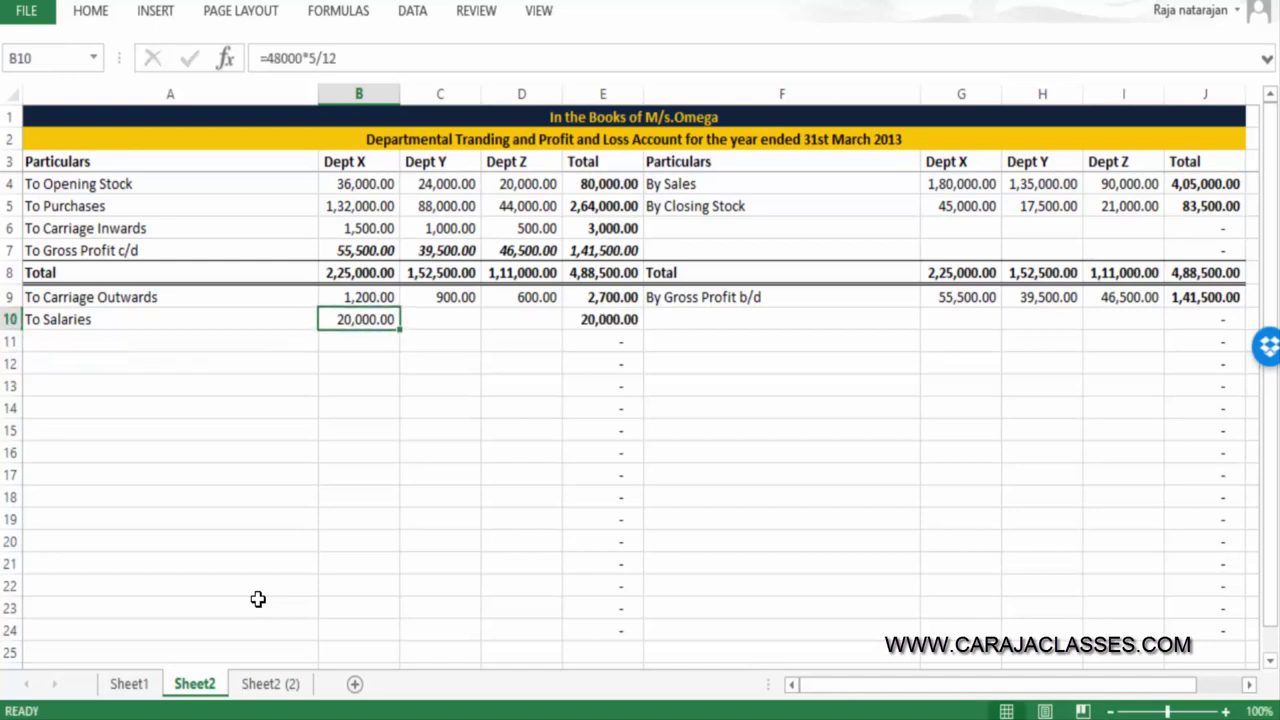
pyautogui.press('Right')
pyautogui.write('=')
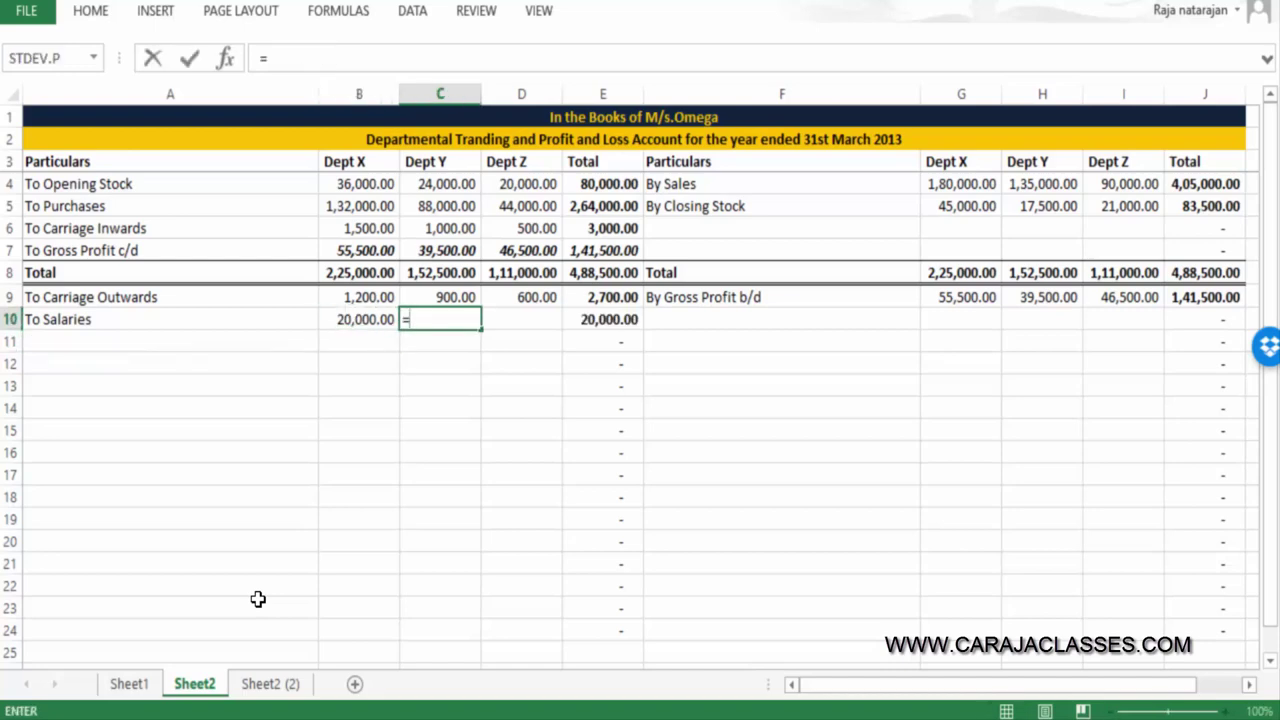
pyautogui.write('48000')
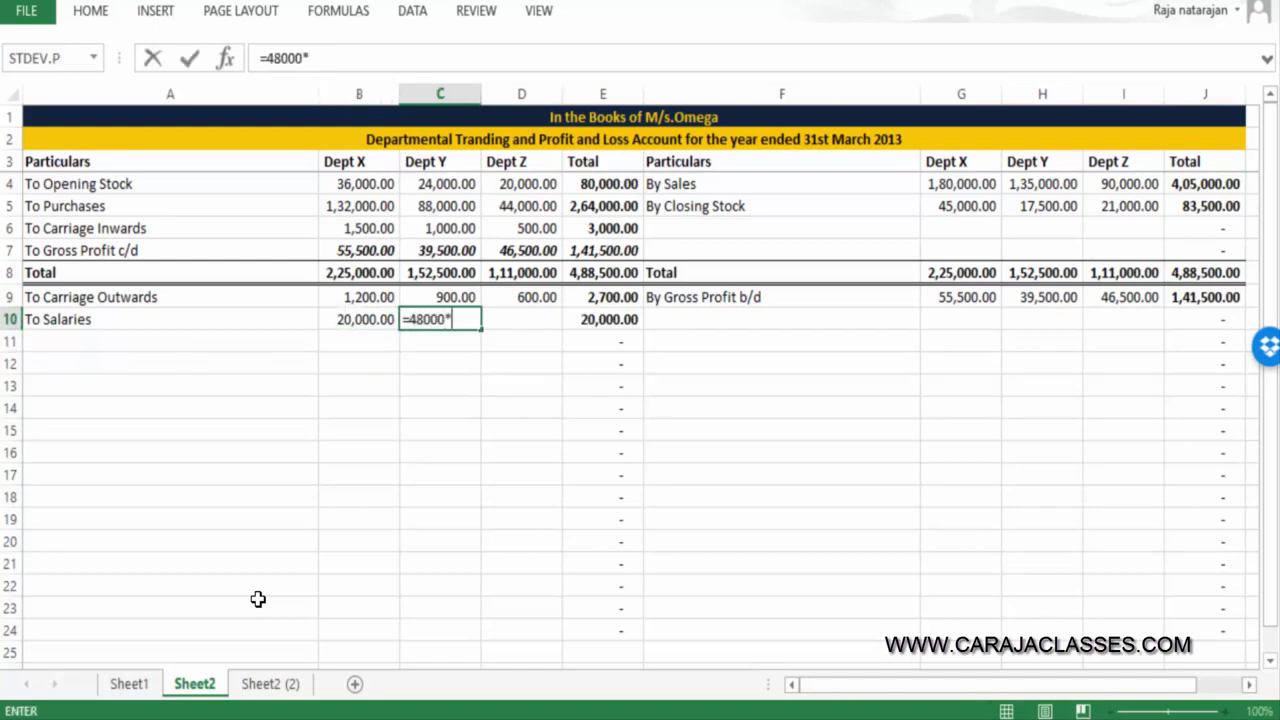
pyautogui.write('*4/12')
pyautogui.press('Return')
pyautogui.press('Right')
pyautogui.write('=')
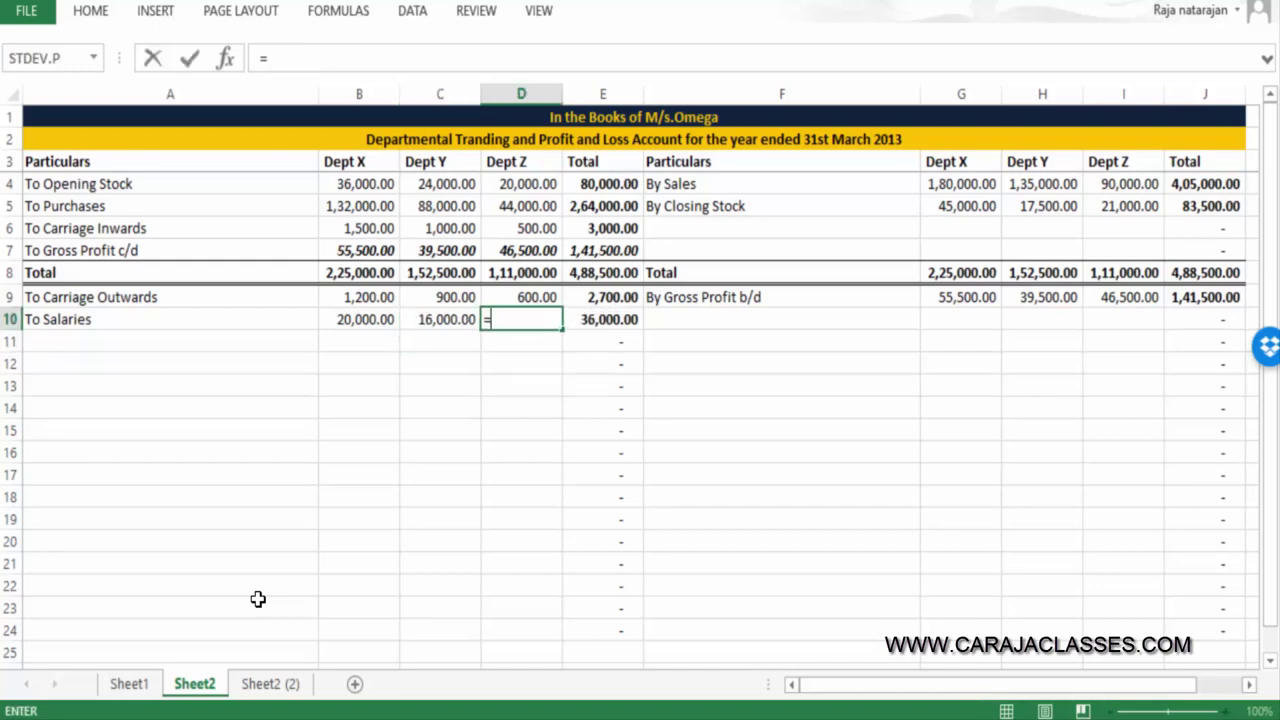
pyautogui.write('48000*')
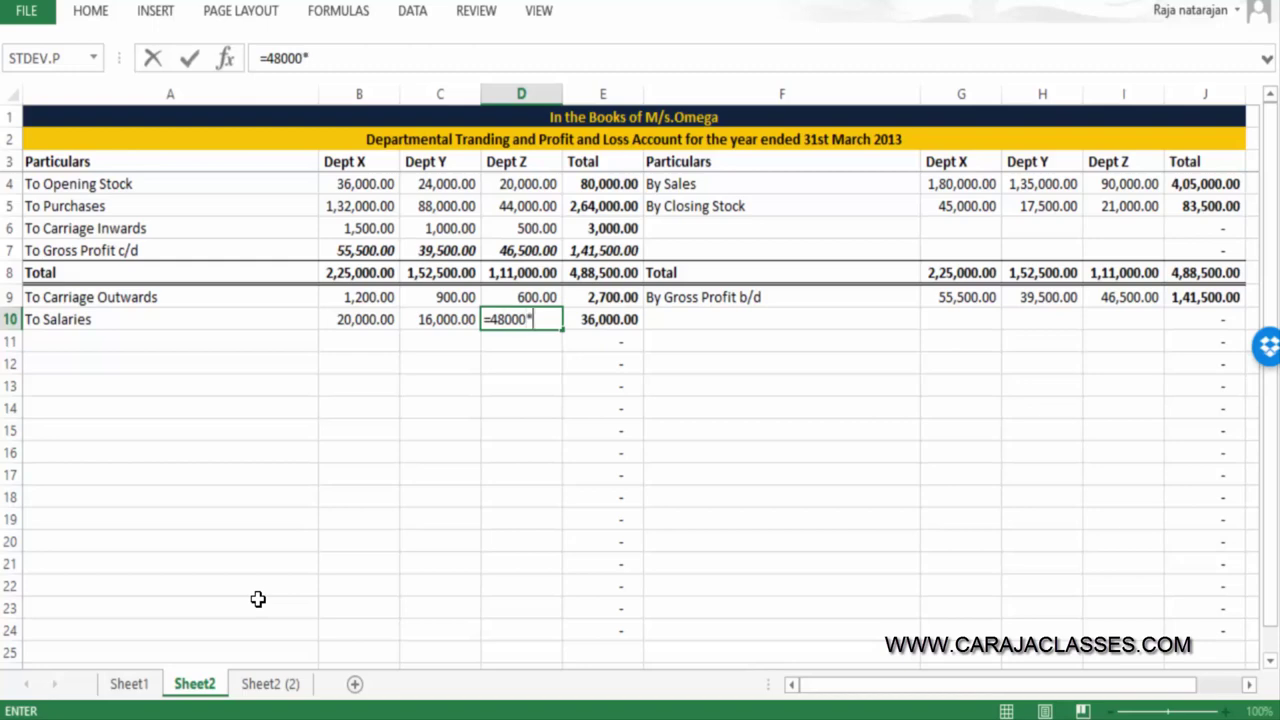
pyautogui.write('3/12')
pyautogui.press('Return')
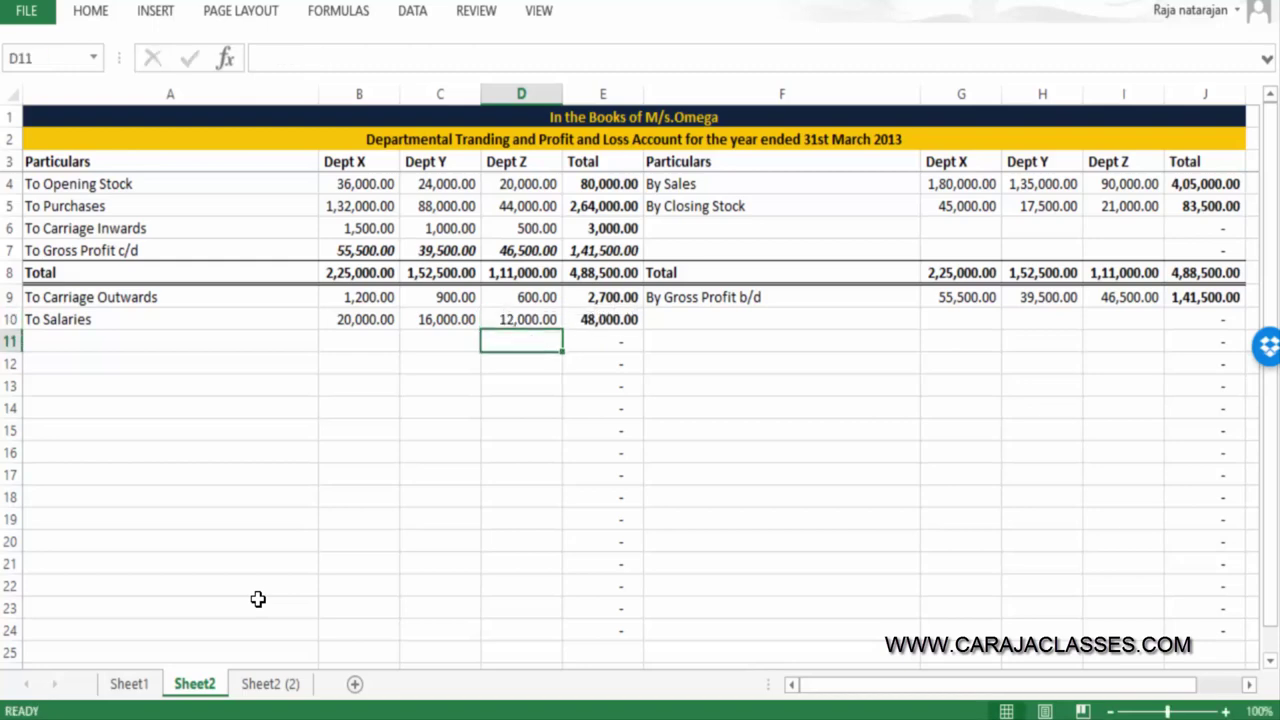
pyautogui.press('Up')
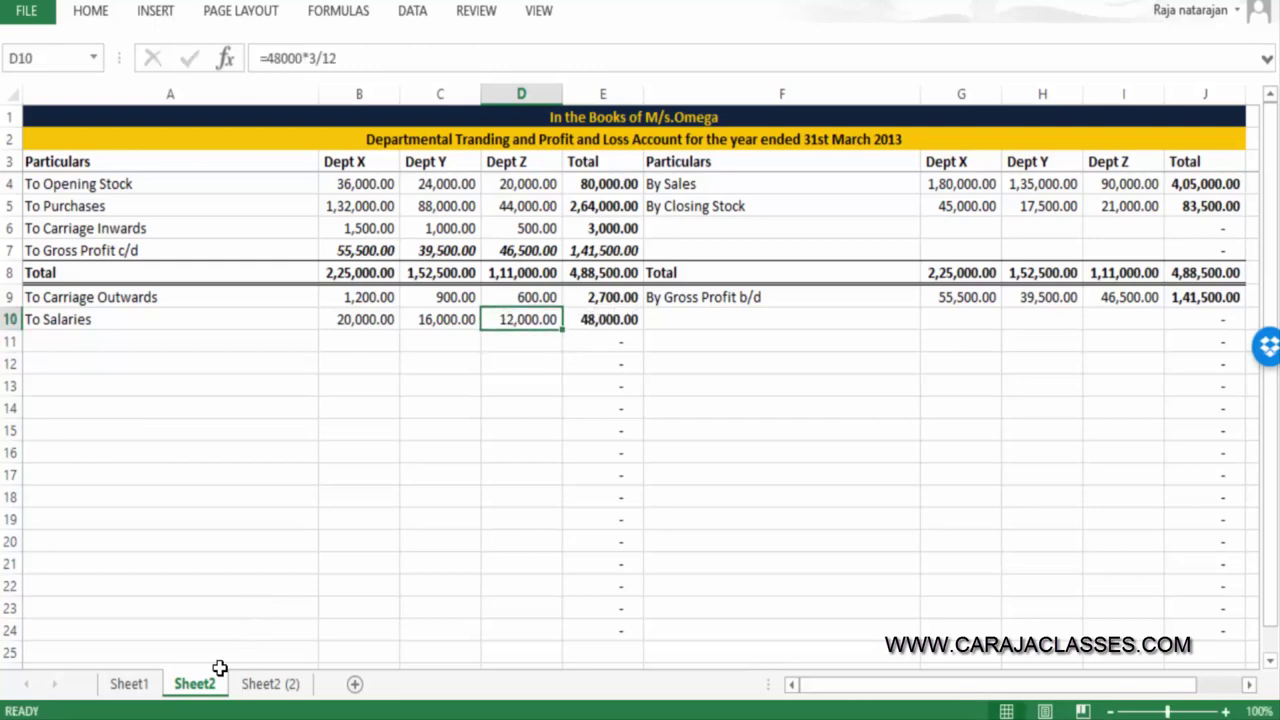
# Check the next expense in Sheet1 and add Advertisement to A7 of the working note on Sheet2 (2)
pyautogui.click(131, 684)
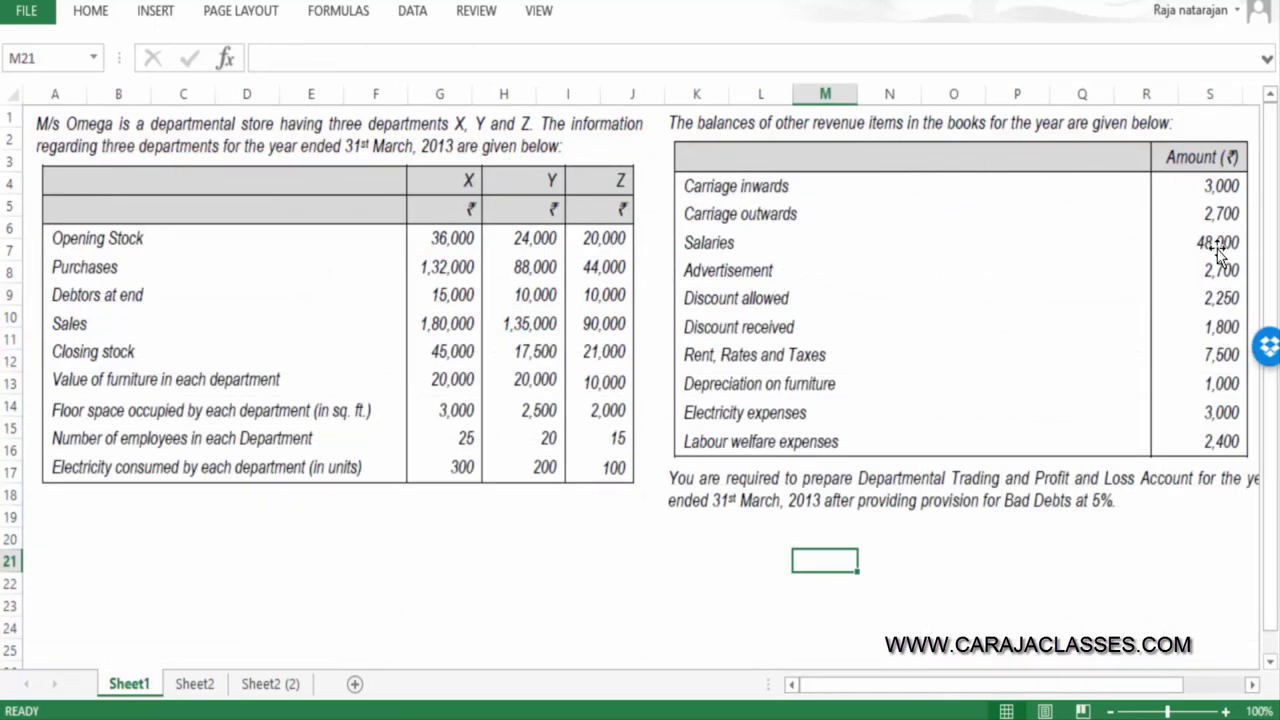
pyautogui.click(275, 685)
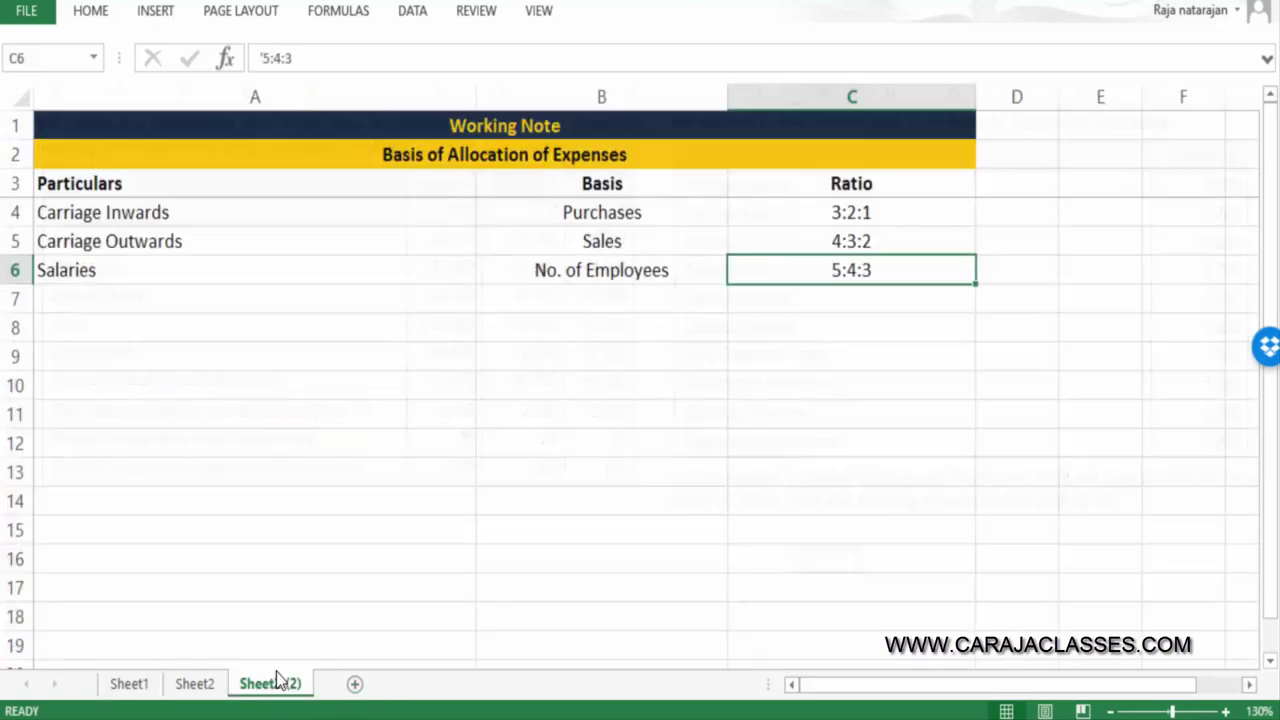
pyautogui.click(194, 298)
pyautogui.write('Adv')
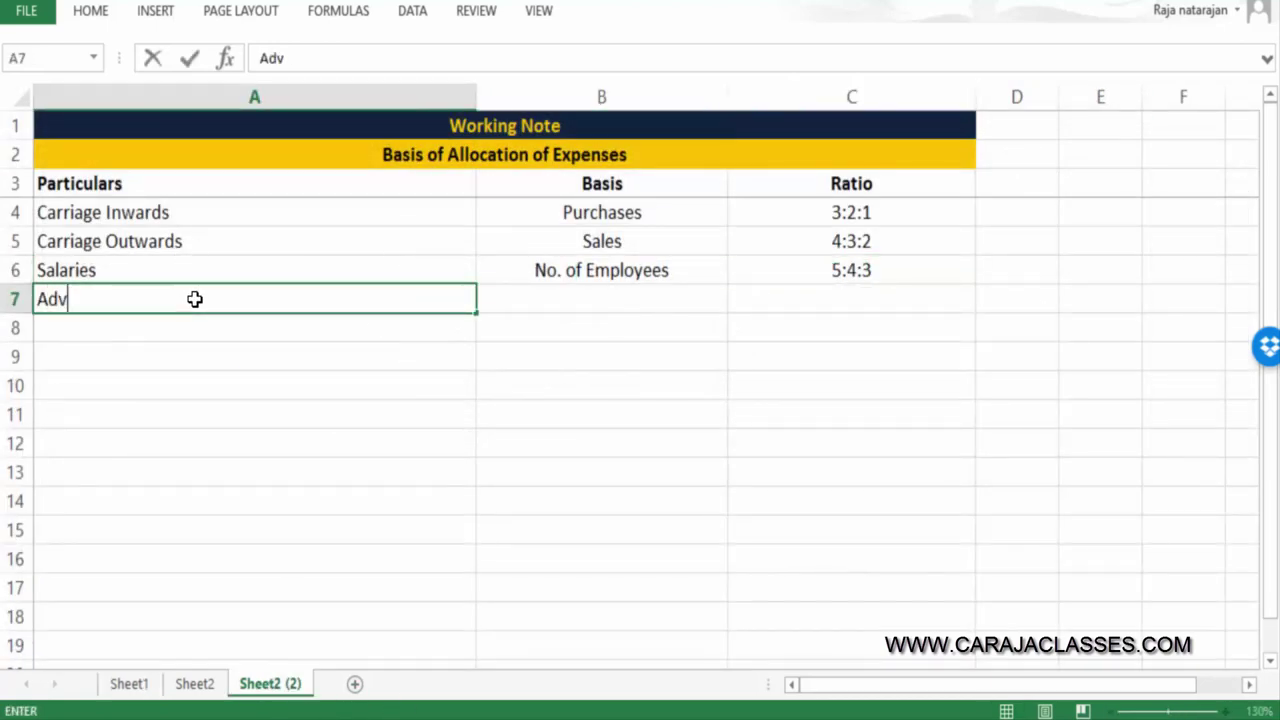
pyautogui.write('ertiese')
pyautogui.press('BackSpace')
pyautogui.press('BackSpace')
pyautogui.press('BackSpace')
pyautogui.write('se')
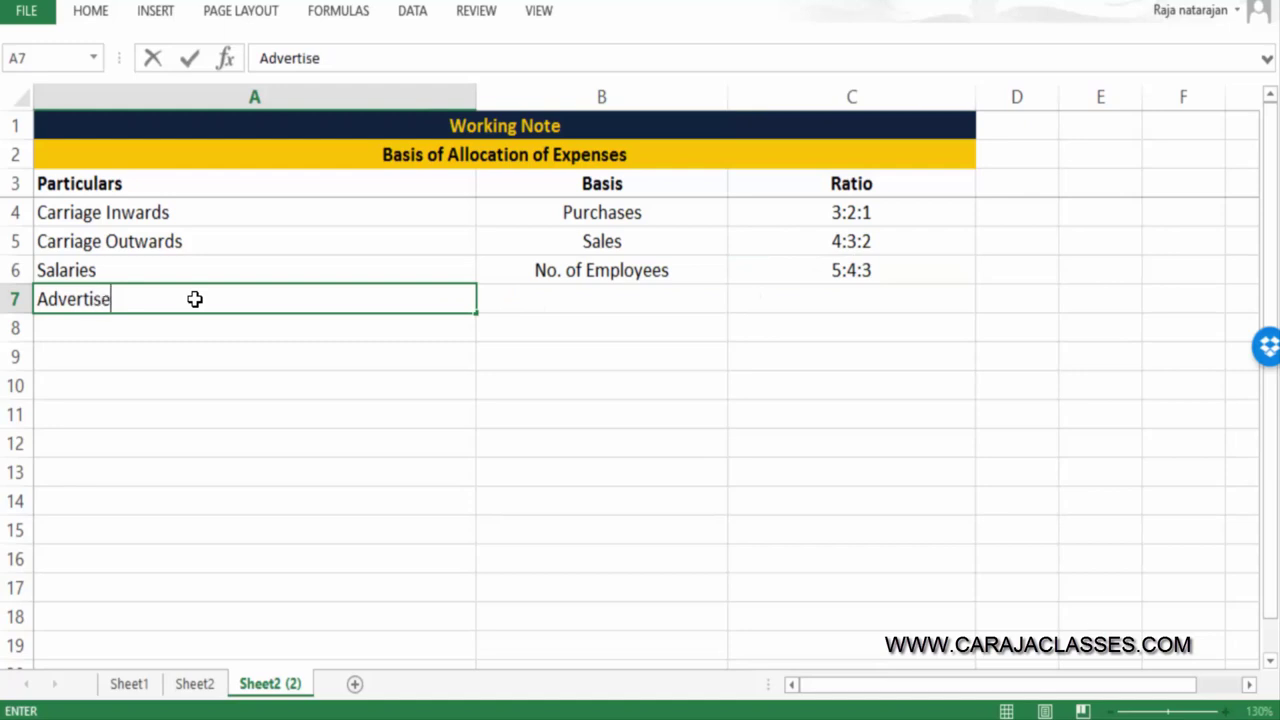
pyautogui.write('ment')
pyautogui.press('Tab')
# Link the Advertisement basis in B7 to the Sales basis with =B5, and copy the formula to the ratio cell C7
pyautogui.write('=')
pyautogui.press('Up')
pyautogui.press('Up')
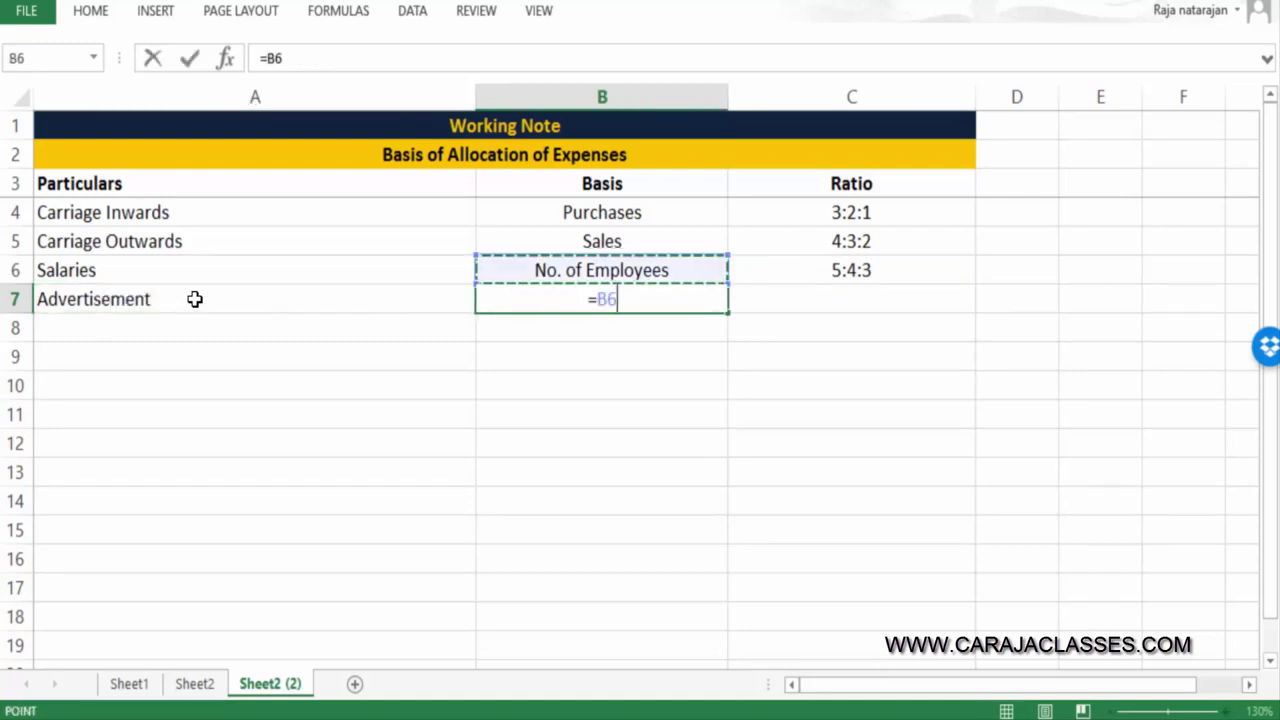
pyautogui.press('Return')
pyautogui.press('Up')
pyautogui.hotkey('ctrl', 'c')
pyautogui.press('Right')
pyautogui.press('Return')
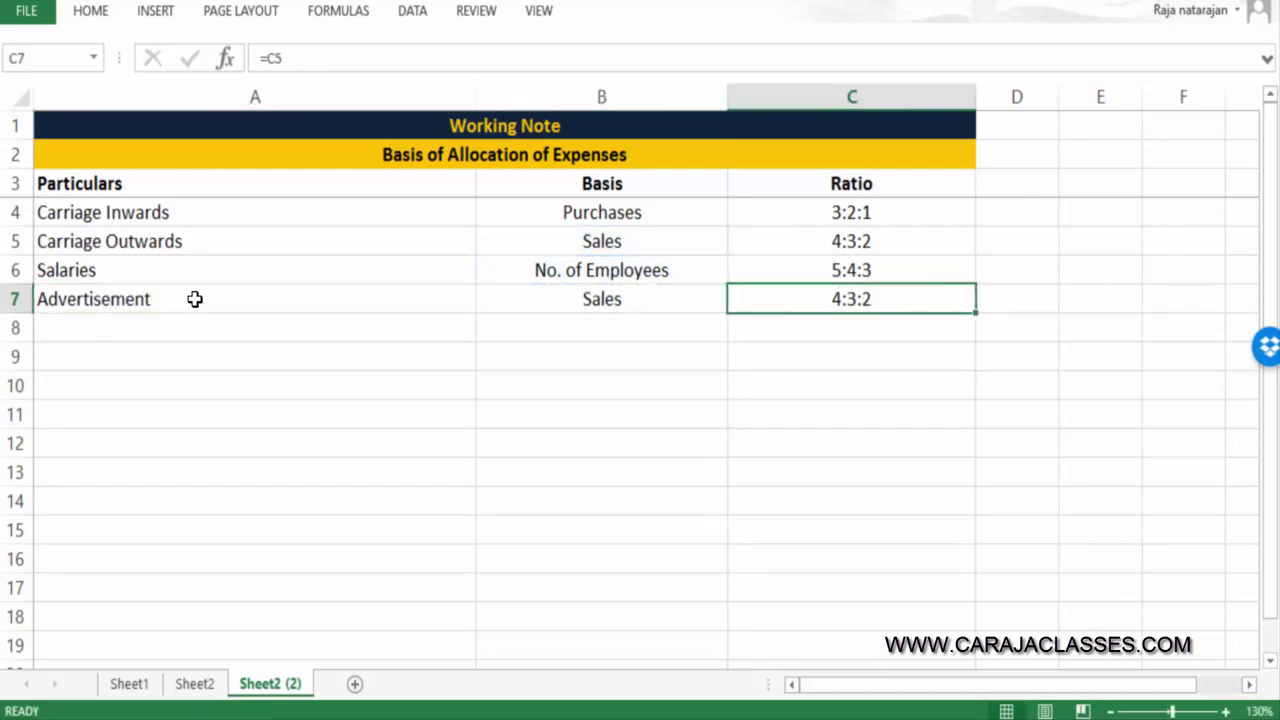
# Add the "To Advertisement" entry in A11 of the departmental account on Sheet2
pyautogui.click(198, 684)
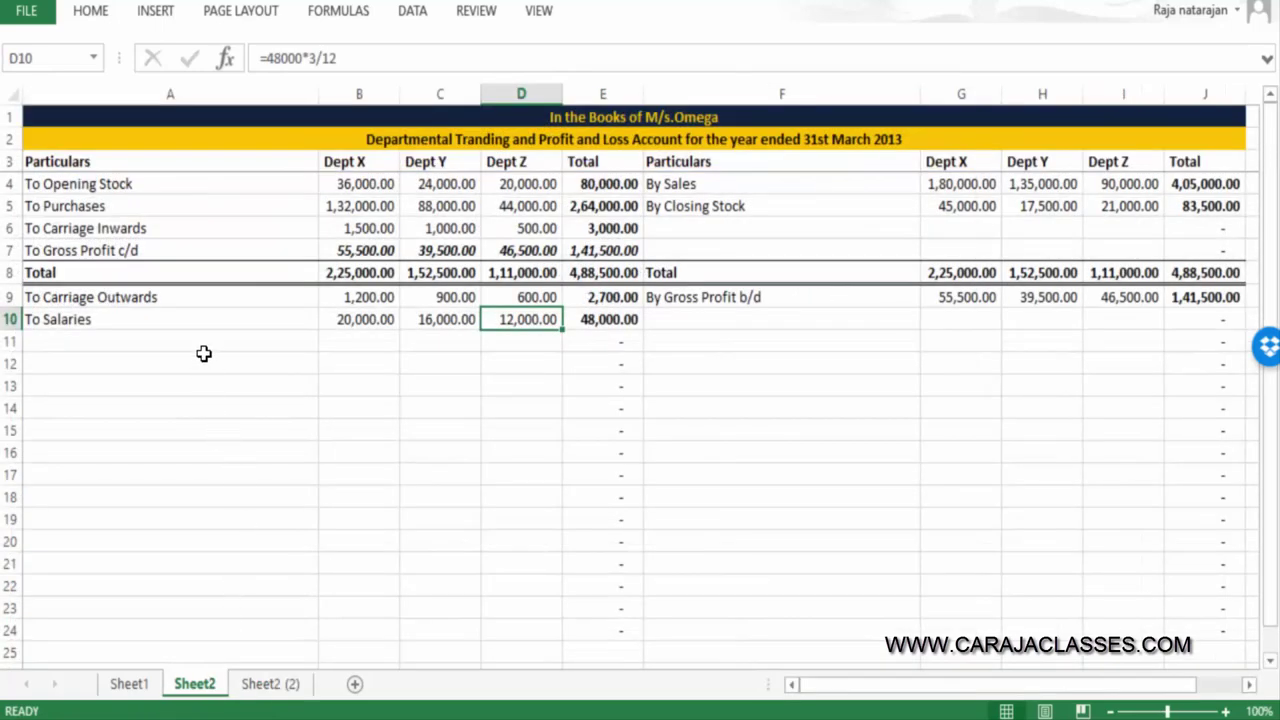
pyautogui.click(152, 334)
pyautogui.write('To')
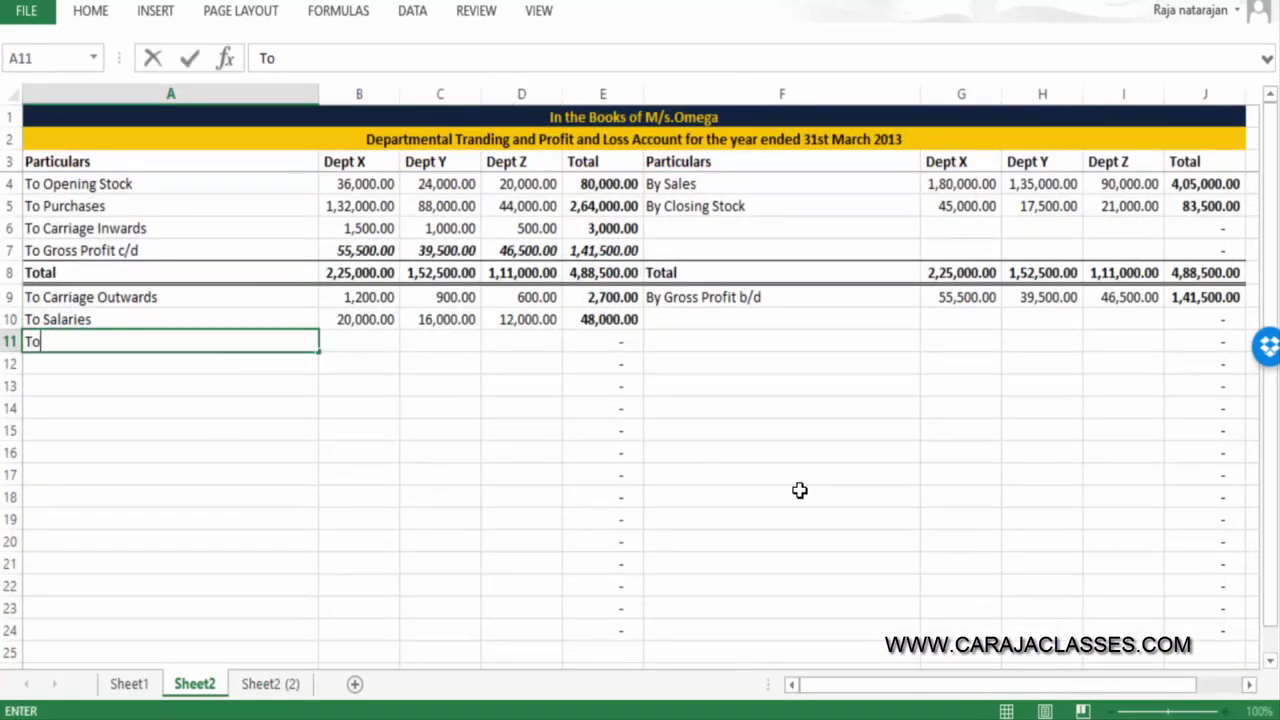
pyautogui.write(' Advertisement')
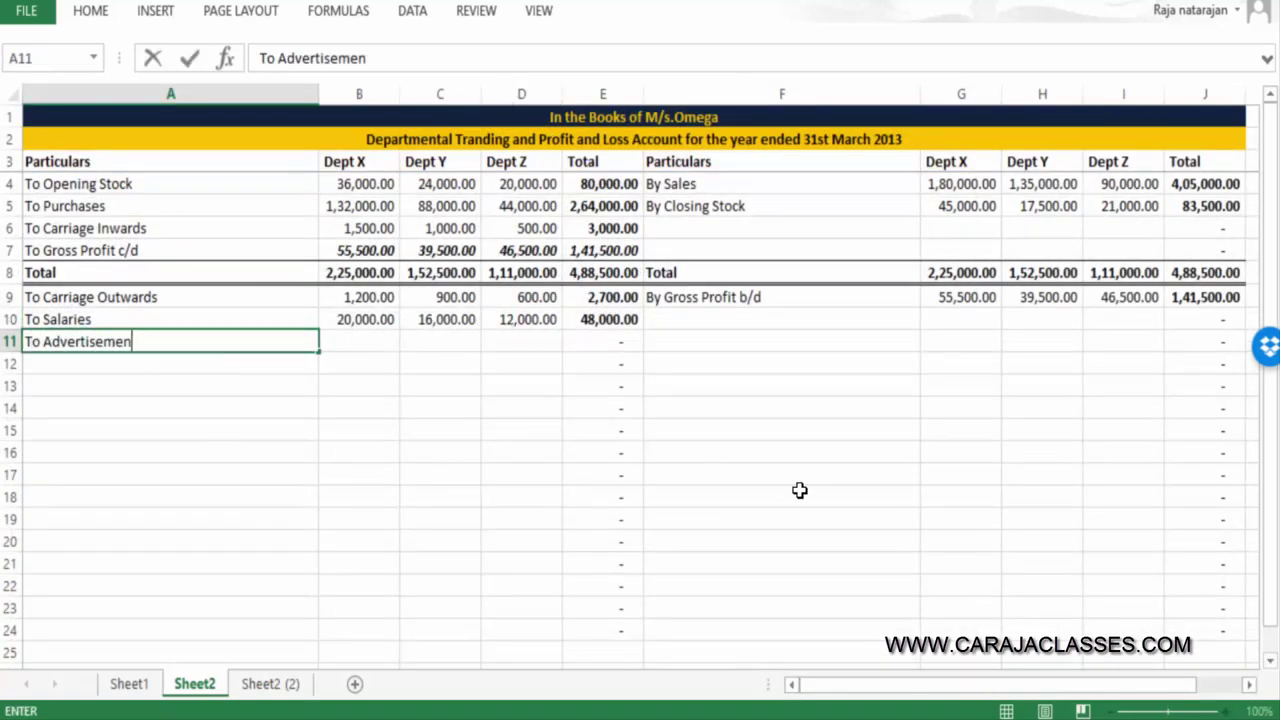
pyautogui.press('Tab')
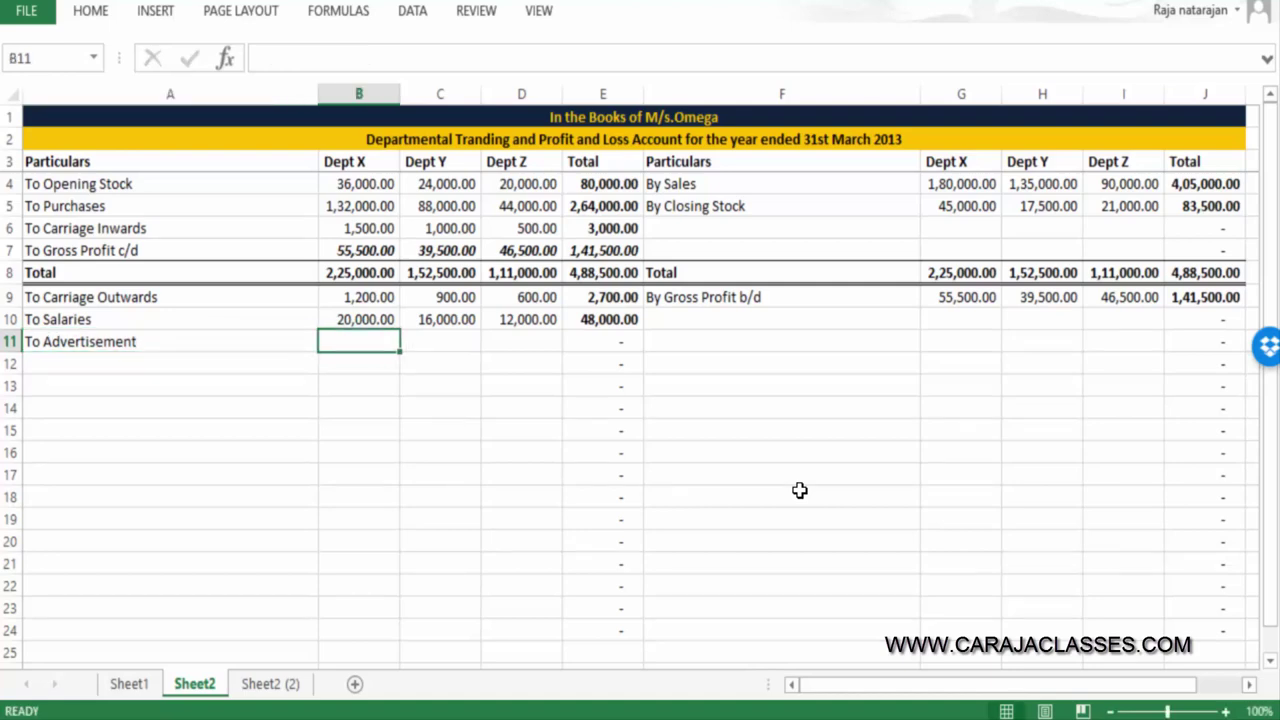
# Check the advertisement amount and ratio on the other sheets and calculate Dept X's share in B11 with =2700*4/9
pyautogui.hotkey('ctrl', 'pageup')
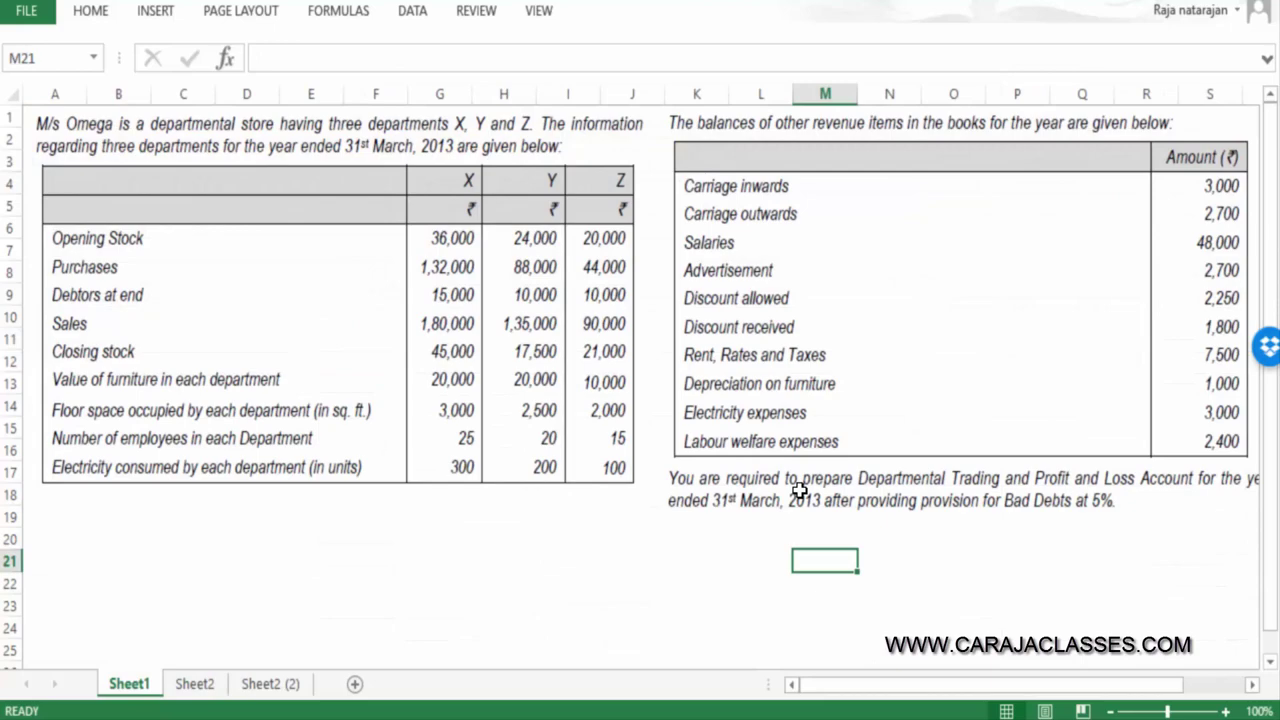
pyautogui.hotkey('ctrl', 'pagedown')
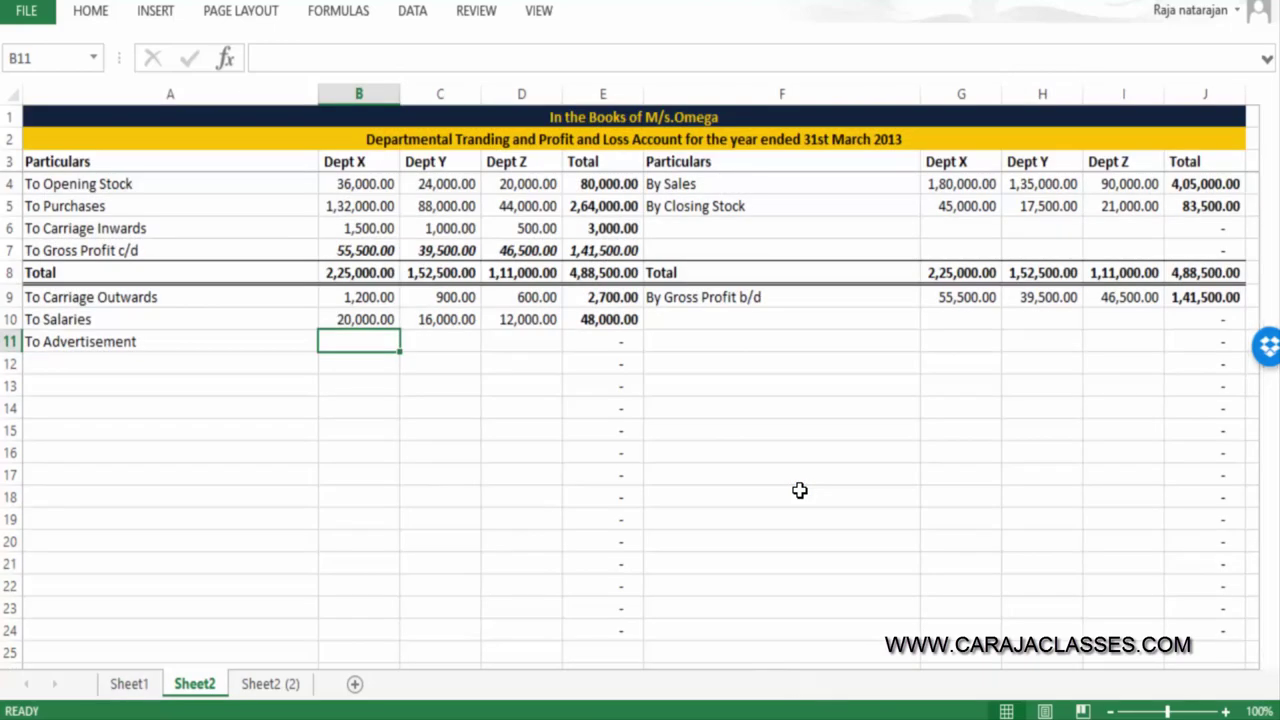
pyautogui.hotkey('ctrl', 'pagedown')
pyautogui.hotkey('ctrl', 'pageup')
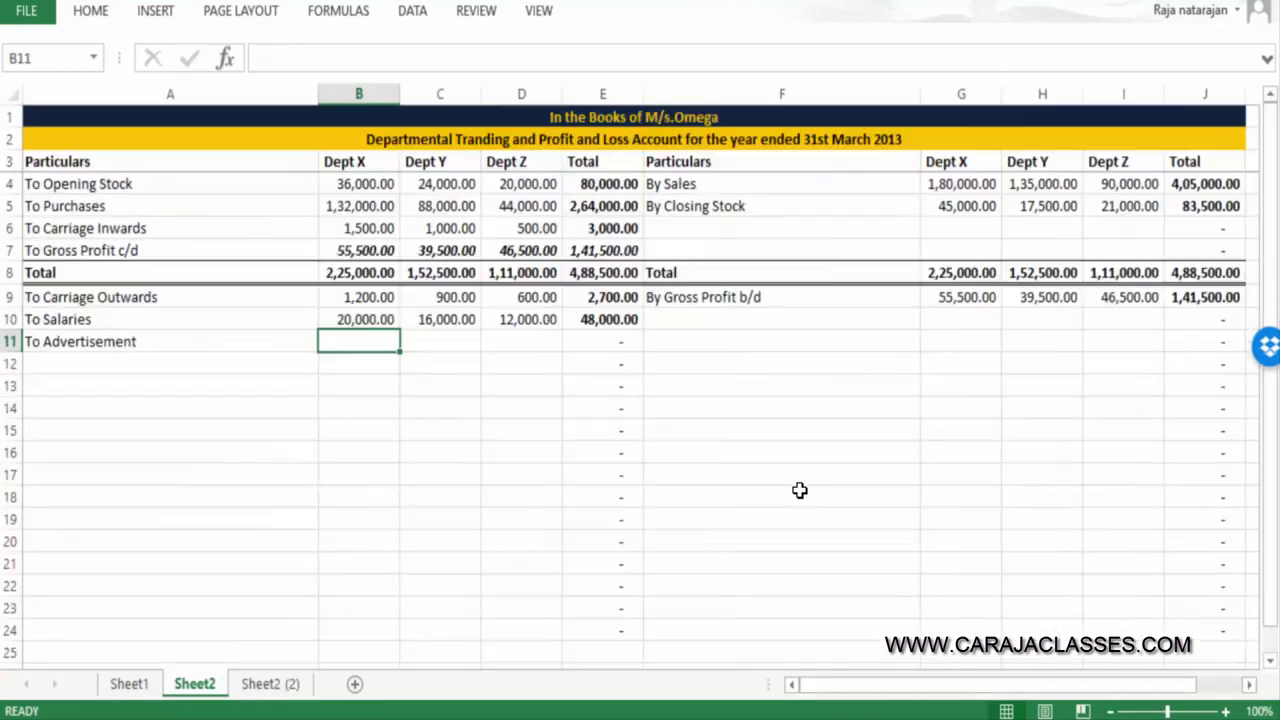
pyautogui.write('=27')
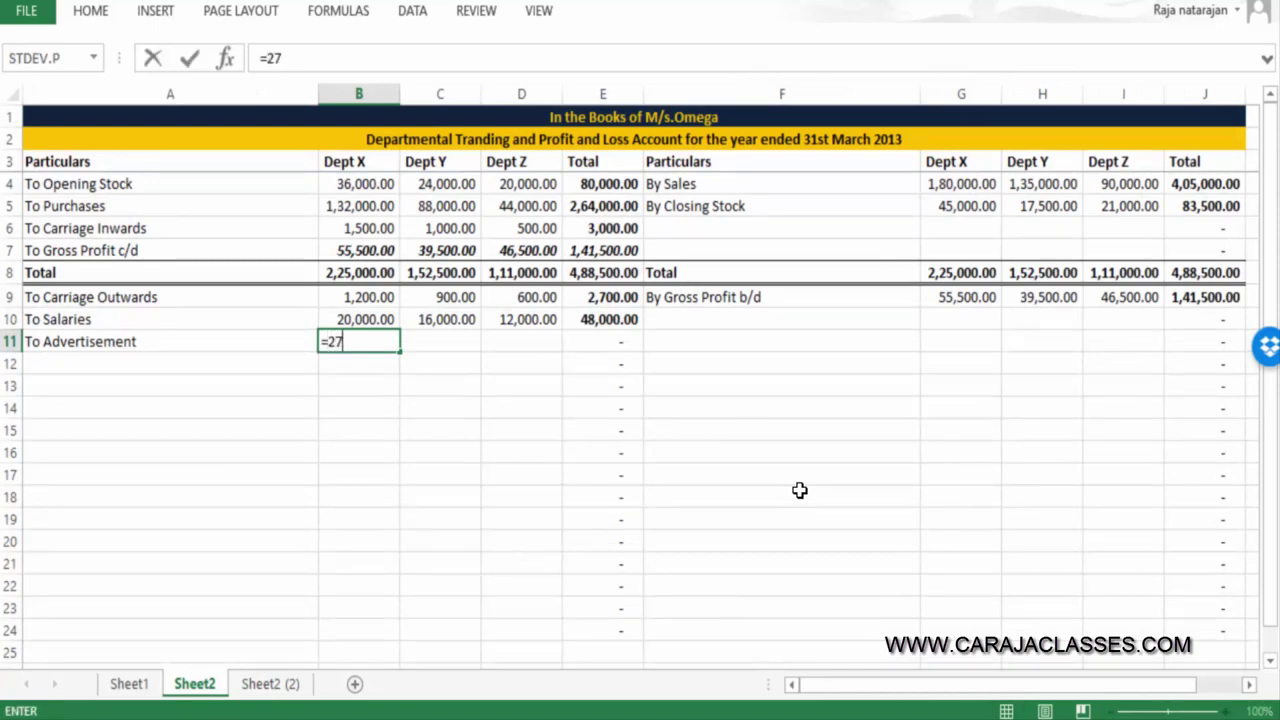
pyautogui.write('00*4/9')
pyautogui.press('Return')
# Calculate the advertisement shares of Dept Y in C11 with =2700*3/9 and Dept Z in D11 with =2700*2/9
pyautogui.press('Up')
pyautogui.press('Right')
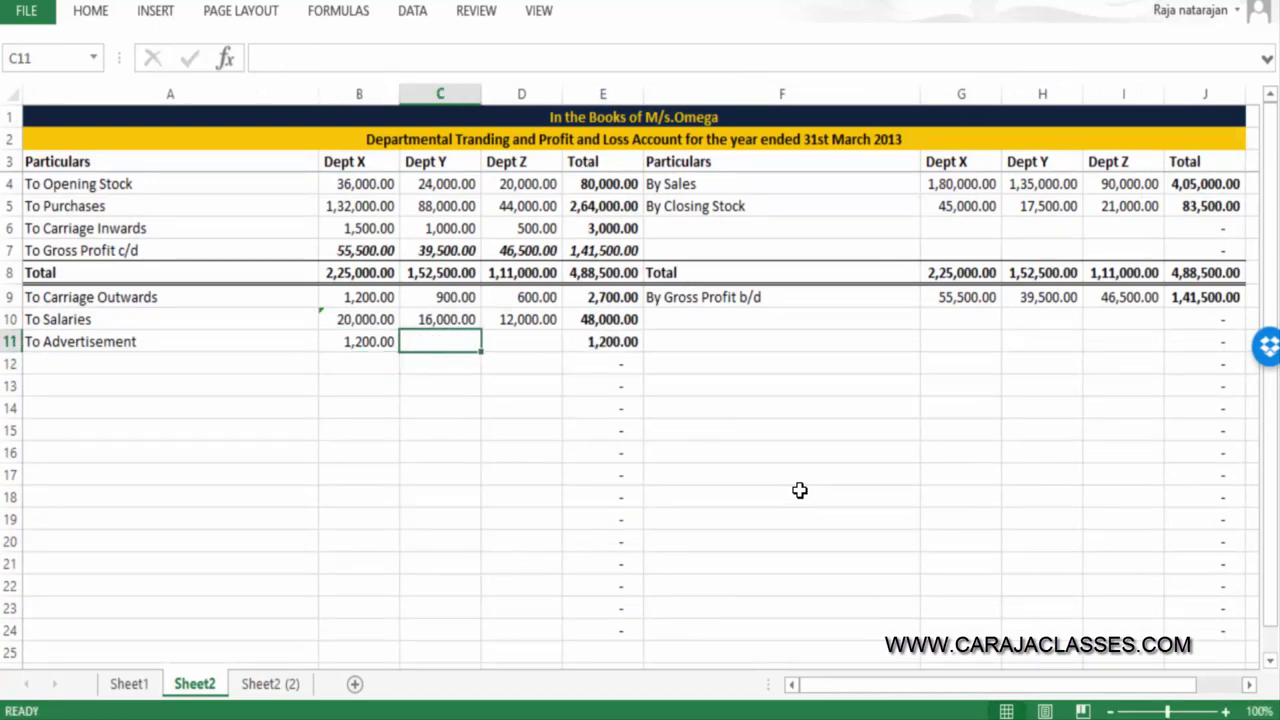
pyautogui.write('=2700')
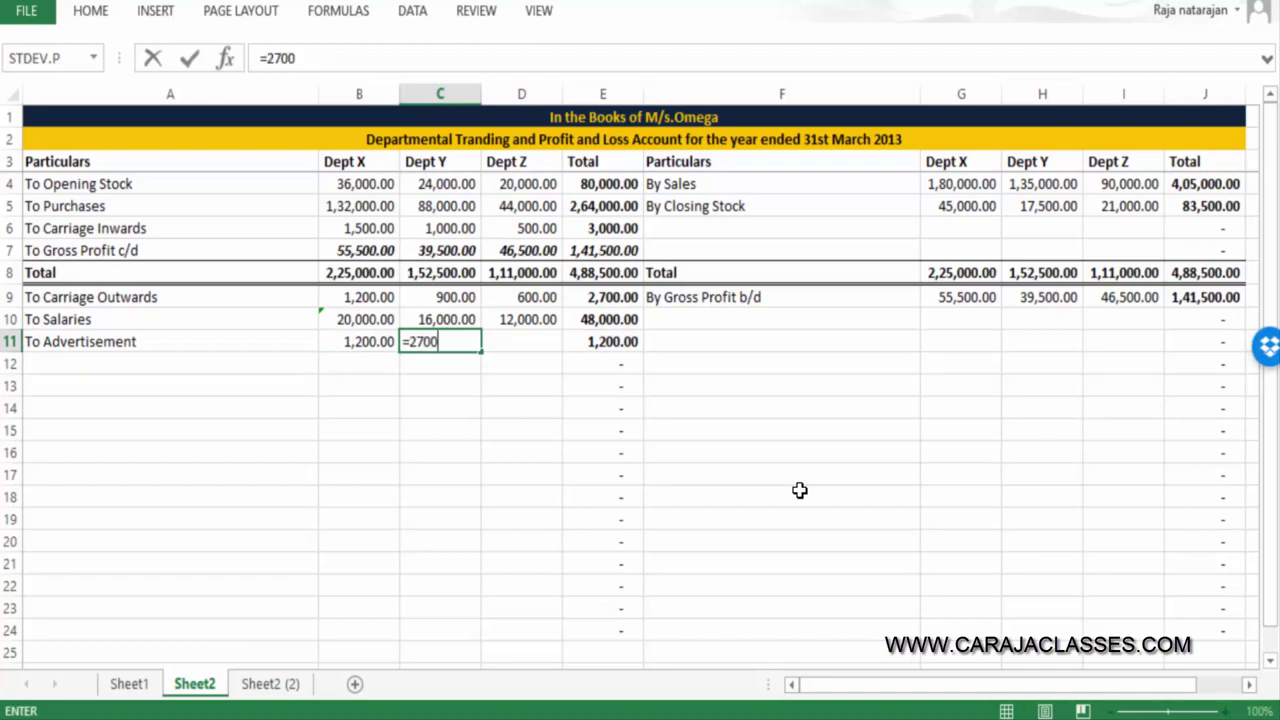
pyautogui.write('*3/9')
pyautogui.press('Return')
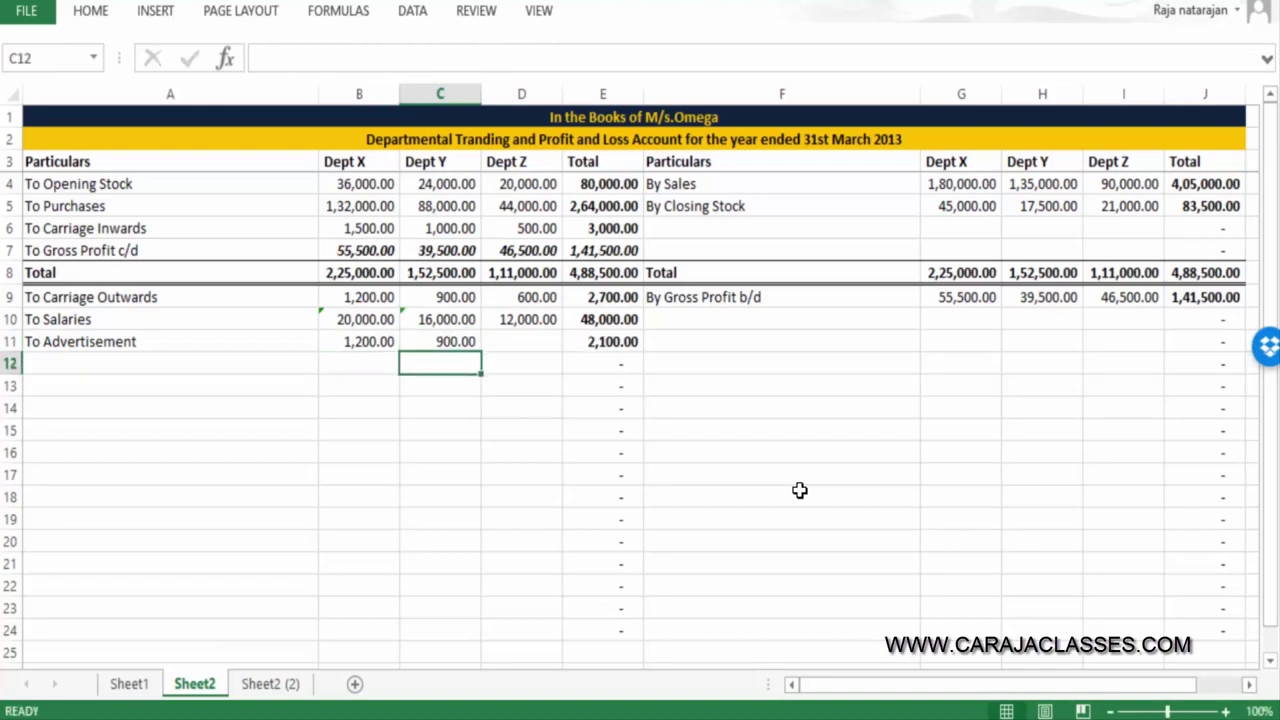
pyautogui.press('Up')
pyautogui.press('Right')
pyautogui.write('=27')
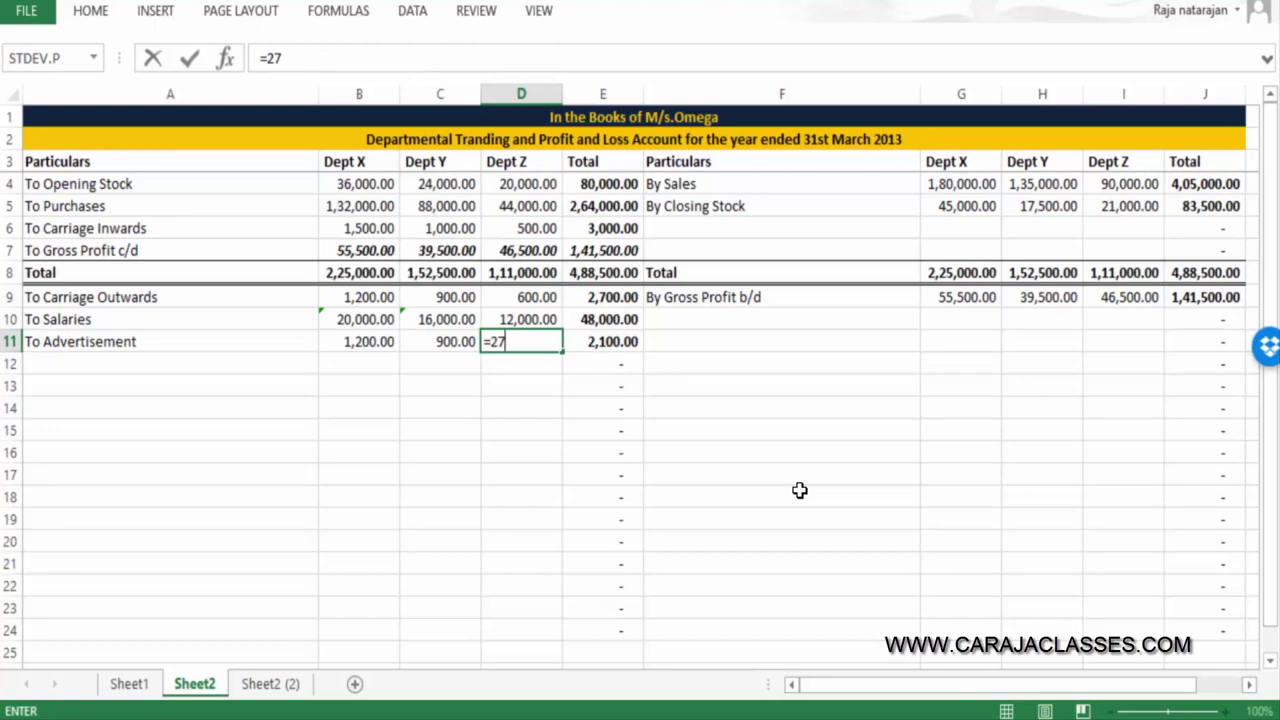
pyautogui.write('00*2/9')
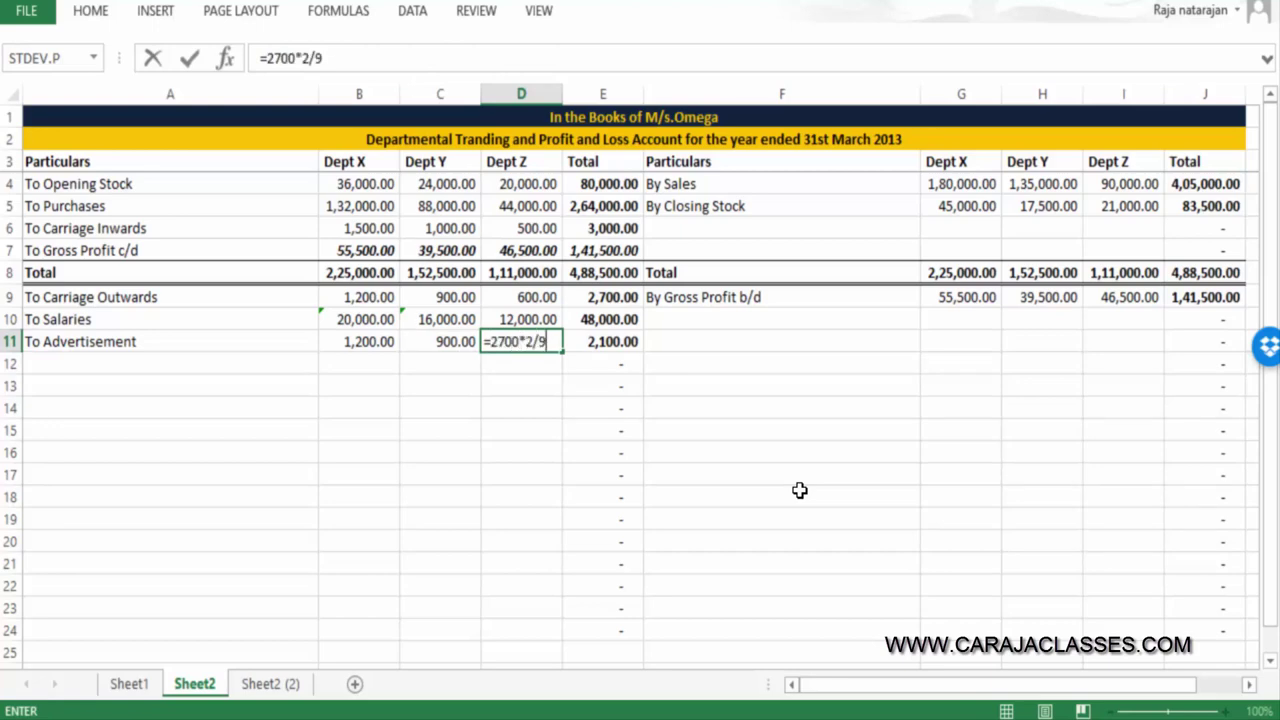
pyautogui.press('Return')
pyautogui.press('Left')
pyautogui.press('Left')
pyautogui.press('Left')
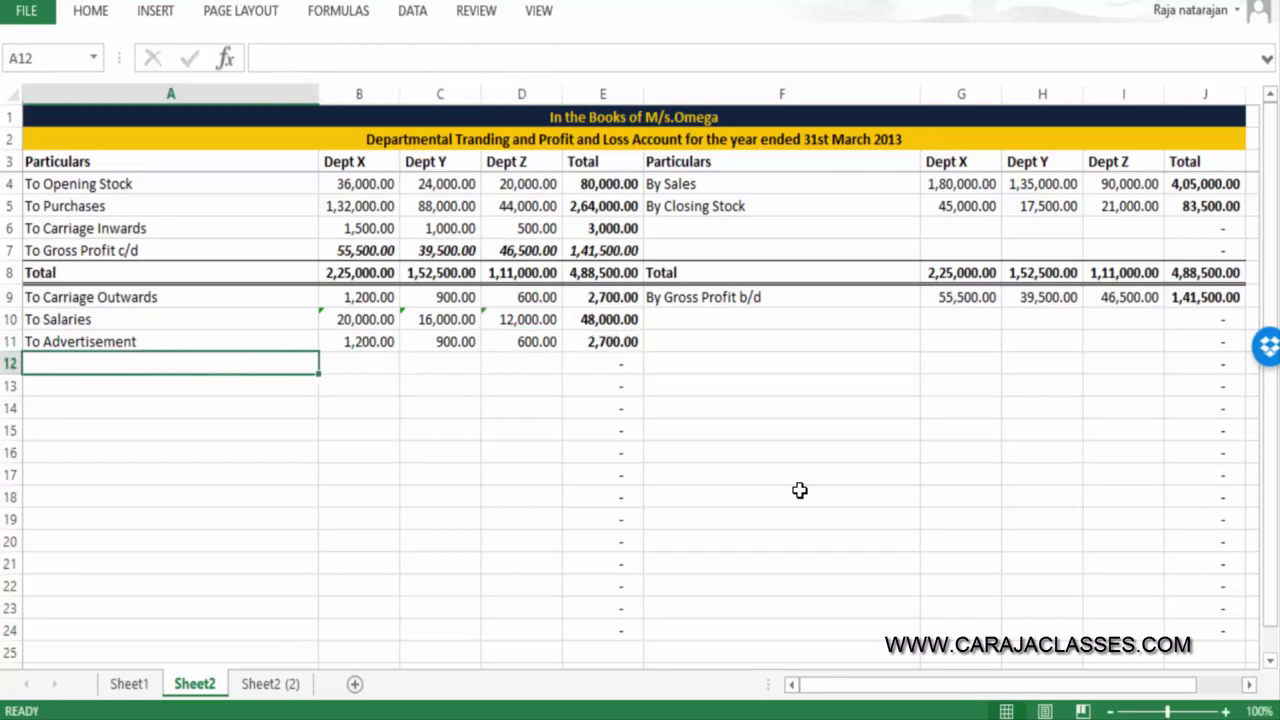
# Check the discount allowed figure on Sheet1 and add "Discount Allowed" in A8 of the working note on Sheet2 (2)
pyautogui.hotkey('ctrl', 'pageup')
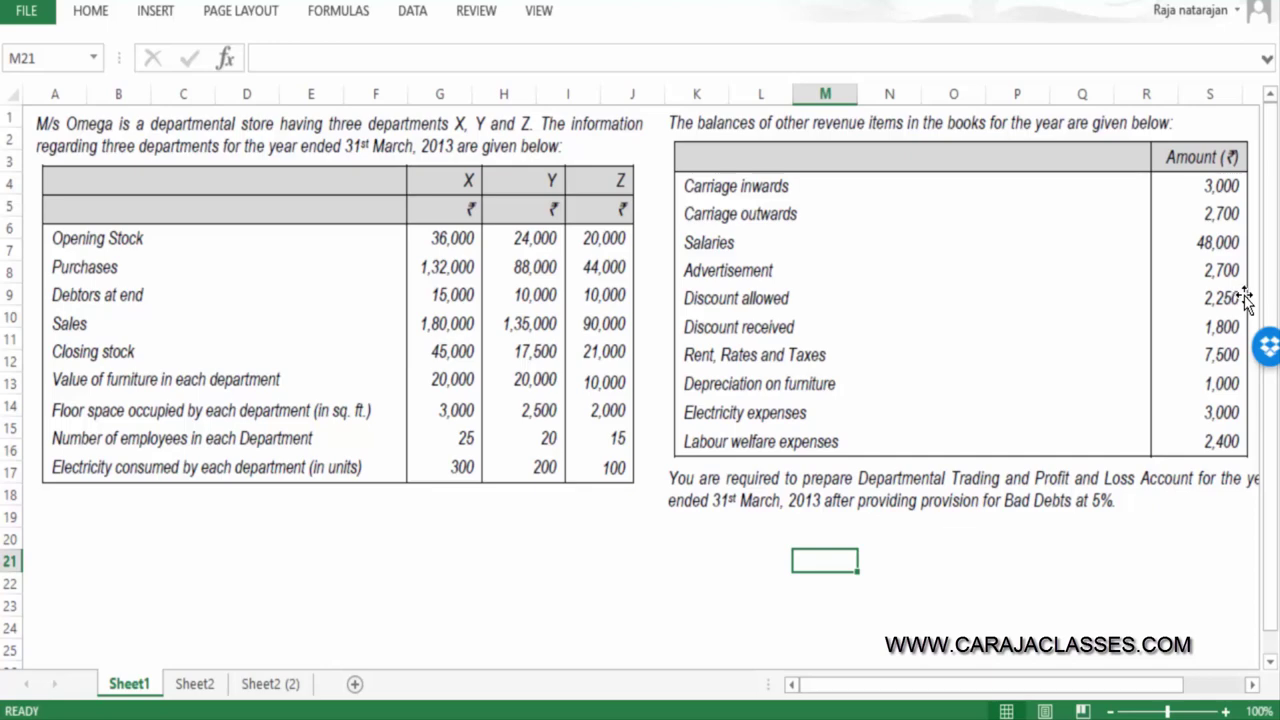
pyautogui.click(270, 684)
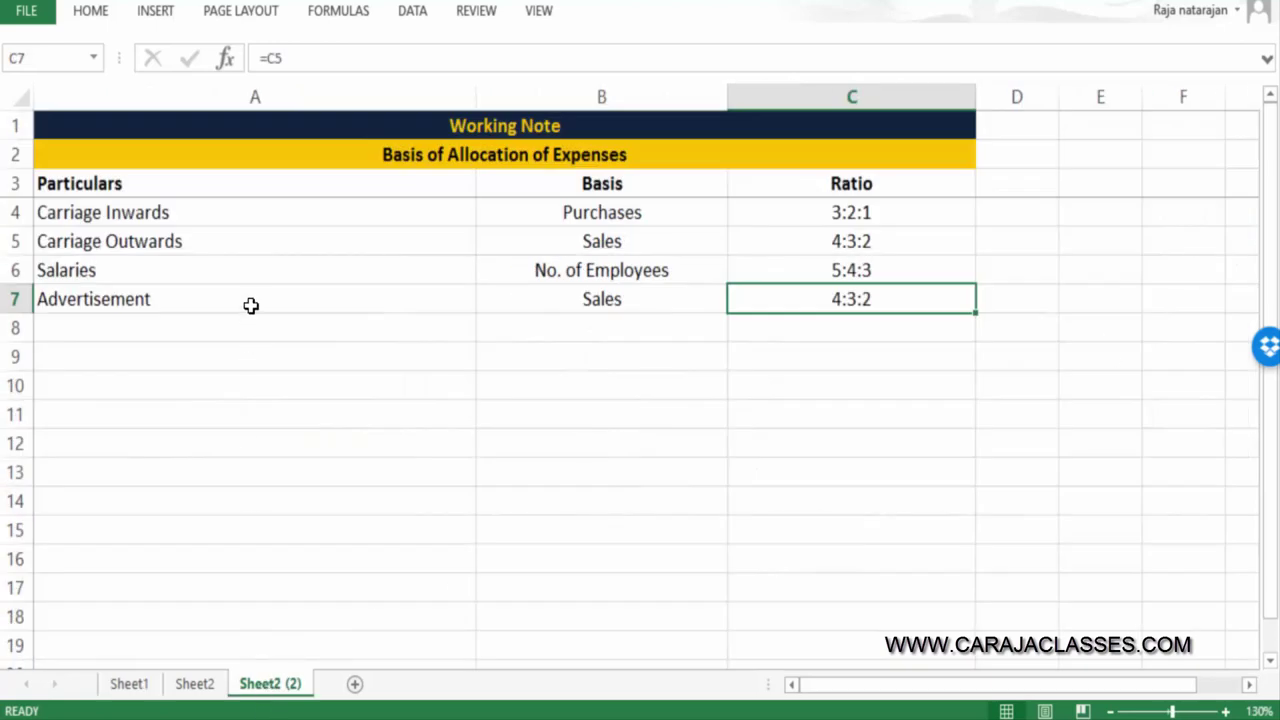
pyautogui.click(236, 337)
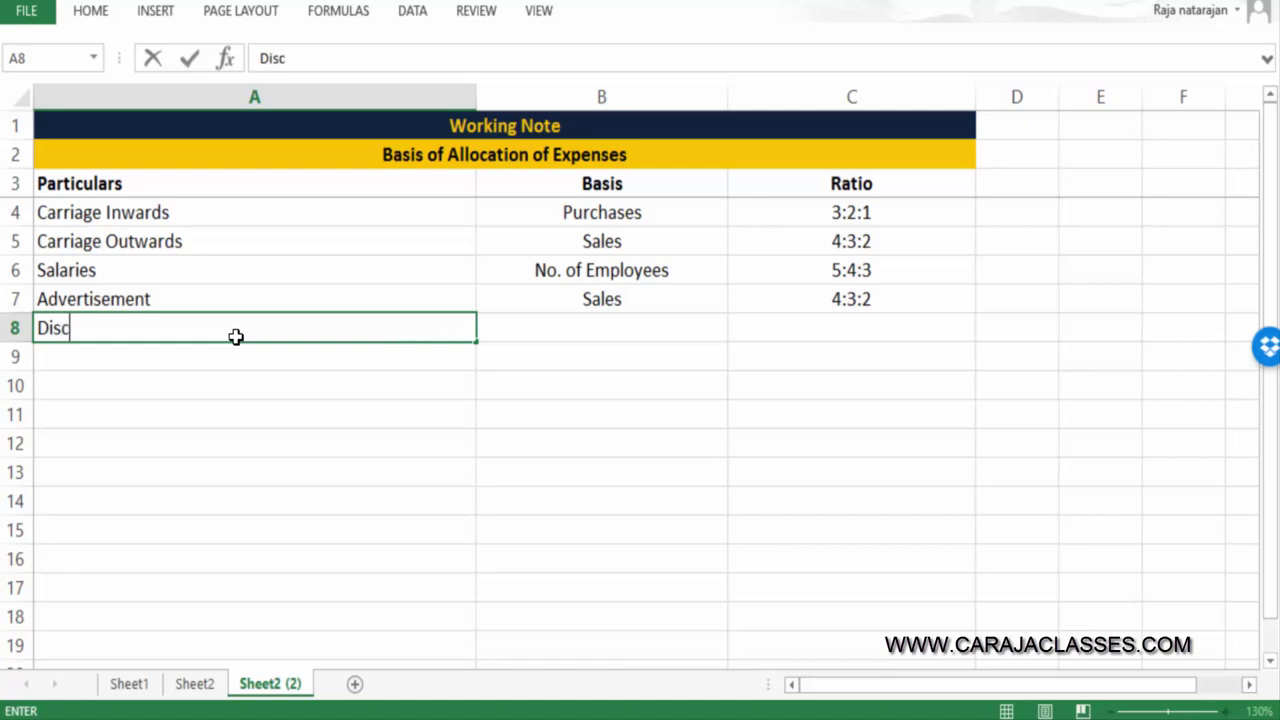
pyautogui.write('ount Allowed')
pyautogui.hotkey('ctrl', 'Return')
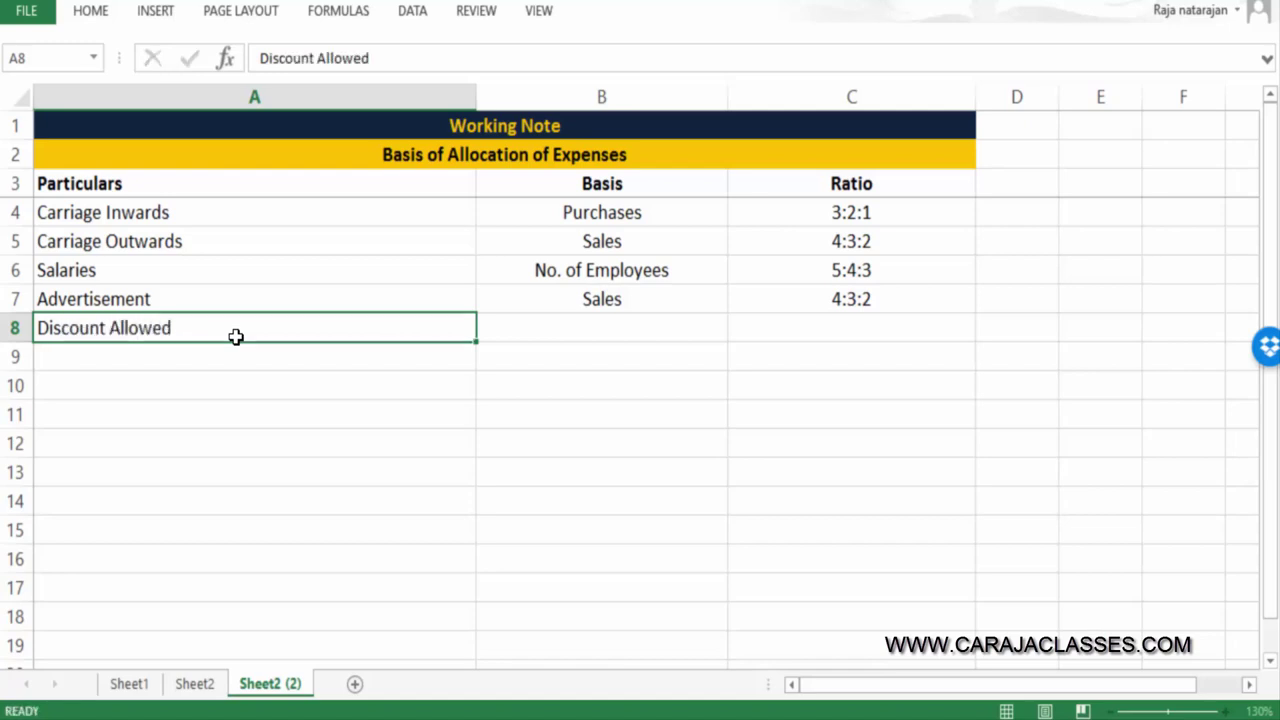
# Link the Discount Allowed basis in B8 to the Sales basis with =B7, and copy the formula to the ratio cell C8
pyautogui.press('Tab')
pyautogui.write('=')
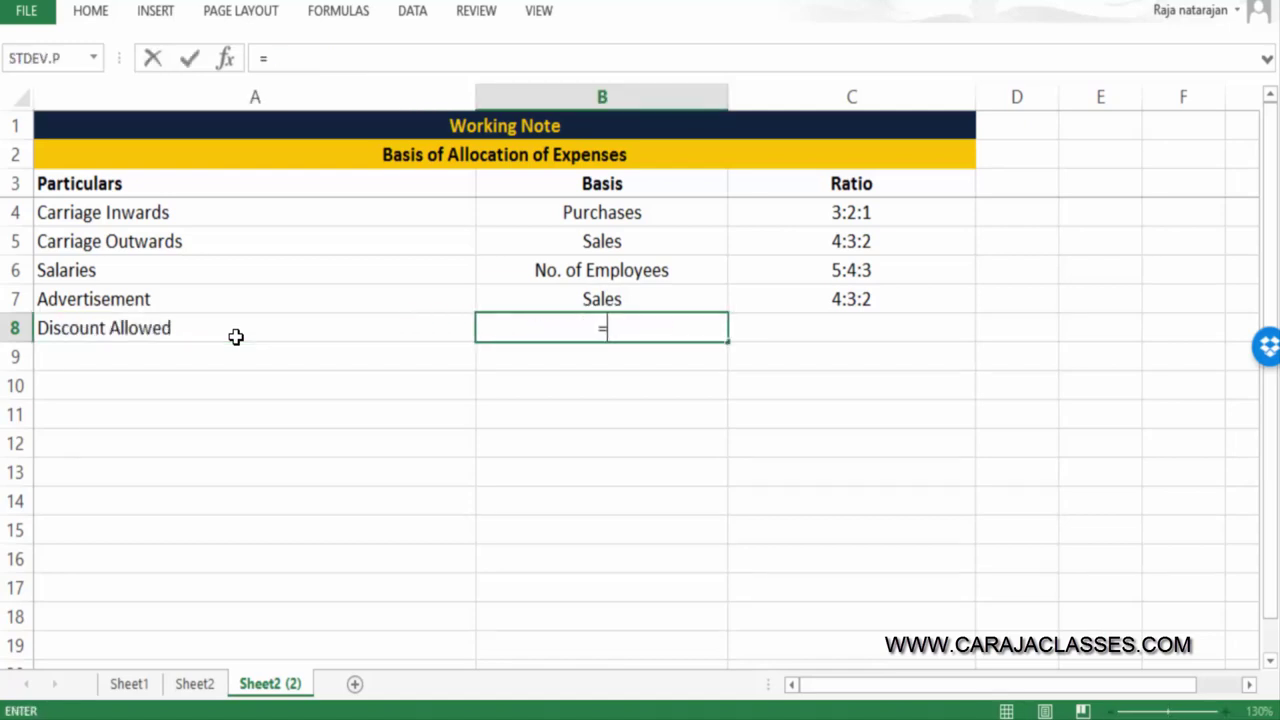
pyautogui.press('Up')
pyautogui.press('Return')
pyautogui.press('Up')
pyautogui.hotkey('ctrl', 'c')
pyautogui.press('Right')
pyautogui.press('Return')
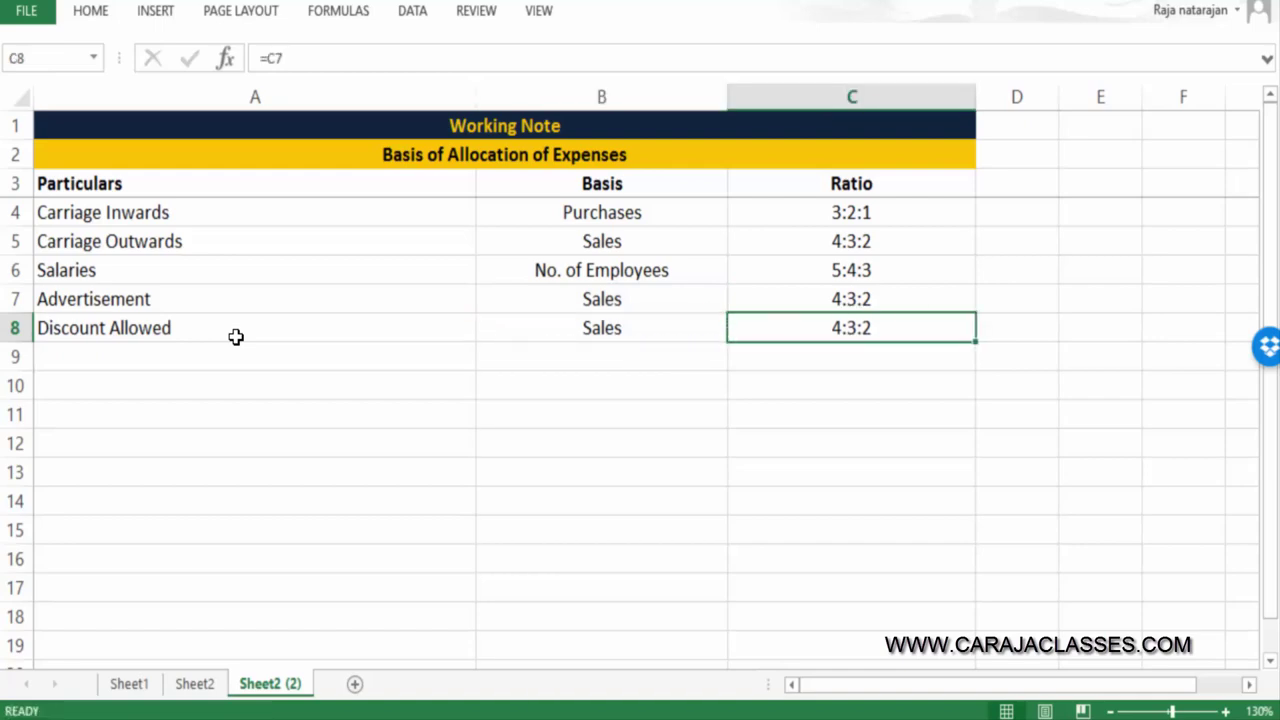
# Add "To Discount allowed" in A12 of the departmental account on Sheet2 and calculate Dept X's share in B12 with =2250*4/9
pyautogui.click(131, 688)
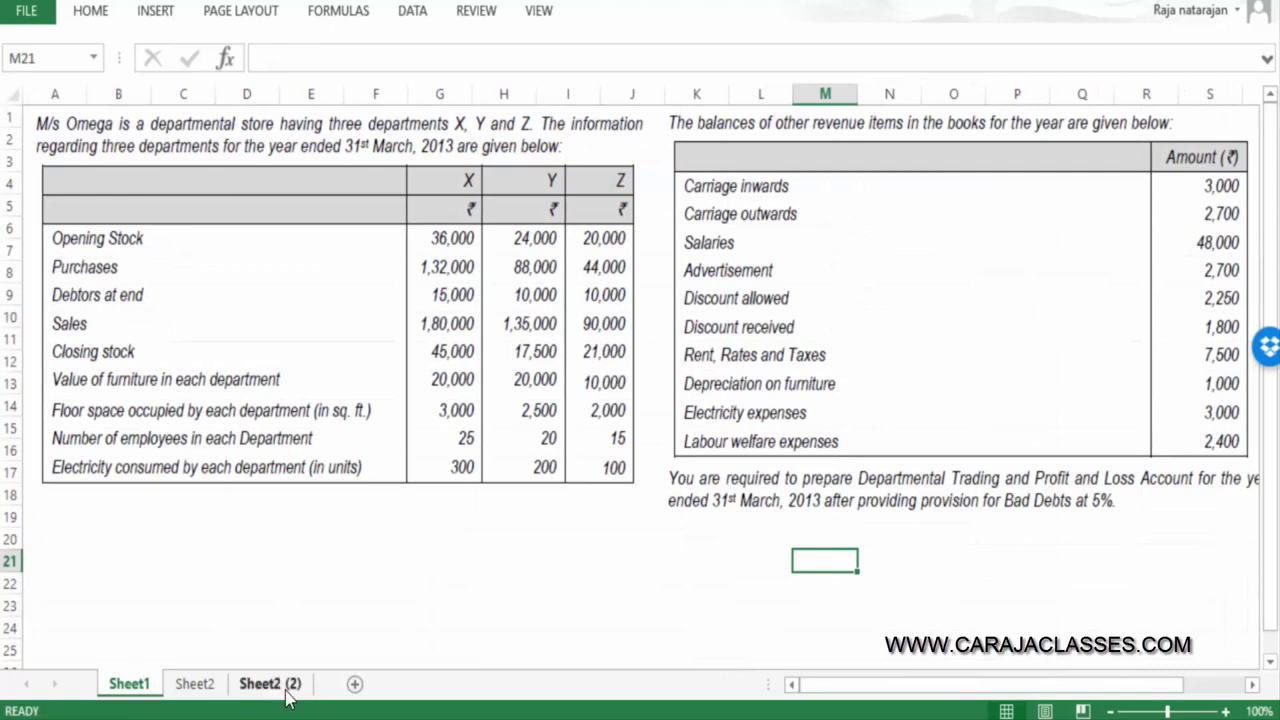
pyautogui.click(192, 686)
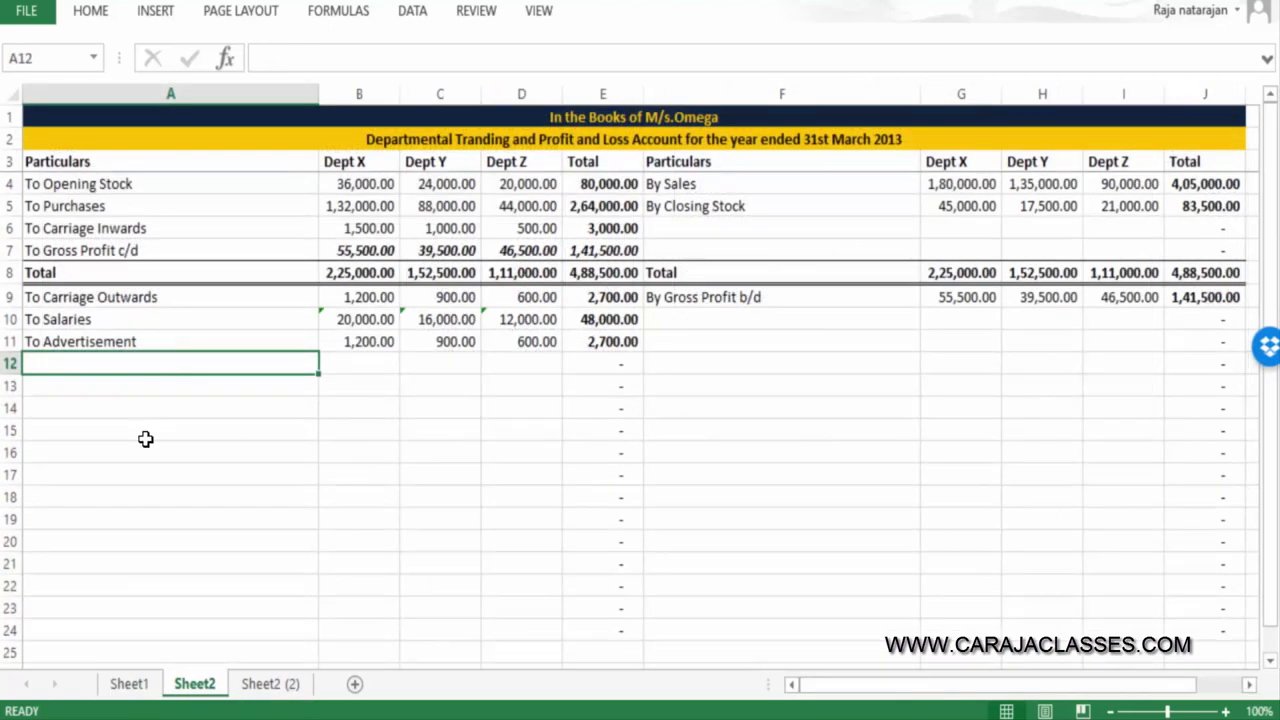
pyautogui.write('To Discount a')
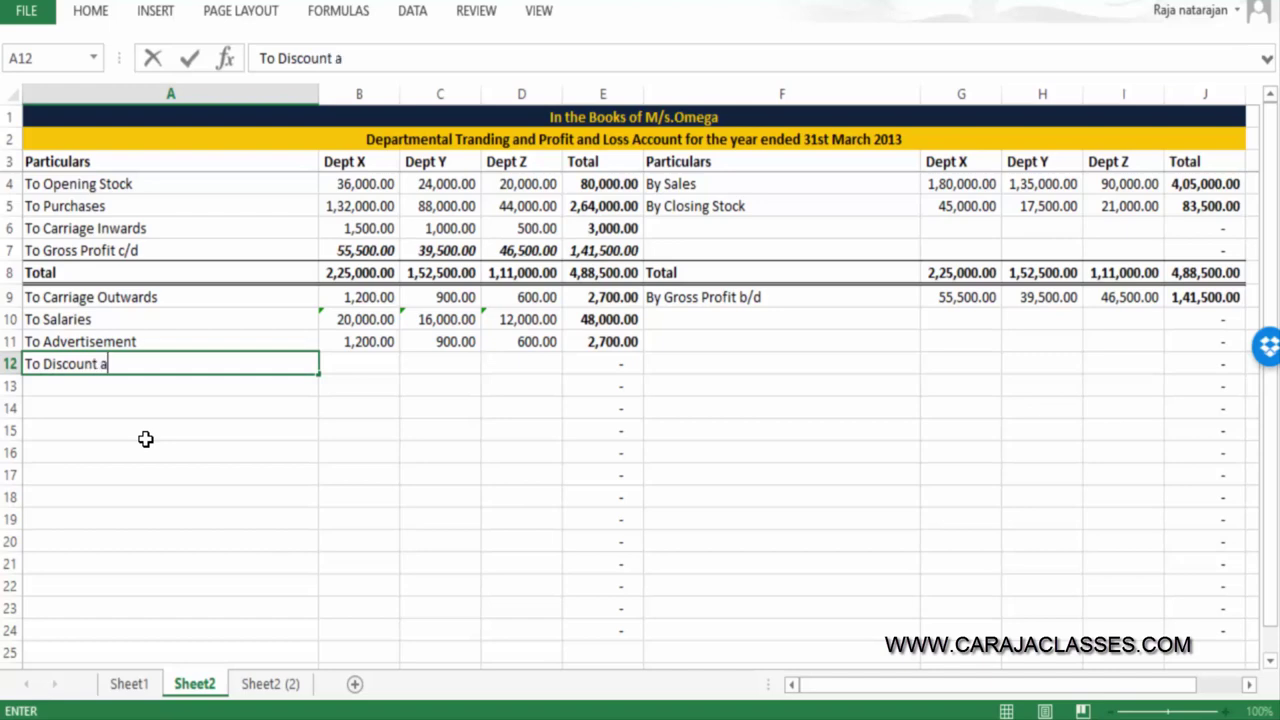
pyautogui.write('llowed')
pyautogui.press('Tab')
pyautogui.write('=')
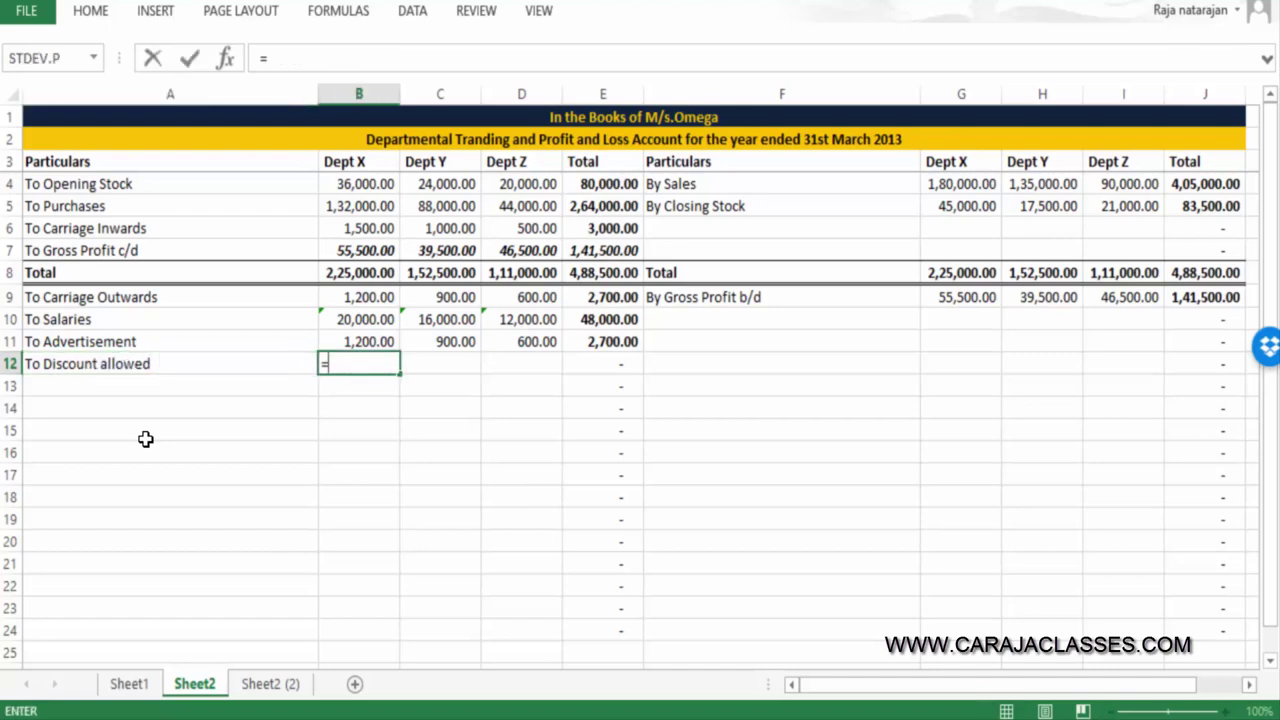
pyautogui.write('2250*4/9')
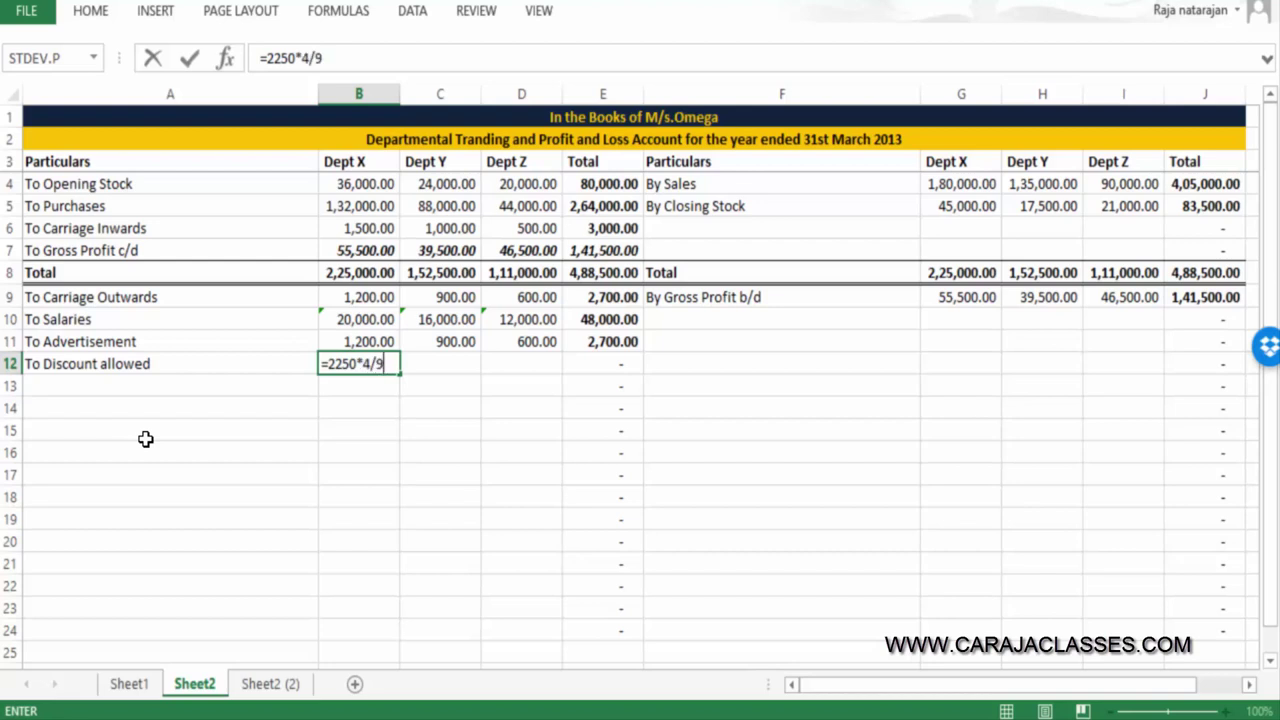
pyautogui.press('Return')
# Copy the discount allowed formula to C12 and change it to =2250*3/9 for Dept Y's share
pyautogui.press('Up')
pyautogui.hotkey('ctrl', 'c')
pyautogui.press('Right')
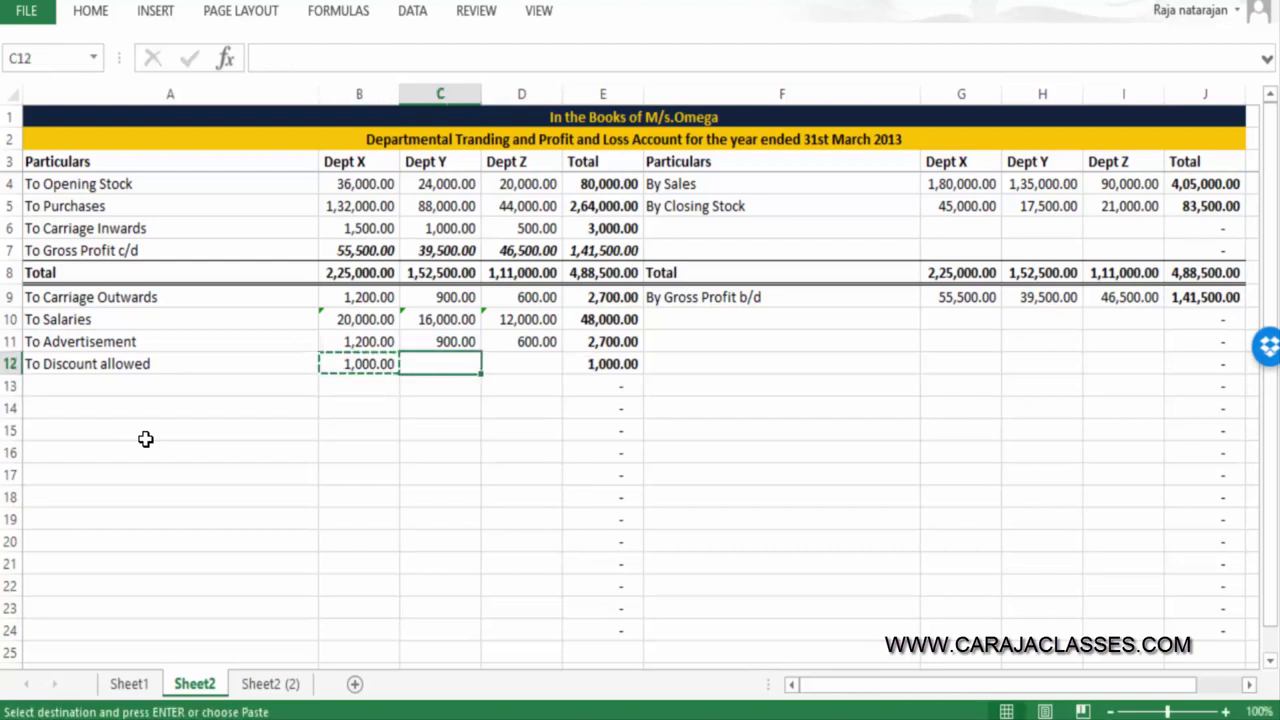
pyautogui.press('Return')
pyautogui.press('F2')
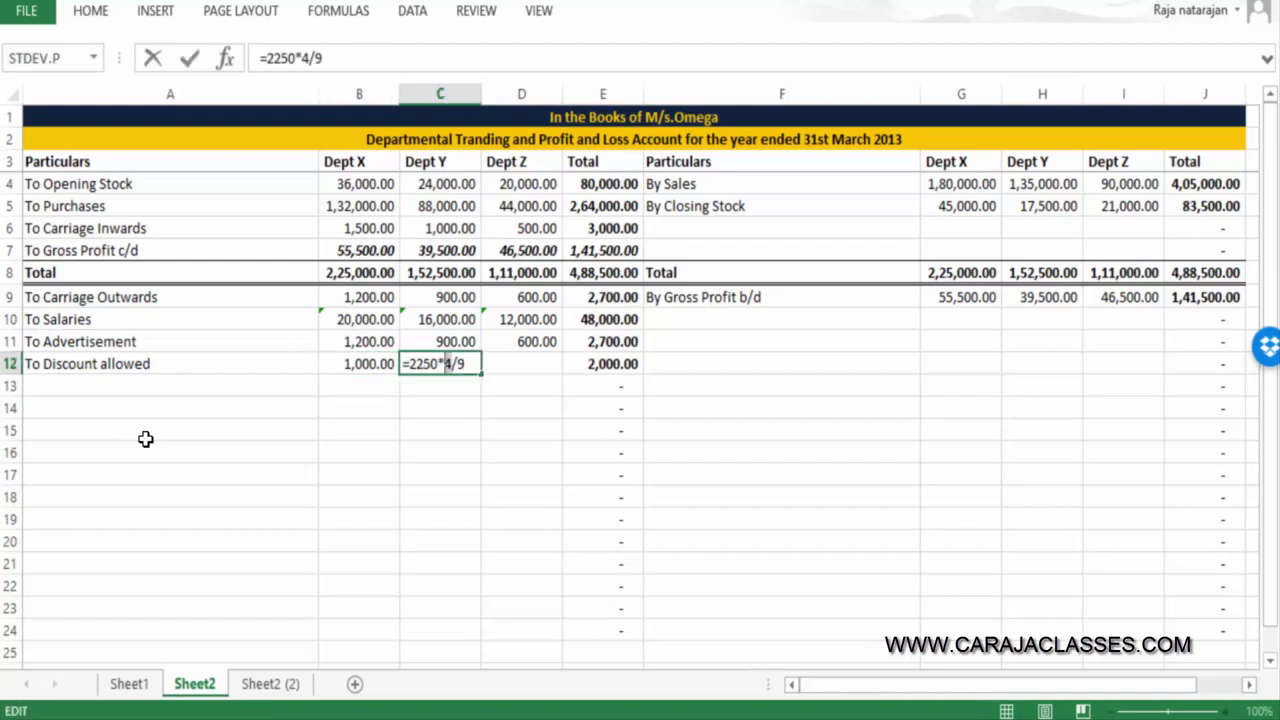
pyautogui.press('Return')
# Copy Dept Y's discount allowed formula to D12 and change it to =2250*2/9 for Dept Z's share
pyautogui.press('Up')
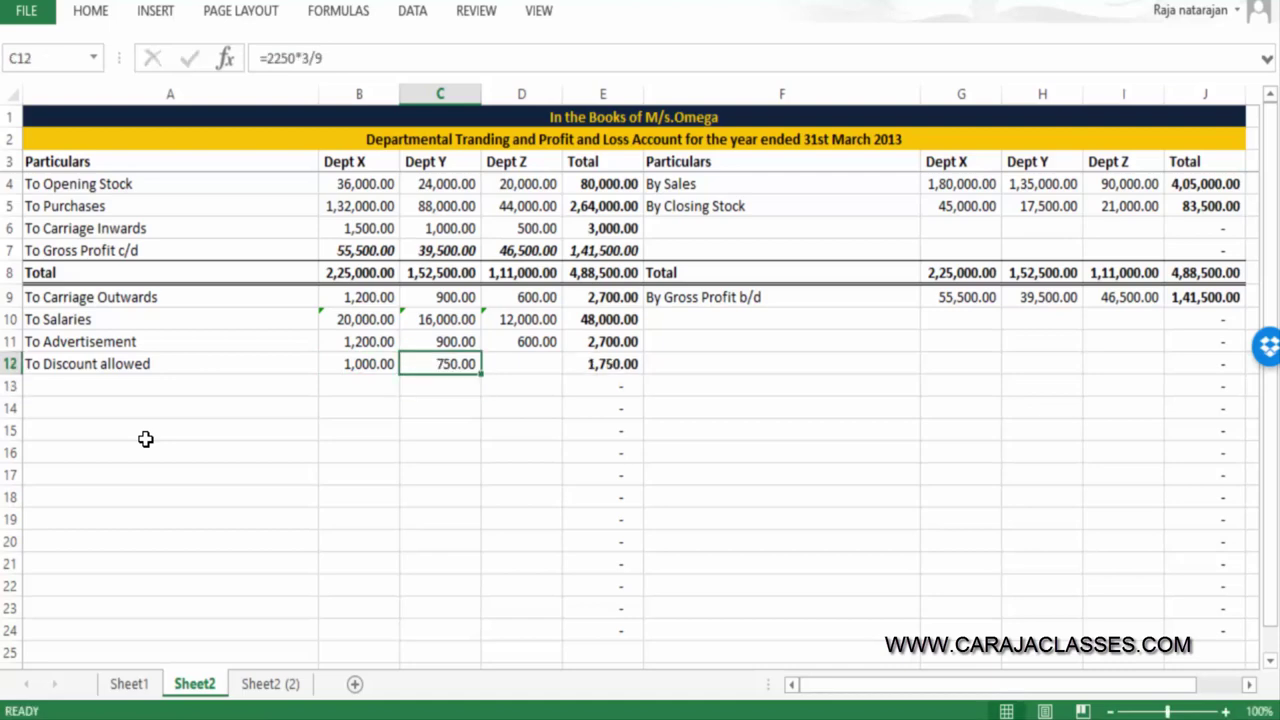
pyautogui.hotkey('ctrl', 'c')
pyautogui.press('Right')
pyautogui.hotkey('ctrl', 'v')
pyautogui.press('F2')
pyautogui.press('Left')
pyautogui.press('Left')
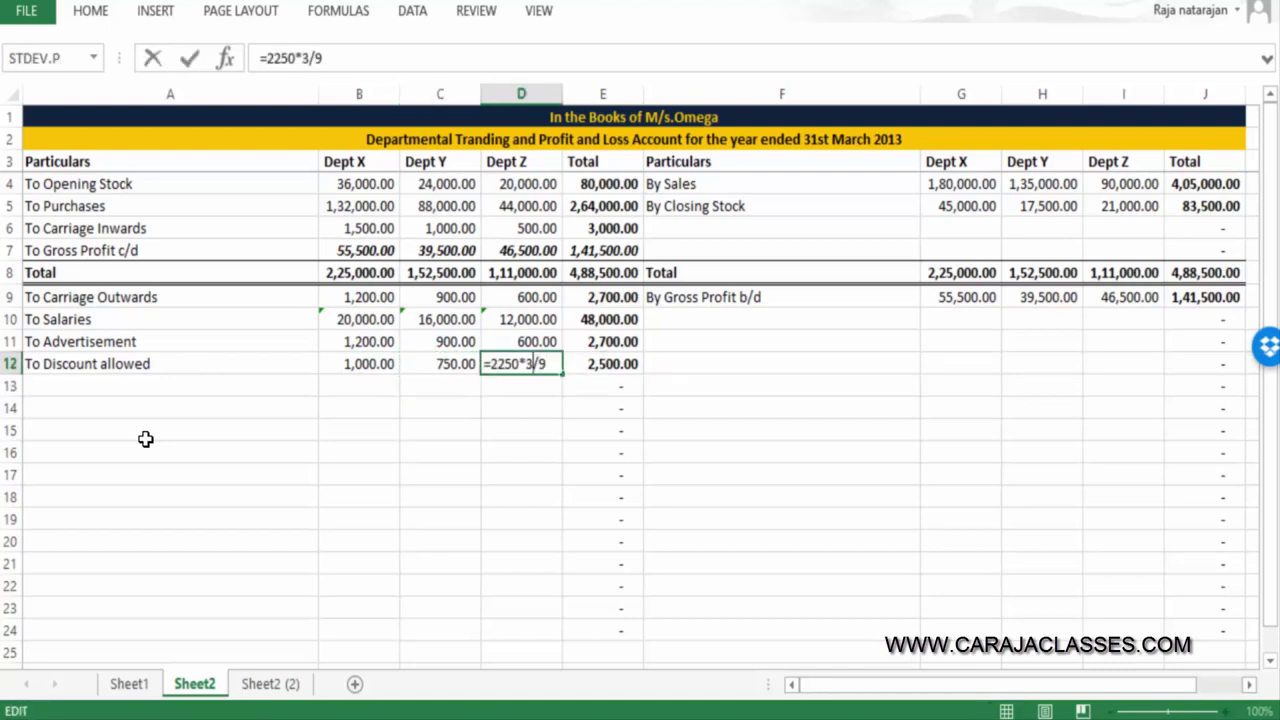
pyautogui.press('Return')
pyautogui.press('Up')
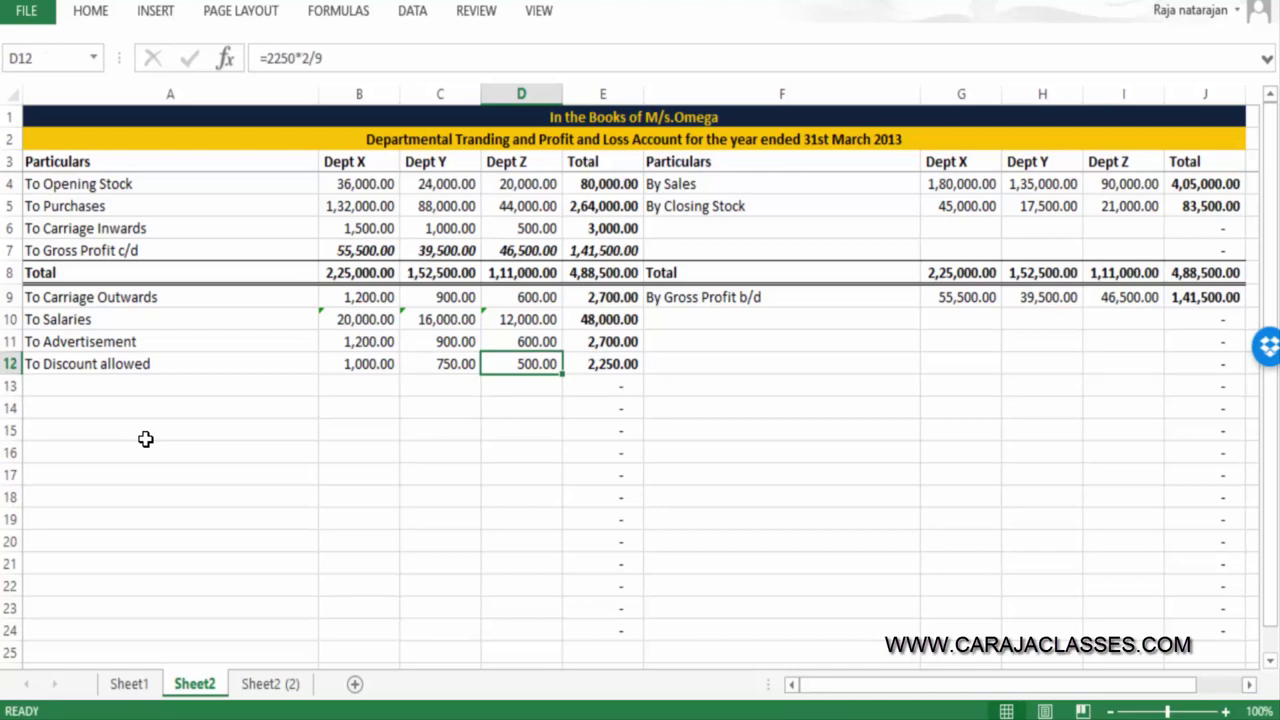
# Review the discount received item on Sheet1 and add "Discount Received" in A9 of the working note on Sheet2 (2)
pyautogui.click(130, 694)
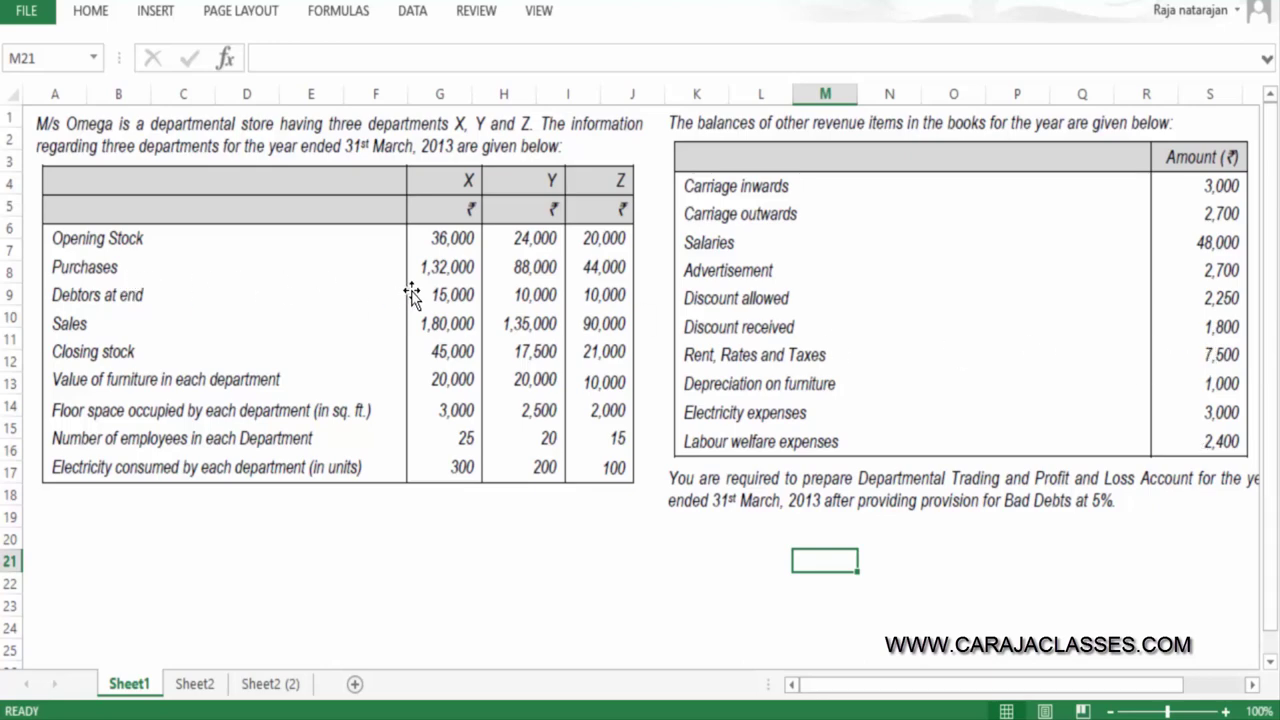
pyautogui.click(270, 684)
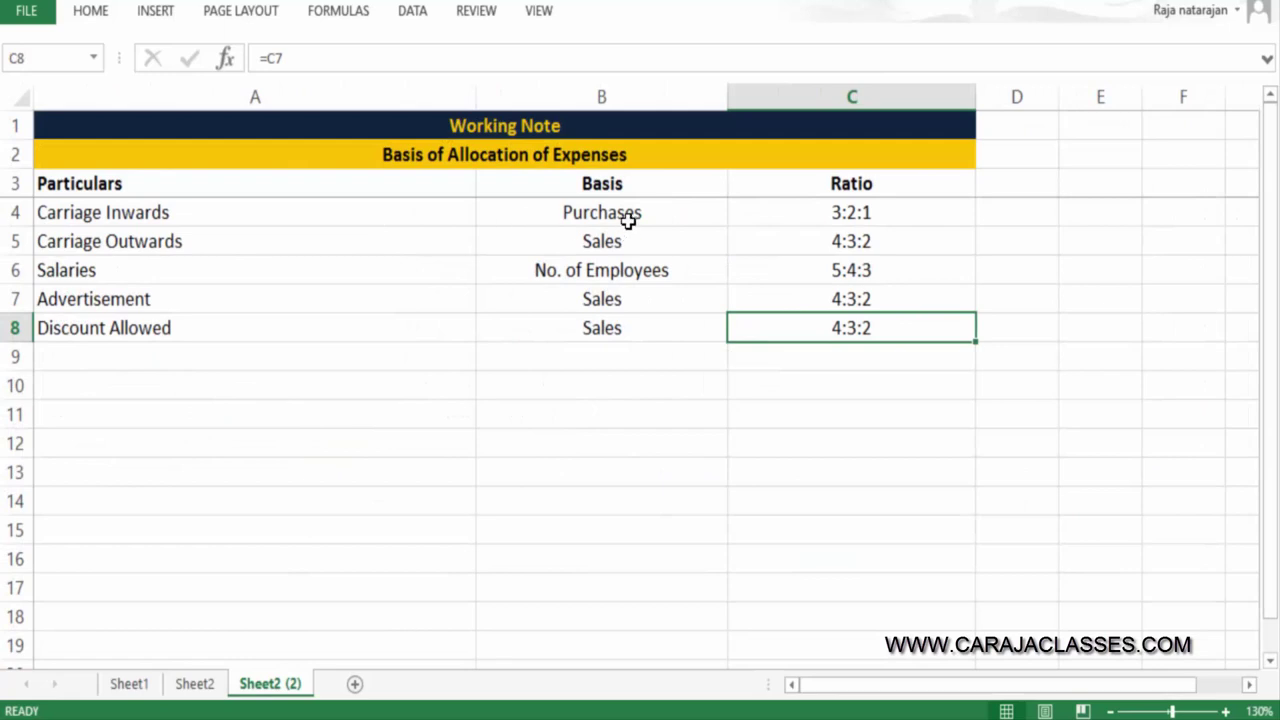
pyautogui.click(346, 355)
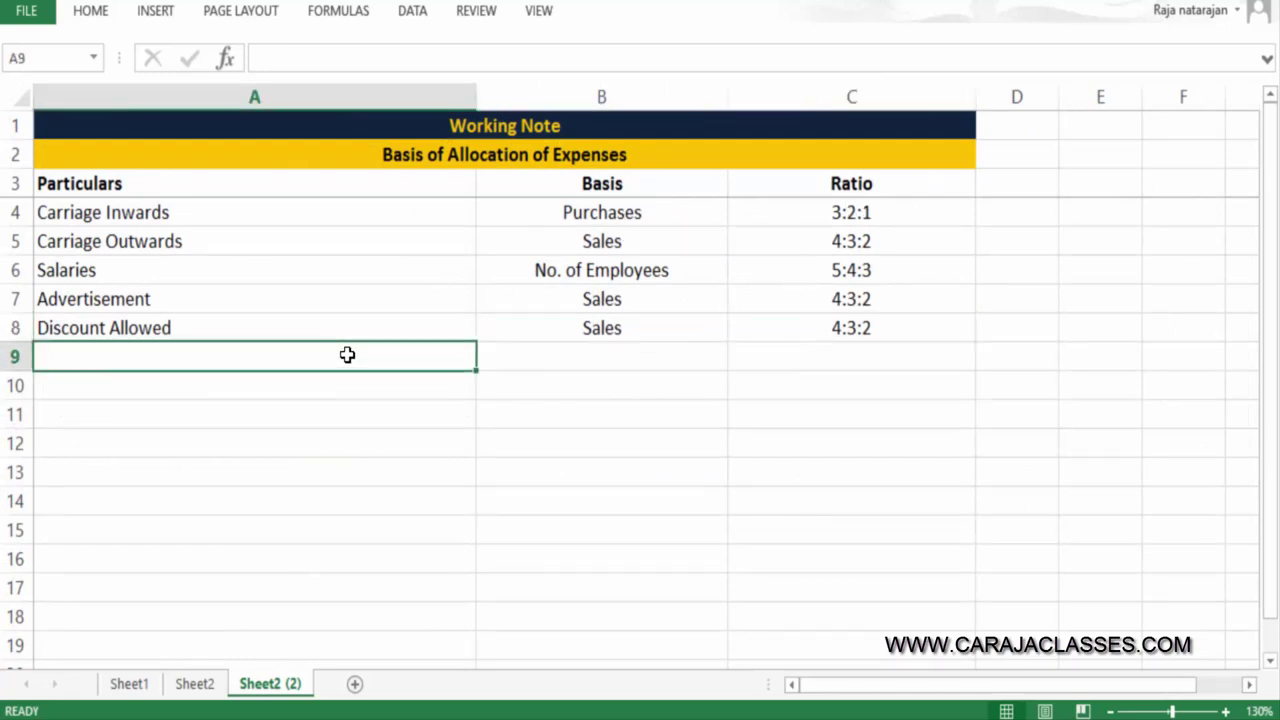
pyautogui.write('Disco')
pyautogui.press('Delete')
pyautogui.write('unt Received')
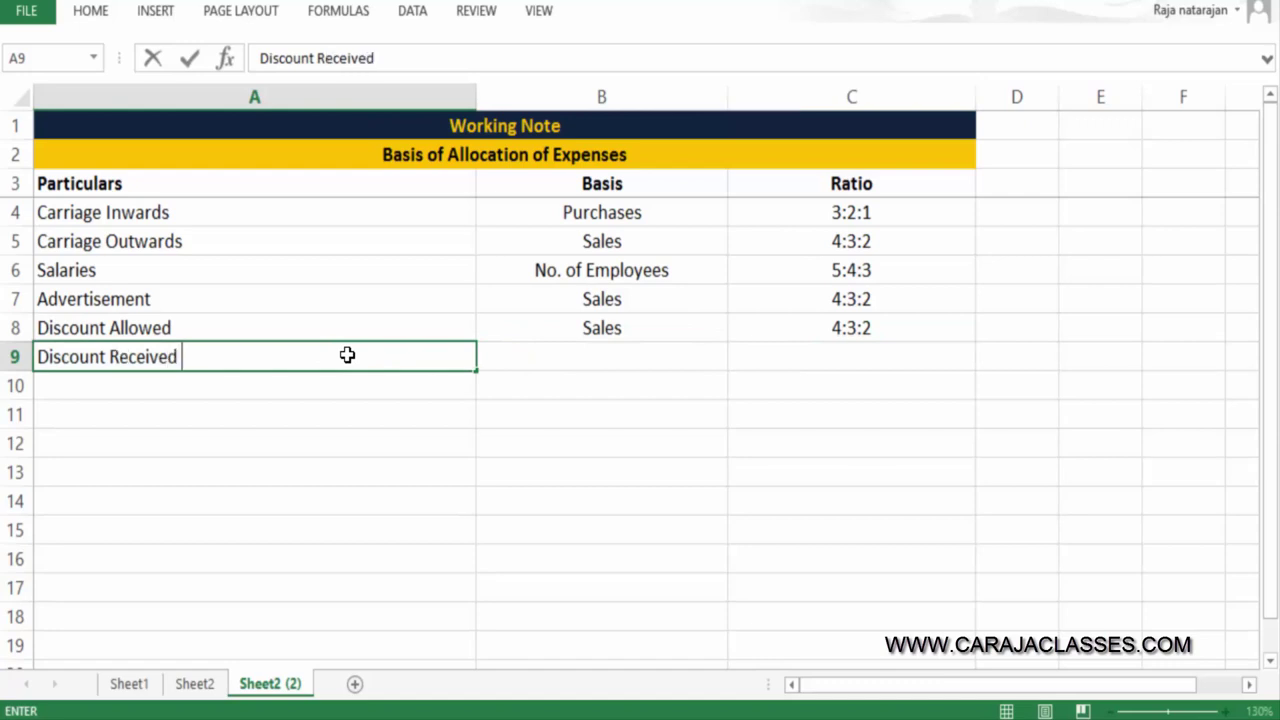
pyautogui.press('Tab')
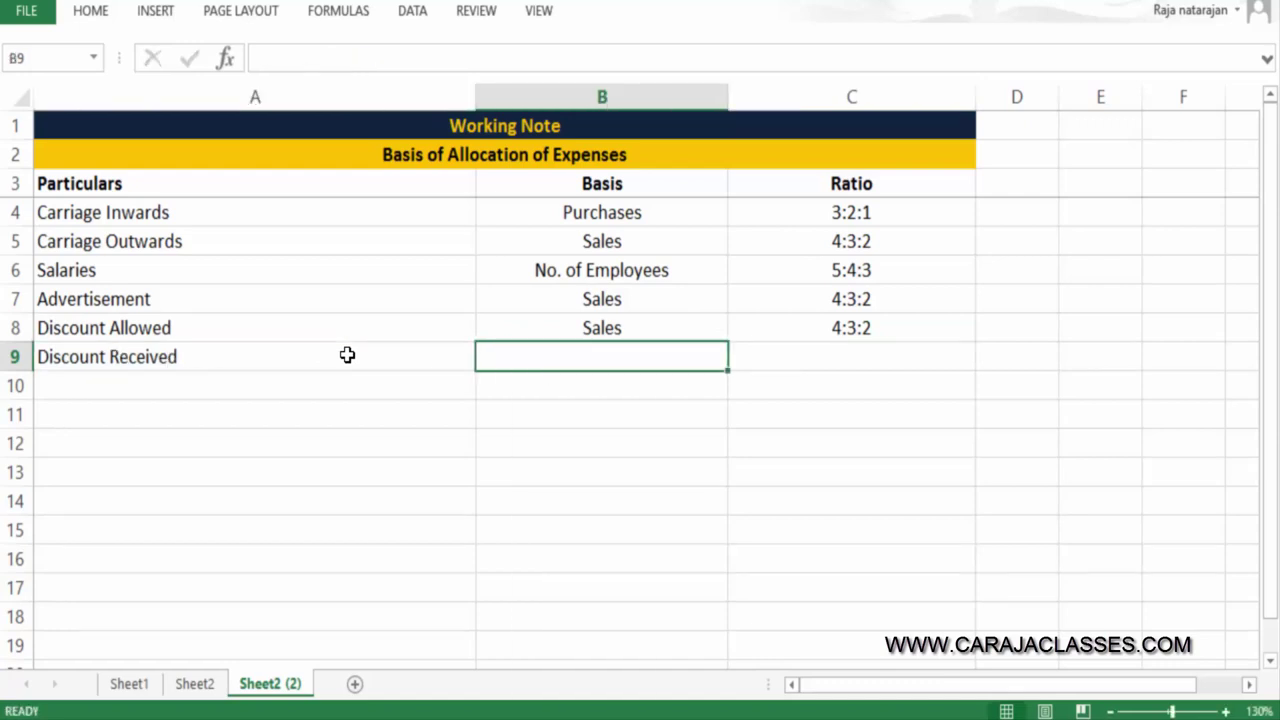
# Link the Discount Received basis in B9 to the Purchases basis with =B4, and copy the formula to the ratio cell C9
pyautogui.write('=')
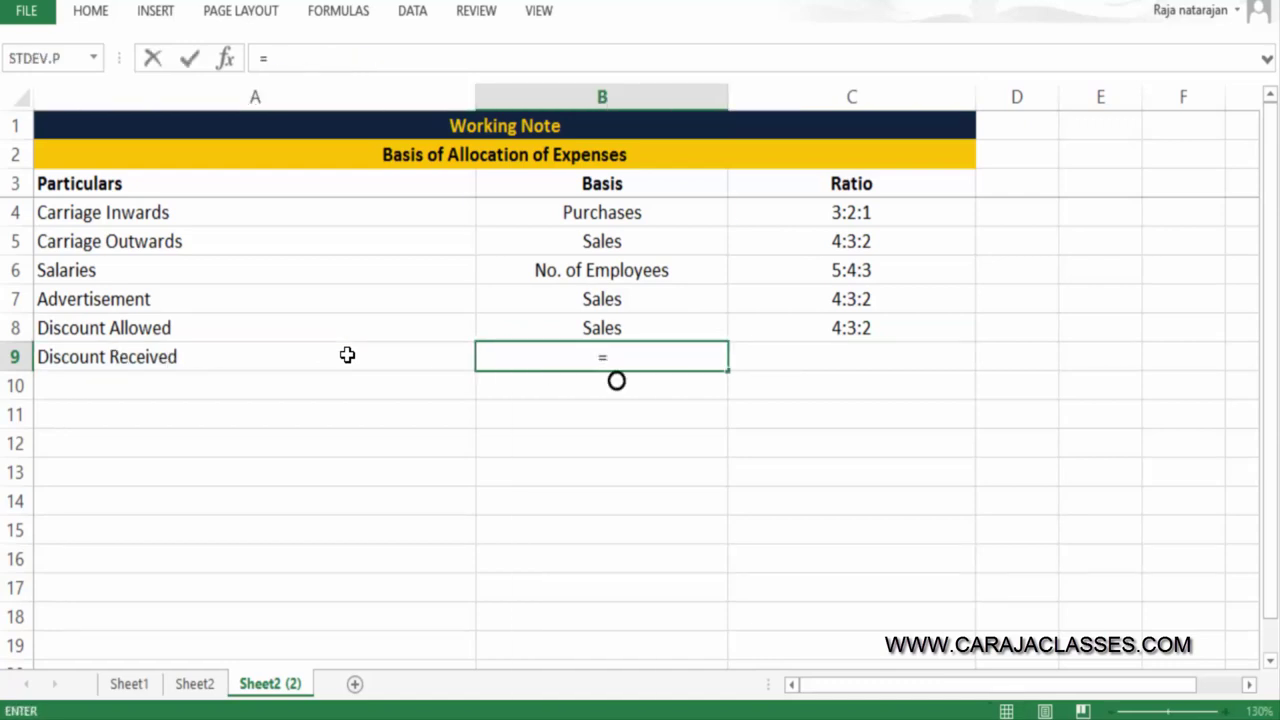
pyautogui.press('Up')
pyautogui.press('Up')
pyautogui.press('Up')
pyautogui.press('Up')
pyautogui.press('Up')
pyautogui.press('Return')
pyautogui.press('Up')
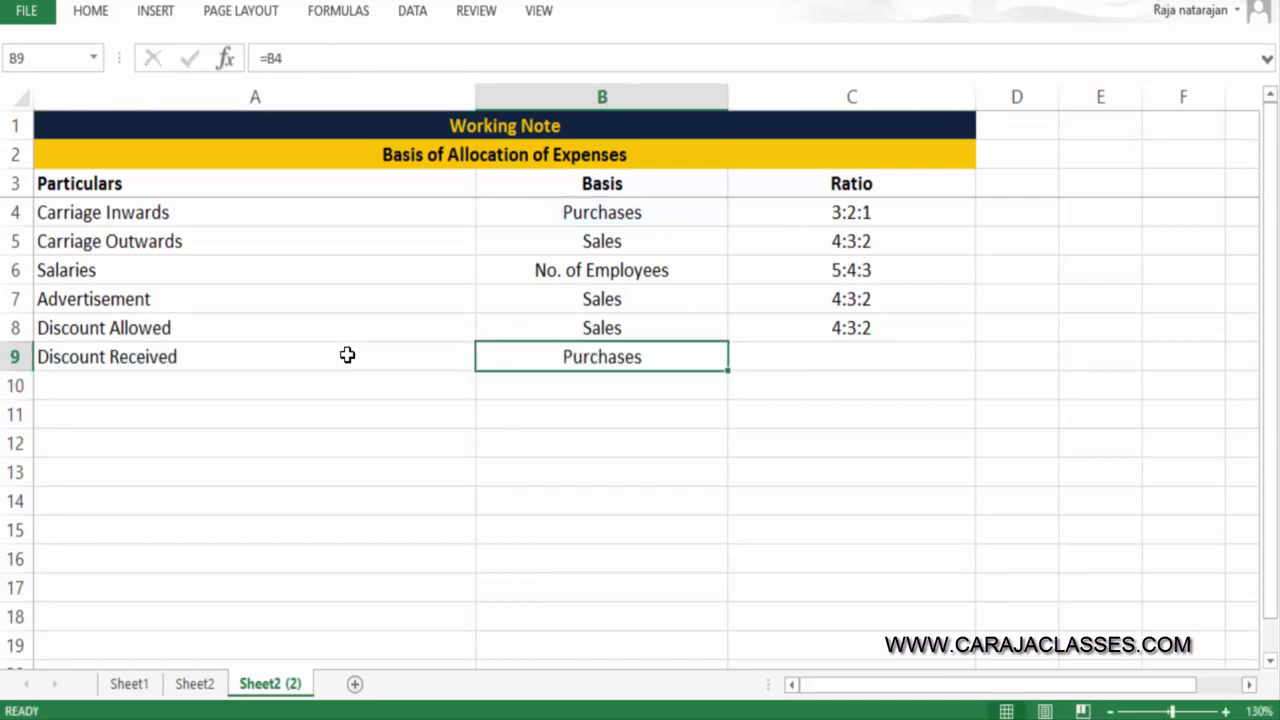
pyautogui.hotkey('ctrl', 'c')
pyautogui.press('Right')
pyautogui.press('Return')
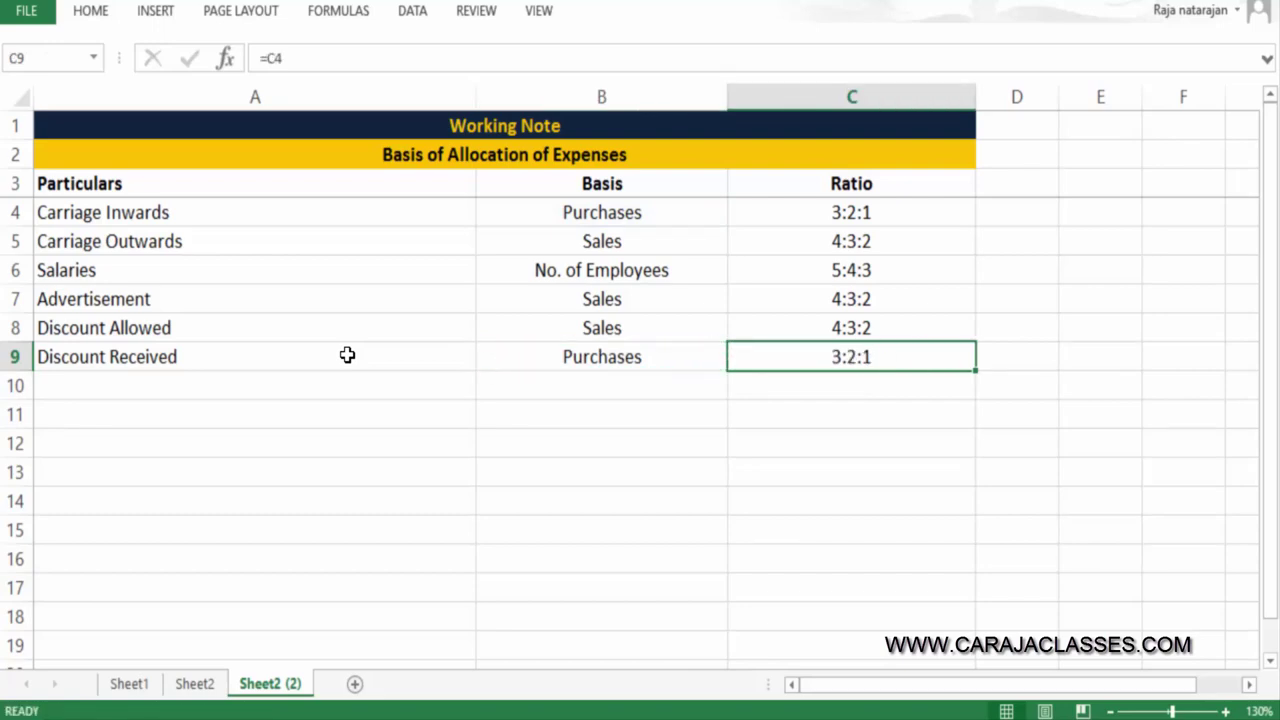
# Add the "By Discount Received" entry in F10 of the departmental account on Sheet2
pyautogui.click(192, 686)
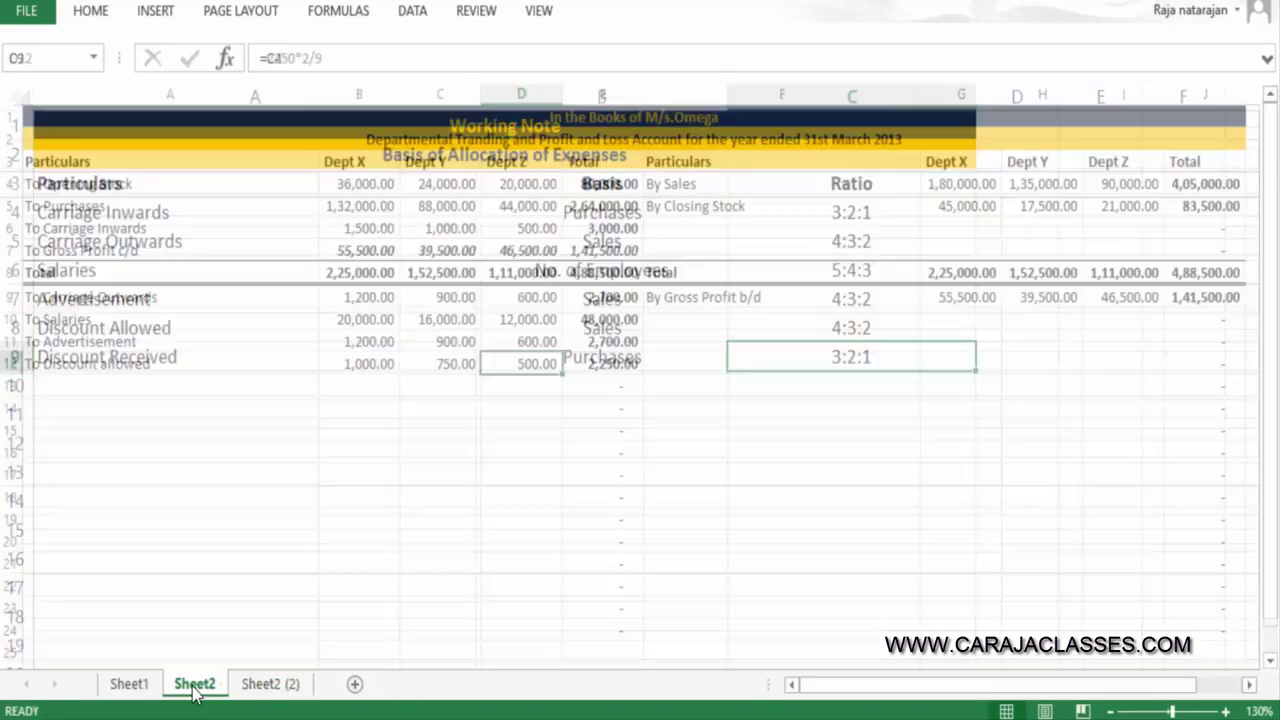
pyautogui.click(739, 317)
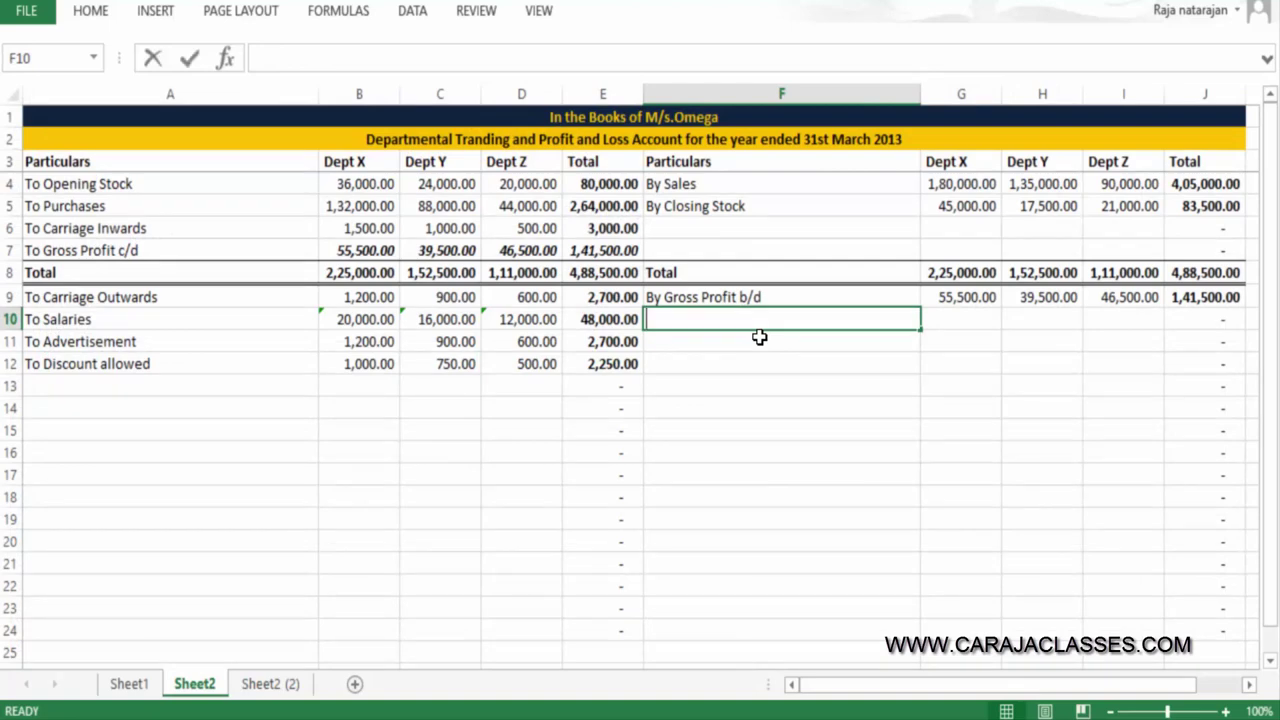
pyautogui.write('By Discount Re')
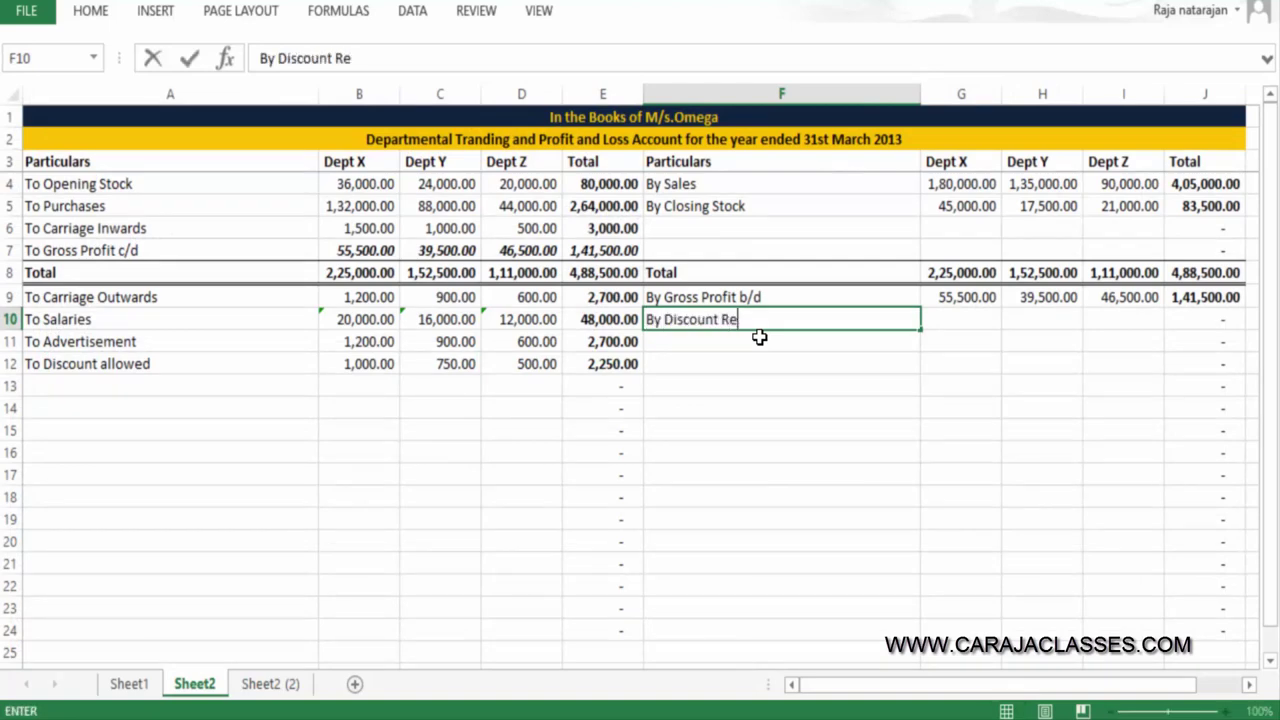
pyautogui.write('ceived')
pyautogui.press('Tab')
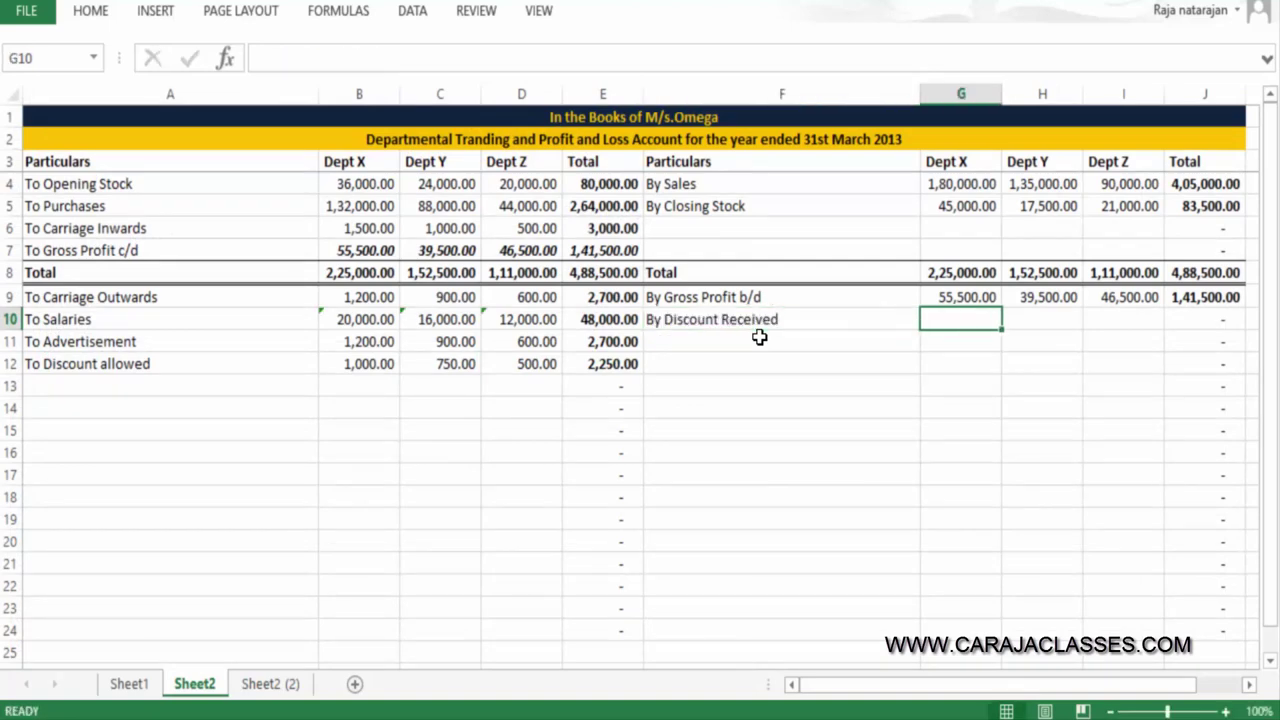
# Check the discount received amount on Sheet1 and calculate Dept X's share in G10 of Sheet2 with =1800*3/6
pyautogui.hotkey('ctrl', 'pageup')
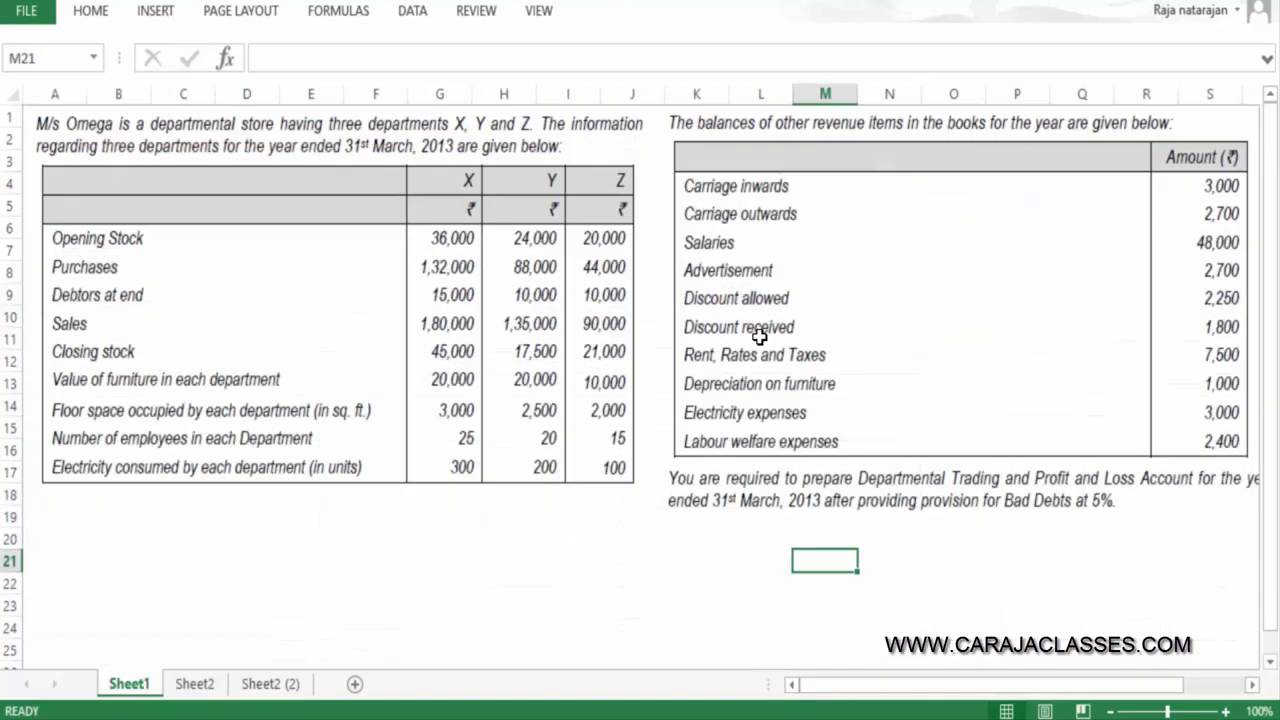
pyautogui.hotkey('ctrl', 'pagedown')
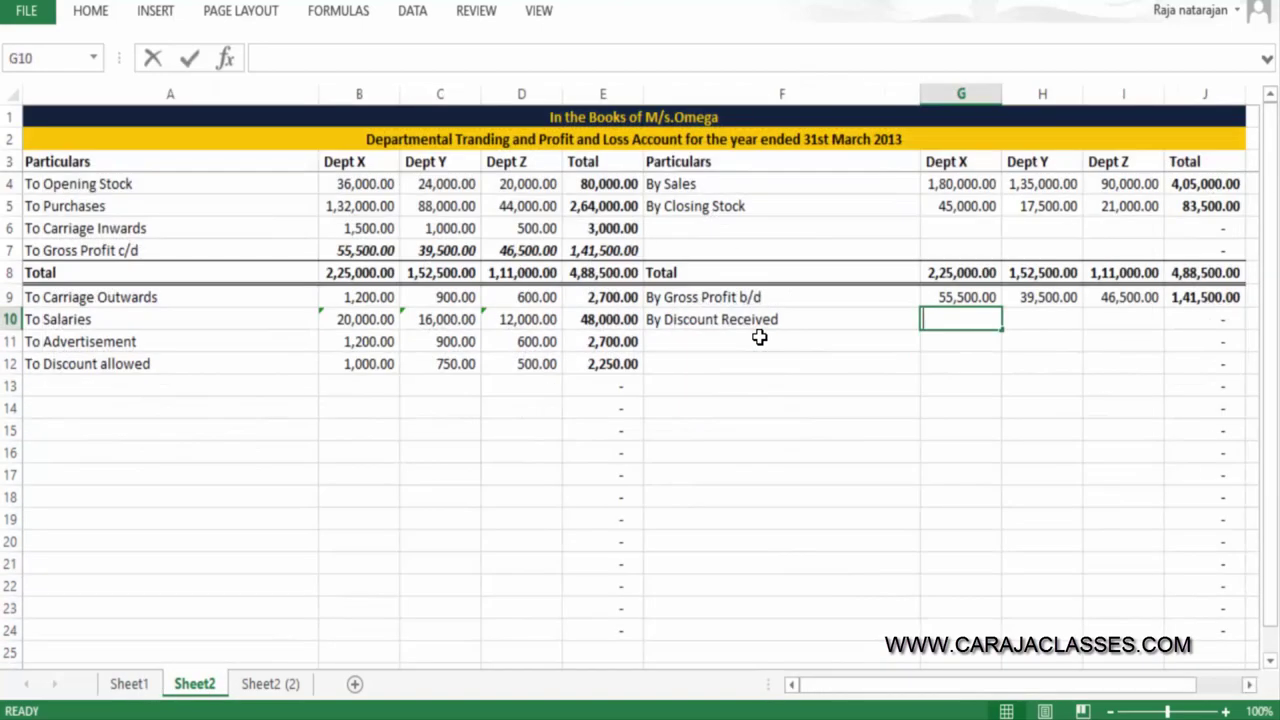
pyautogui.write('=1800')
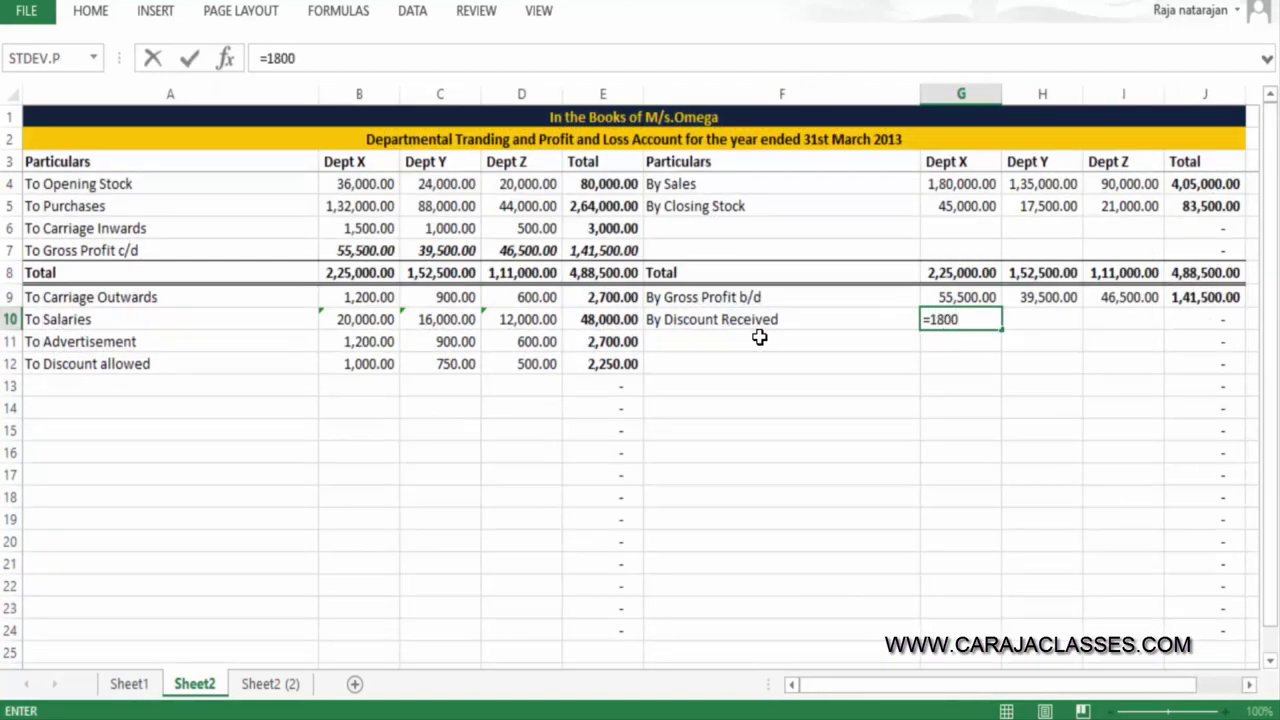
pyautogui.write('*3/6')
pyautogui.press('Return')
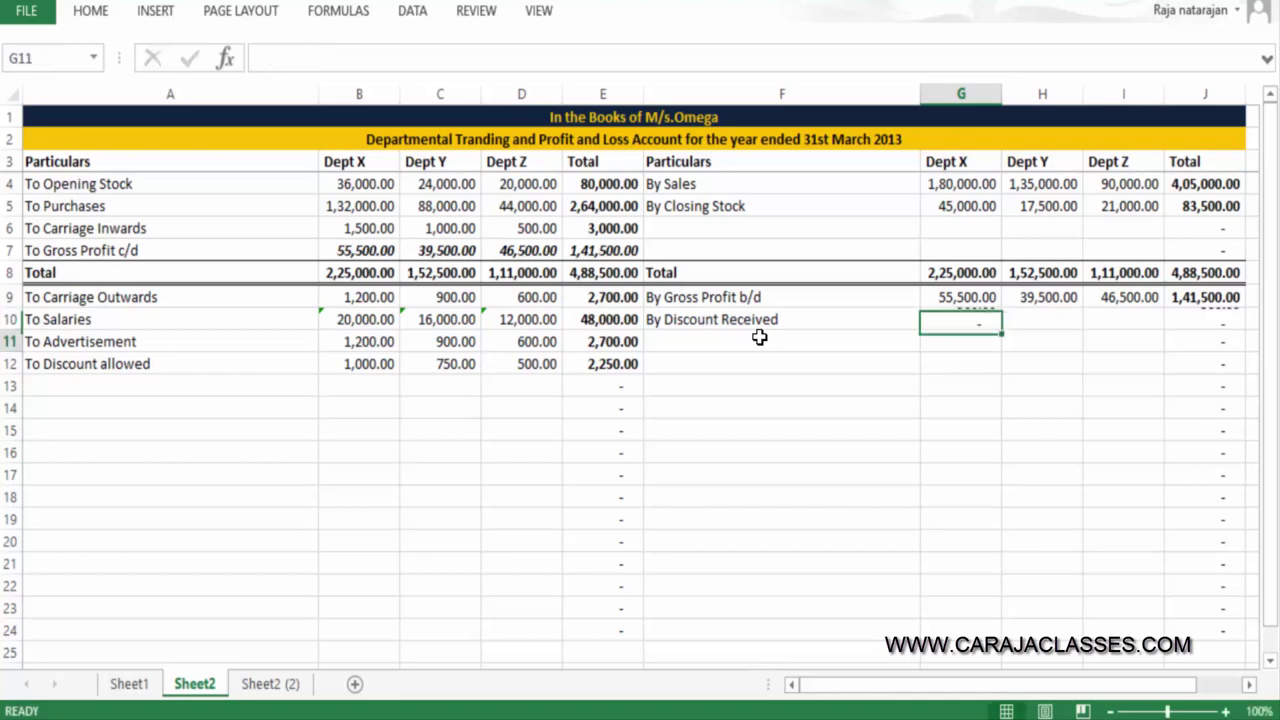
# Copy the discount received formula to H10 and change it to =1800*2/6 for Dept Y's share
pyautogui.press('Up')
pyautogui.hotkey('ctrl', 'c')
pyautogui.press('Right')
pyautogui.press('Return')
pyautogui.press('F2')
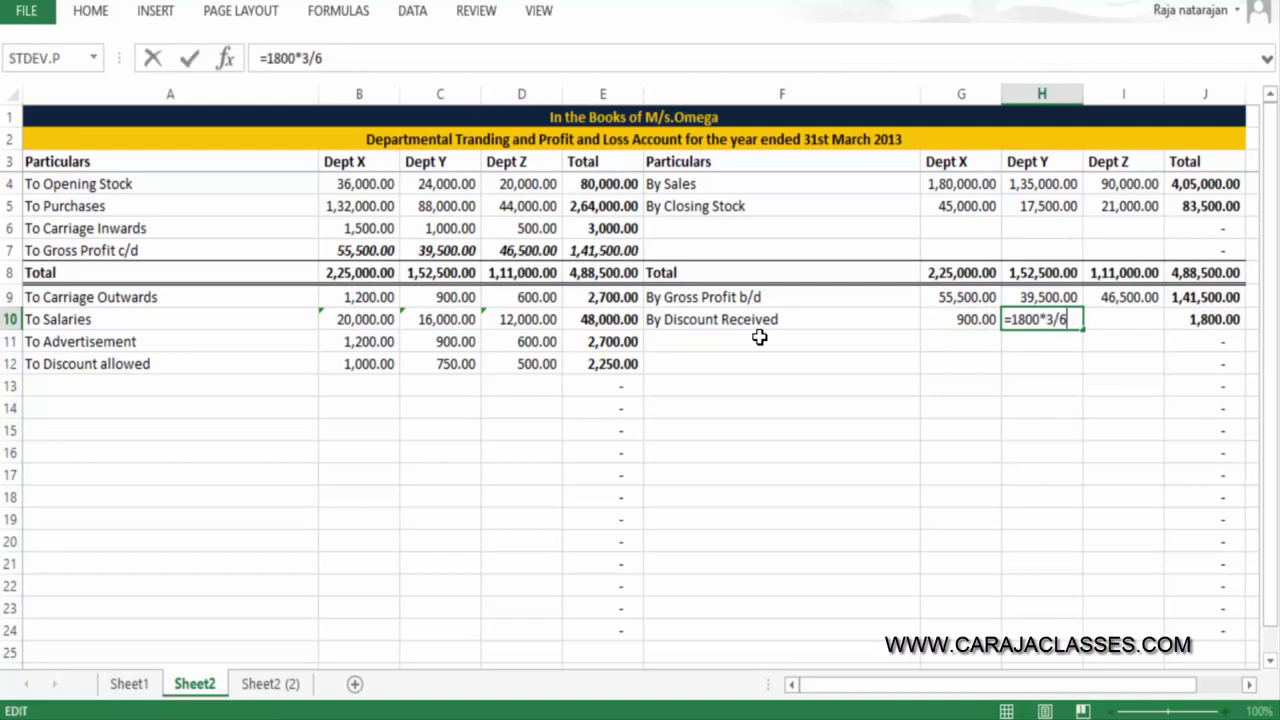
pyautogui.press('BackSpace')
pyautogui.write('2')
pyautogui.press('Return')
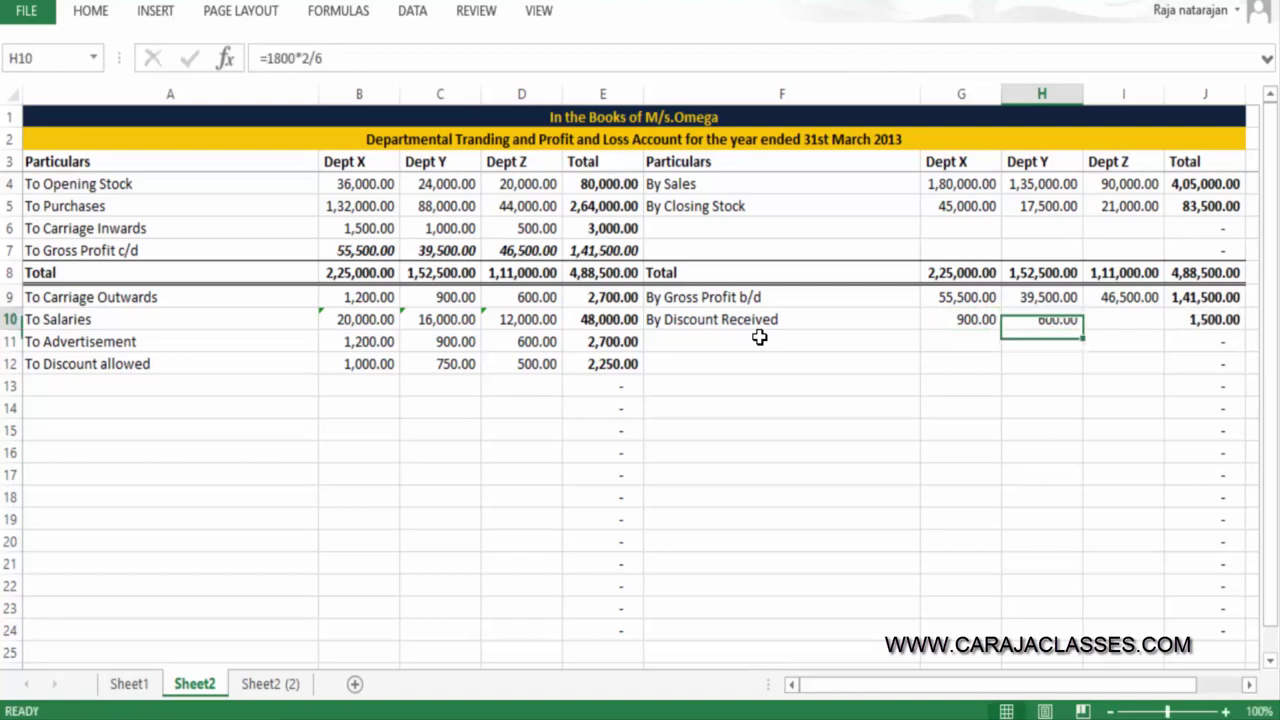
# Copy the discount received formula to I10 and change it to =1800*1/6 for Dept Z's share
pyautogui.press('Up')
pyautogui.hotkey('ctrl', 'c')
pyautogui.press('Right')
pyautogui.press('Return')
pyautogui.press('F2')
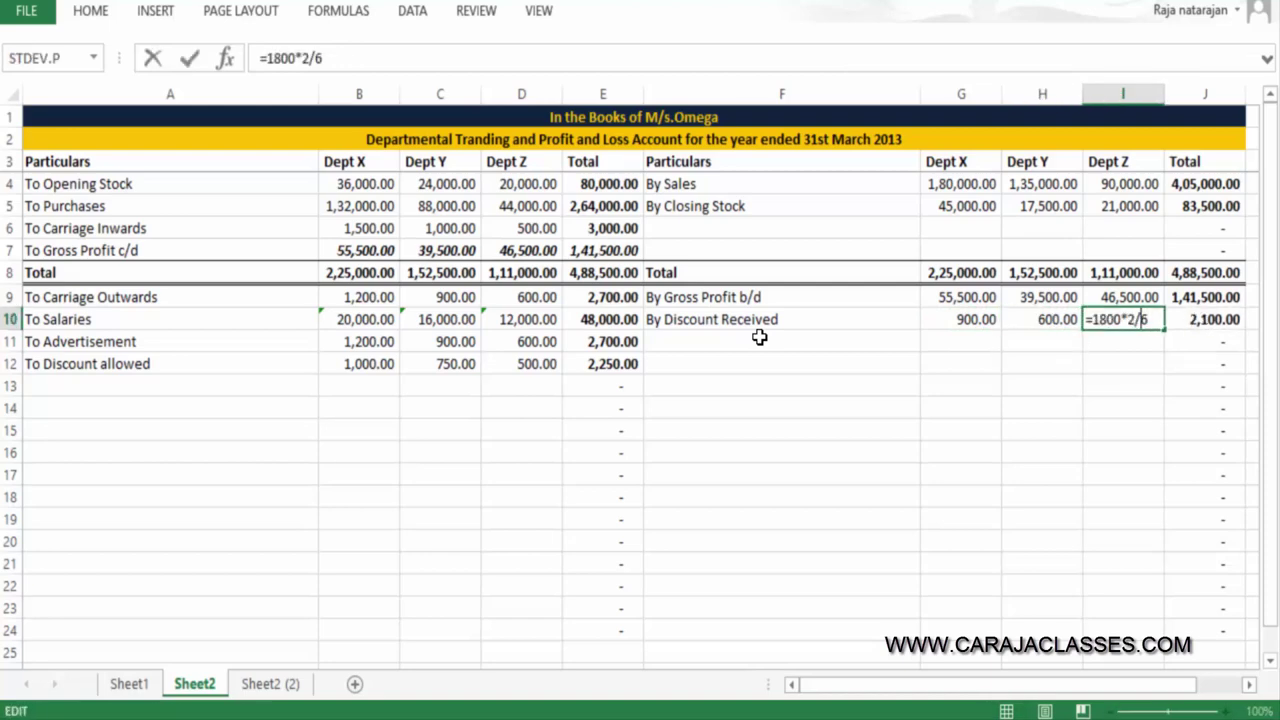
pyautogui.press('Return')
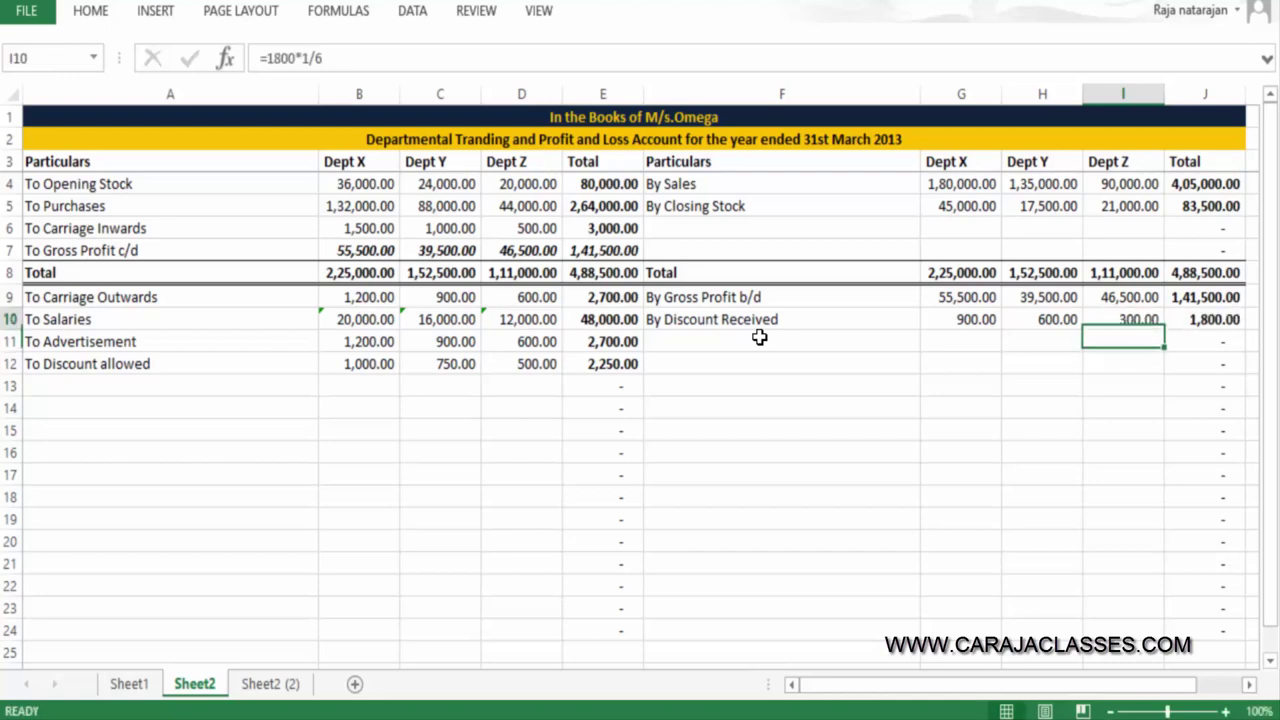
pyautogui.press('Up')
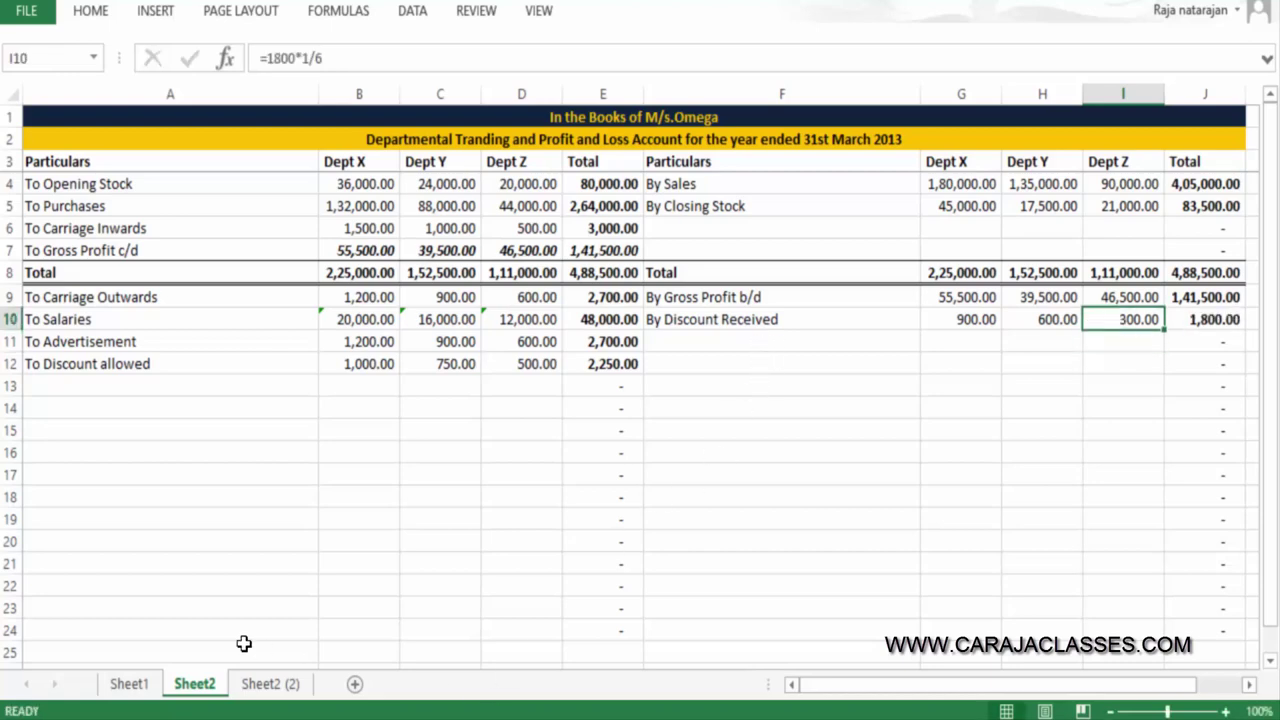
# Check the expense items on Sheet1 and add Rent, Rates and Taxes with basis "Floor Space occupied" in row 10 of the working note
pyautogui.click(140, 682)
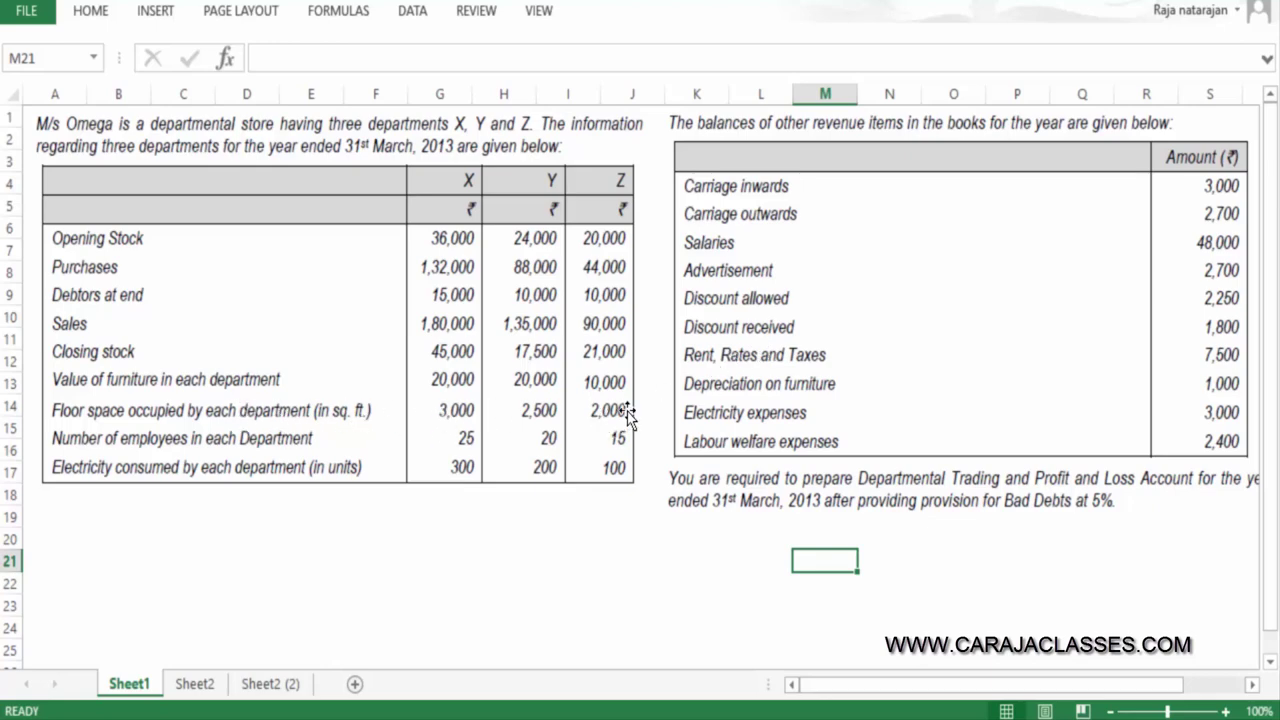
pyautogui.click(283, 694)
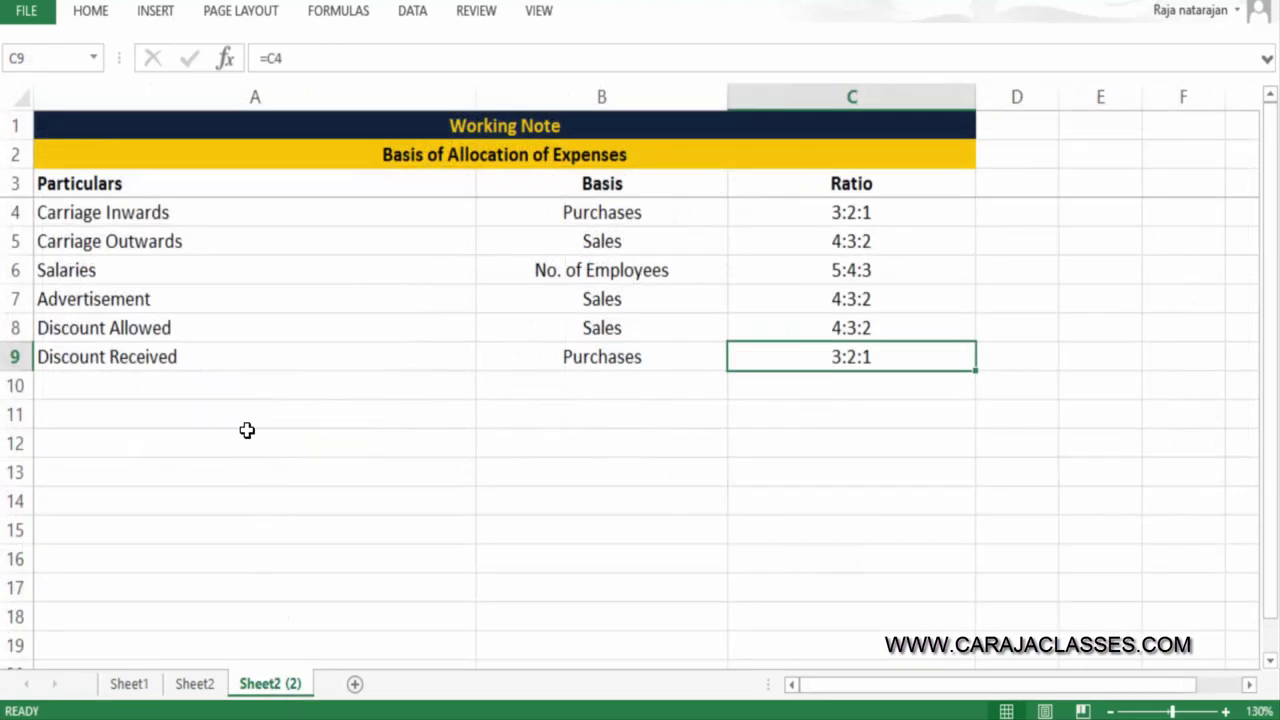
pyautogui.click(240, 383)
pyautogui.write('Rent')
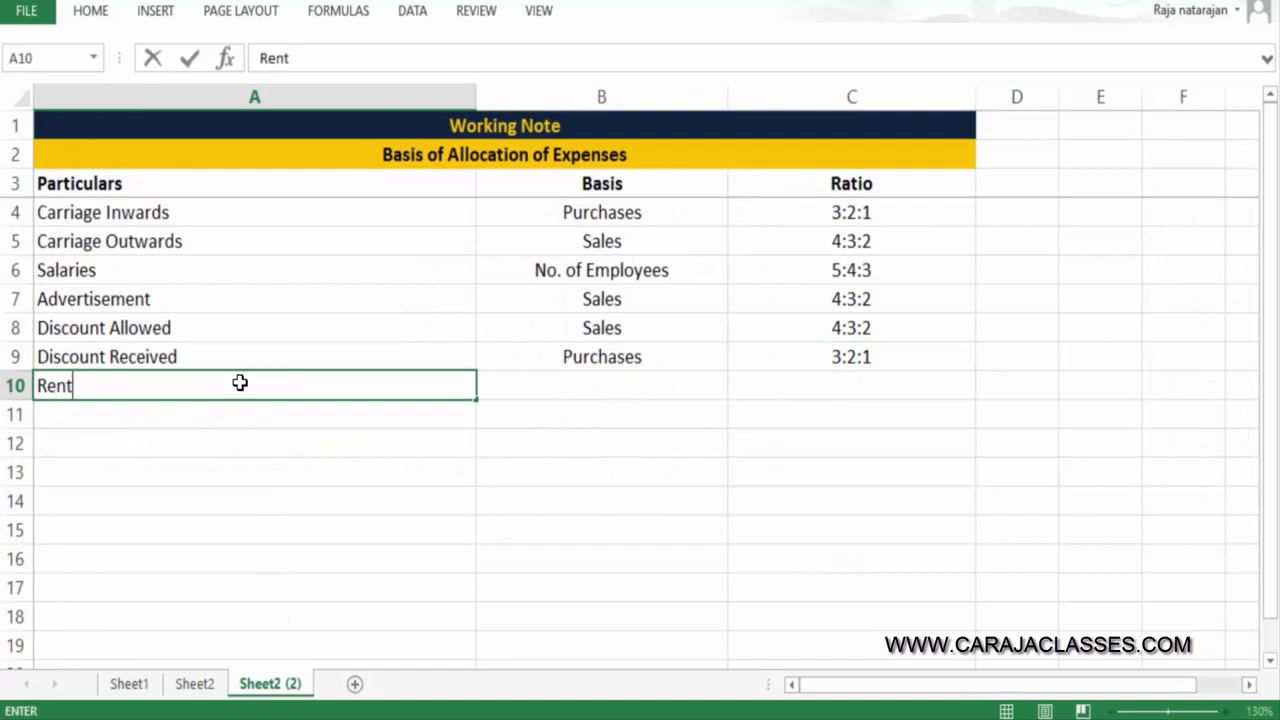
pyautogui.write(', Rates and Tax')
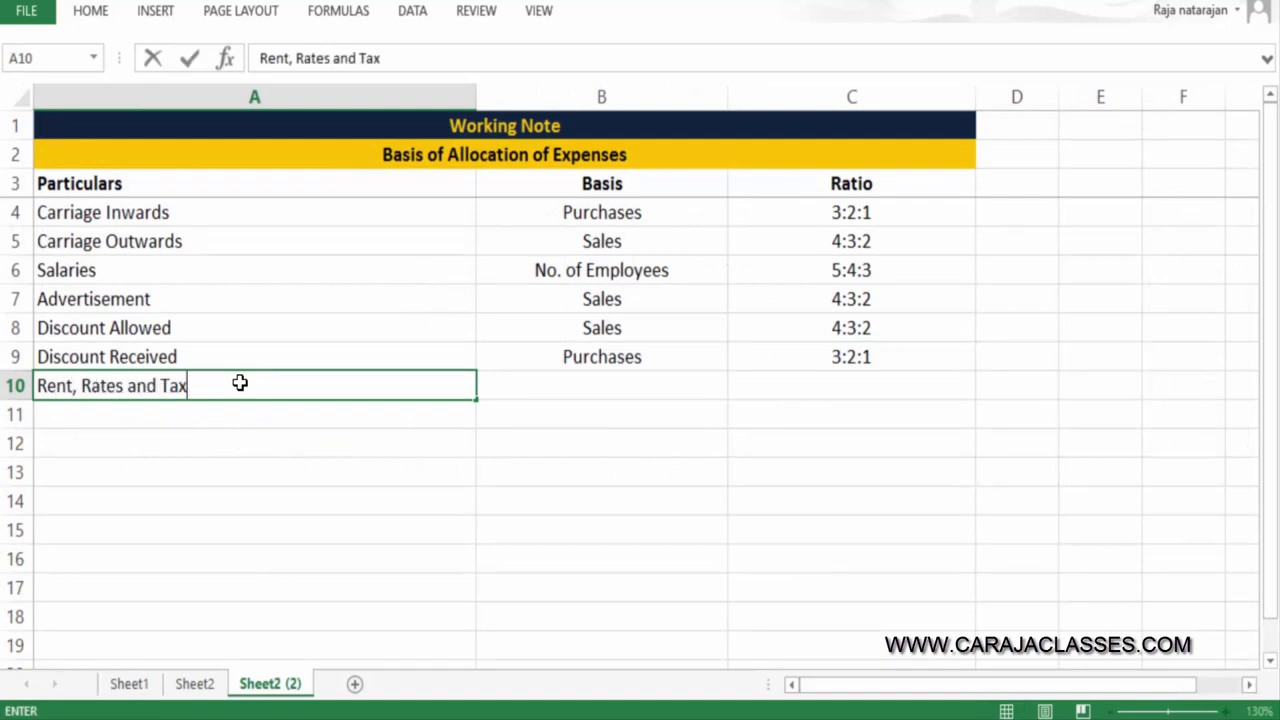
pyautogui.write('es')
pyautogui.press('Tab')
pyautogui.write('Floo')
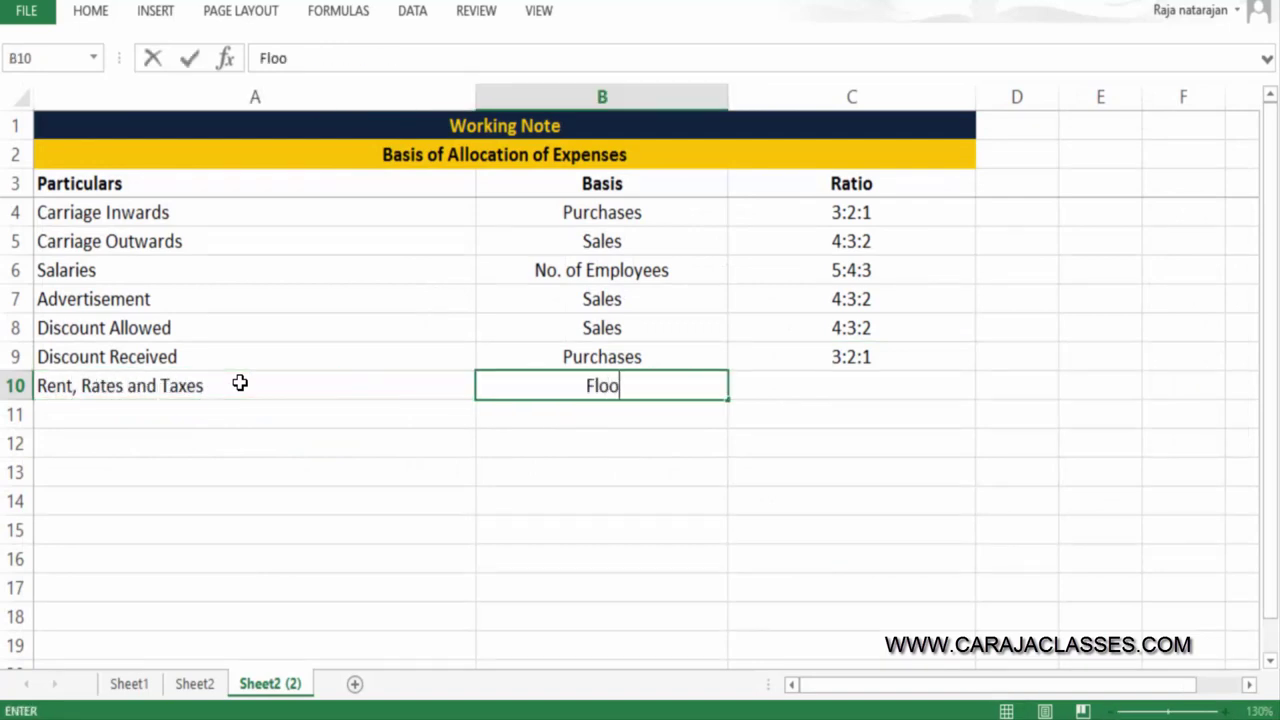
pyautogui.write('r Space ')
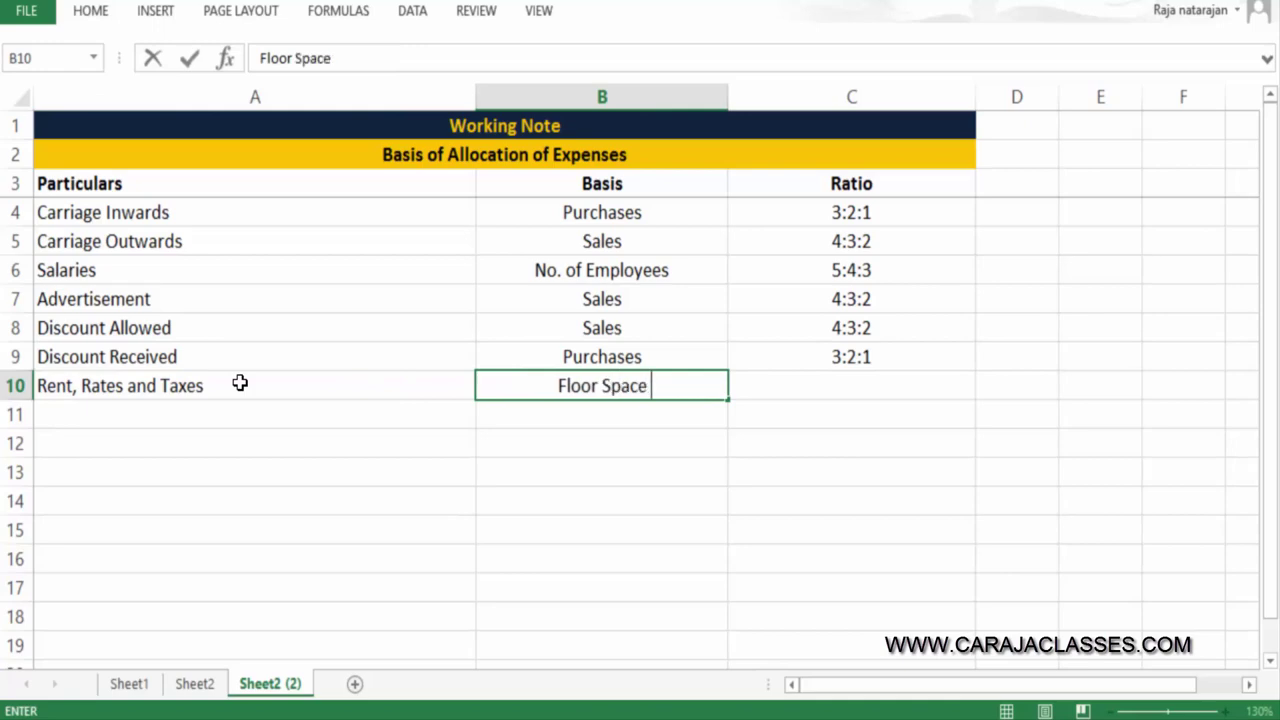
pyautogui.write('occupied')
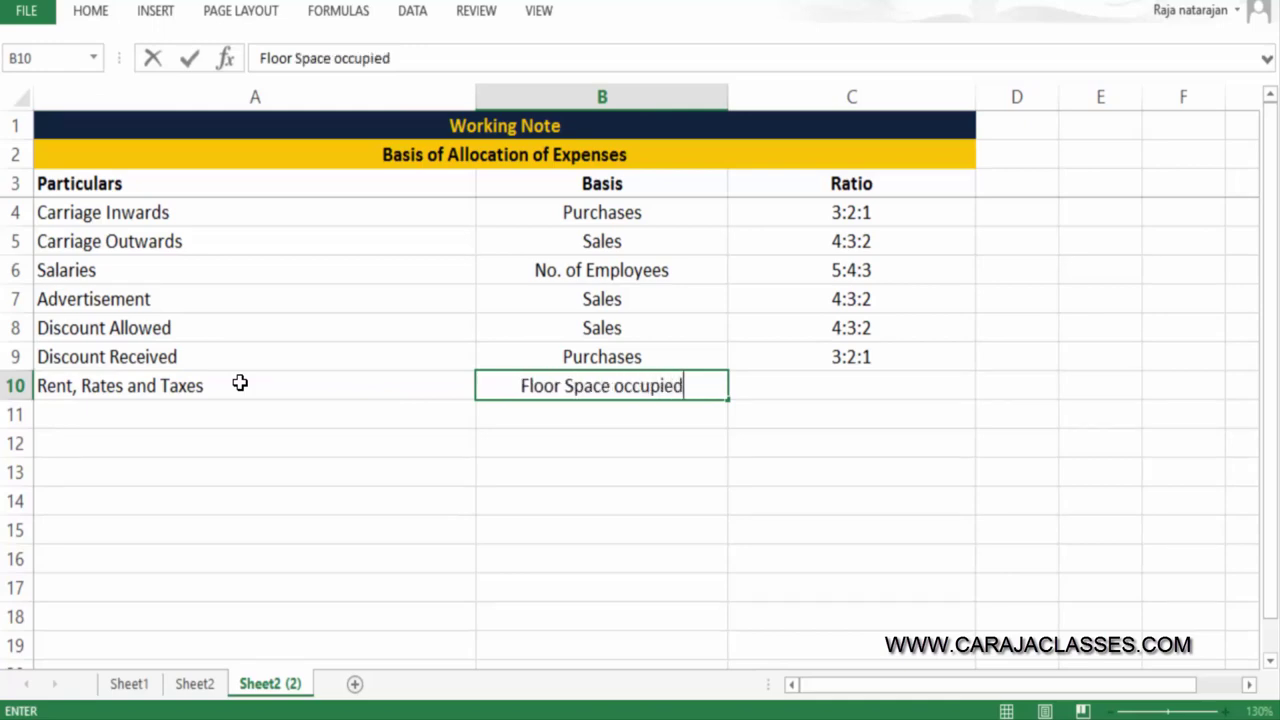
pyautogui.press('Tab')
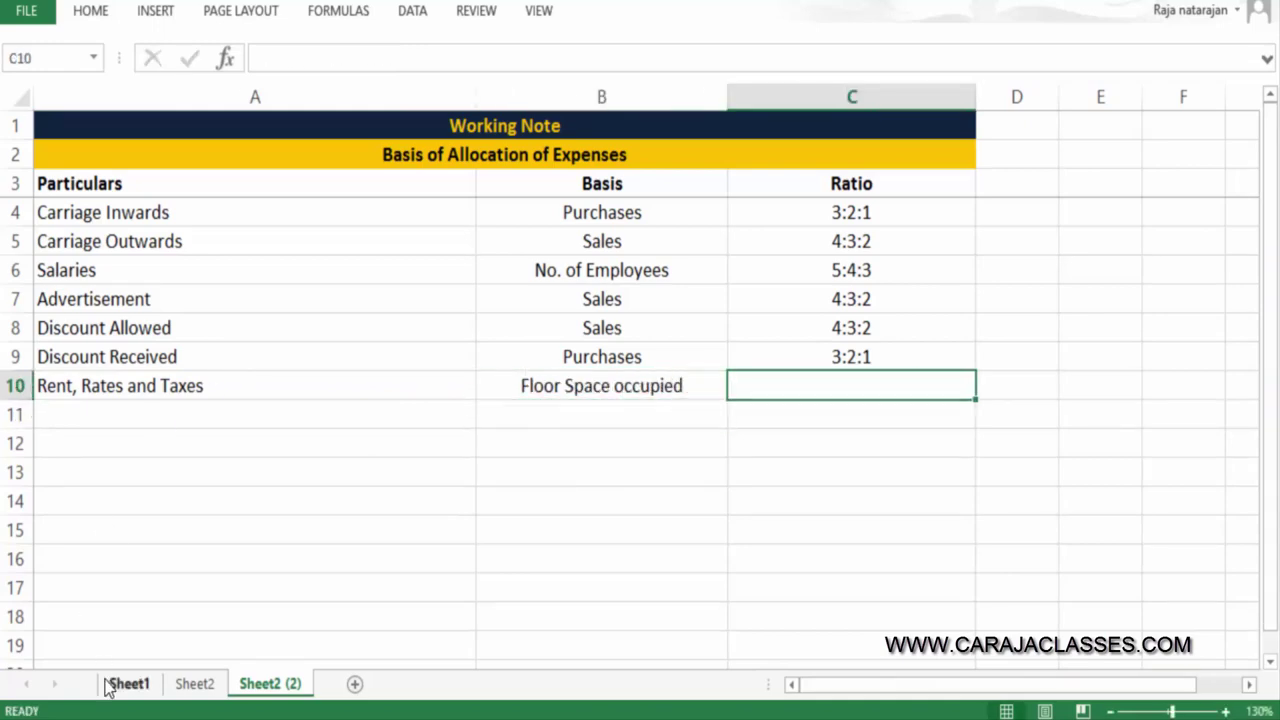
# Check the departments' floor space on Sheet1 and enter the ratio 6:5:4 in C10 of the working note
pyautogui.click(112, 682)
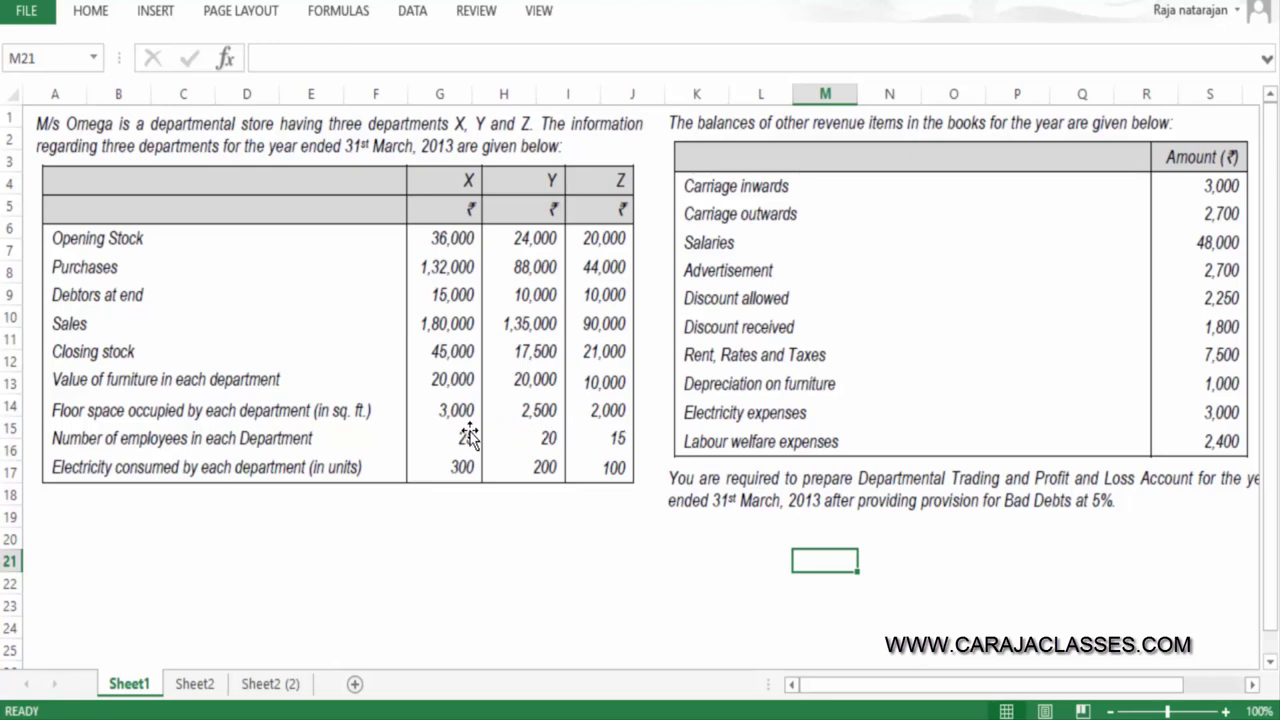
pyautogui.click(285, 688)
pyautogui.write("'")
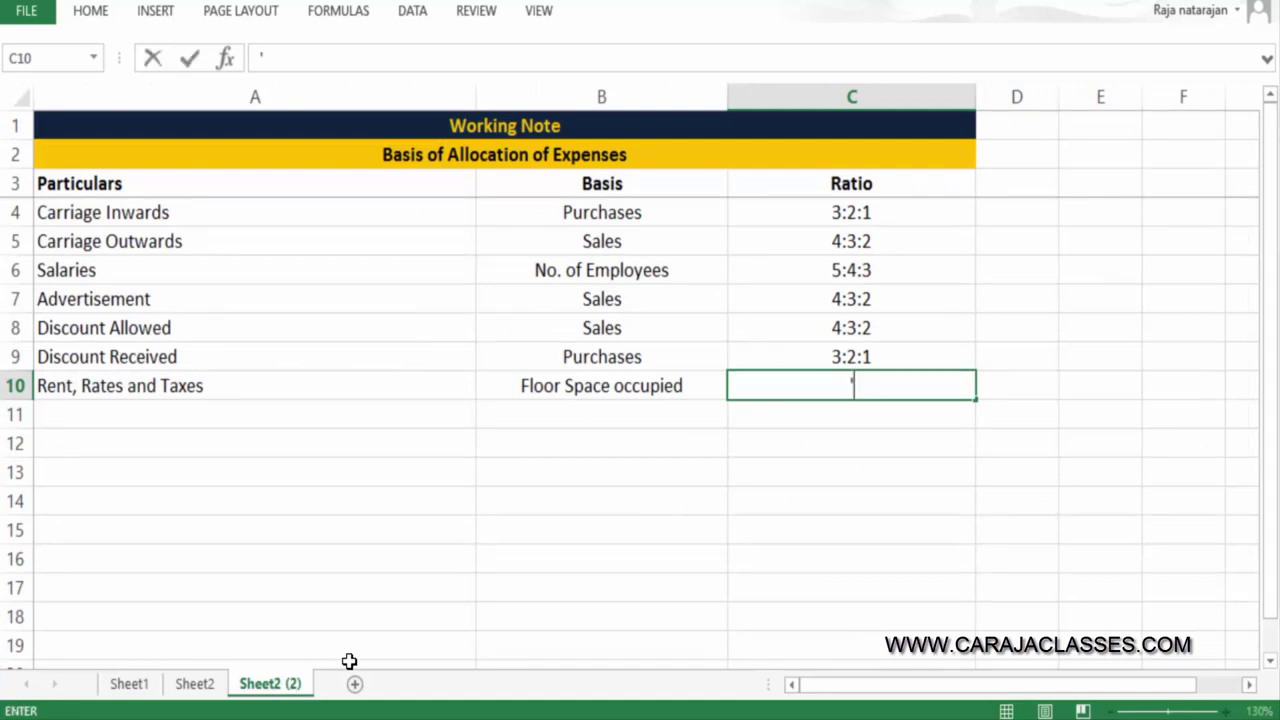
pyautogui.write('6:5:4')
pyautogui.press('Return')
pyautogui.press('Up')
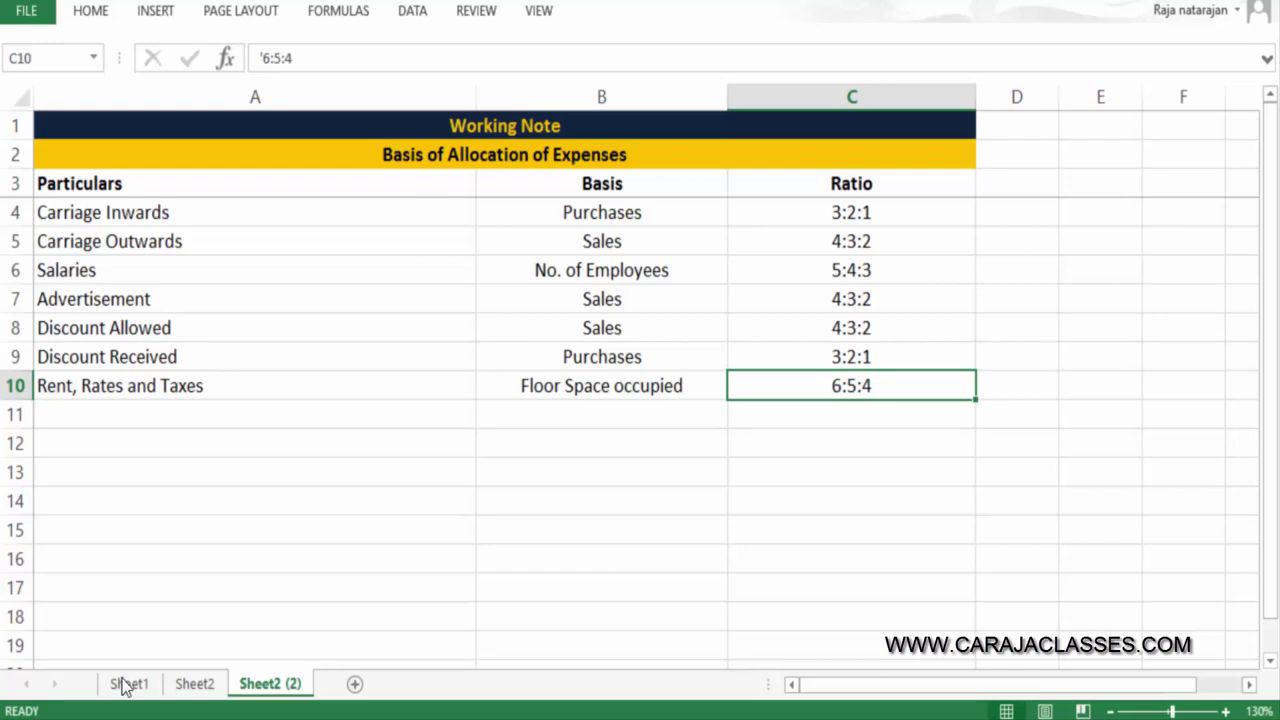
# Add the "To Rent, Rates and Taxes" entry in A13 of the departmental account on Sheet2
pyautogui.click(187, 684)
pyautogui.click(175, 396)
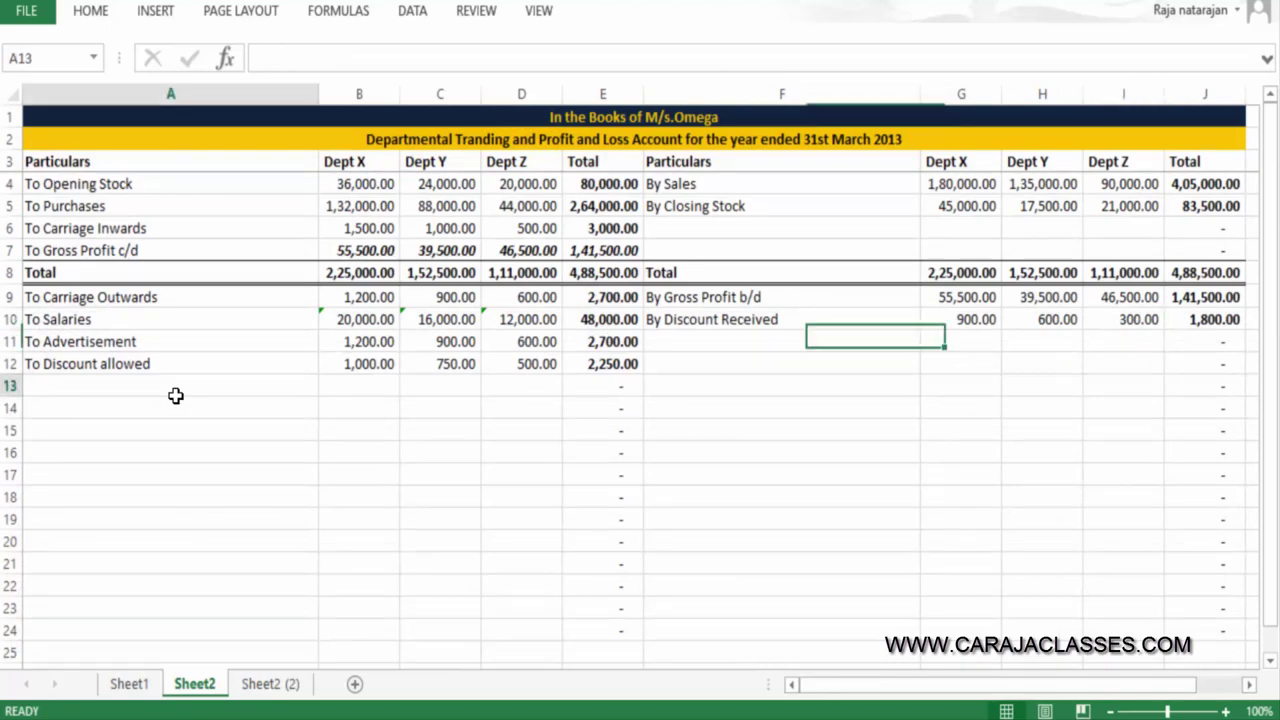
pyautogui.write('To Ren')
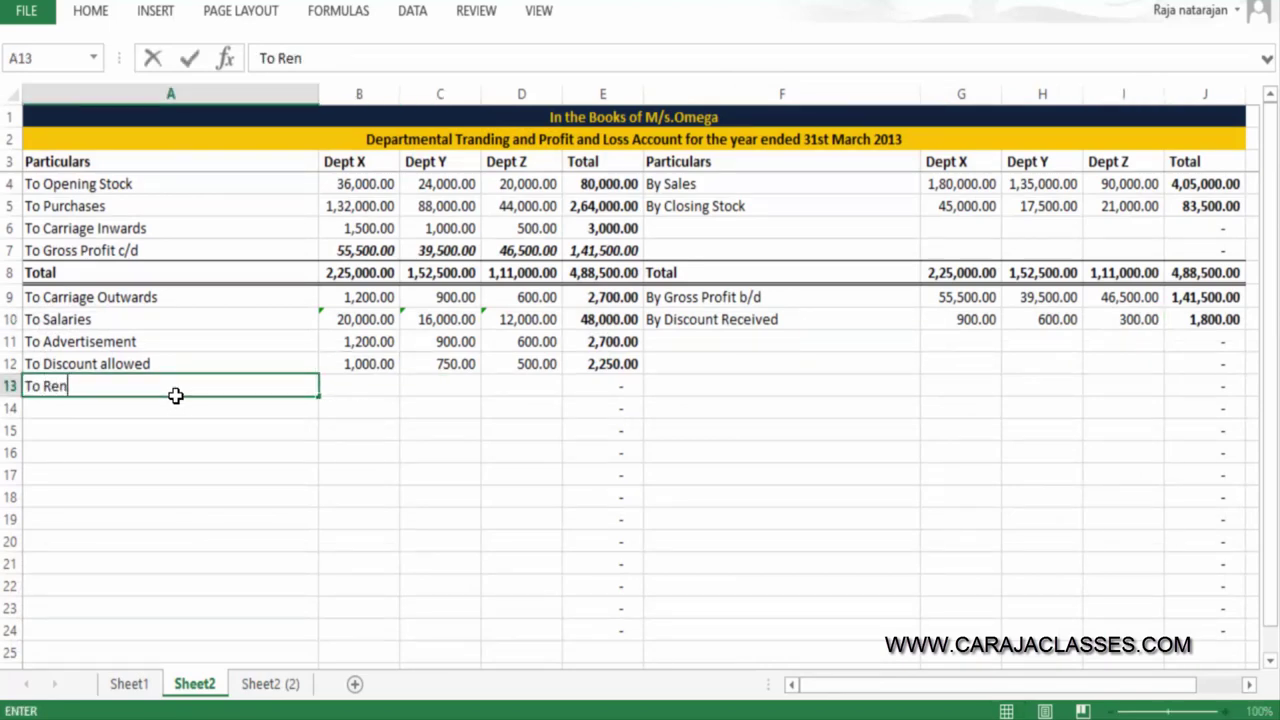
pyautogui.write('t, Rates and Tax')
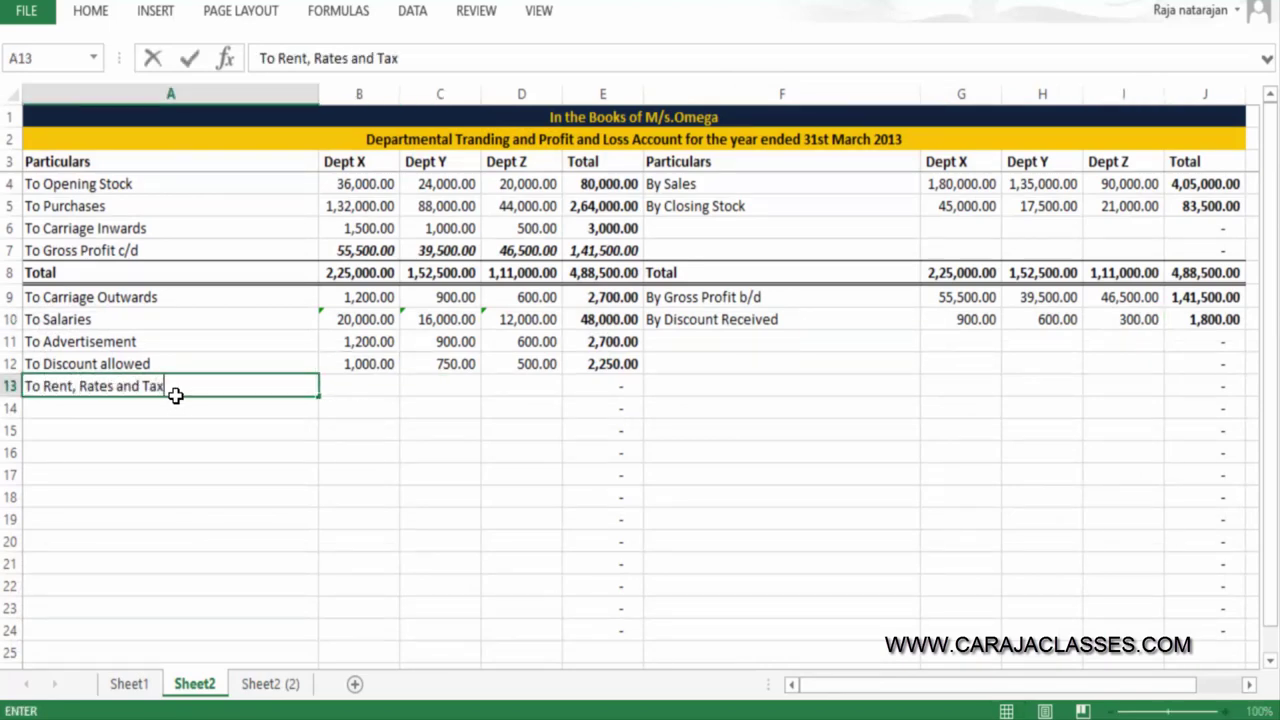
pyautogui.write('es')
pyautogui.press('Tab')
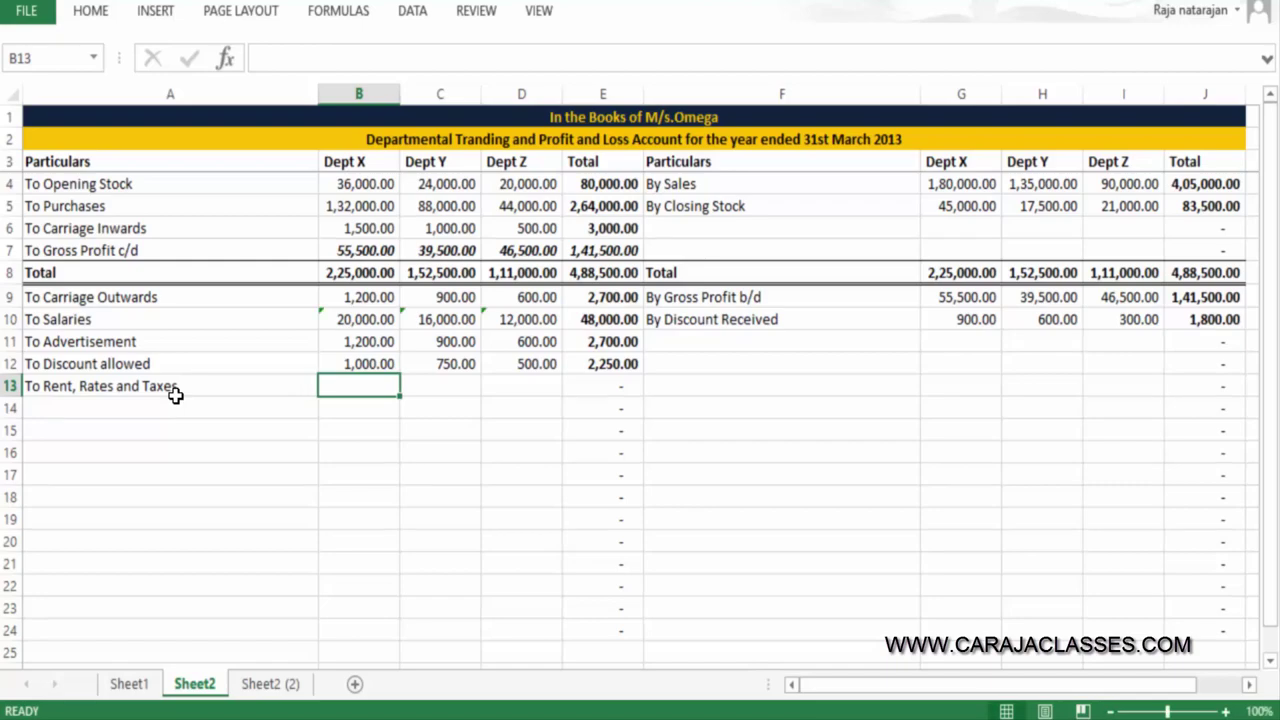
# Check the rent, rates and taxes amount on Sheet1 and calculate Dept X's share in B13 of Sheet2 with =7500*6/15
pyautogui.hotkey('ctrl', 'pageup')
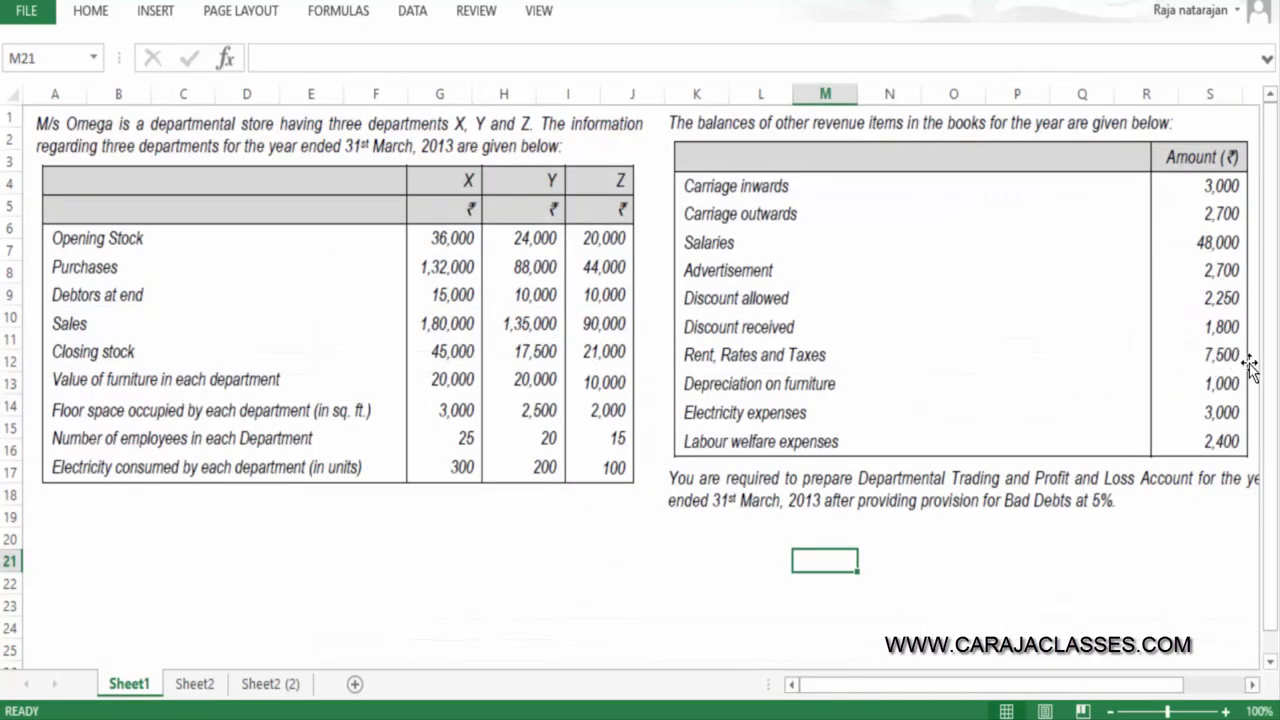
pyautogui.hotkey('ctrl', 'pagedown')
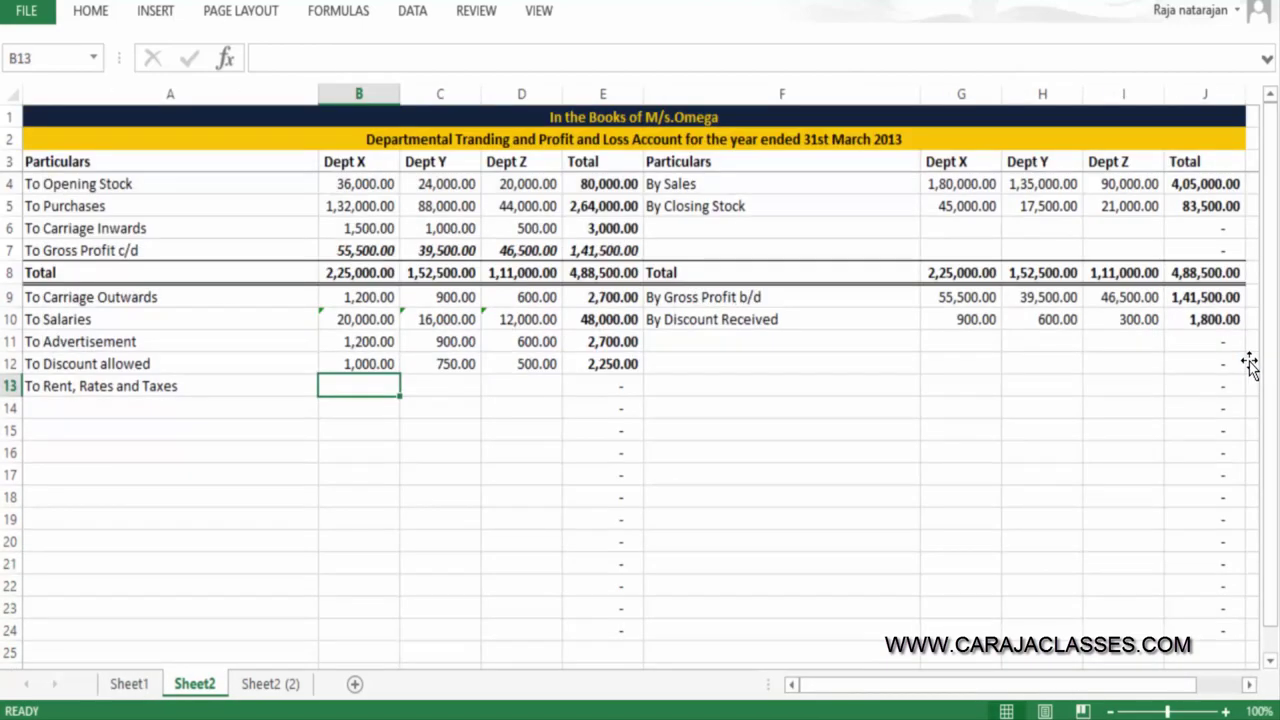
pyautogui.write('=7500')
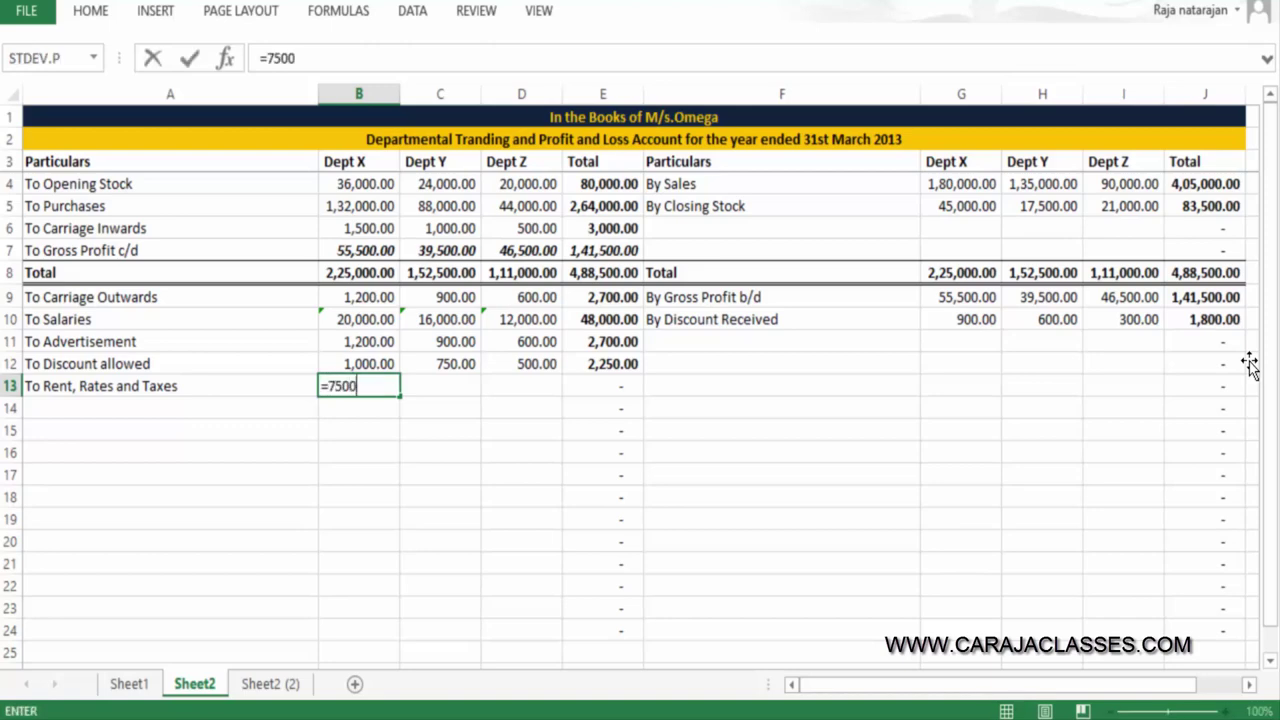
pyautogui.write('&')
pyautogui.press('BackSpace')
pyautogui.write('*6/15')
pyautogui.press('Return')
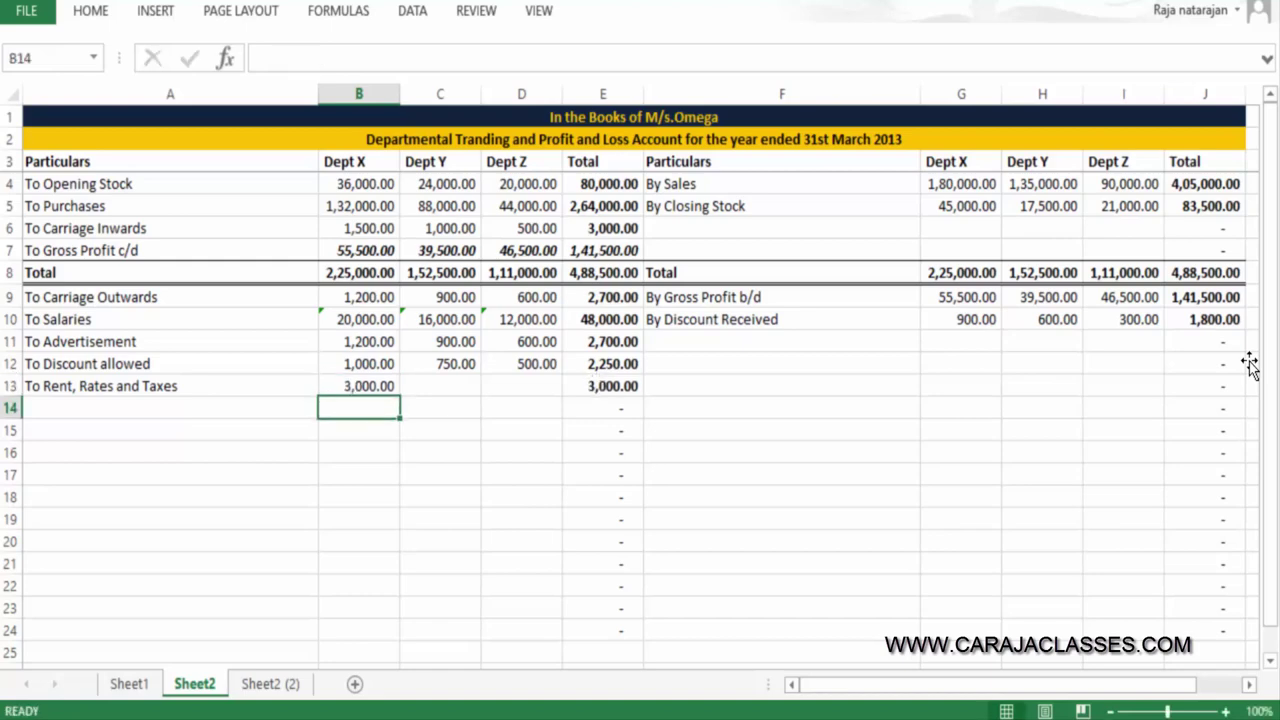
# Copy the rent, rates and taxes formula to C13 and change it to =7500*5/15 for Dept Y's share
pyautogui.press('Up')
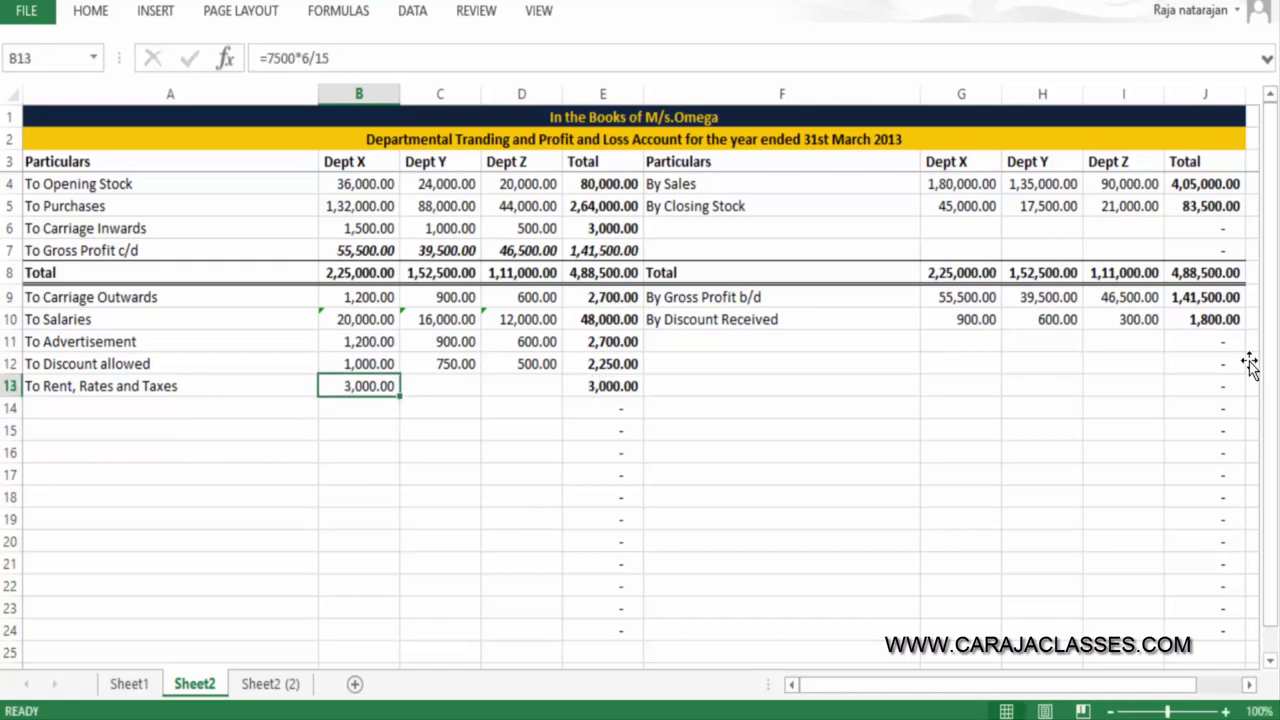
pyautogui.hotkey('ctrl', 'c')
pyautogui.press('Right')
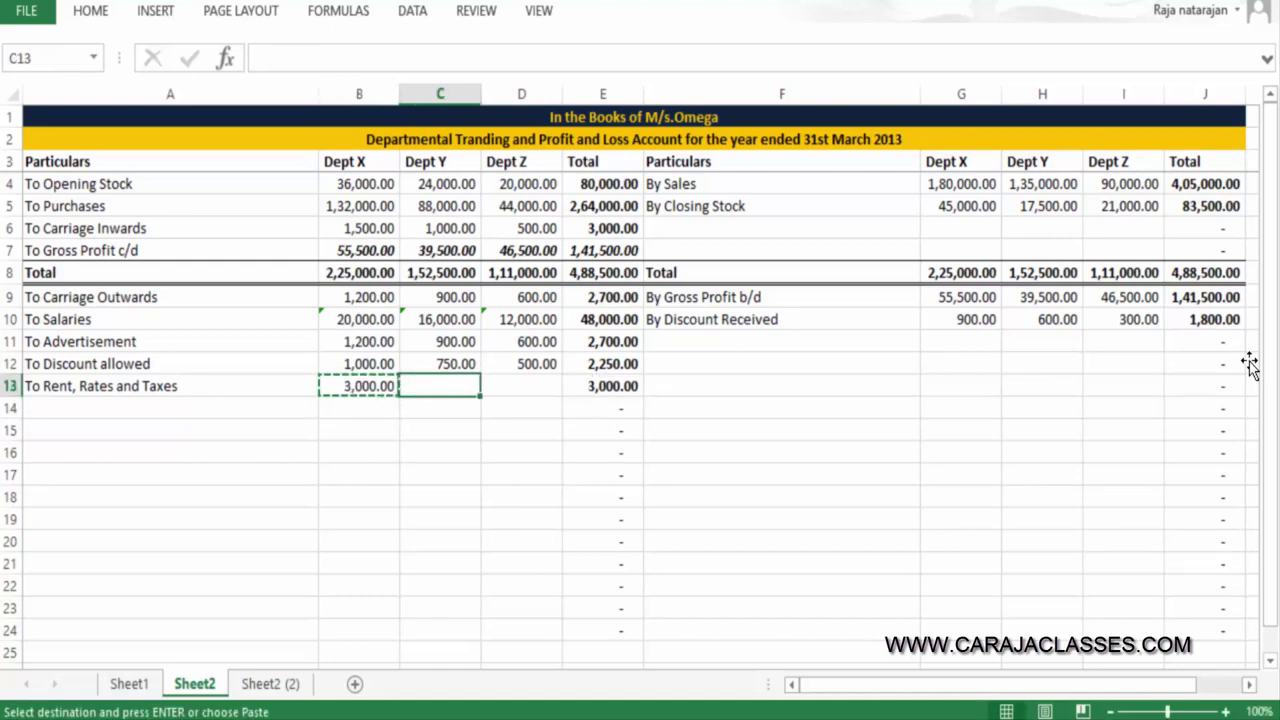
pyautogui.hotkey('ctrl', 'v')
pyautogui.press('F2')
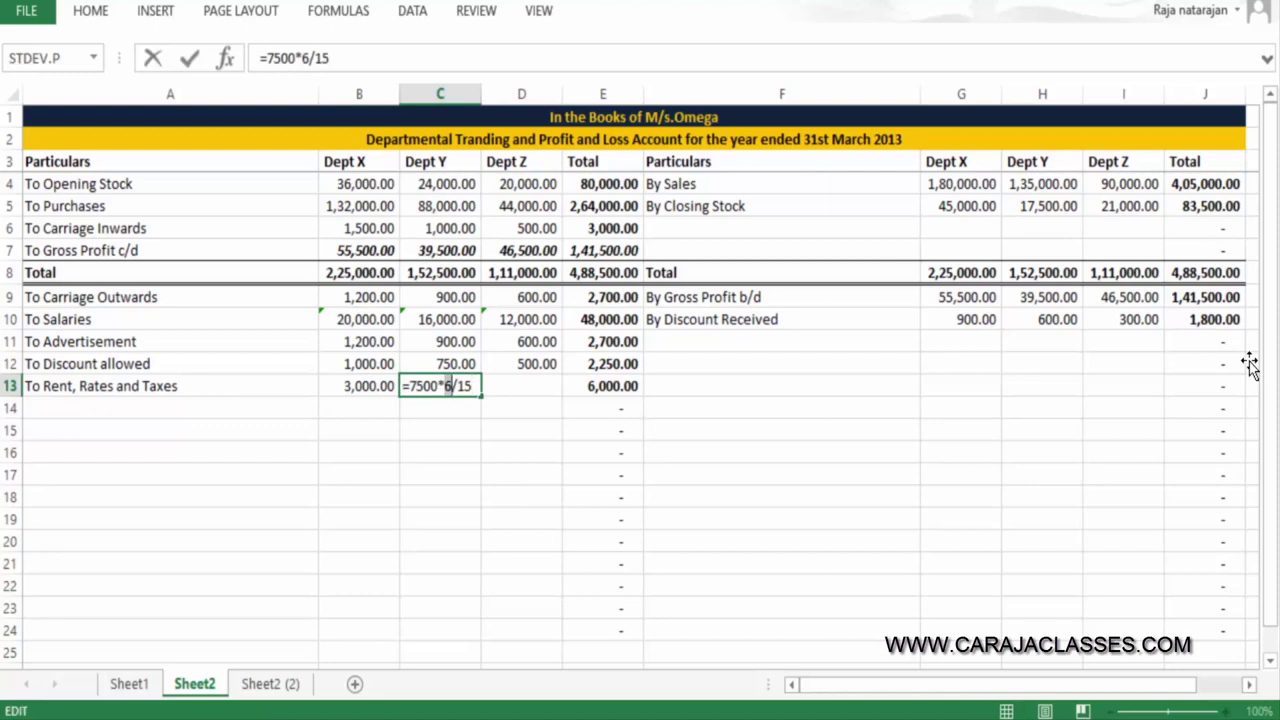
pyautogui.write('5')
pyautogui.press('Return')
# Copy the Dept Y rent formula to D13 and change it to =7500*4/15 for Dept Z's share
pyautogui.press('Up')
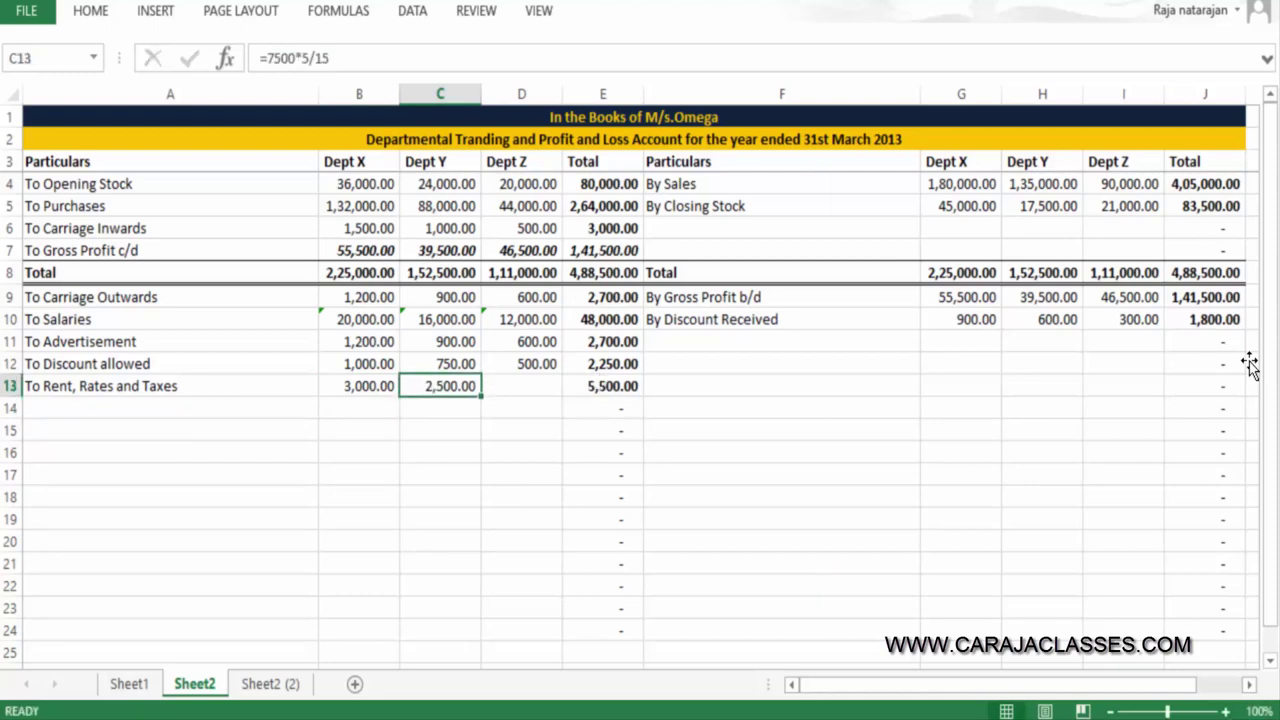
pyautogui.hotkey('ctrl', 'c')
pyautogui.press('Right')
pyautogui.hotkey('ctrl', 'v')
pyautogui.press('F2')
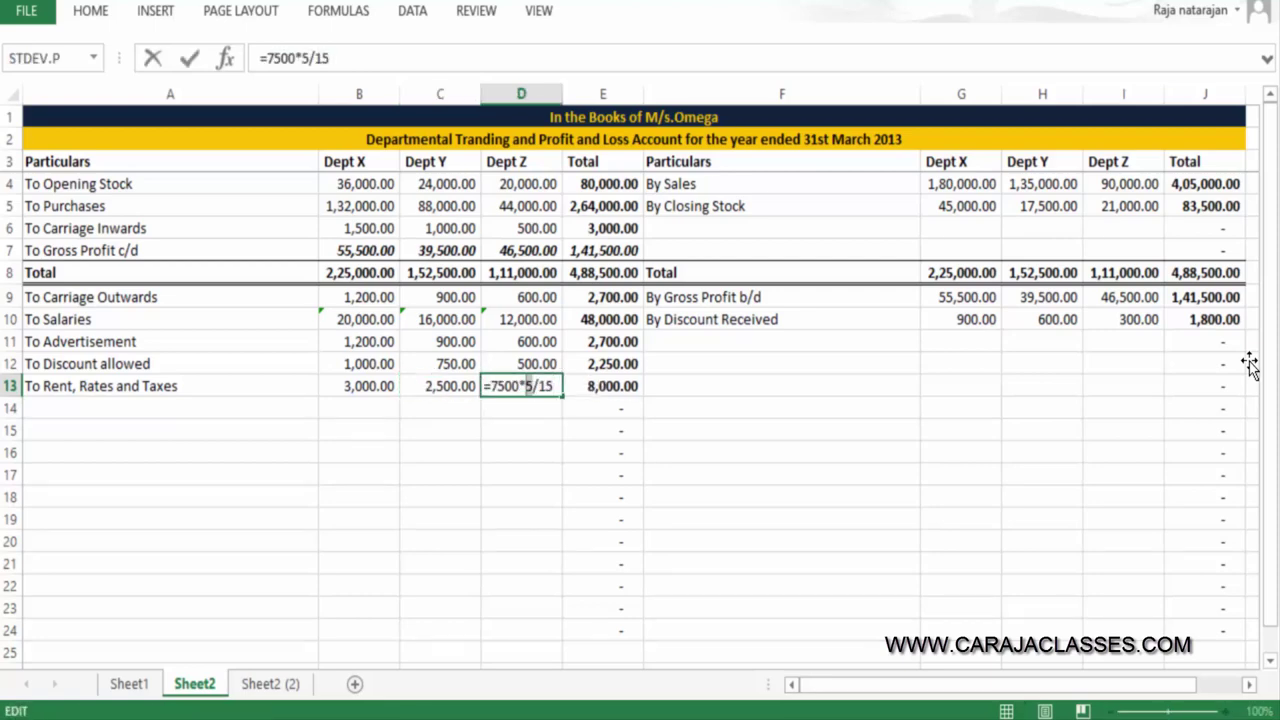
pyautogui.press('Delete')
pyautogui.write('4')
pyautogui.press('Return')
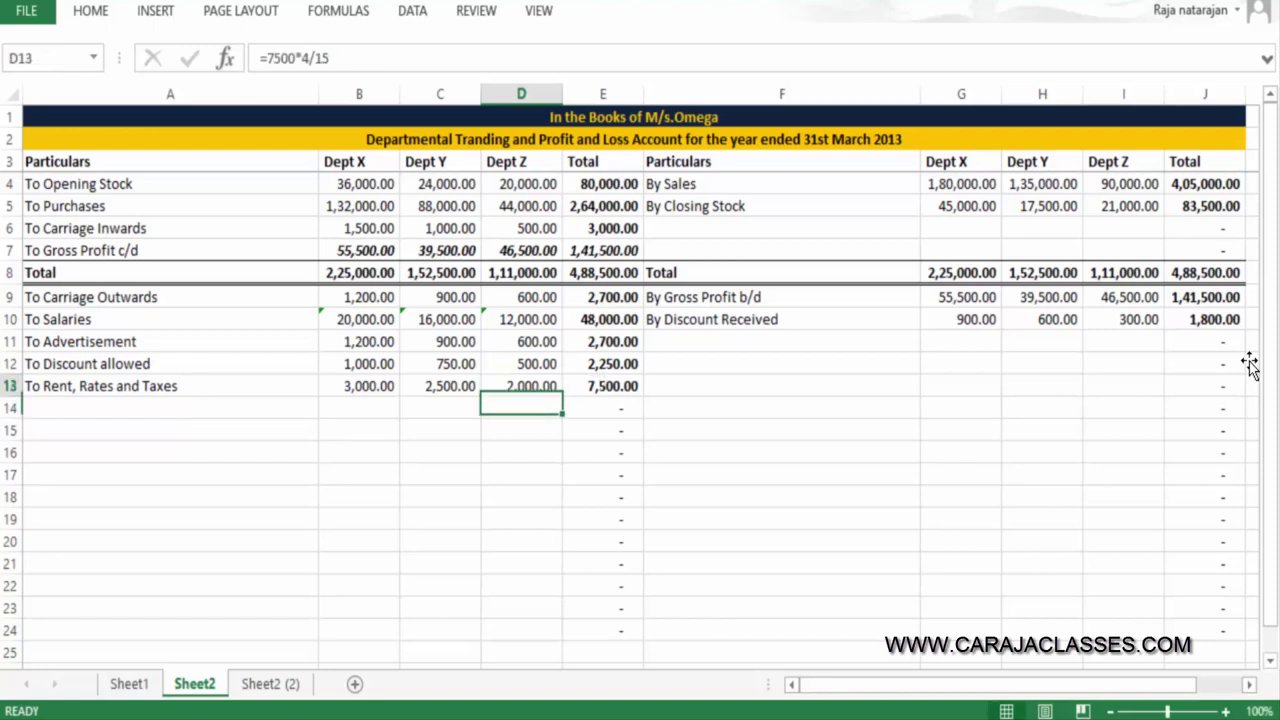
pyautogui.press('Up')
pyautogui.press('Return')
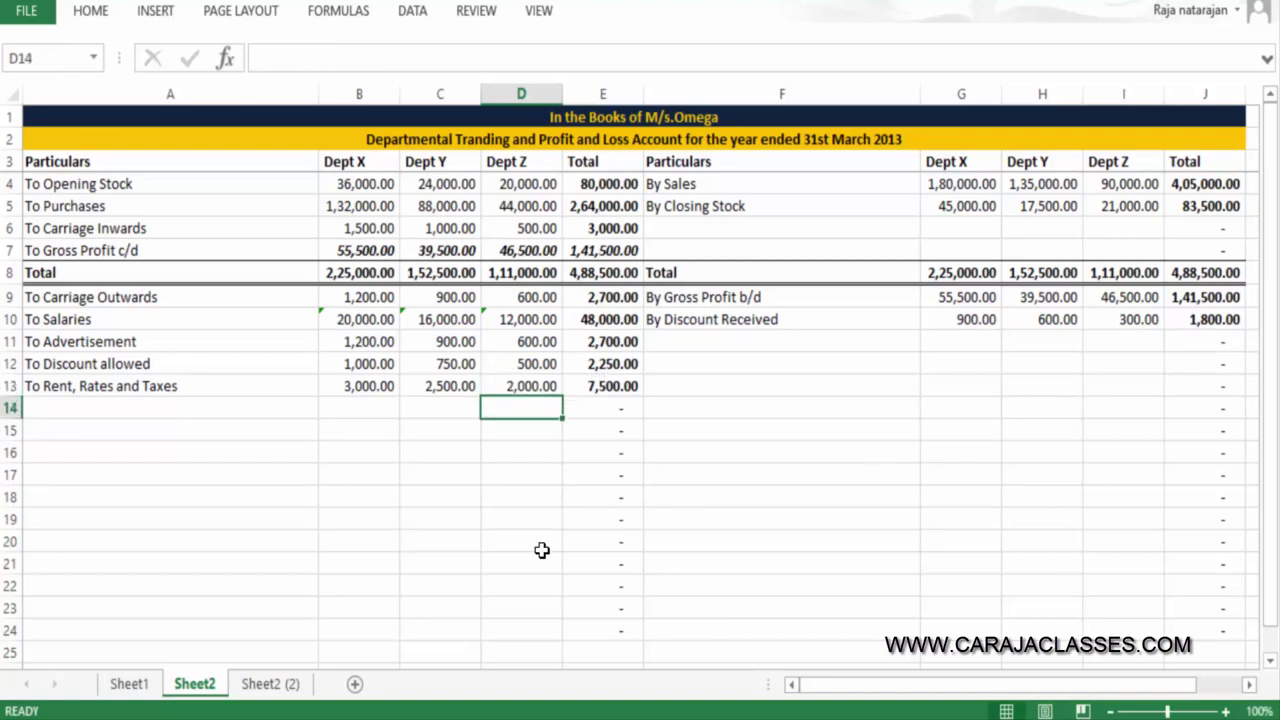
# Check the next expense on Sheet1 and enter "Depreciation on Furniture" with basis "Value of Furniture" in A11:B11 of the working note on Sheet2 (2)
pyautogui.click(128, 684)
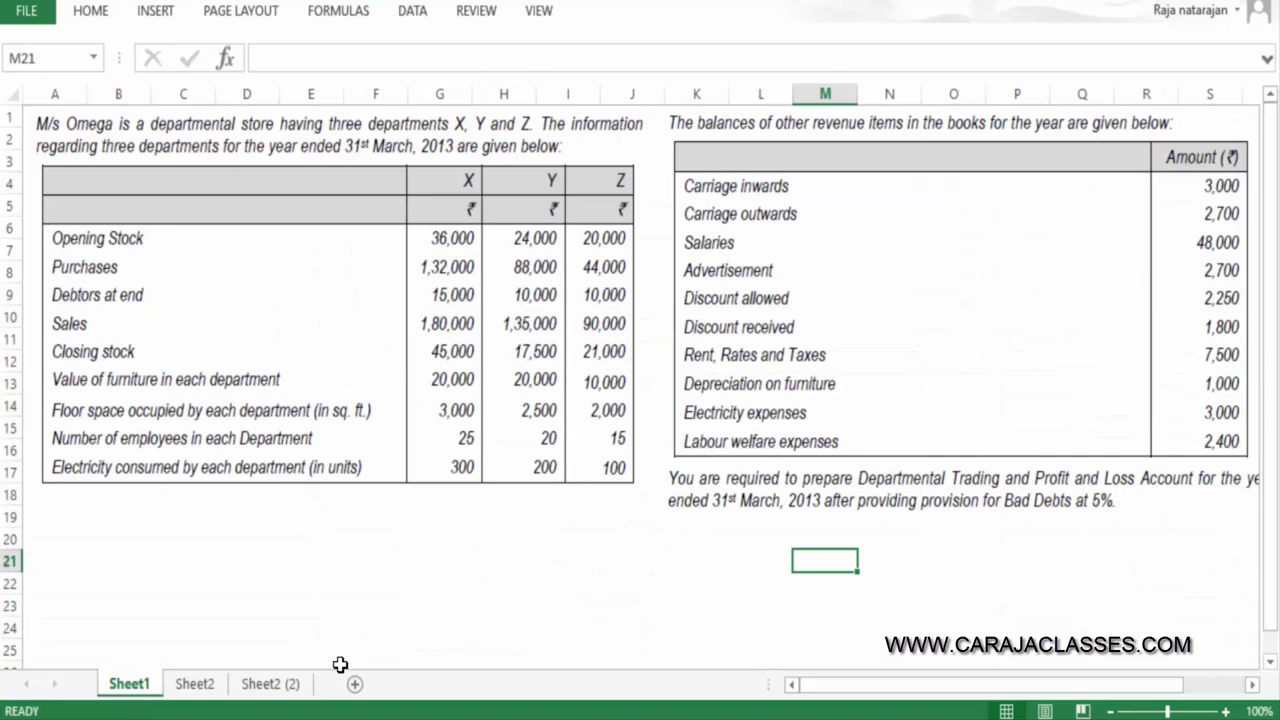
pyautogui.click(266, 684)
pyautogui.click(202, 425)
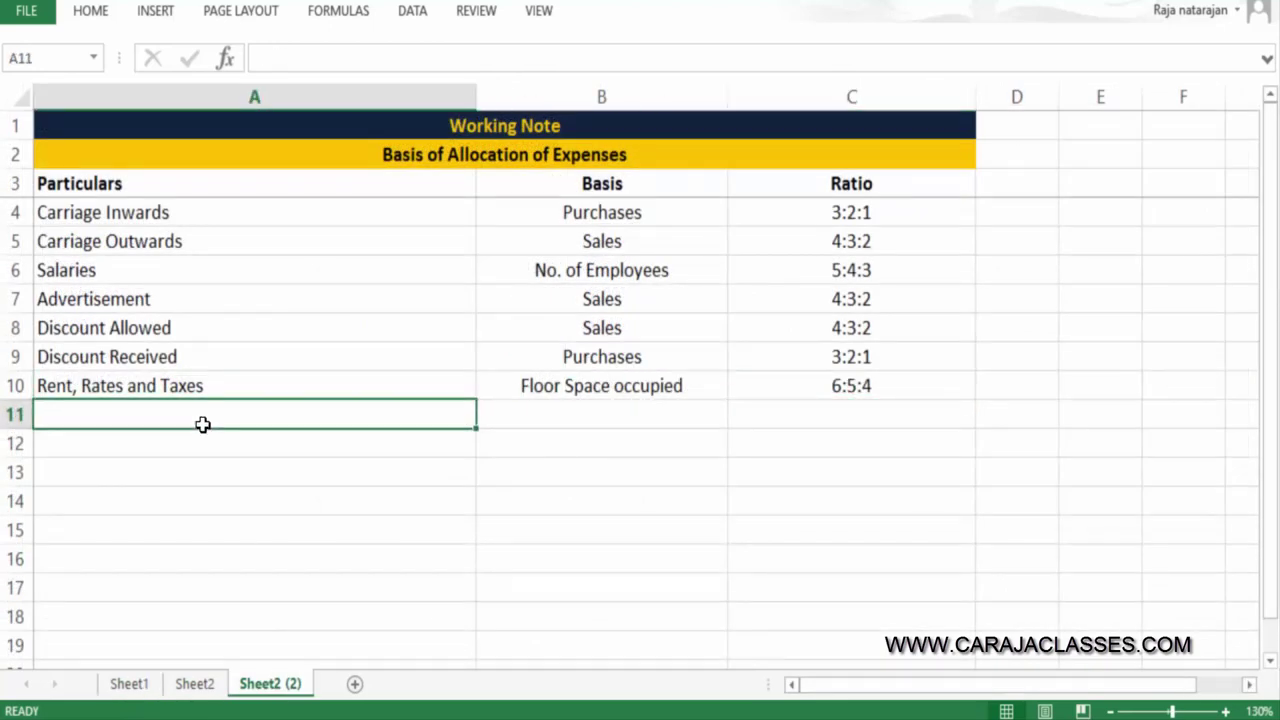
pyautogui.write('Depreciation')
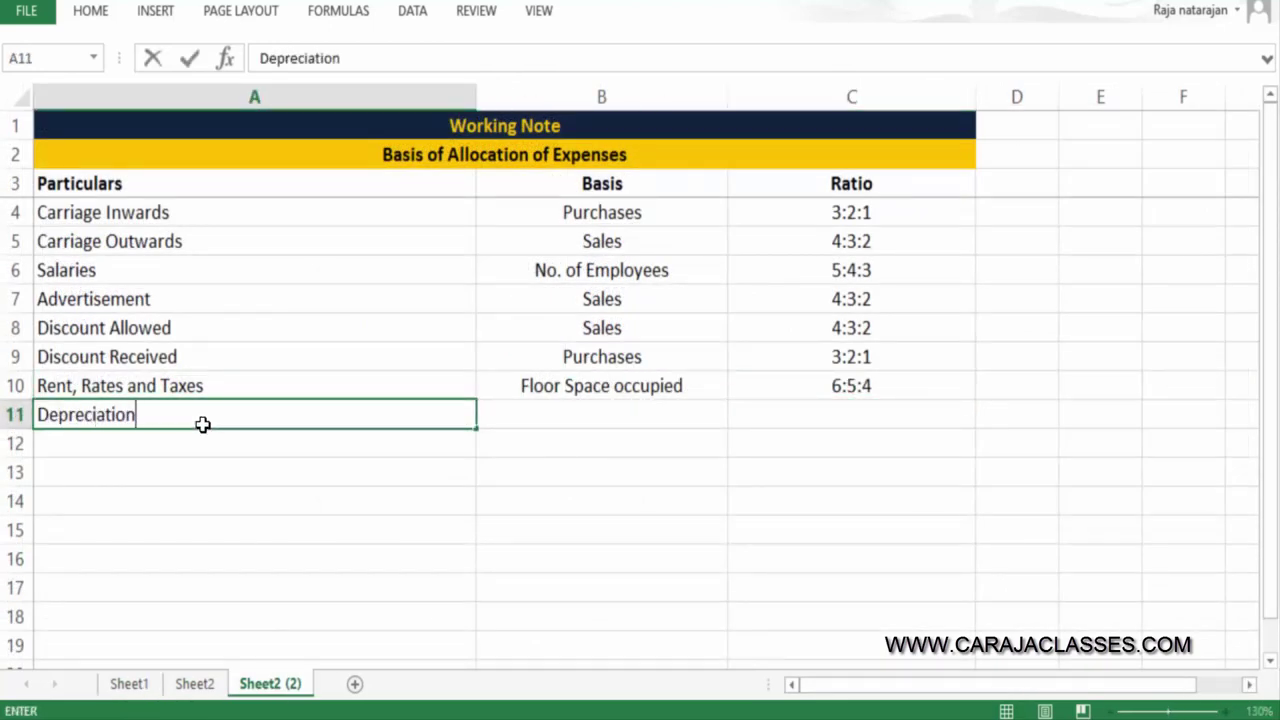
pyautogui.write(' on Furnit')
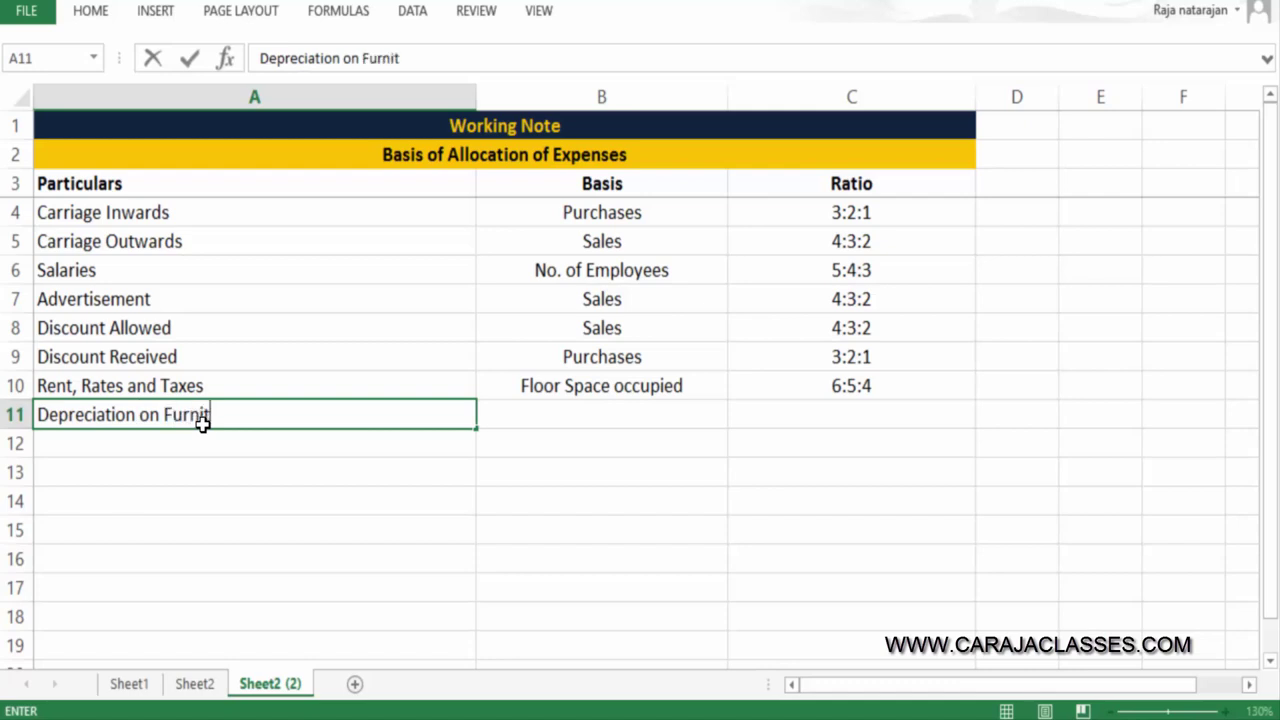
pyautogui.write('ure')
pyautogui.press('Tab')
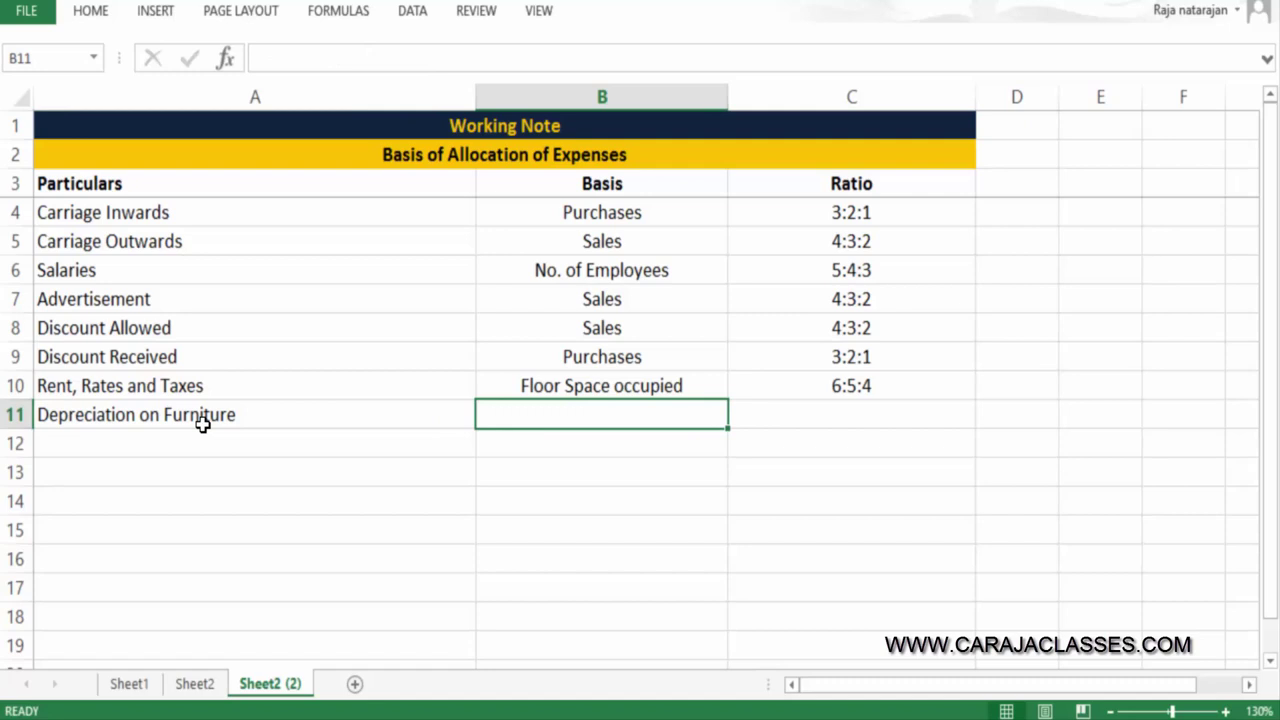
pyautogui.write('Value of Fu')
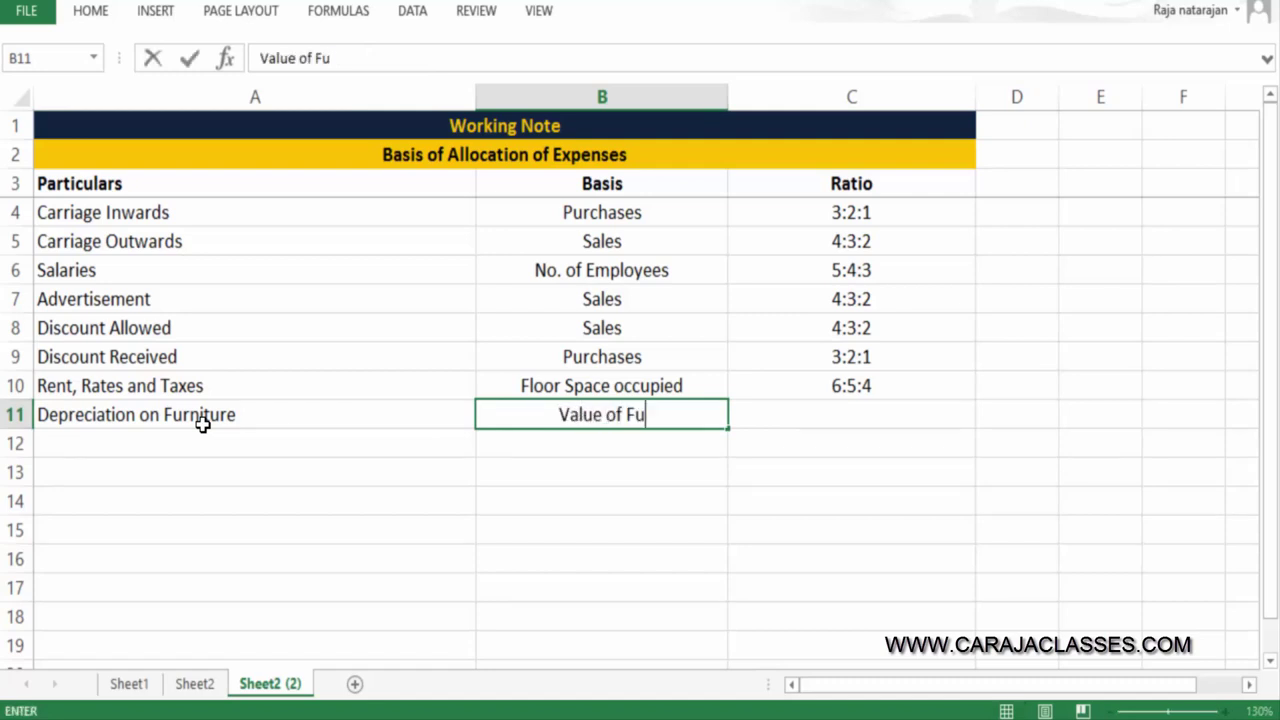
pyautogui.write('rniture')
pyautogui.press('Tab')
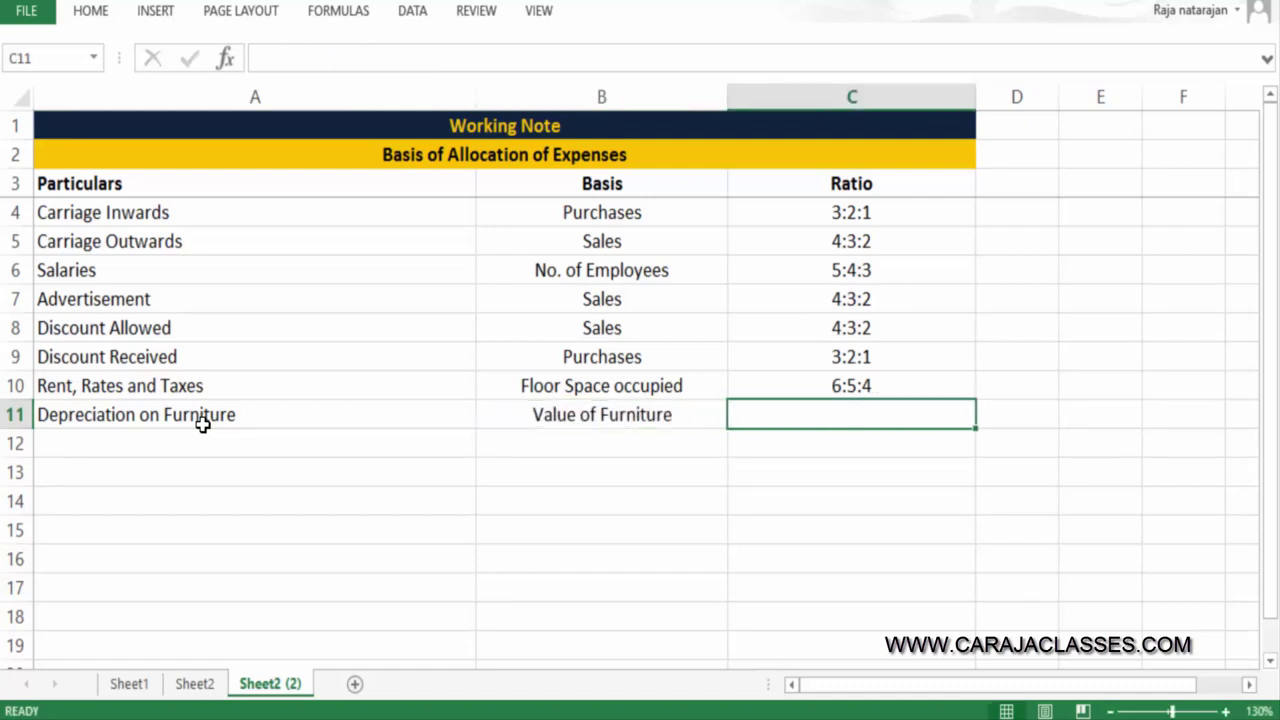
# Check the departments' furniture values on Sheet1 and enter the ratio 2:2:1 in C11 of the working note on Sheet2 (2)
pyautogui.click(130, 686)
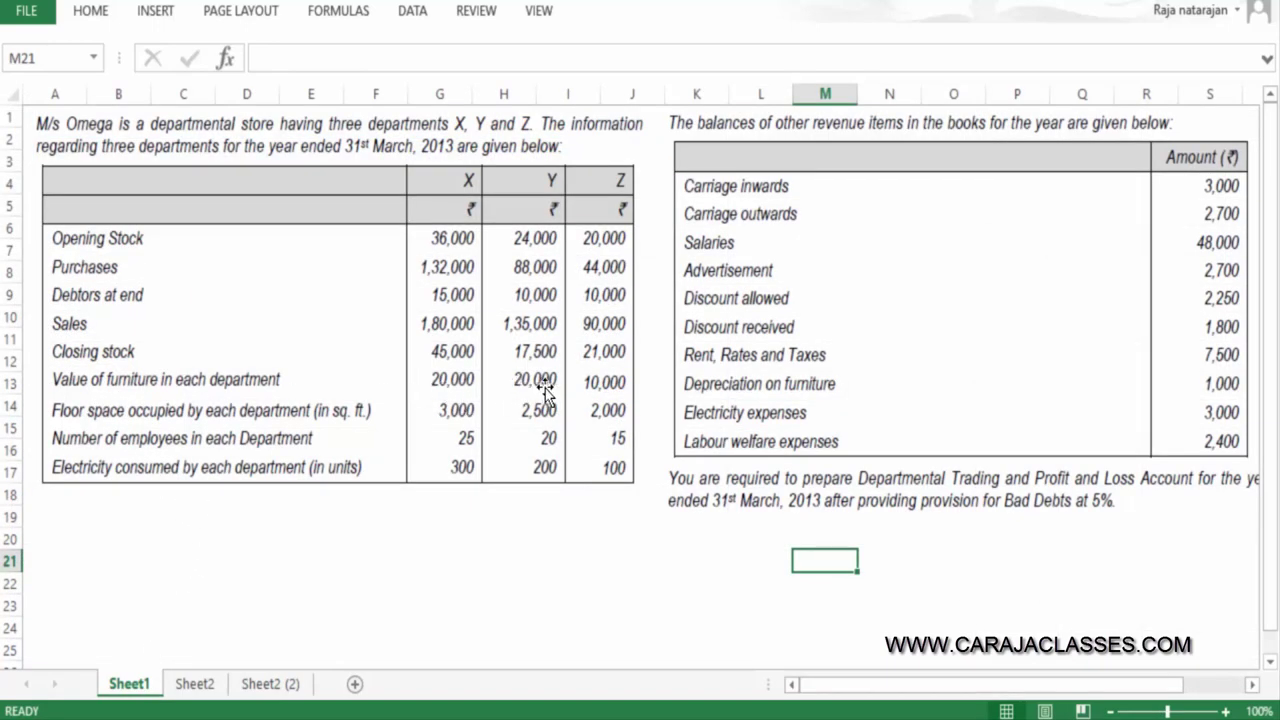
pyautogui.click(270, 686)
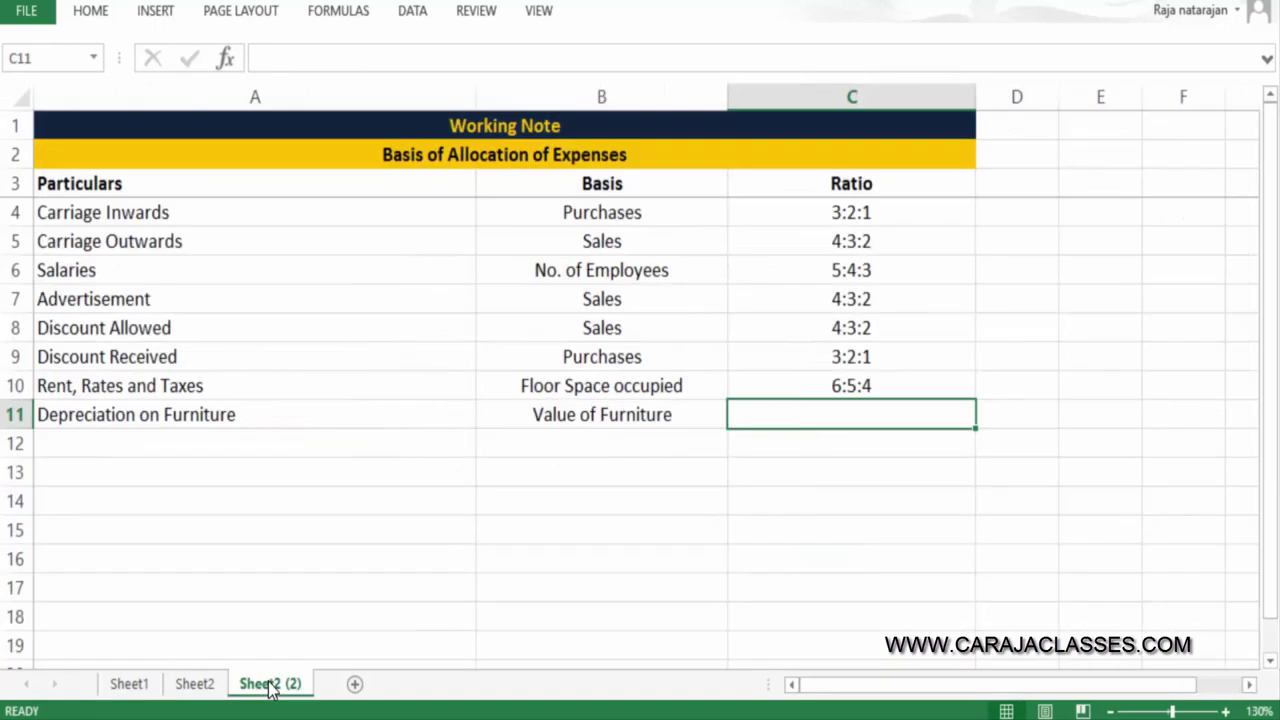
pyautogui.write('\'2"2')
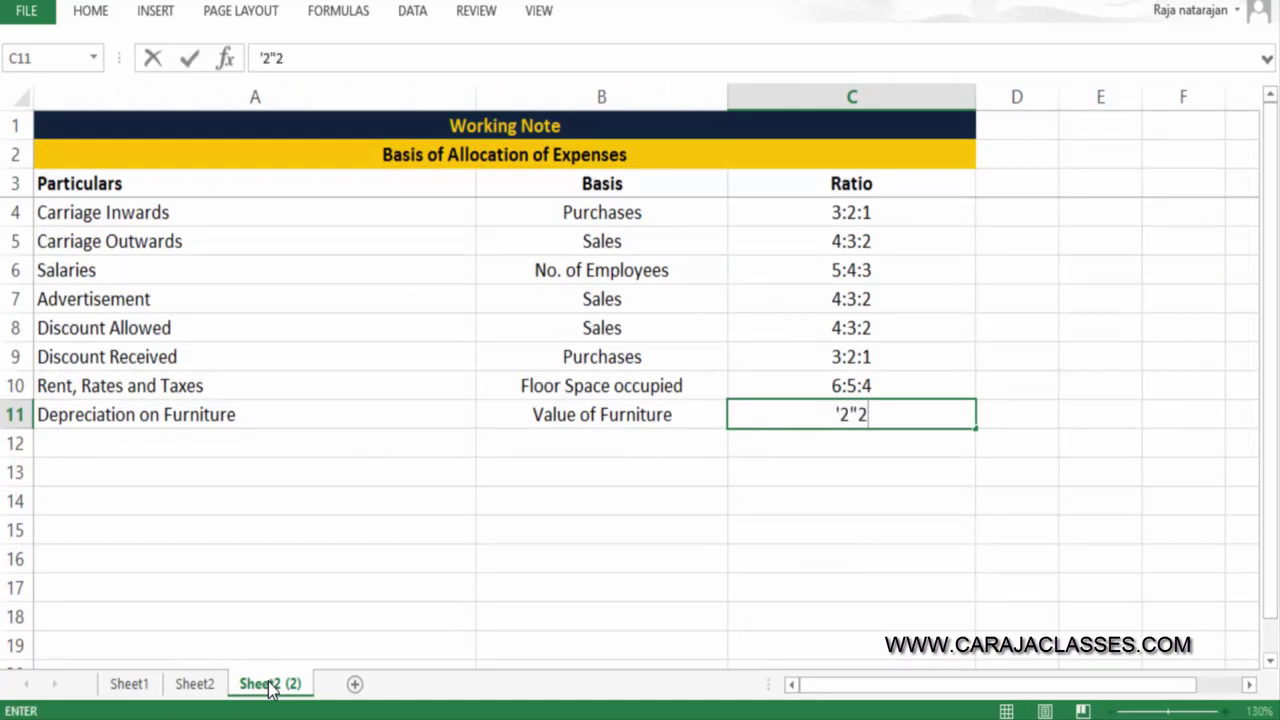
pyautogui.press('BackSpace')
pyautogui.press('BackSpace')
pyautogui.write(':2:1')
pyautogui.press('Return')
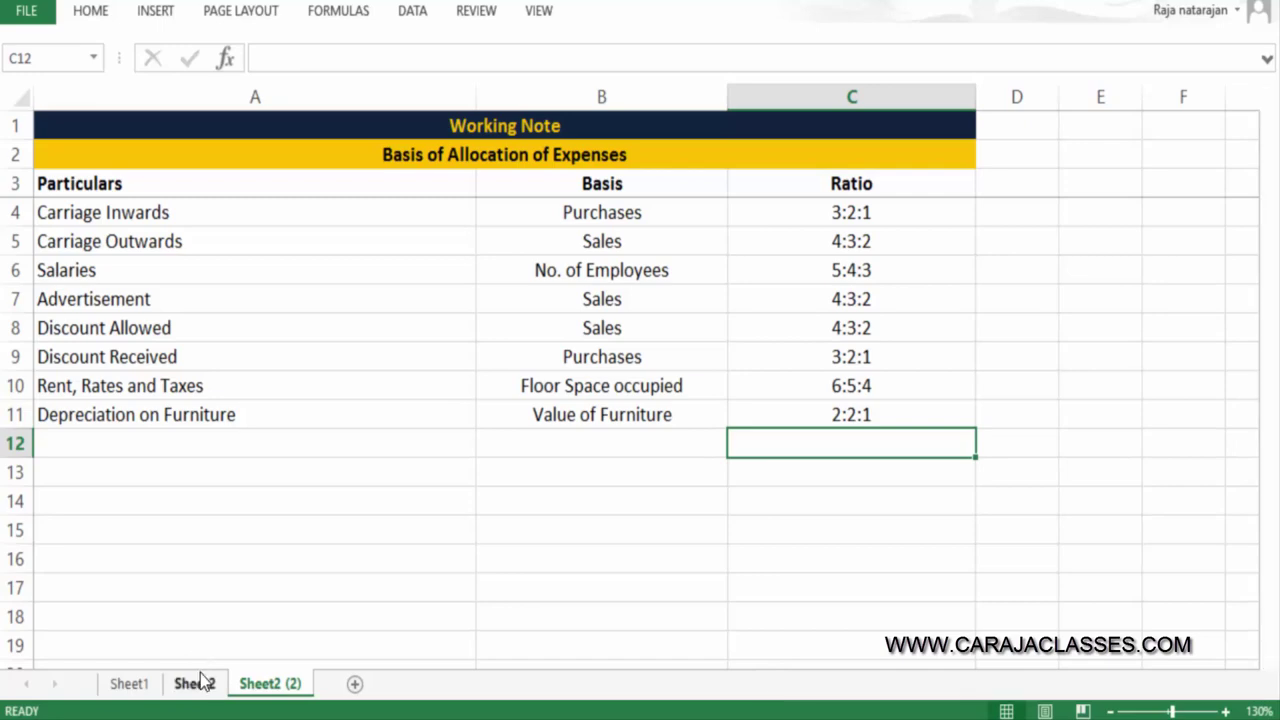
# Add the "To Depreciation on Furniture" entry in A14 of the departmental account on Sheet2
pyautogui.click(196, 683)
pyautogui.click(205, 405)
pyautogui.write('To Depre')
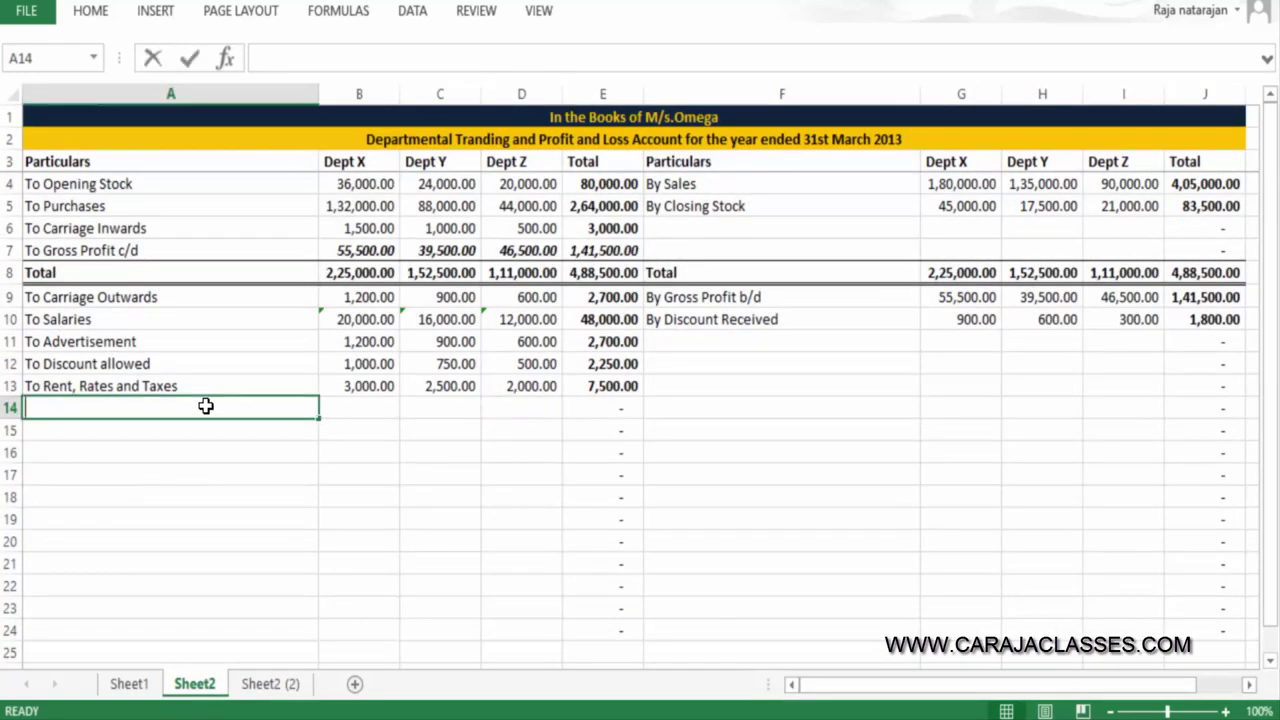
pyautogui.write('ciatioin on')
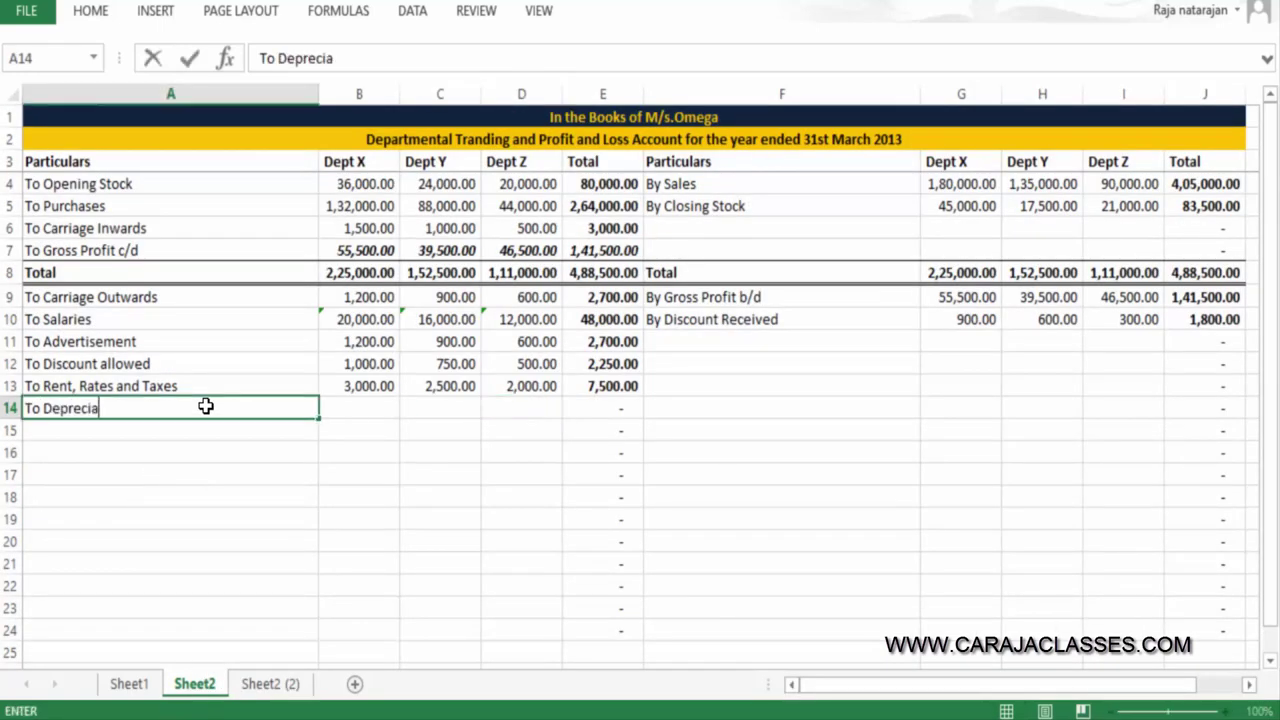
pyautogui.press('BackSpace')
pyautogui.press('BackSpace')
pyautogui.press('BackSpace')
pyautogui.press('BackSpace')
pyautogui.write('n on Fur')
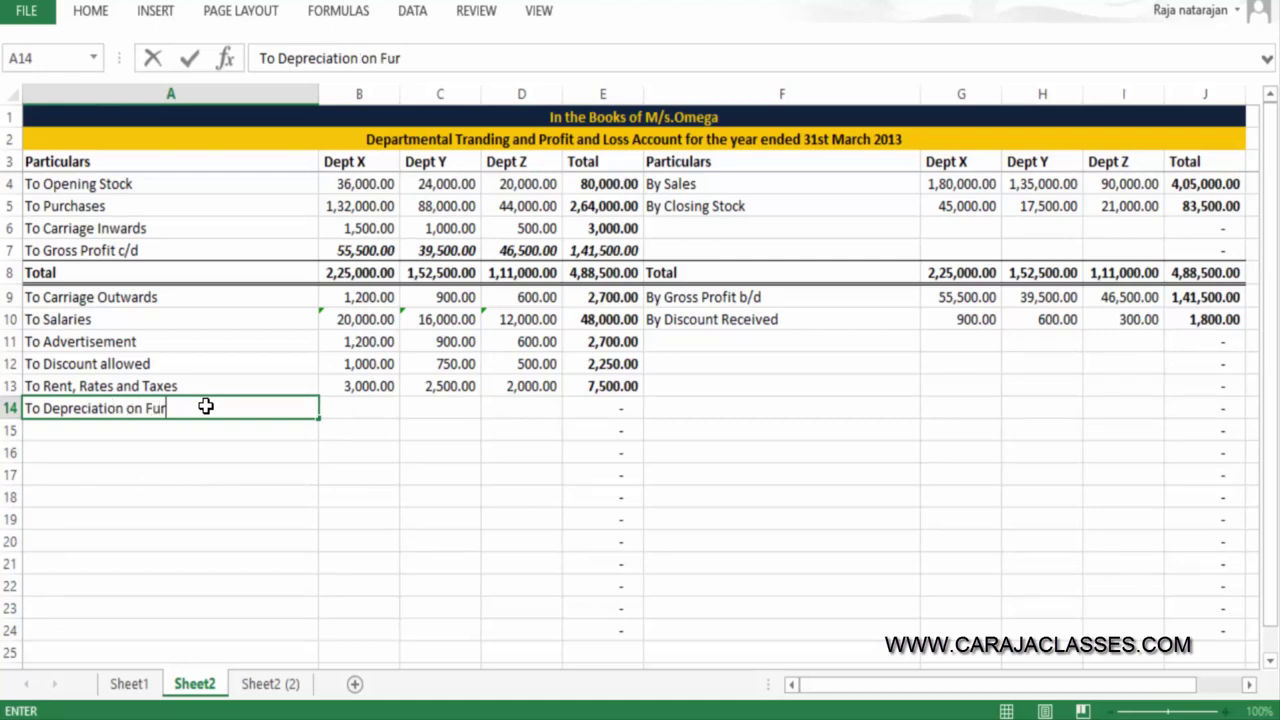
pyautogui.write('niture')
pyautogui.press('Tab')
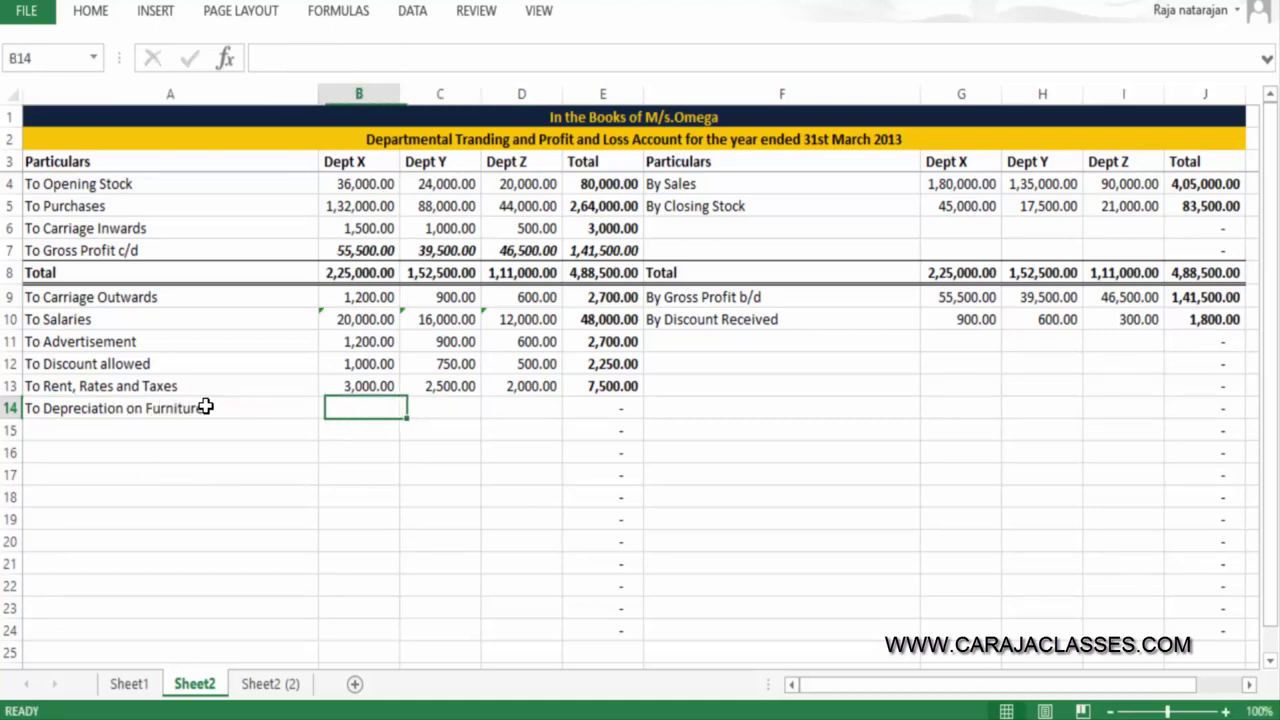
# Check the depreciation amount on Sheet1, calculate Dept X's share in B14 of Sheet2 with =1000*2/5, and fill it across to C14 for Dept Y
pyautogui.hotkey('ctrl', 'pageup')
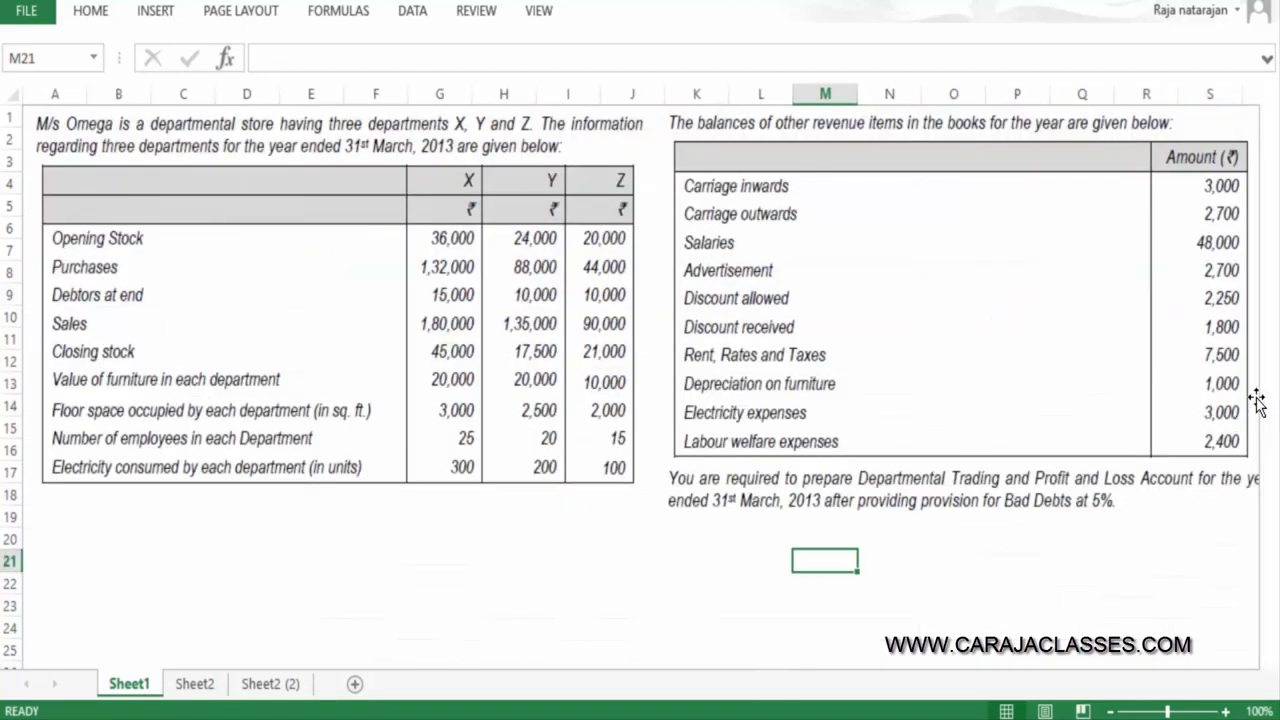
pyautogui.hotkey('ctrl', 'pagedown')
pyautogui.write('=1000')
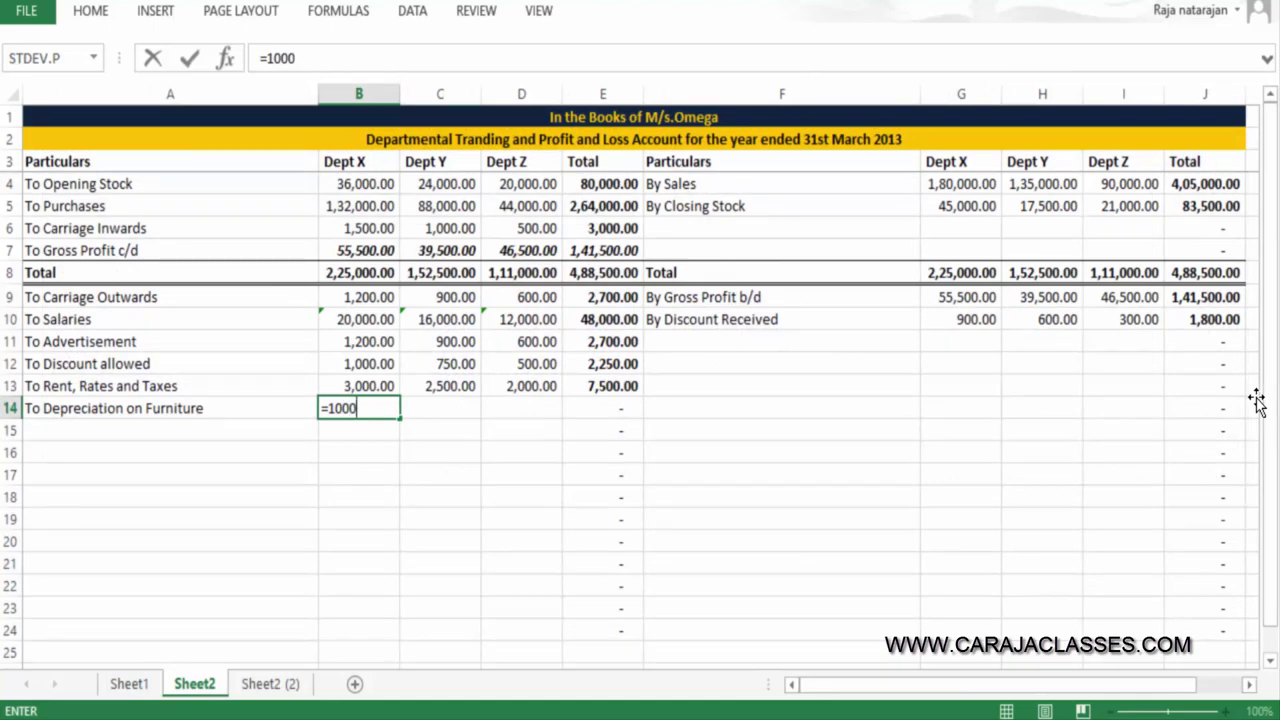
pyautogui.write('*2/5')
pyautogui.press('Return')
pyautogui.press('Up')
pyautogui.hotkey('shift', 'Right')
pyautogui.hotkey('ctrl', 'r')
pyautogui.press('Right')
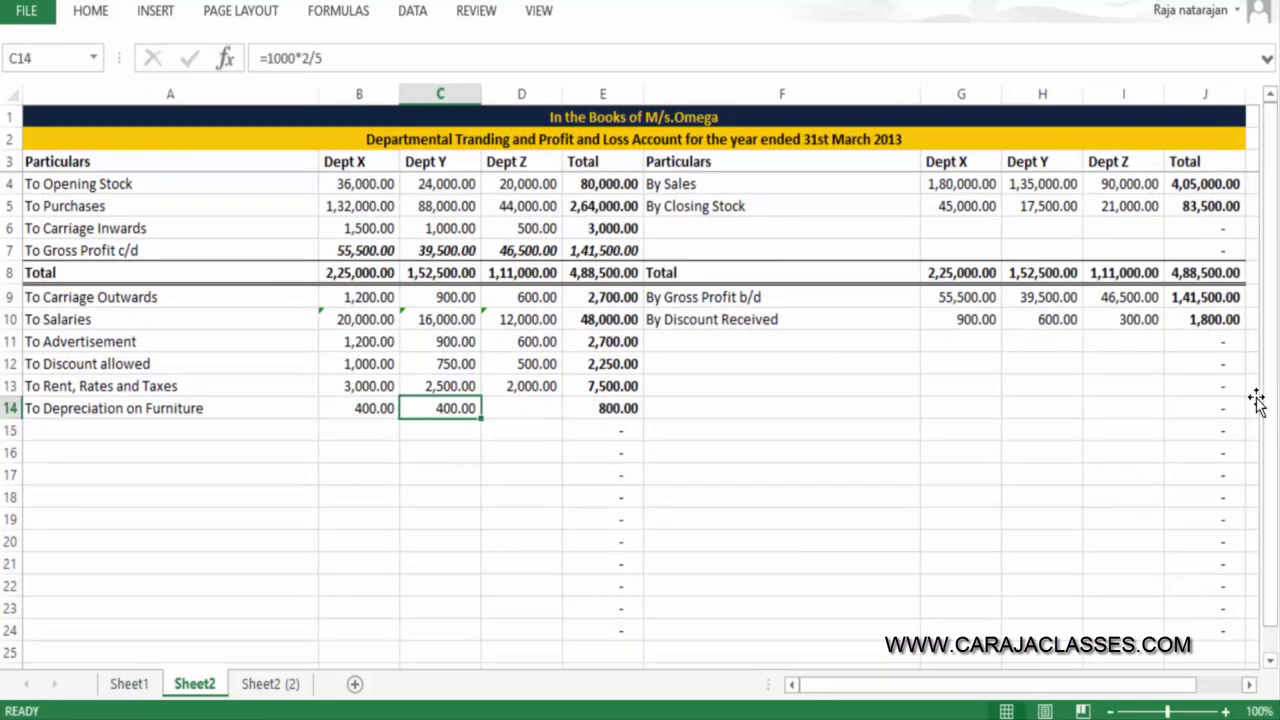
# Copy the Dept Y depreciation formula to D14 and change it to =1000*1/5 for Dept Z's share
pyautogui.hotkey('ctrl', 'c')
pyautogui.press('Right')
pyautogui.press('Return')
pyautogui.press('F2')
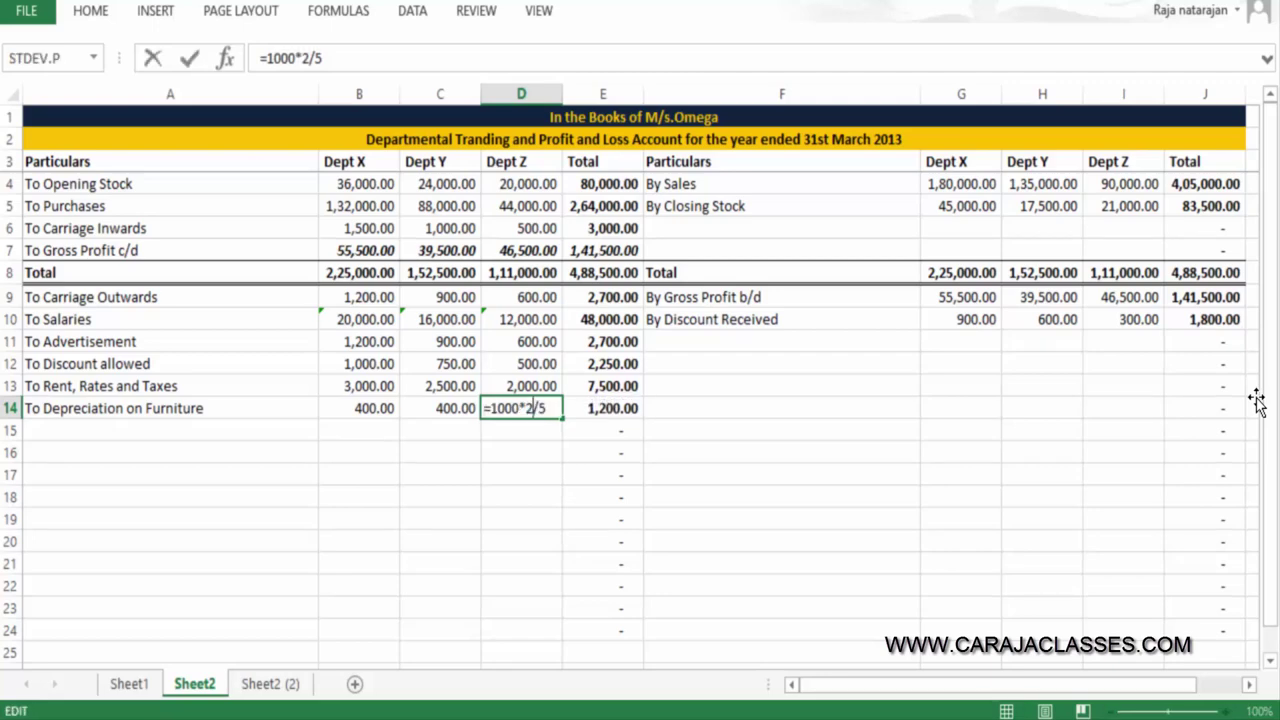
pyautogui.write('1')
pyautogui.press('Return')
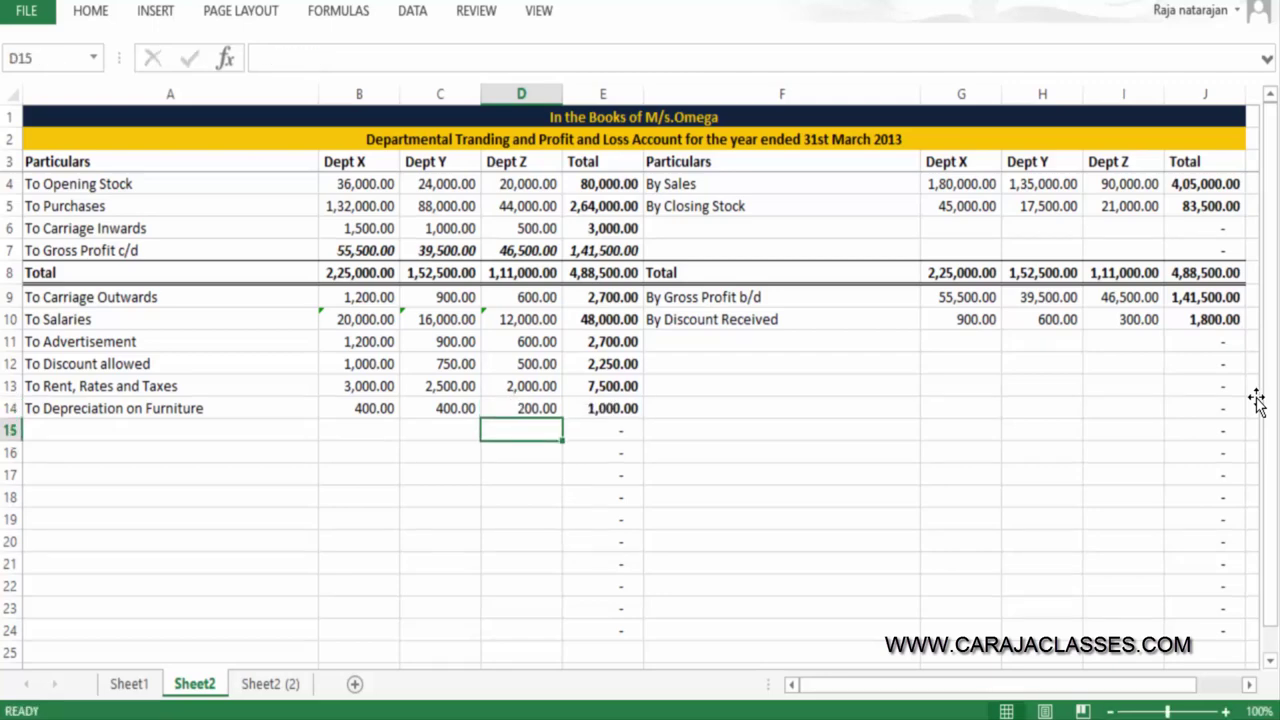
# Check the next expense on Sheet1 and enter "Electricity Expenses" with basis "Units consumed" in A12:B12 of the working note on Sheet2 (2)
pyautogui.click(137, 685)
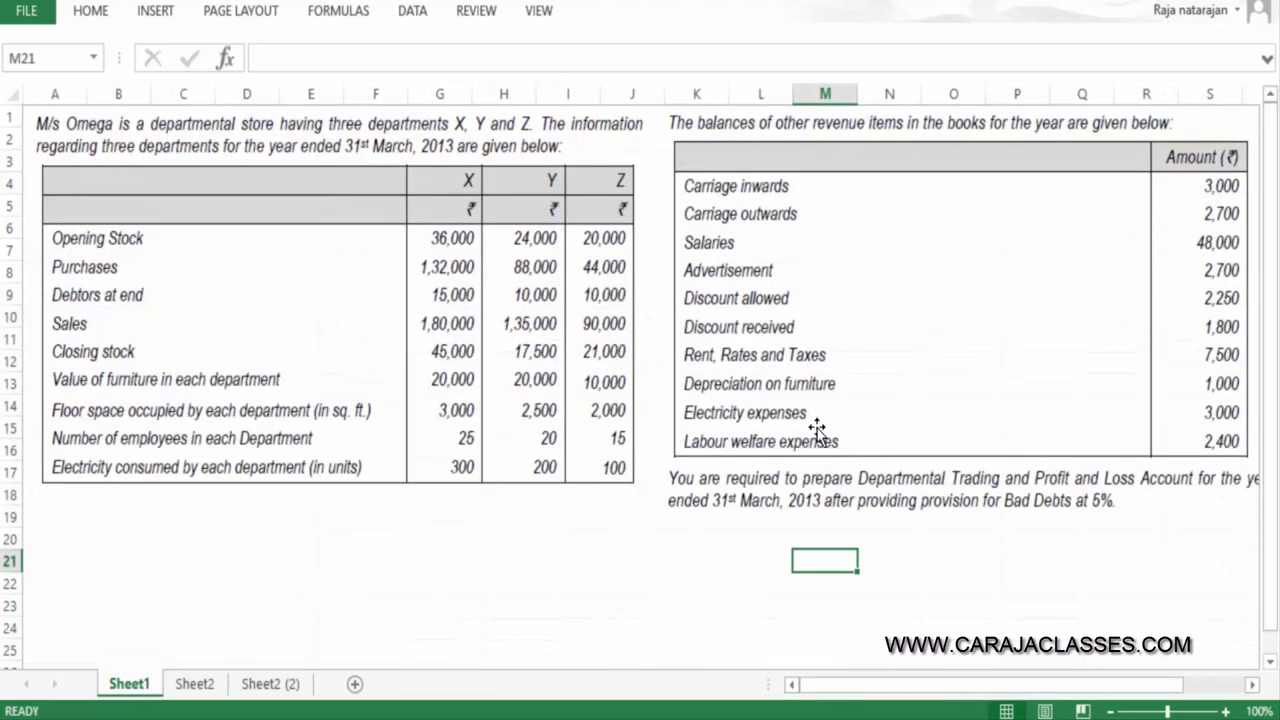
pyautogui.click(192, 685)
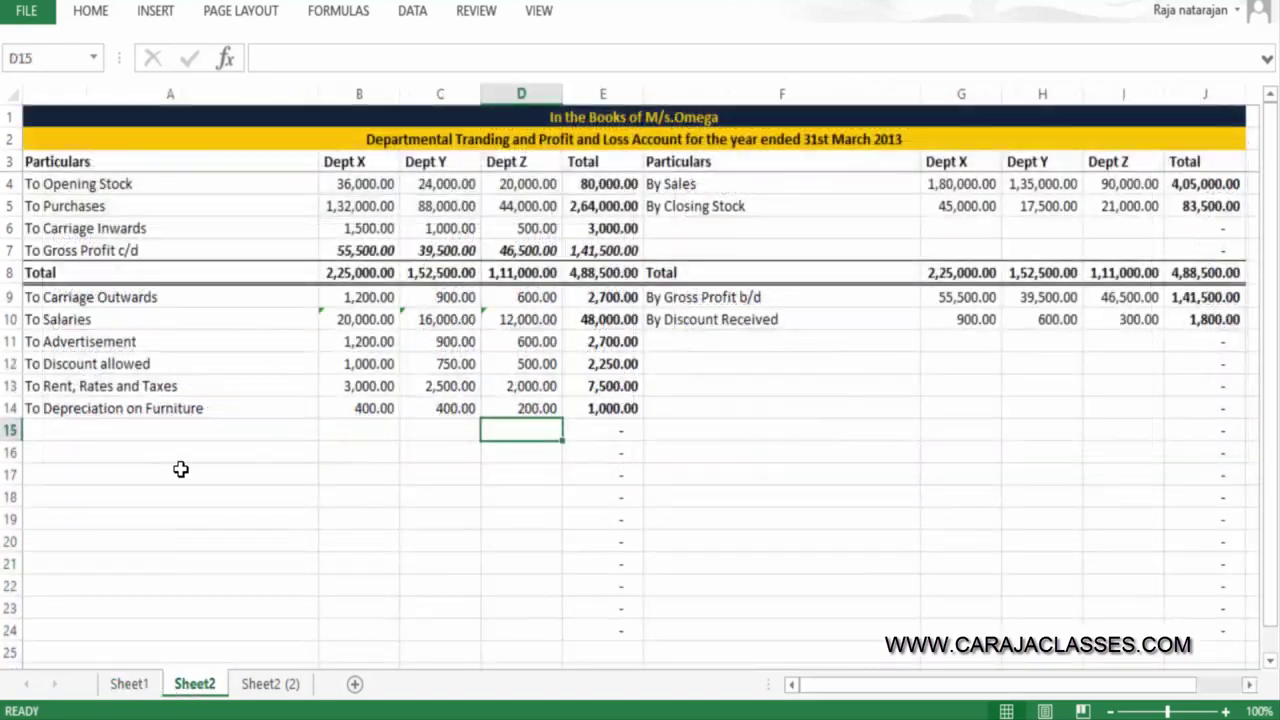
pyautogui.click(229, 423)
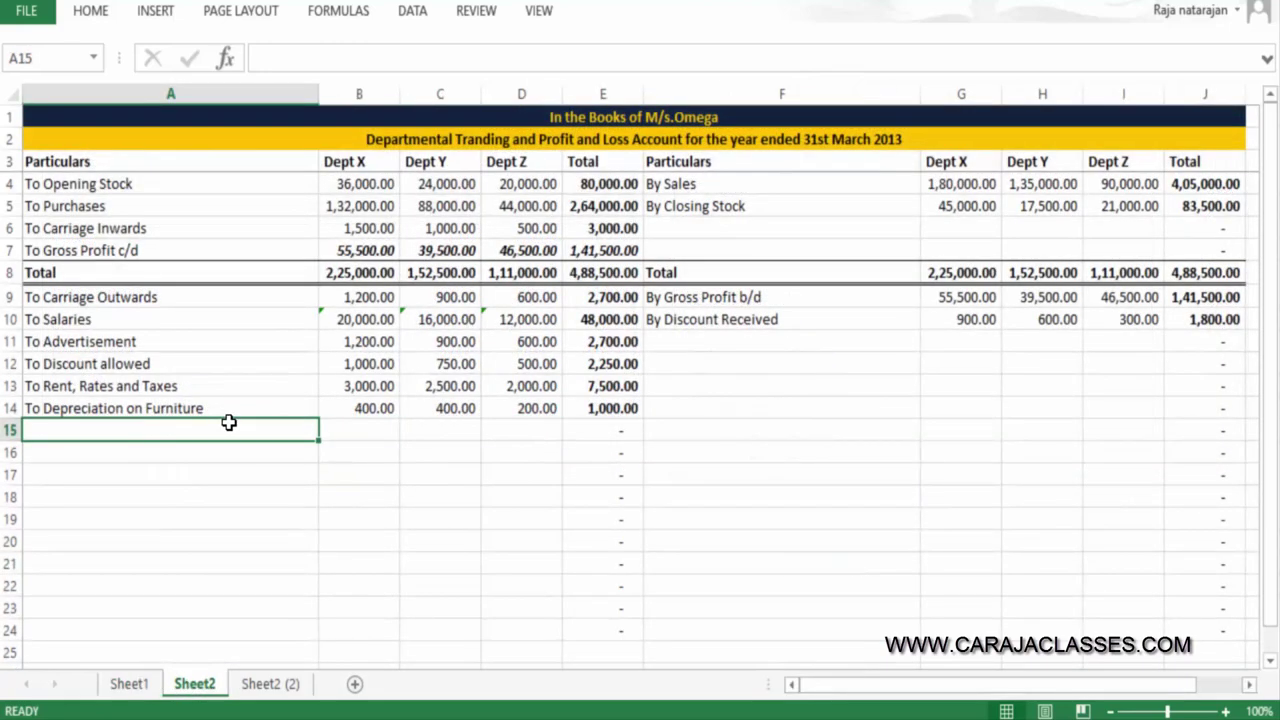
pyautogui.hotkey('ctrl', 'pagedown')
pyautogui.press('Left')
pyautogui.press('Left')
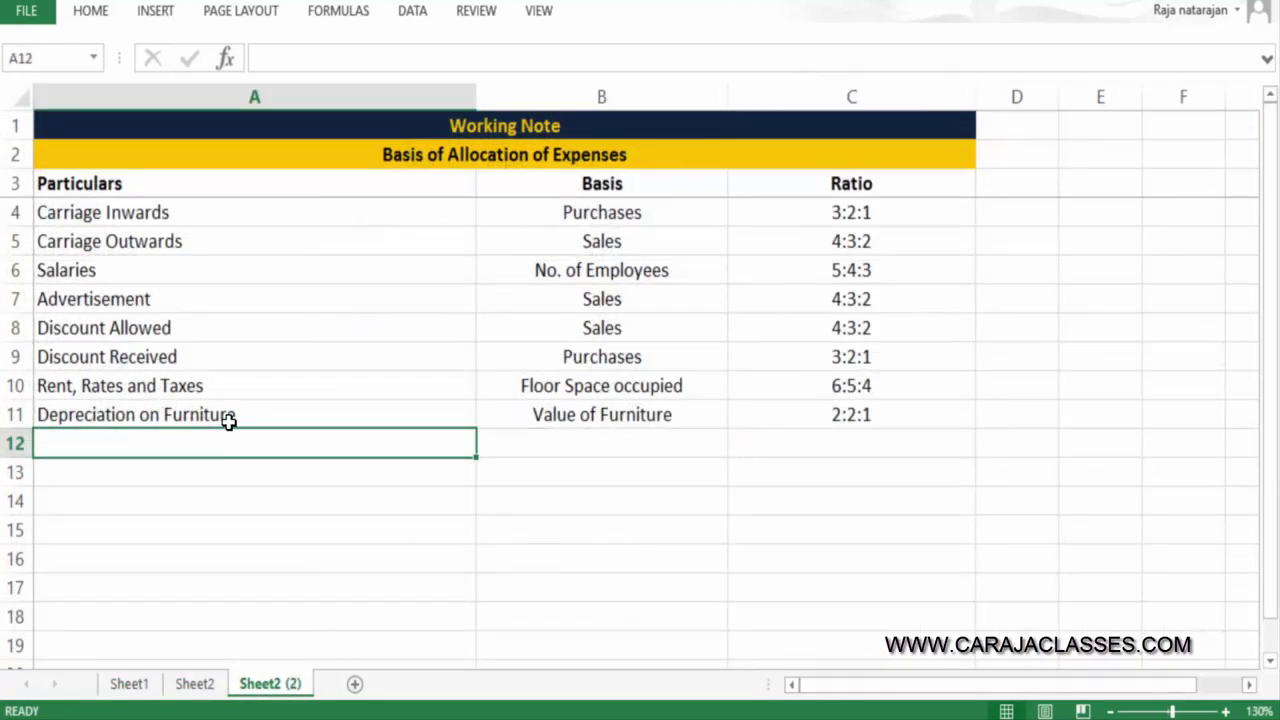
pyautogui.press('F2')
pyautogui.write('E')
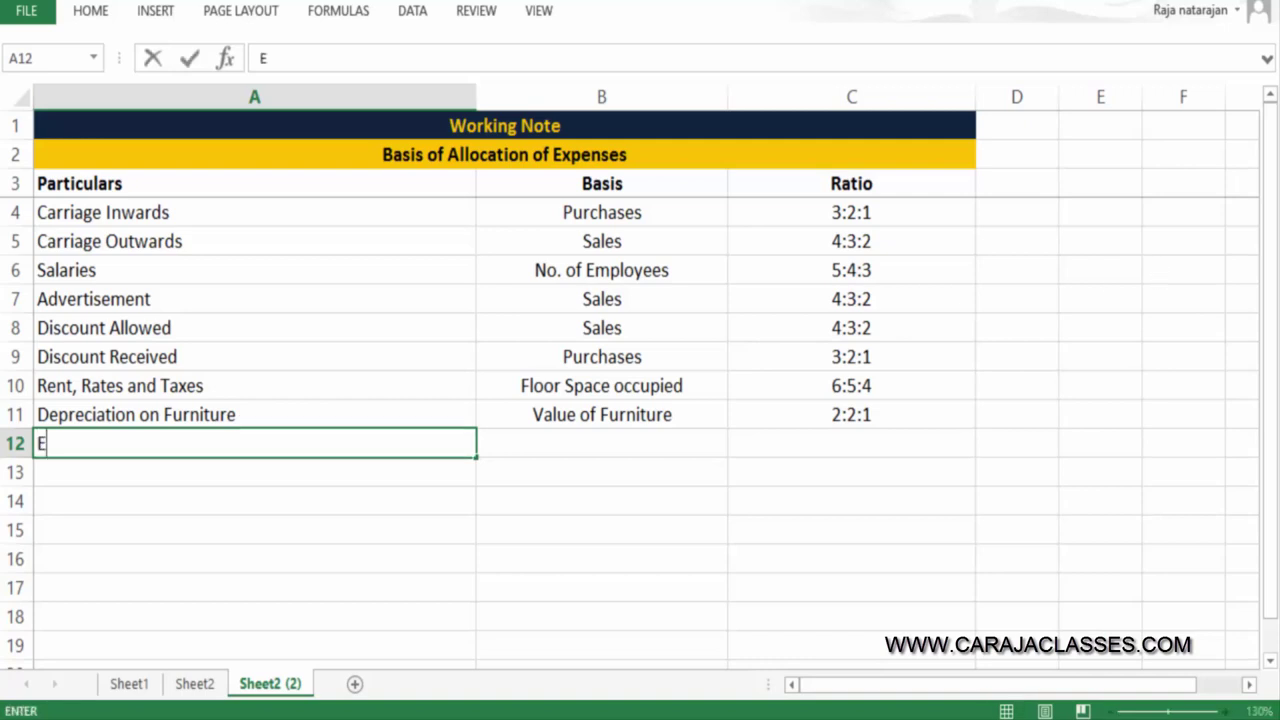
pyautogui.write('lectricity ')
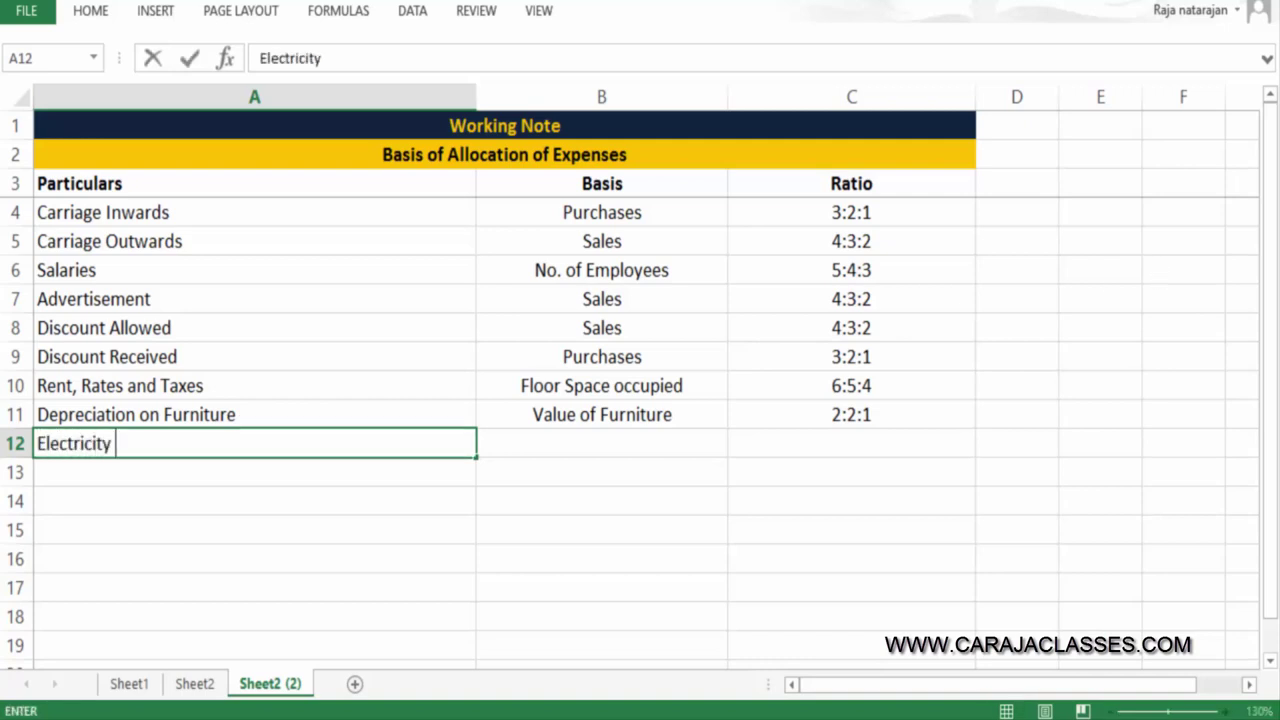
pyautogui.write('Expenses')
pyautogui.press('Tab')
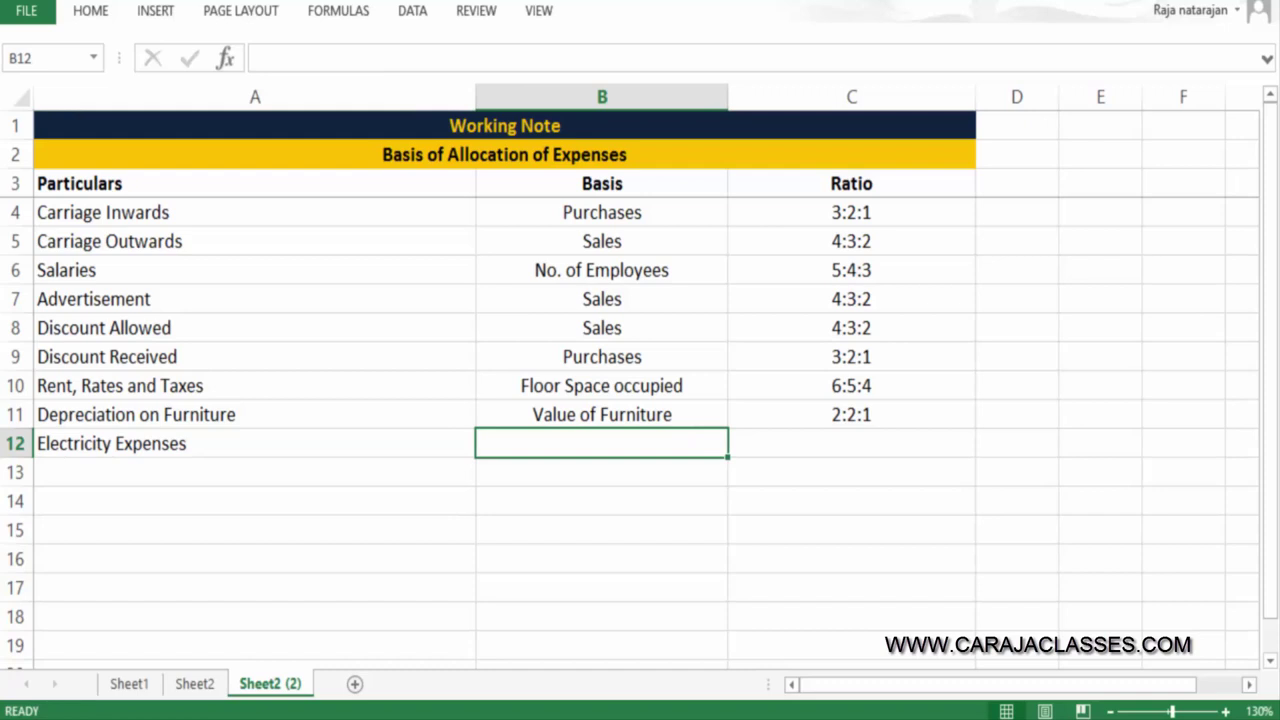
pyautogui.write('Units cons')
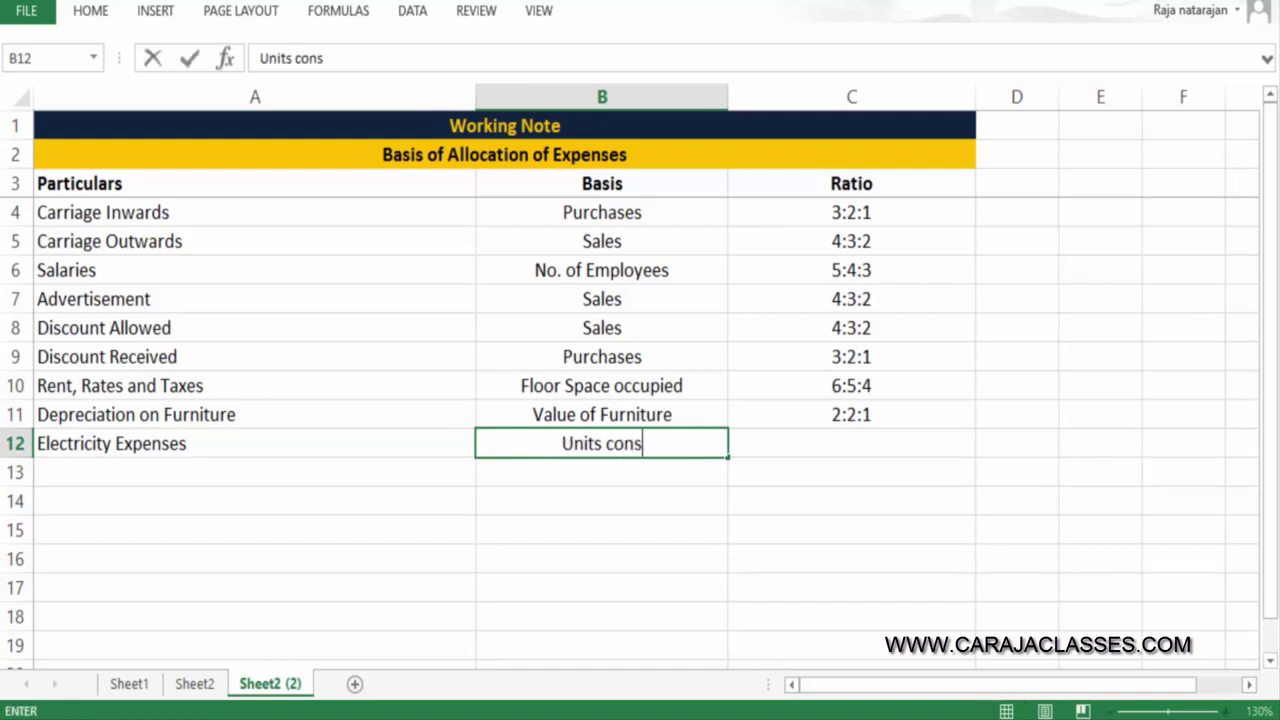
pyautogui.write('umed')
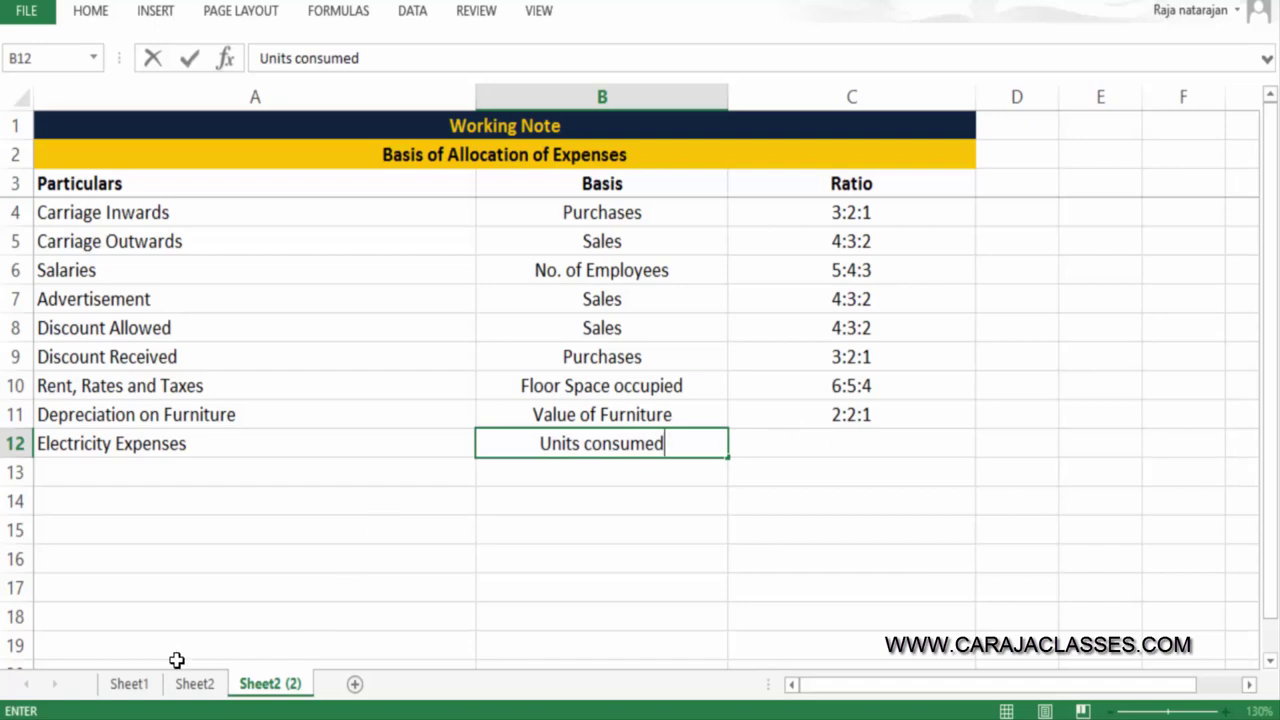
# Check each department's electricity units on Sheet1 and enter the ratio 3:2:1 in C12 of the working note on Sheet2 (2)
pyautogui.click(129, 684)
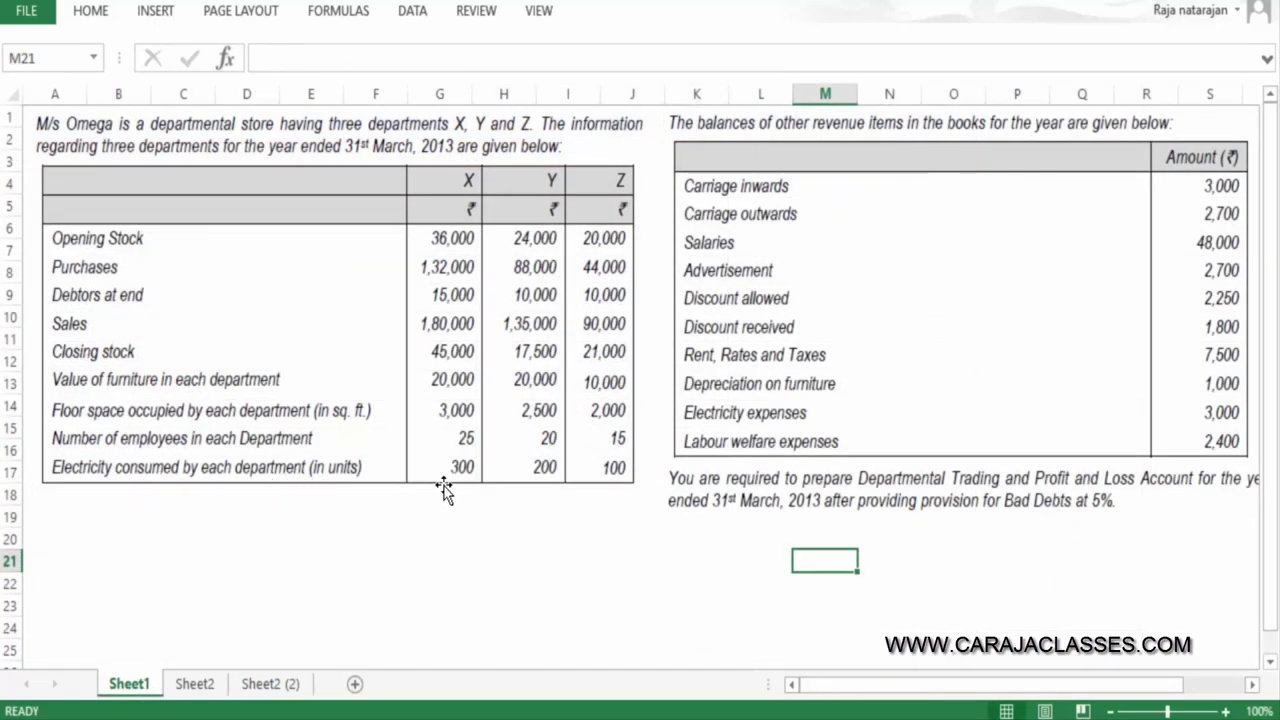
pyautogui.click(270, 684)
pyautogui.press('Right')
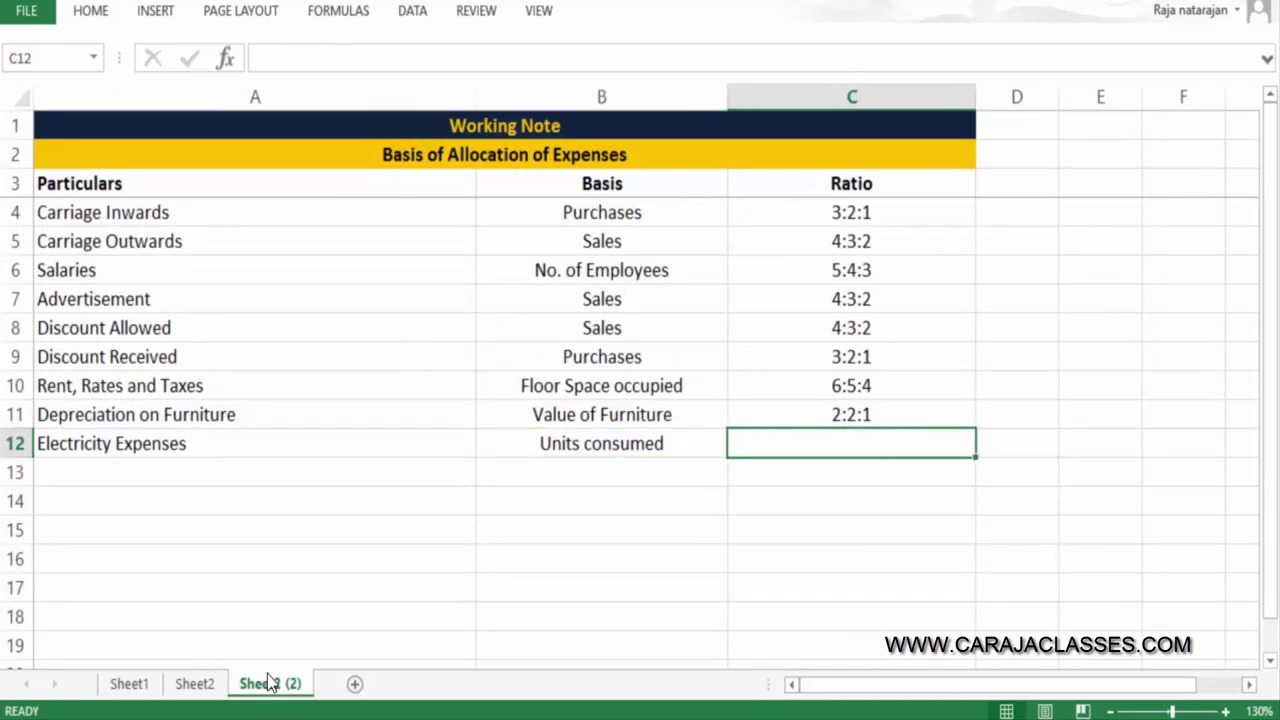
pyautogui.write("'3:2")
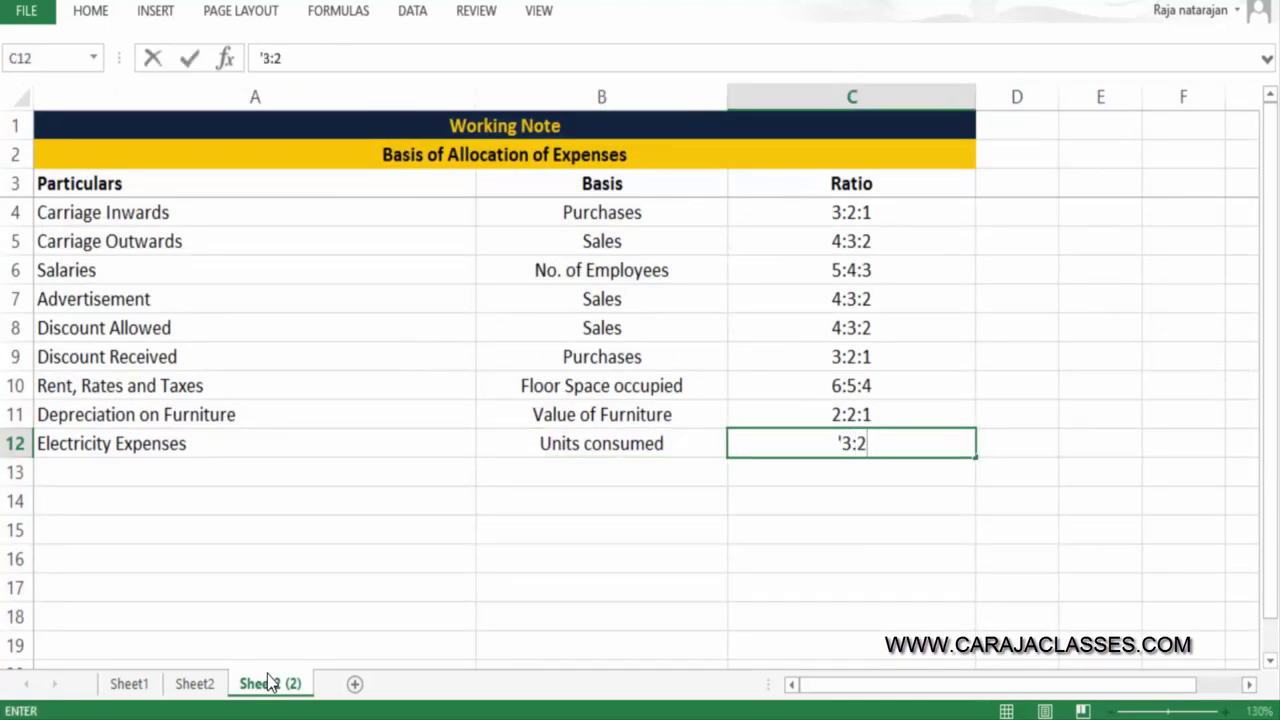
pyautogui.write(':1')
pyautogui.press('Return')
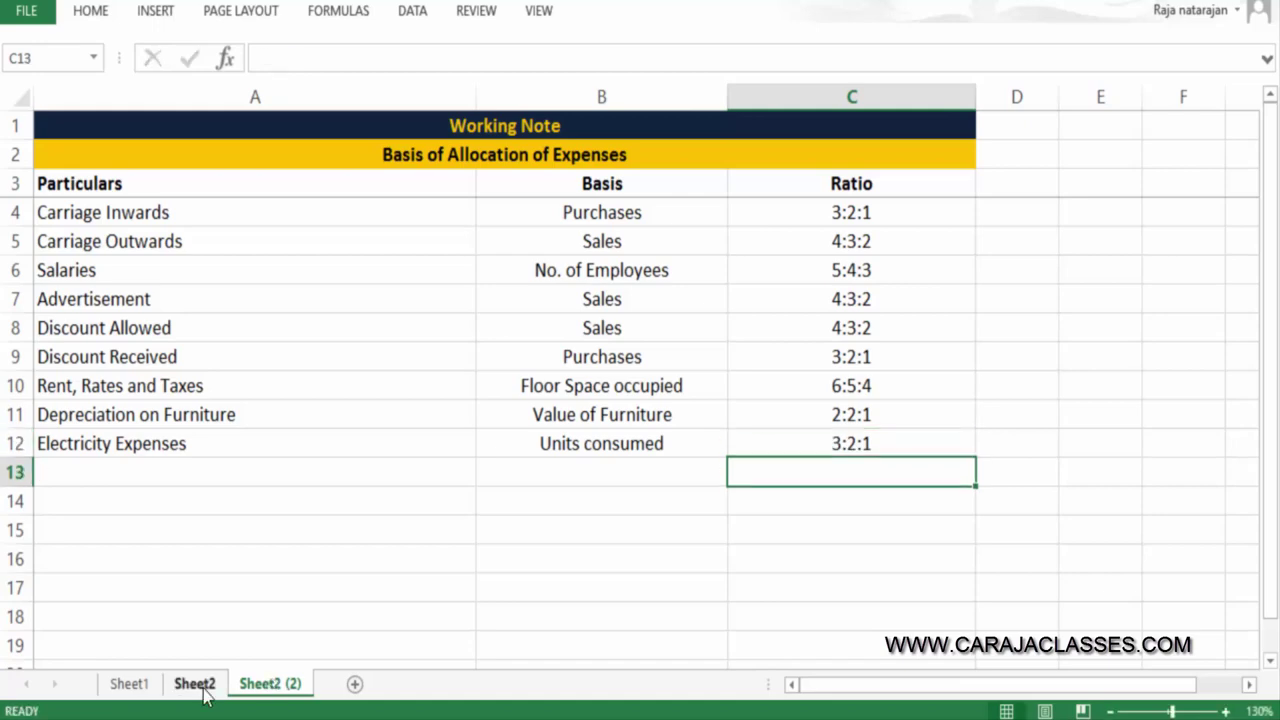
# Enter "To Electricity Expenses" in A15 of Sheet2 and calculate Dept X's share in B15 with =3000*3/6
pyautogui.click(200, 688)
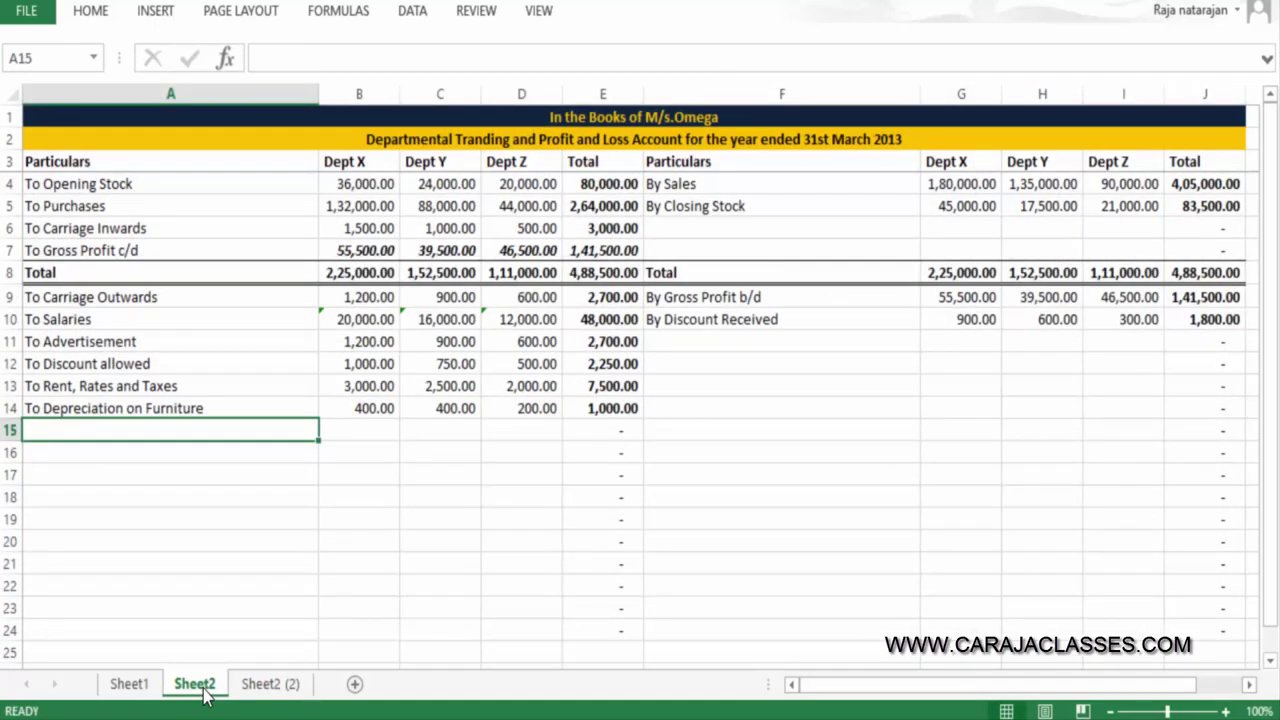
pyautogui.write('To Elec')
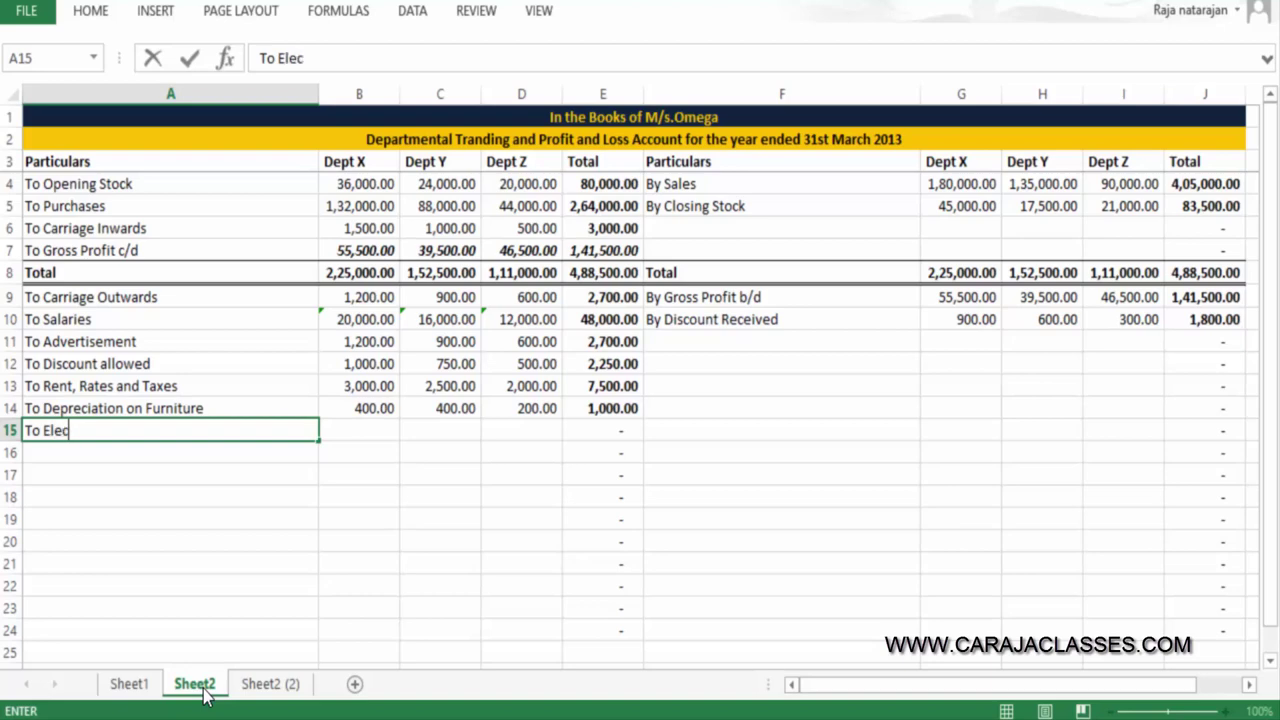
pyautogui.write('tricity Expenses')
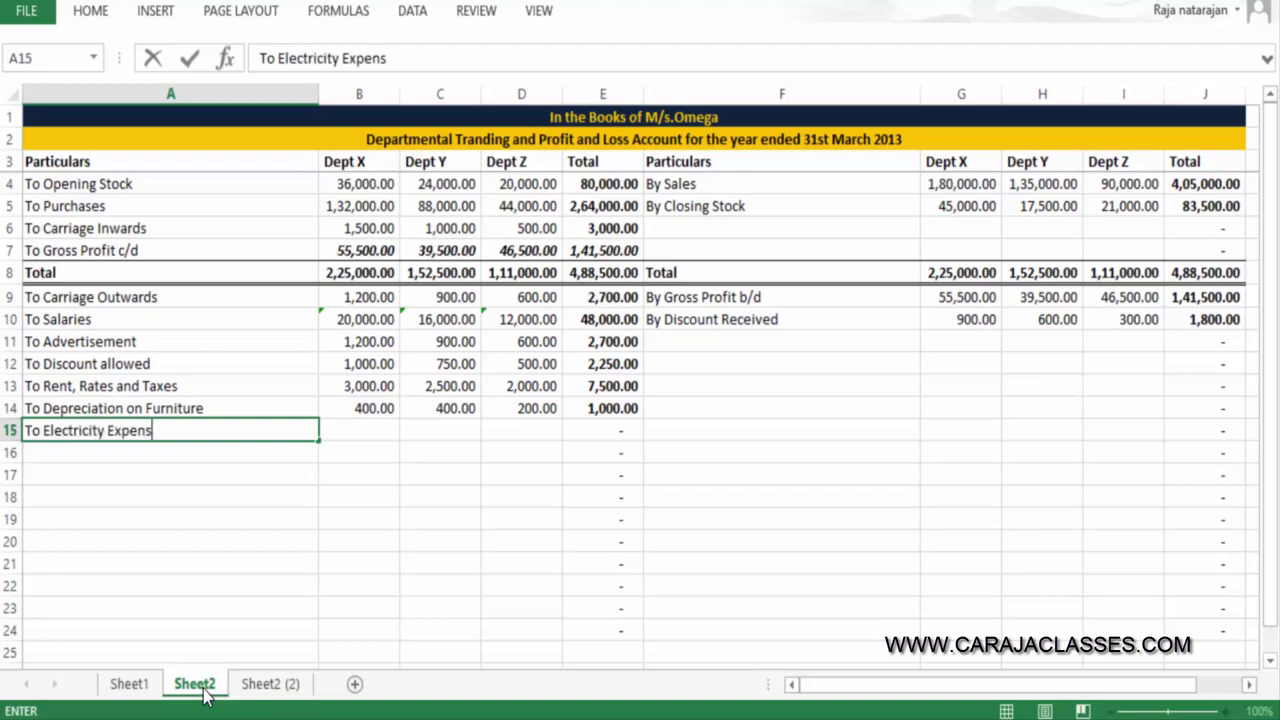
pyautogui.hotkey('ctrl', 'Return')
pyautogui.press('Tab')
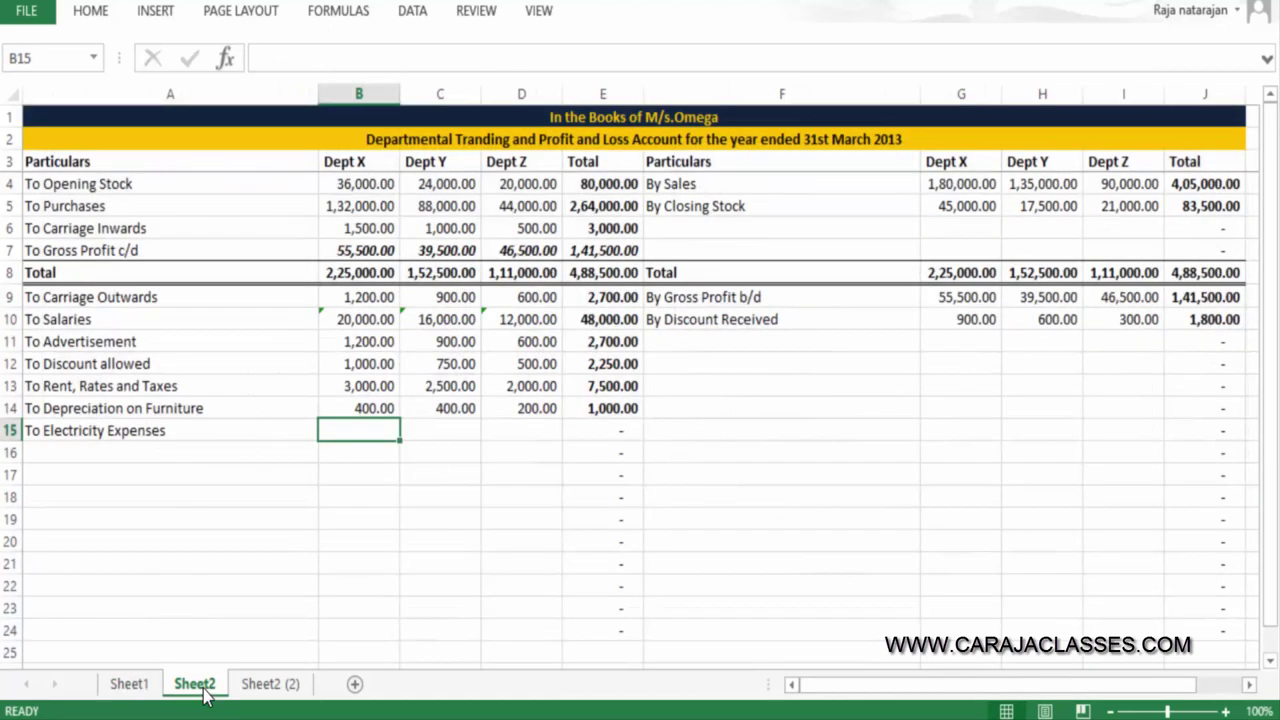
pyautogui.write('=3000*')
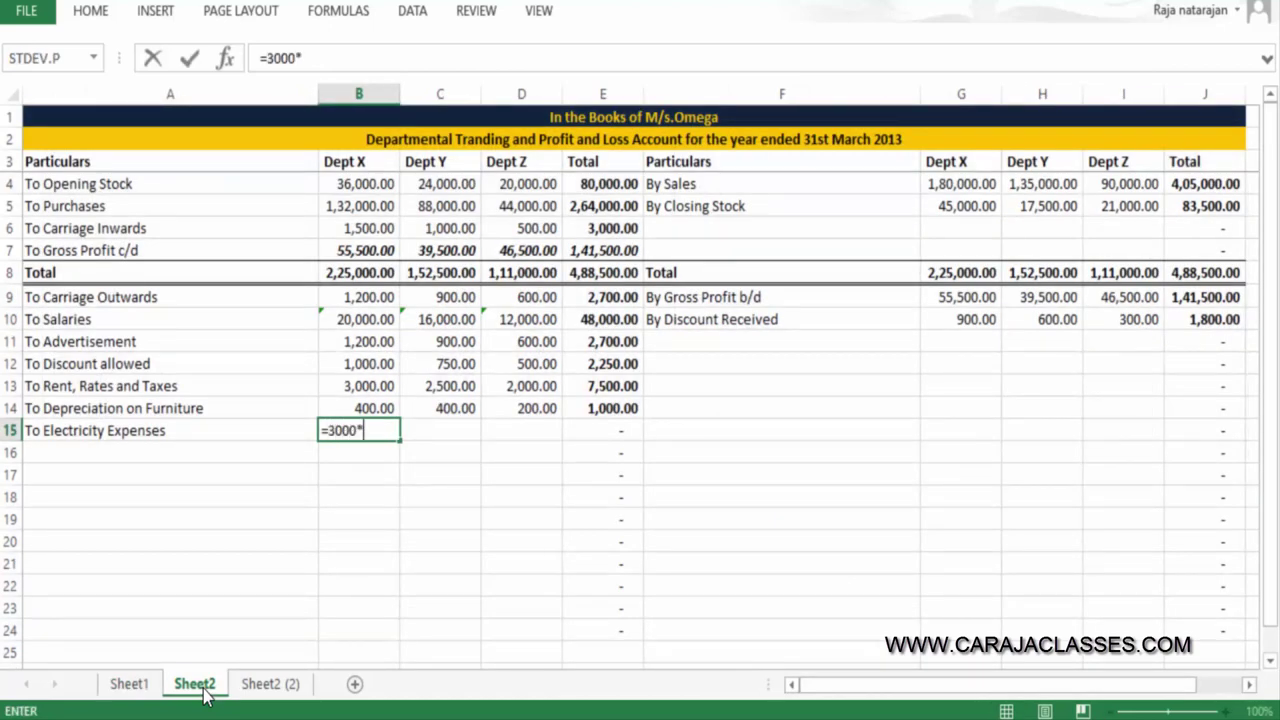
pyautogui.write('1/2')
pyautogui.press('Return')
pyautogui.press('Up')
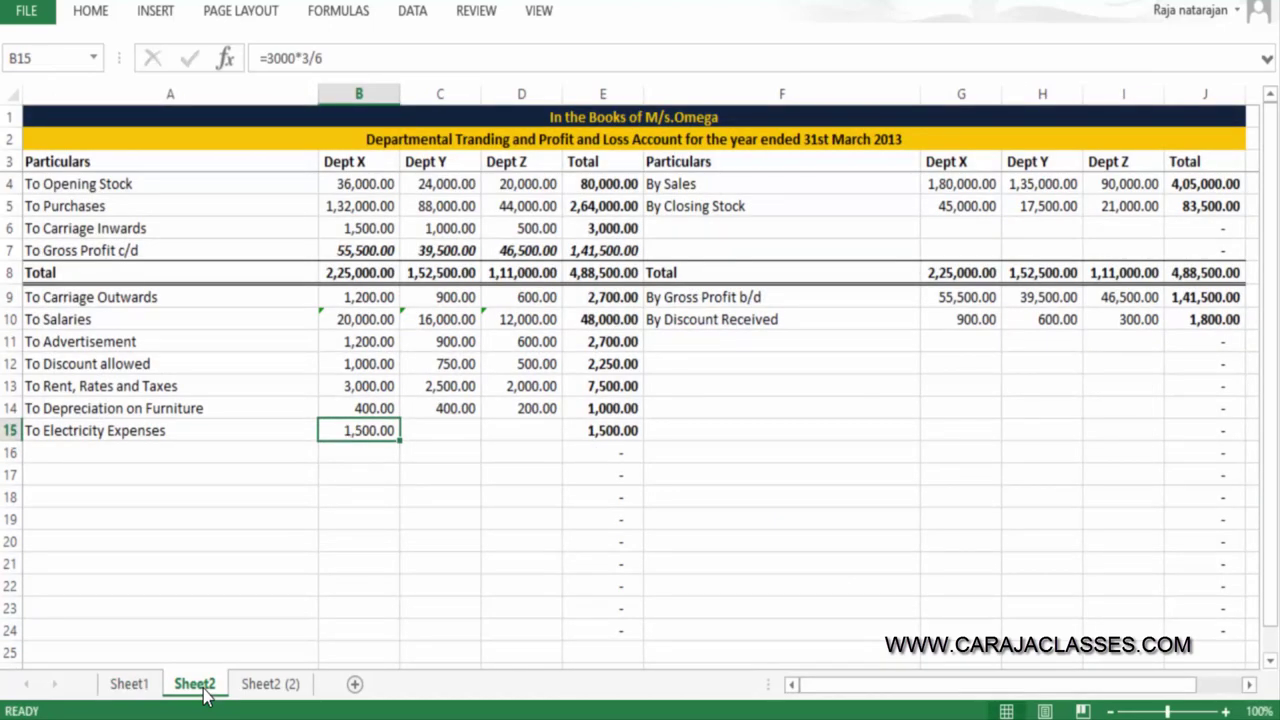
# Copy the Dept X electricity formula to C15 and change it to =3000*2/6 for Dept Y's share
pyautogui.hotkey('ctrl', 'c')
pyautogui.press('Right')
pyautogui.hotkey('ctrl', 'v')
pyautogui.press('F2')
pyautogui.press('Left')
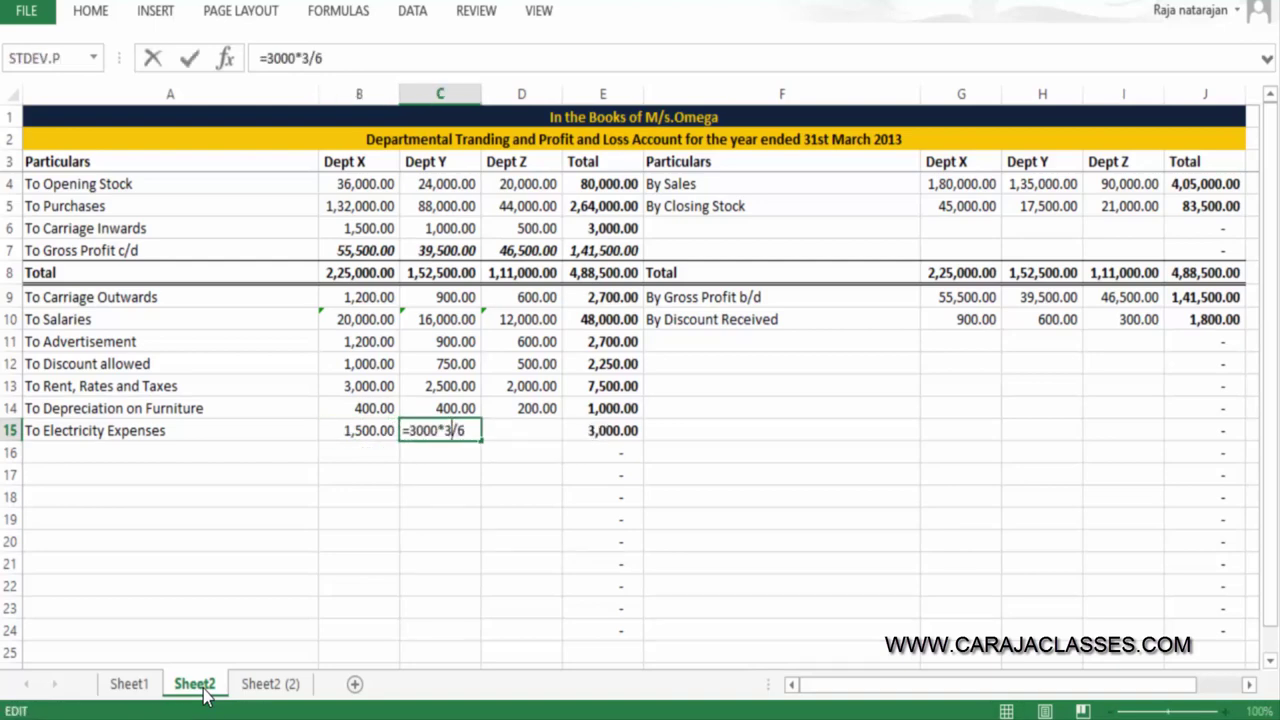
pyautogui.press('Delete')
pyautogui.write('2')
pyautogui.press('Return')
pyautogui.press('Up')
# Copy the Dept Y electricity formula to D15 and change it to =3000*1/6 for Dept Z's share
pyautogui.hotkey('ctrl', 'c')
pyautogui.press('Right')
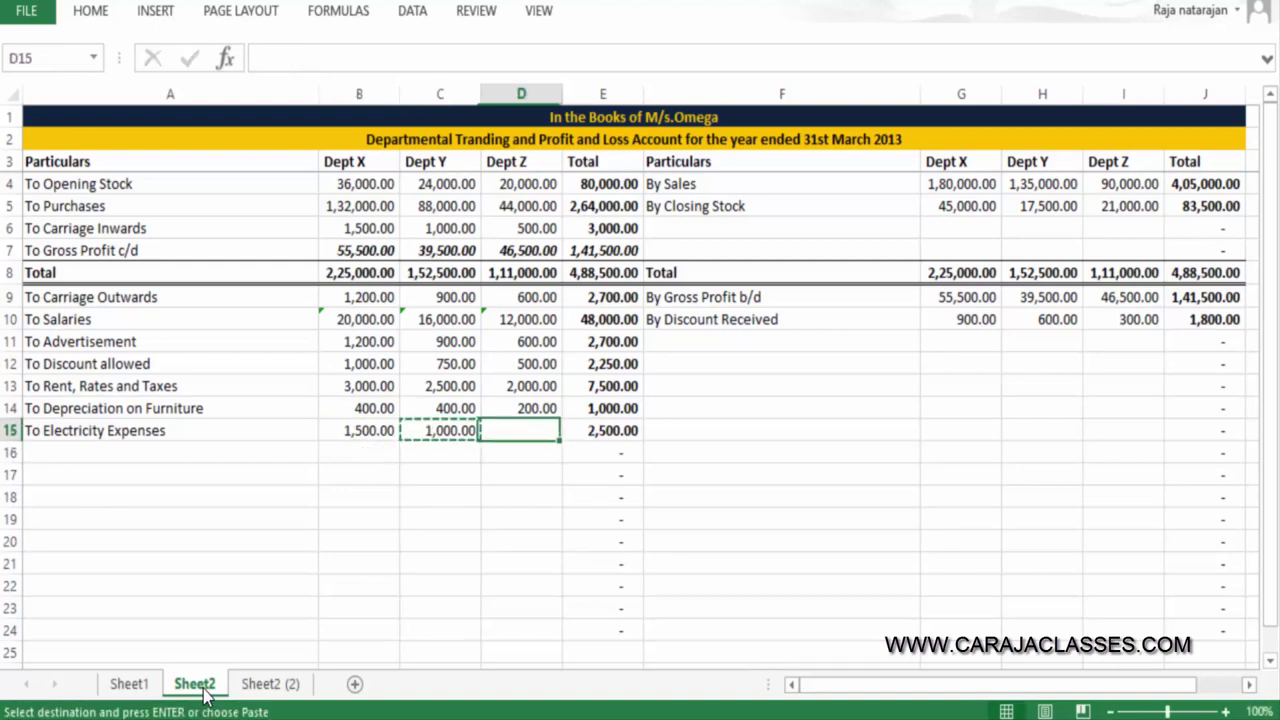
pyautogui.press('Return')
pyautogui.press('F2')
pyautogui.press('Left')
pyautogui.press('Left')
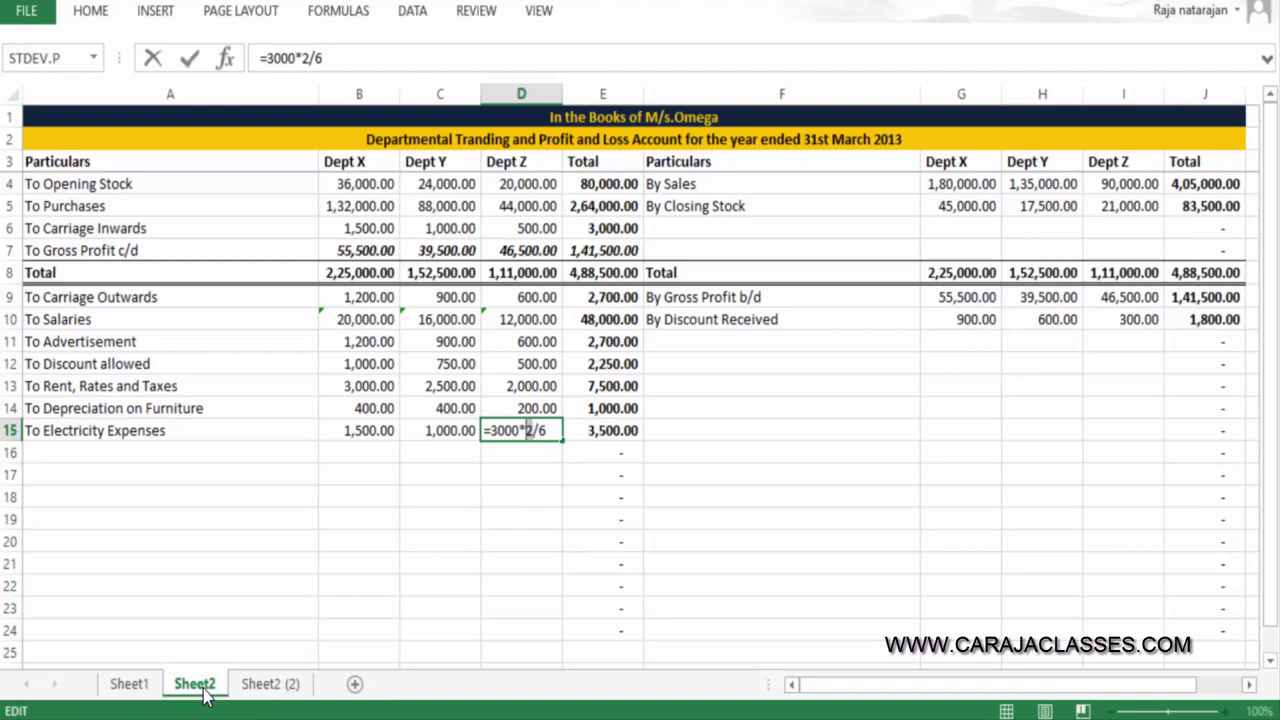
pyautogui.press('Delete')
pyautogui.write('1')
pyautogui.press('Return')
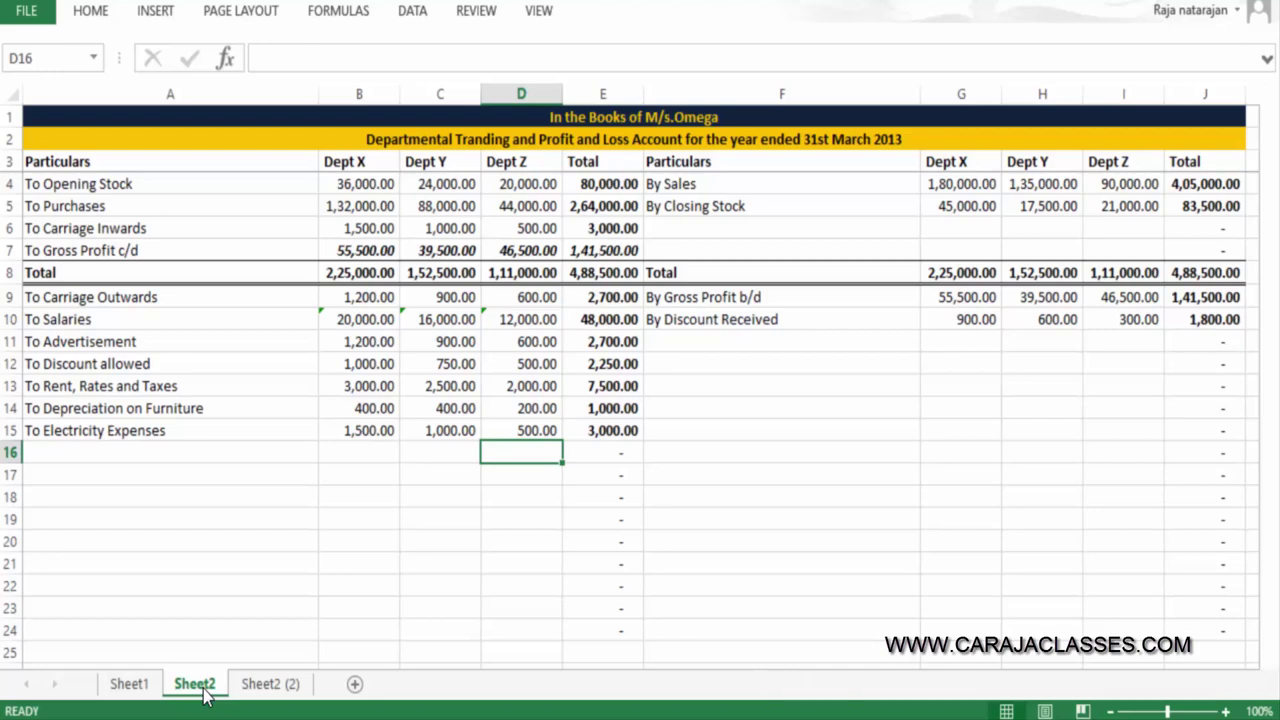
# Check the next expense on Sheet1 and enter "Labour Welfare Expenses" in A13 of the working note on Sheet2 (2)
pyautogui.hotkey('ctrl', 'pageup')
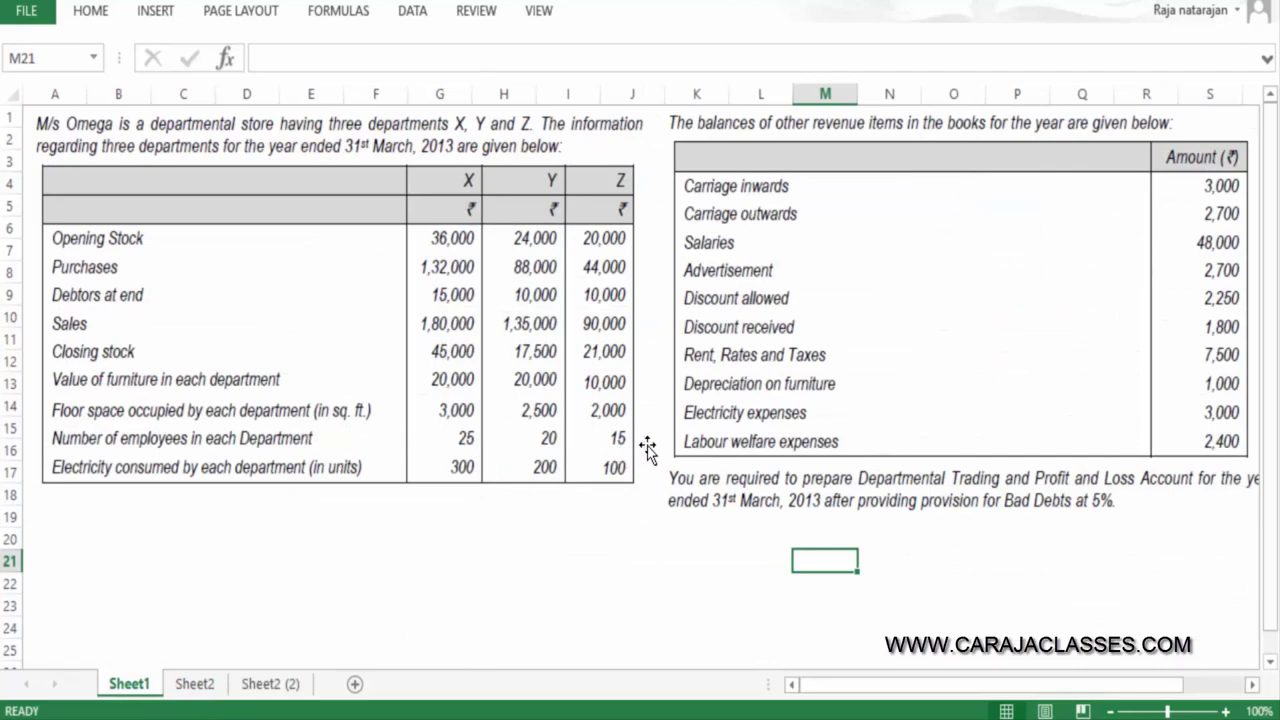
pyautogui.hotkey('ctrl', 'pagedown')
pyautogui.hotkey('ctrl', 'pagedown')
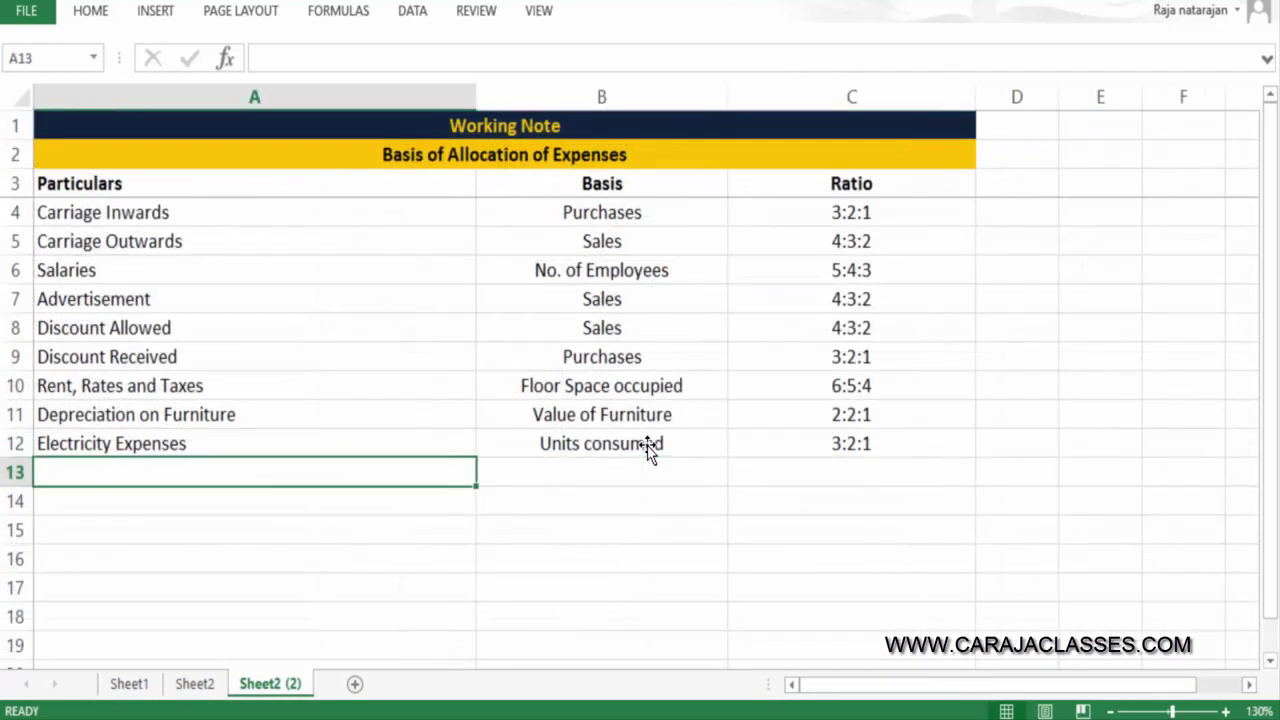
pyautogui.write('La')
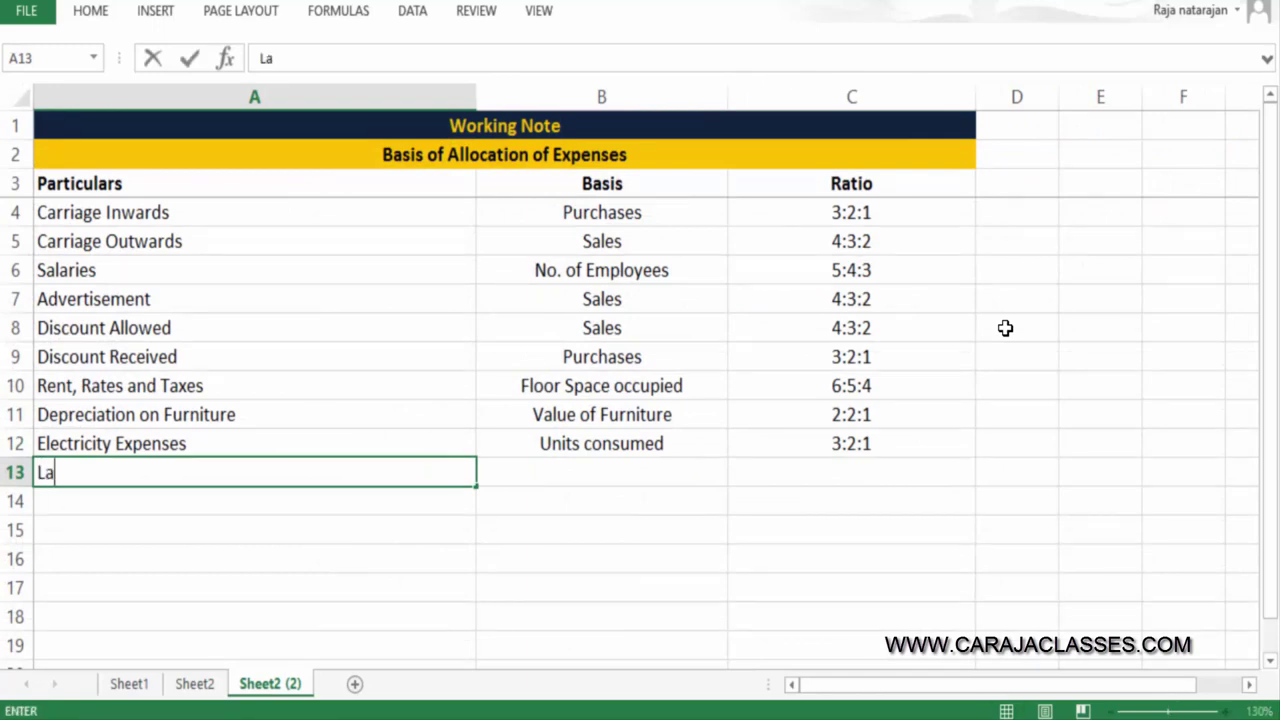
pyautogui.write('bou')
pyautogui.press('BackSpace')
pyautogui.press('BackSpace')
pyautogui.write('bour Welfare Expenses')
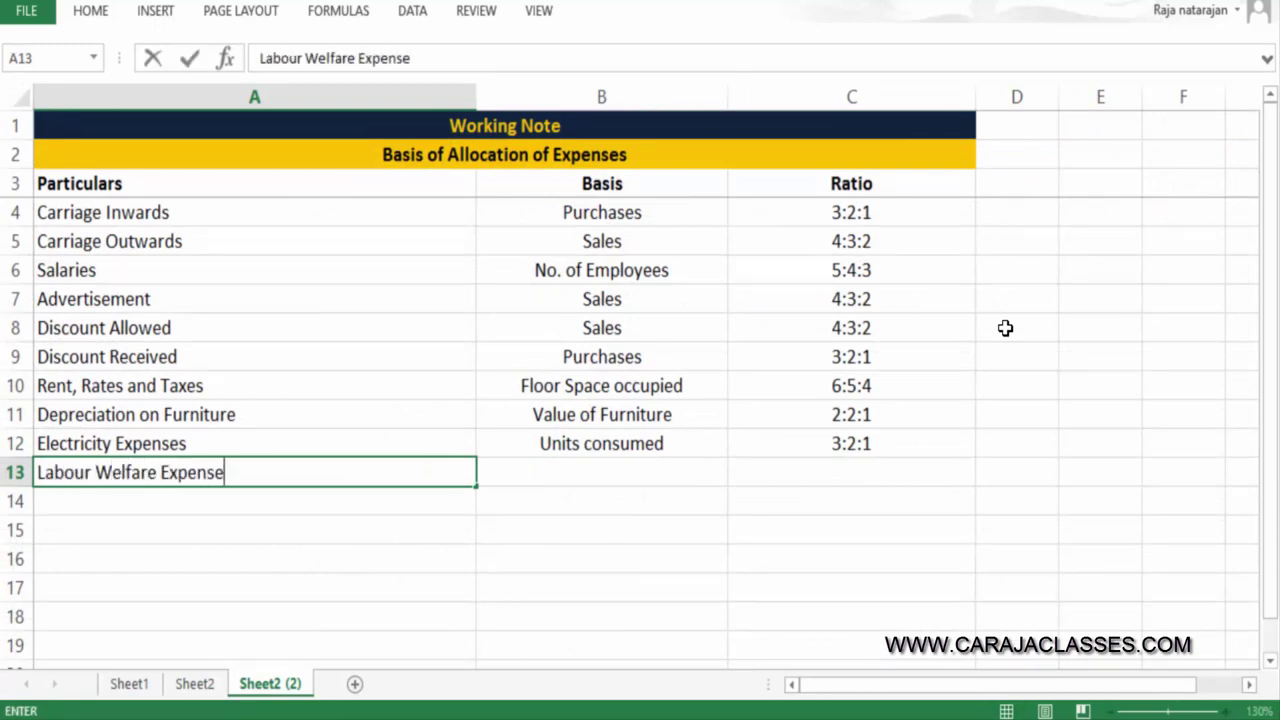
pyautogui.press('Tab')
# Link the labour welfare basis in B13 to the Salaries basis with =B6 and copy the formula to C13 for the ratio
pyautogui.write('=')
pyautogui.press('Up')
pyautogui.press('Up')
pyautogui.press('Up')
pyautogui.press('Up')
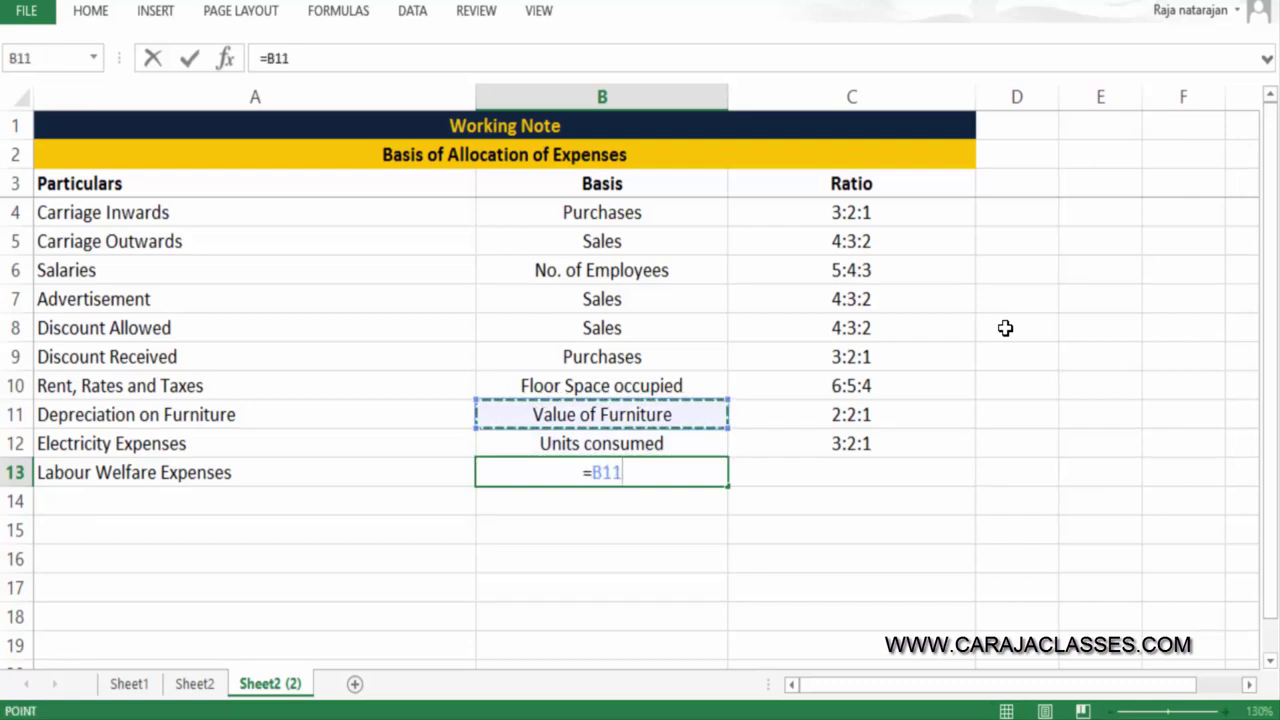
pyautogui.press('Up')
pyautogui.press('Up')
pyautogui.press('Up')
pyautogui.press('Return')
pyautogui.press('Up')
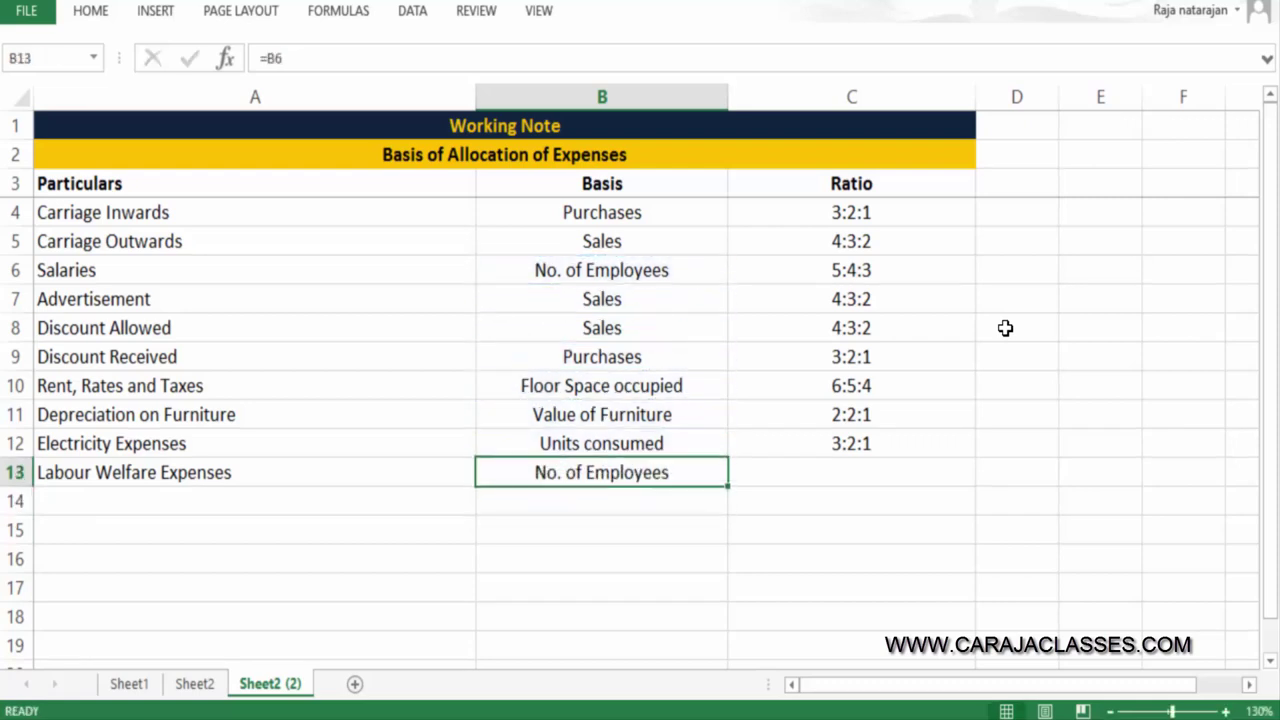
pyautogui.hotkey('ctrl', 'c')
pyautogui.press('Right')
pyautogui.press('Return')
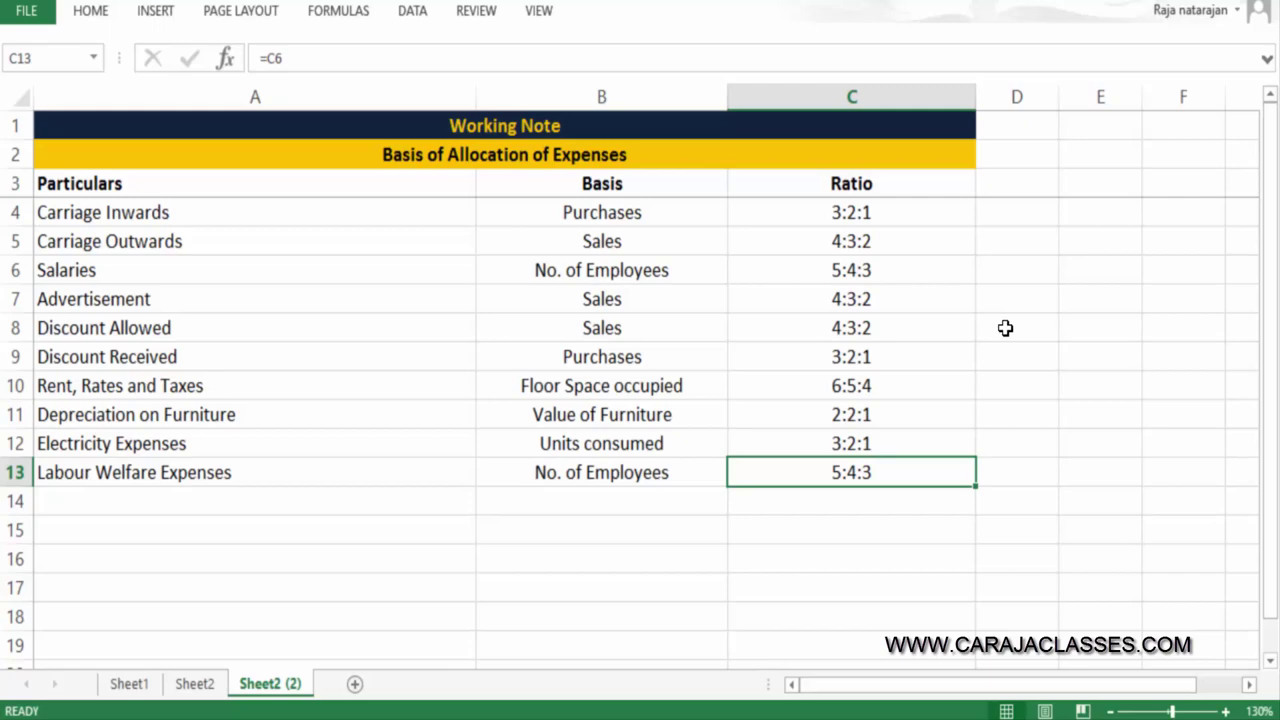
# Enter the particulars "To Labour Welfare Expenss" in A16 of Sheet2
pyautogui.hotkey('ctrl', 'pageup')
pyautogui.press('Left')
pyautogui.press('Left')
pyautogui.press('Left')
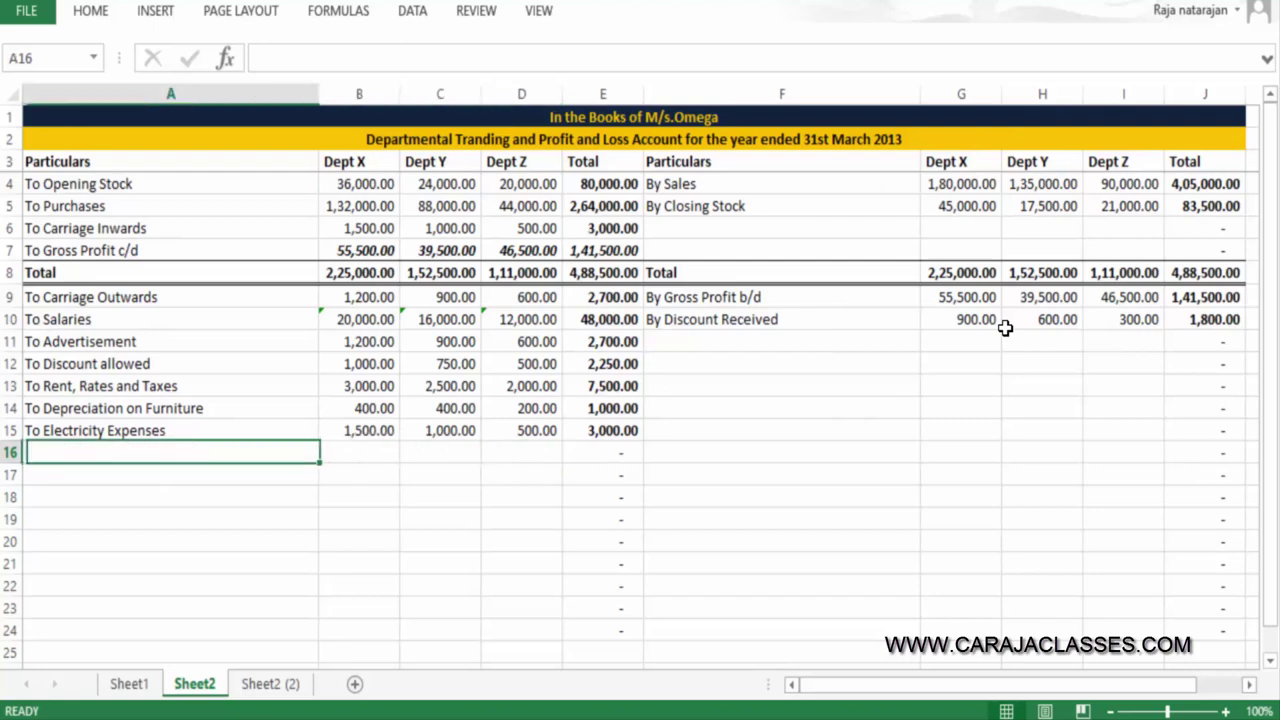
pyautogui.write('To Labour ')
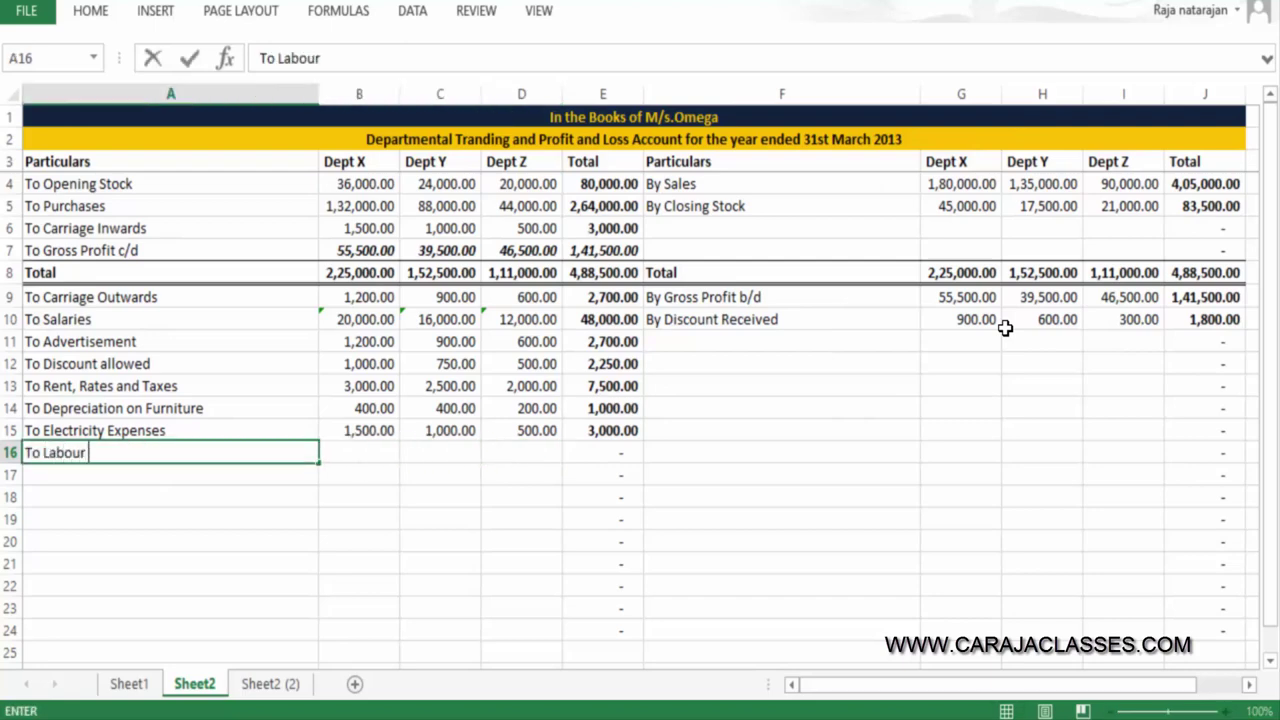
pyautogui.write('Welfare Expenss')
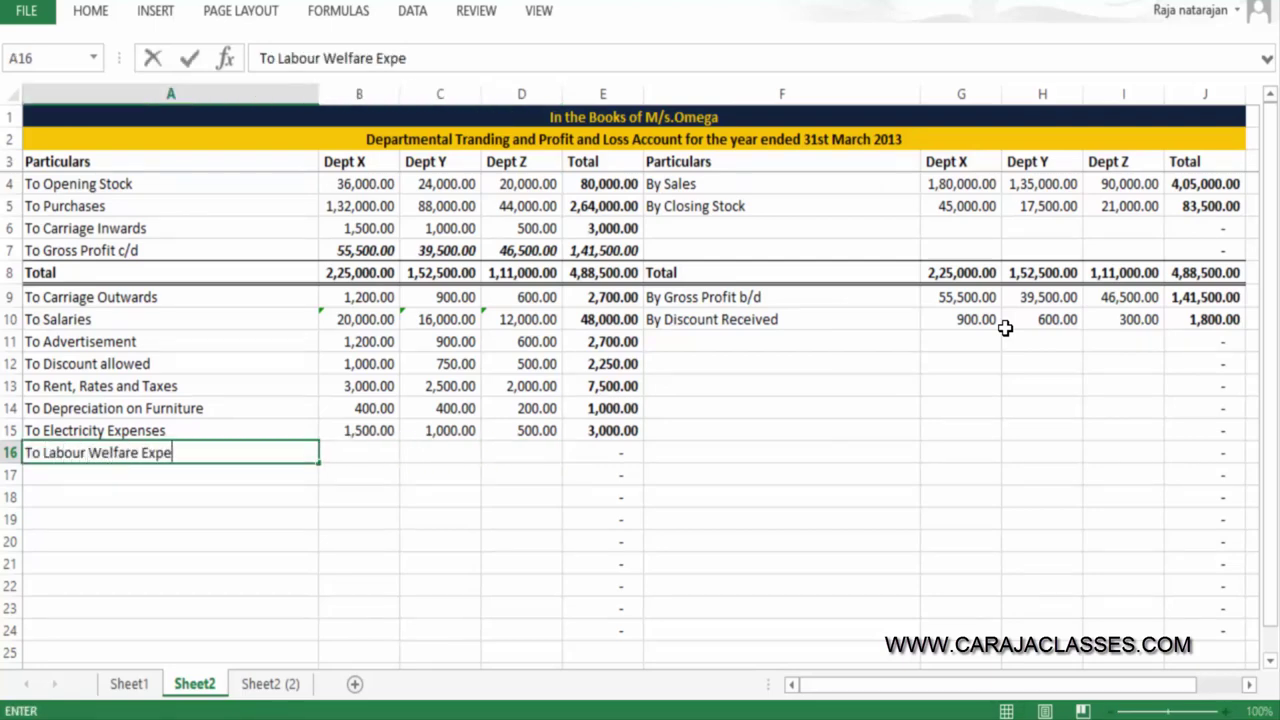
pyautogui.press('Tab')
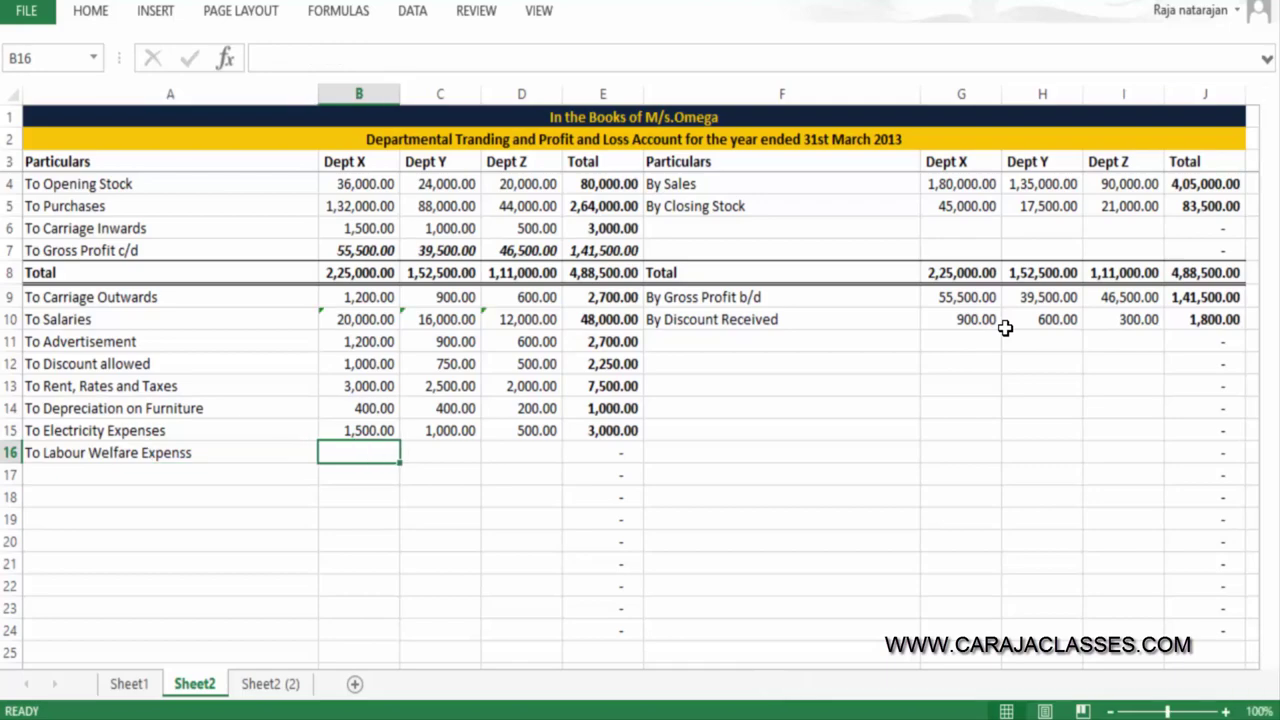
# Check the labour welfare amount on Sheet1 and calculate Dept X's share in B16 of Sheet2 with =2400*5/12
pyautogui.hotkey('ctrl', 'pageup')
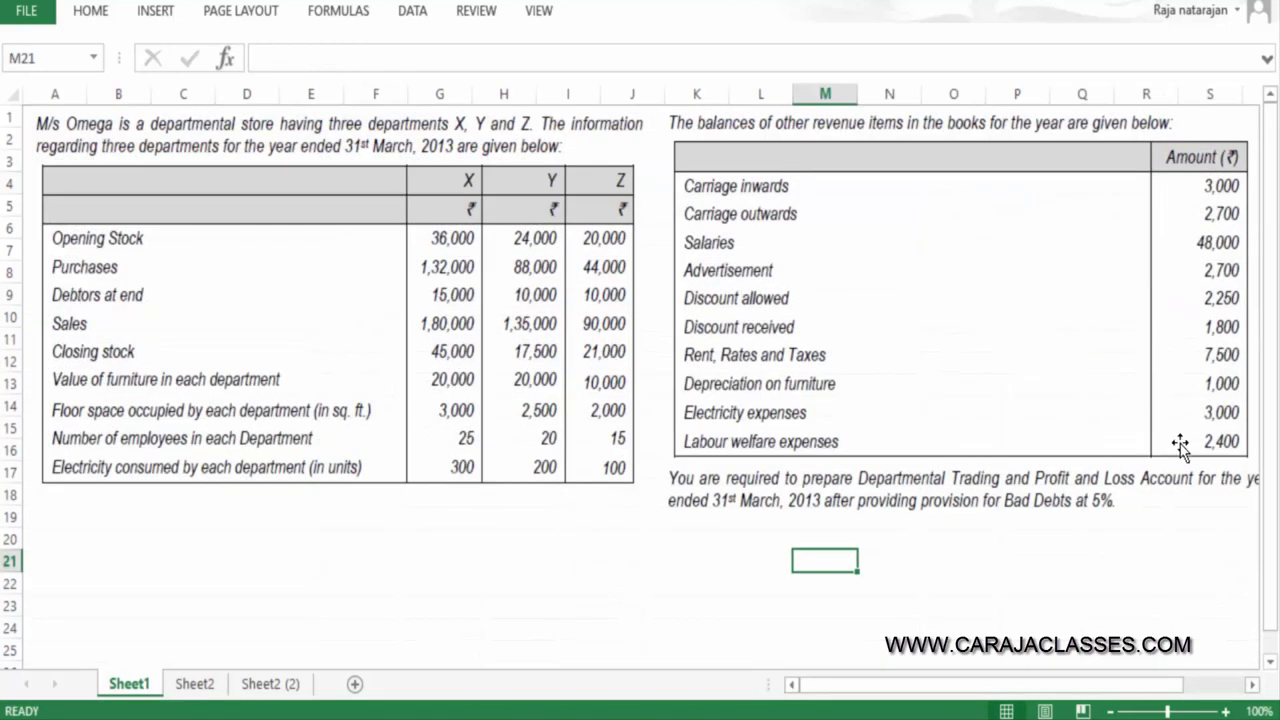
pyautogui.hotkey('ctrl', 'pagedown')
pyautogui.write('=50')
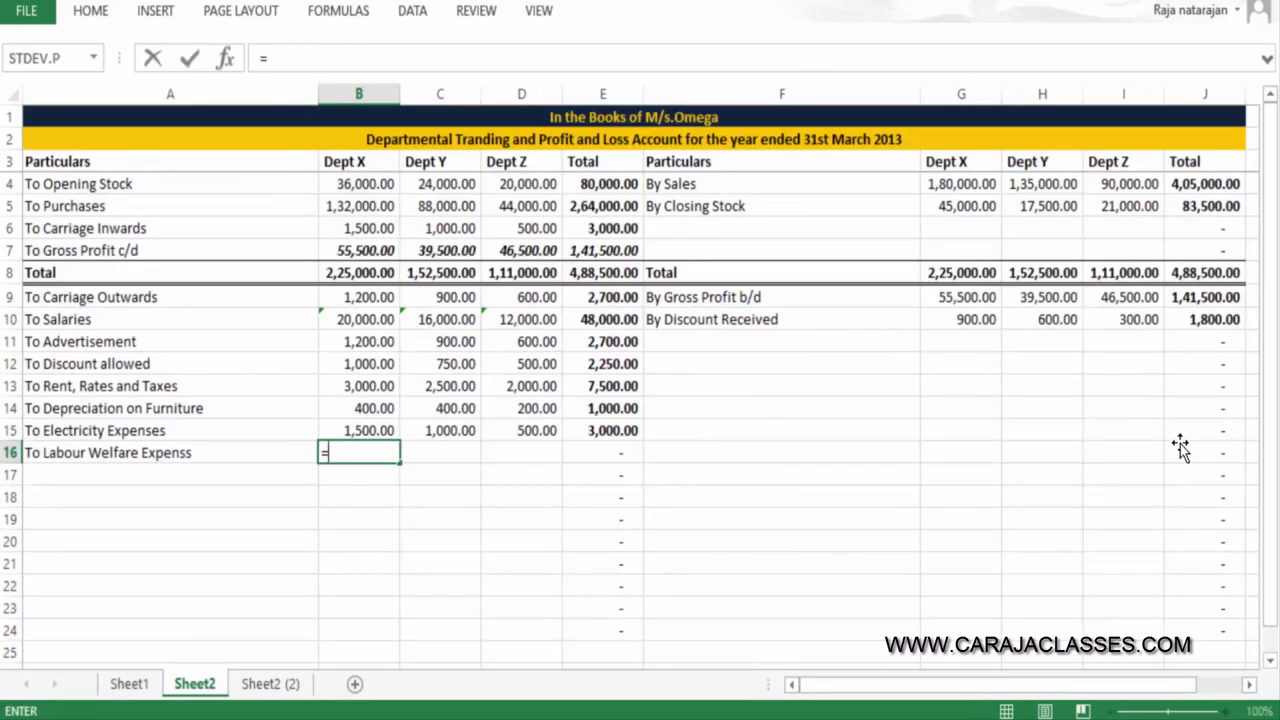
pyautogui.press('BackSpace')
pyautogui.press('BackSpace')
pyautogui.write('2400*5/12')
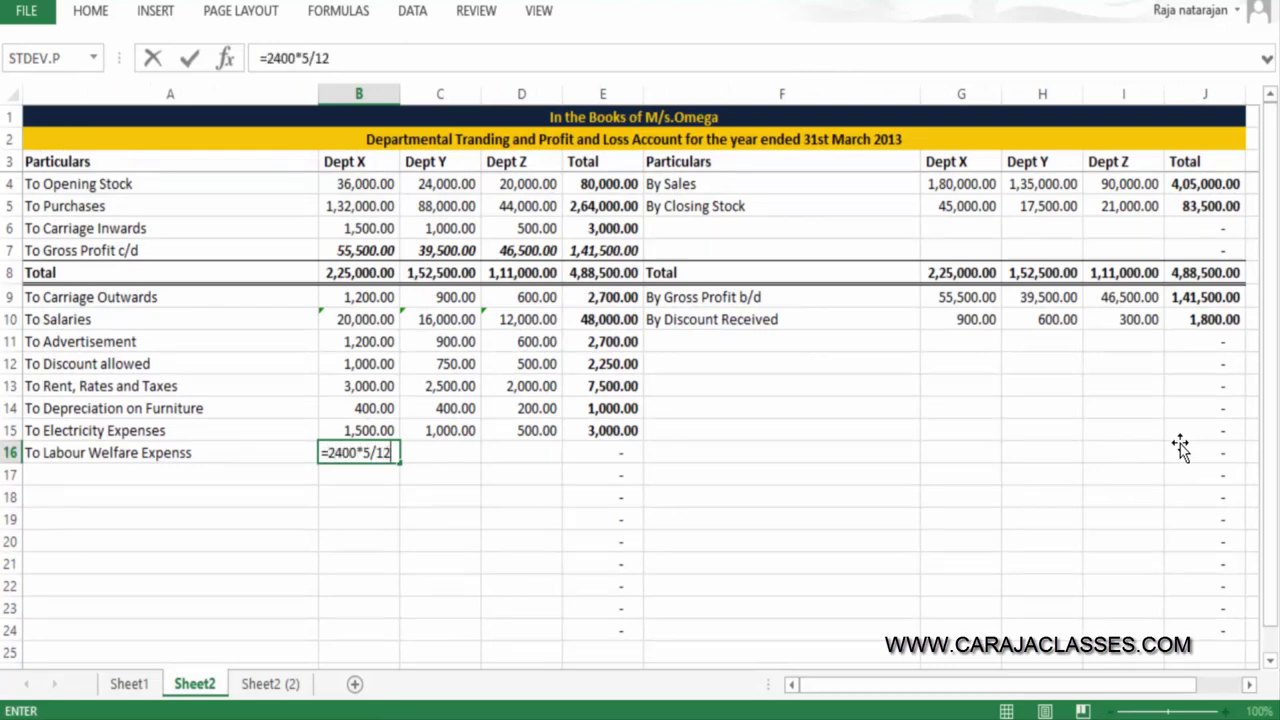
pyautogui.press('Return')
pyautogui.press('Up')
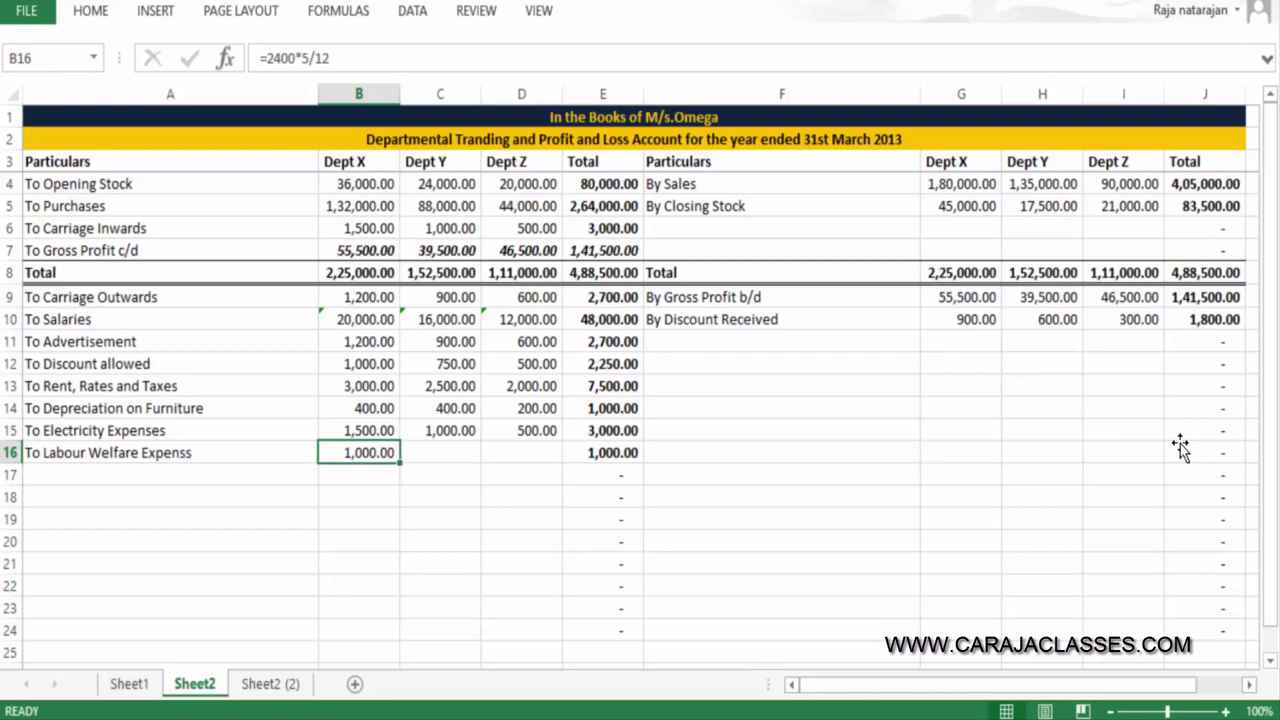
# Copy the Dept X labour welfare formula to C16 and change it to =2400*4/12 for Dept Y's share
pyautogui.hotkey('ctrl', 'c')
pyautogui.press('Right')
pyautogui.hotkey('ctrl', 'v')
pyautogui.press('F2')
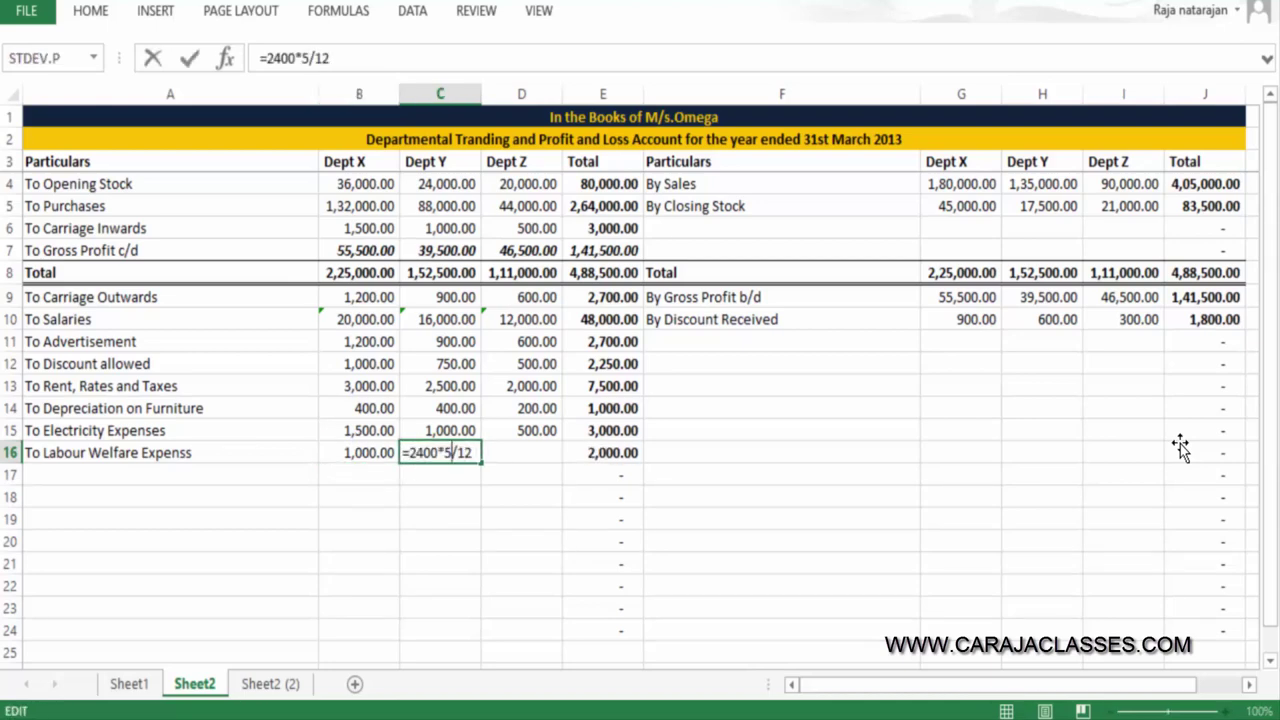
pyautogui.press('Delete')
pyautogui.write('4')
pyautogui.press('Return')
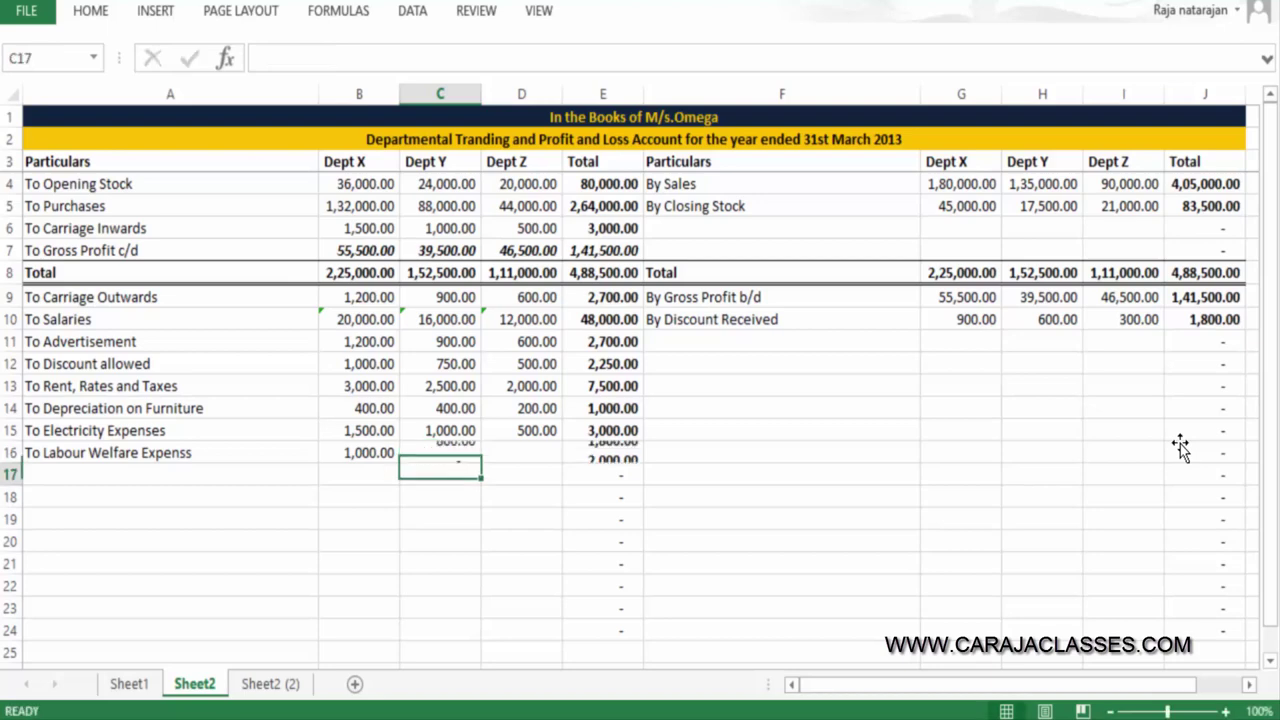
# Copy the Dept Y labour welfare formula to D16 and change it to =2400*3/12 for Dept Z's share
pyautogui.press('Up')
pyautogui.hotkey('ctrl', 'c')
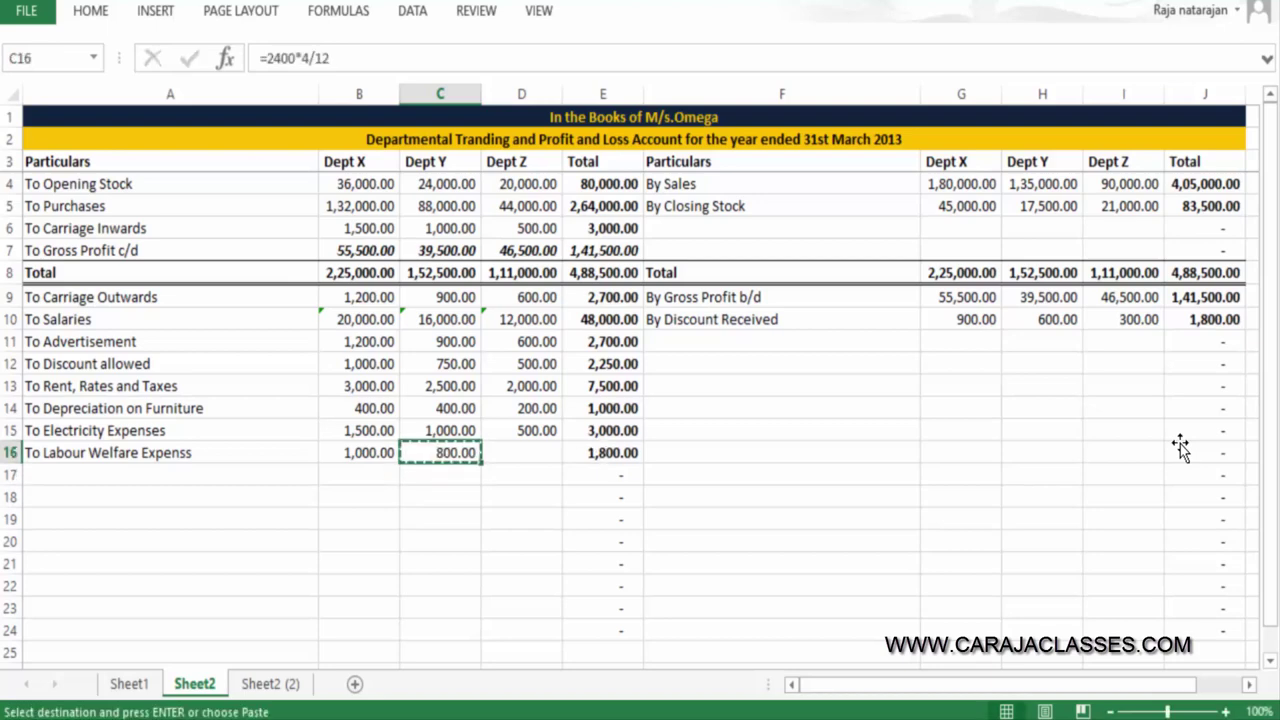
pyautogui.press('Right')
pyautogui.hotkey('ctrl', 'v')
pyautogui.press('F2')
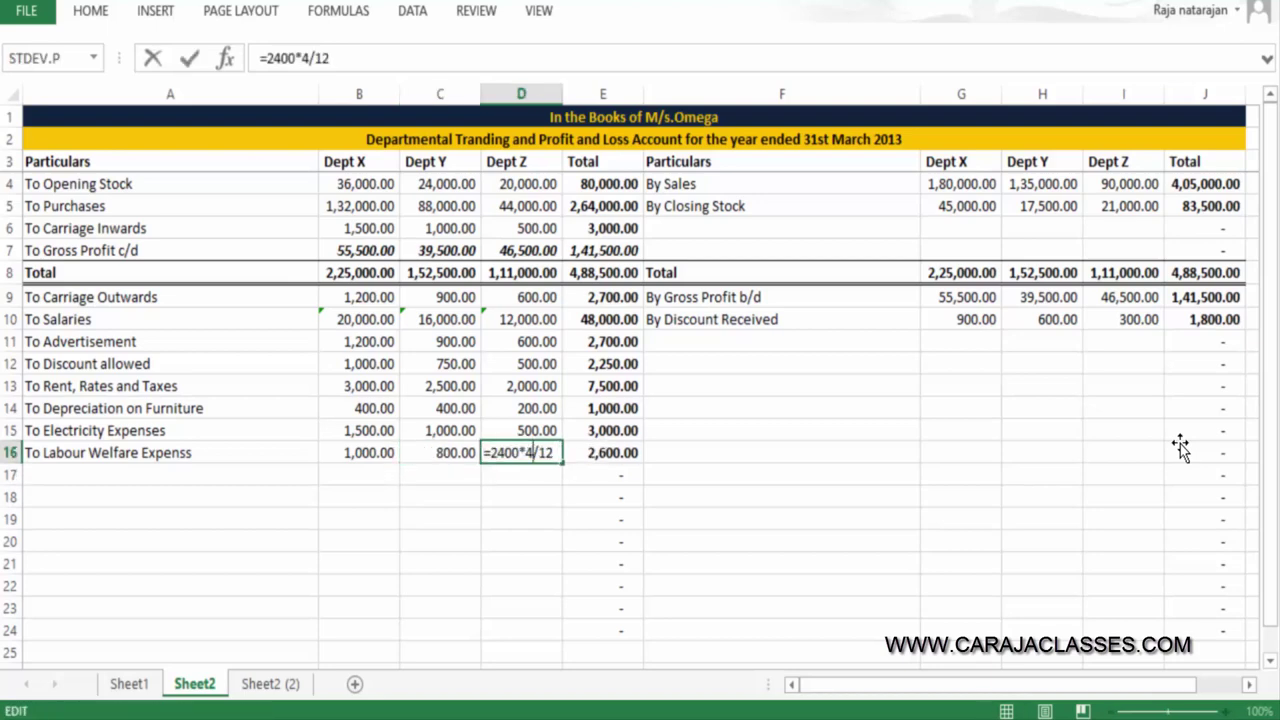
pyautogui.write('3')
pyautogui.press('Return')
pyautogui.press('Up')
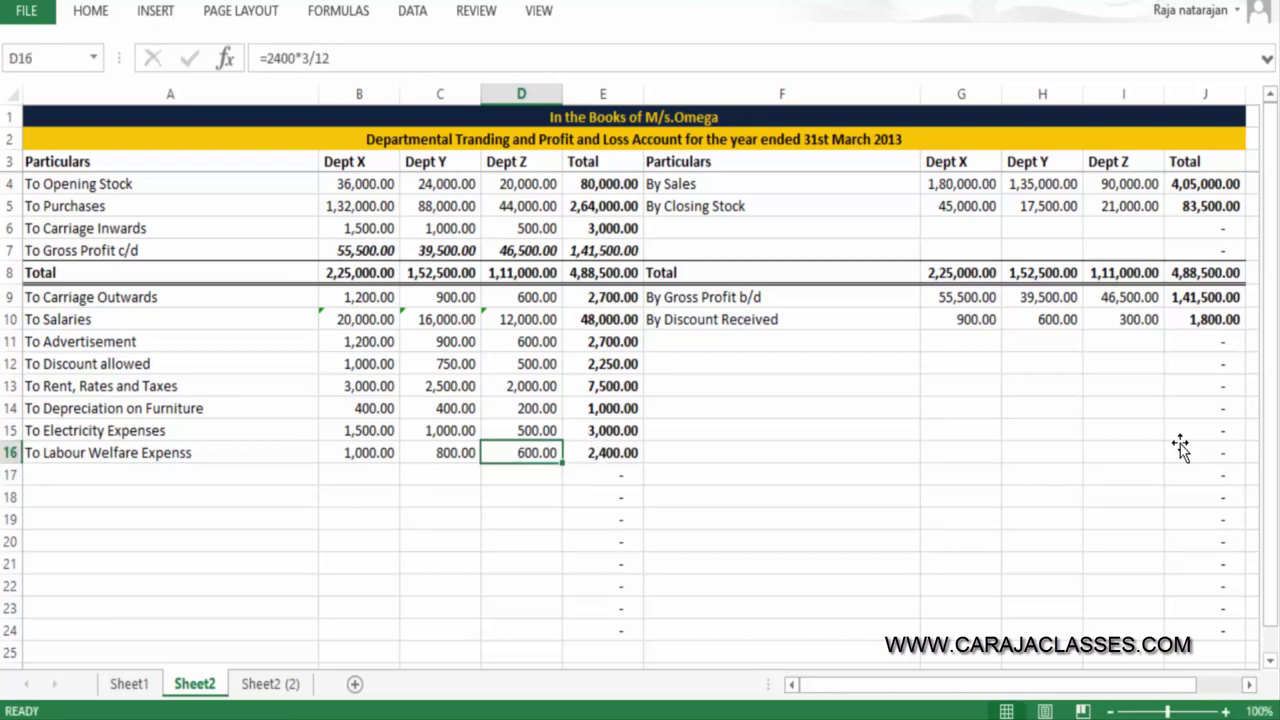
# Check the bad debts requirement on Sheet1 and enter "Provision for Bad Debts" in A14 of the working note on Sheet2 (2)
pyautogui.click(130, 683)
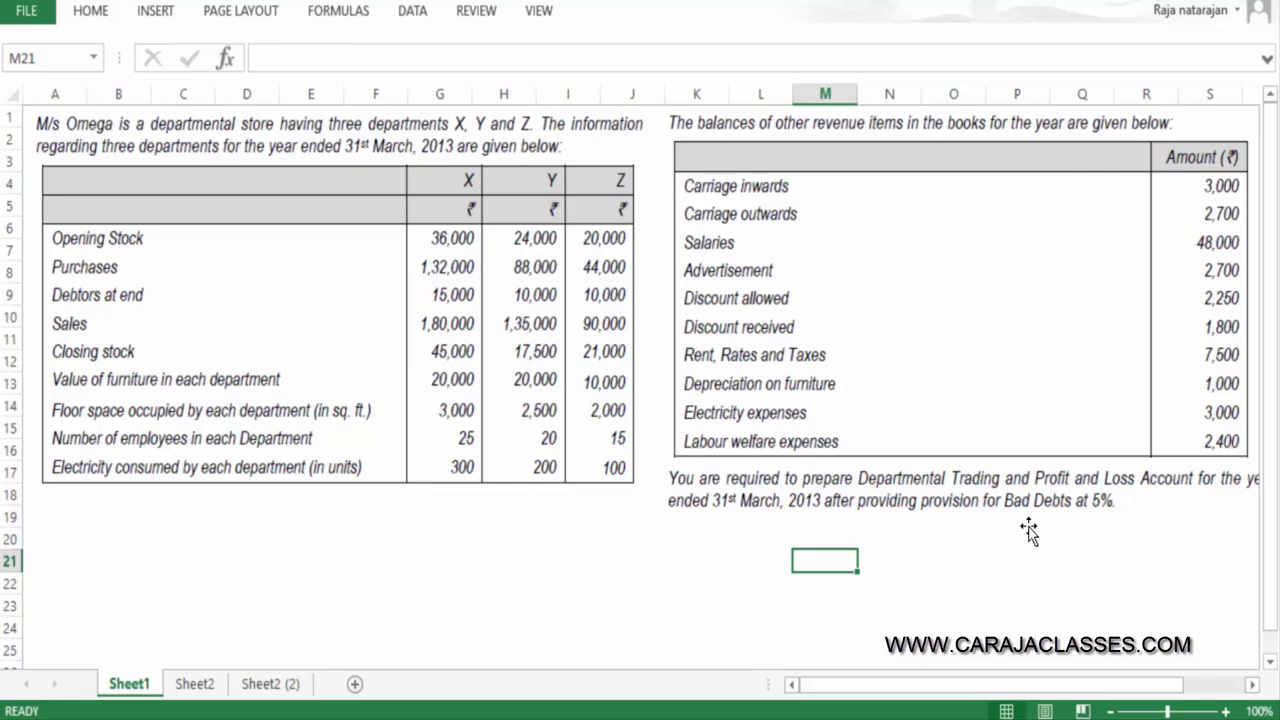
pyautogui.click(272, 683)
pyautogui.click(179, 501)
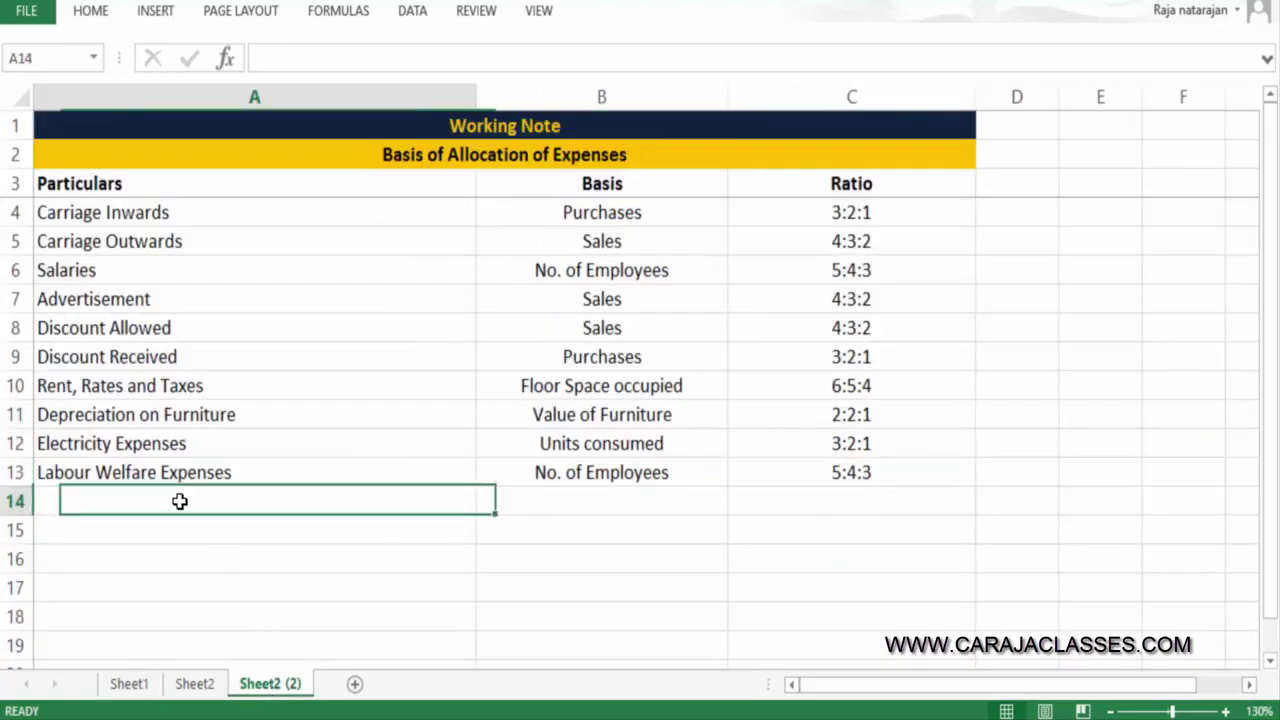
pyautogui.write('Provision for Bad Debts')
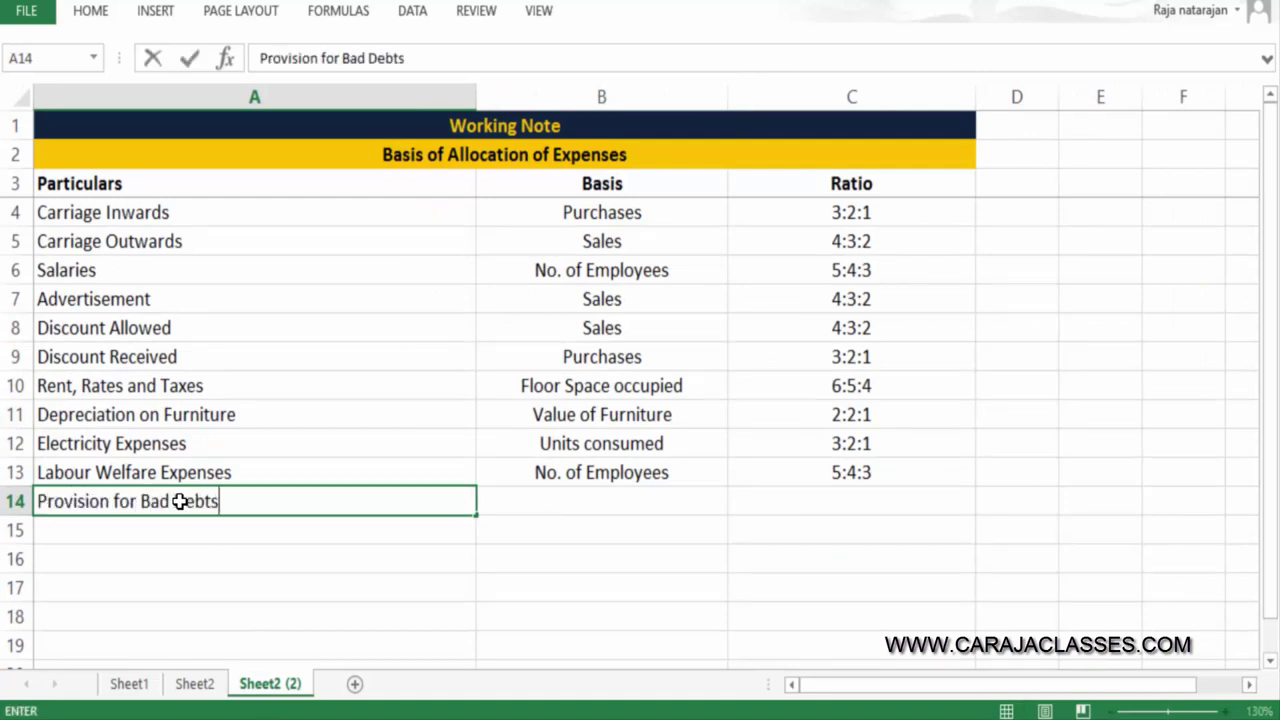
pyautogui.press('Return')
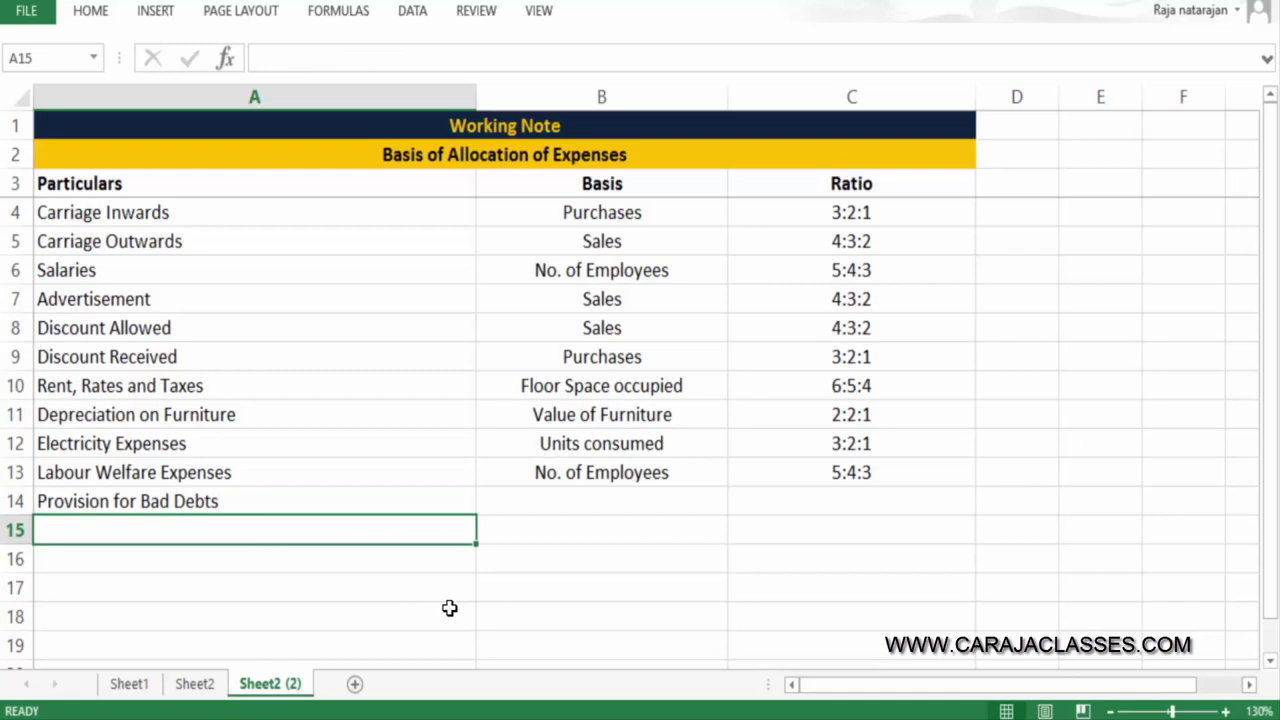
pyautogui.press('Up')
pyautogui.press('Right')
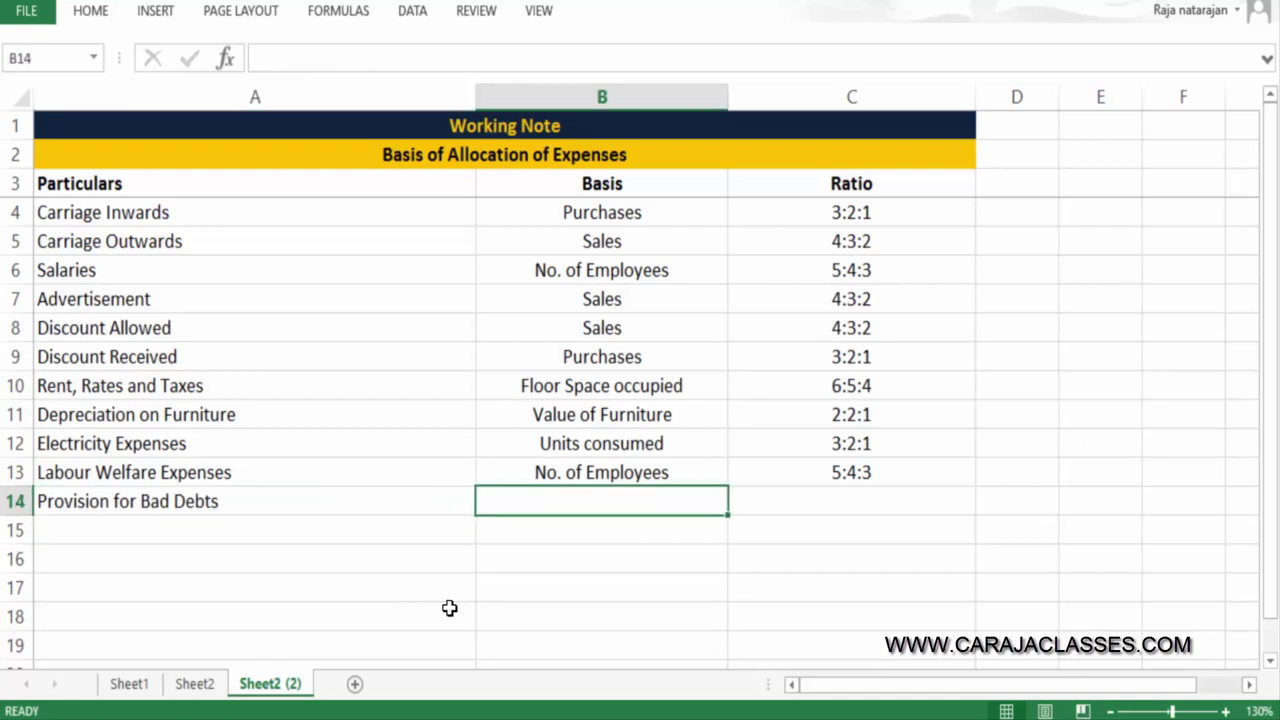
# Enter "Debtors Balances" as the basis in B14 and, after checking Sheet1, the ratio 3:2:2 as text in C14
pyautogui.write('Debtors B')
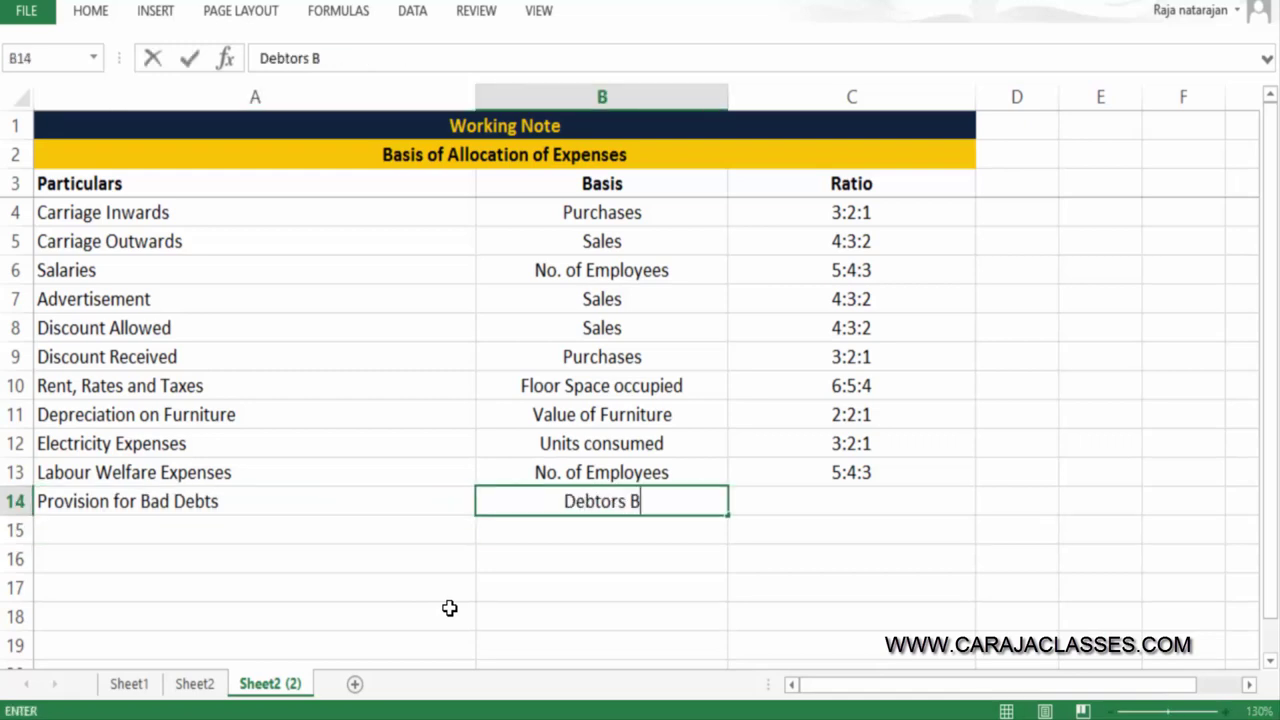
pyautogui.write('alances')
pyautogui.press('Tab')
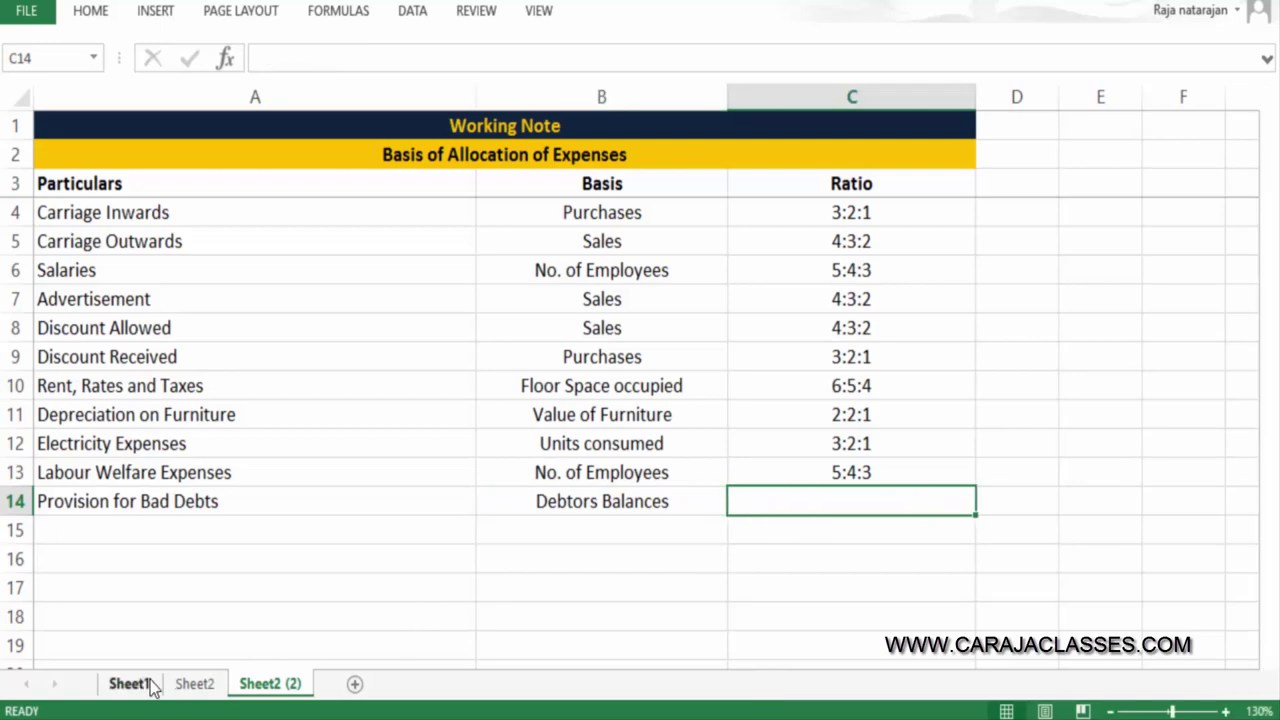
pyautogui.click(132, 684)
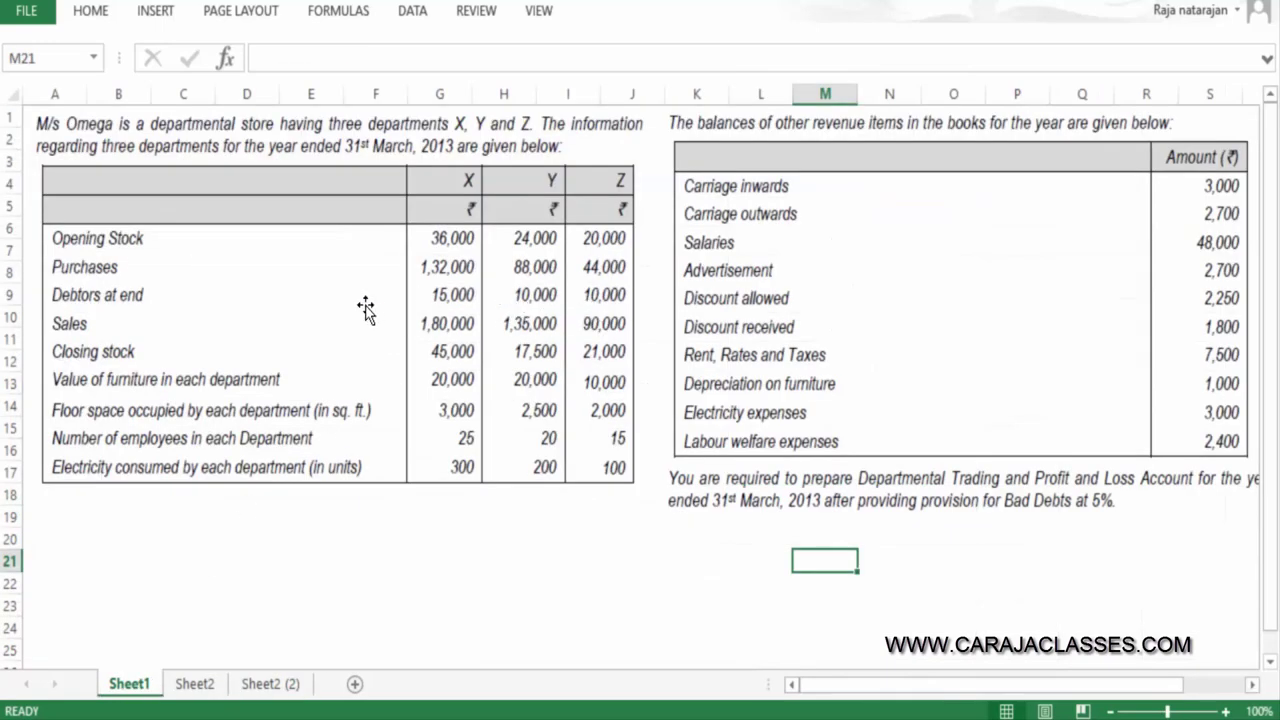
pyautogui.click(295, 690)
pyautogui.write("'3:@")
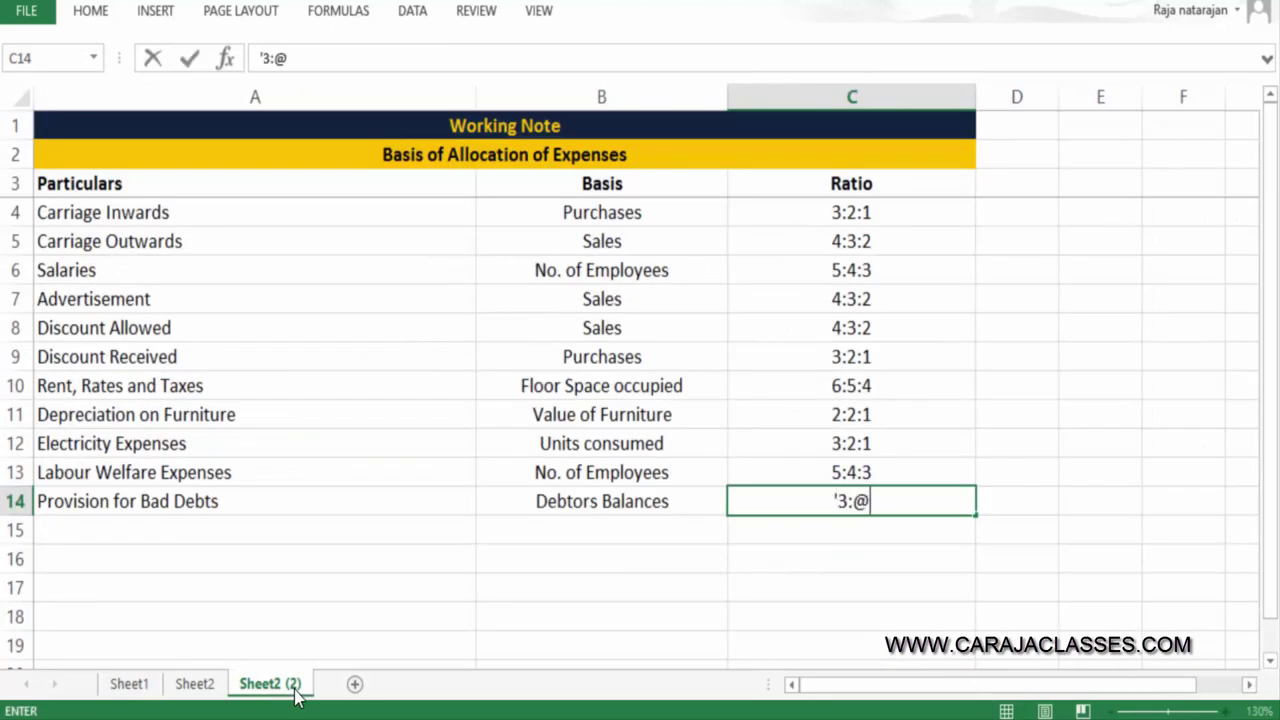
pyautogui.press('BackSpace')
pyautogui.write('2:2')
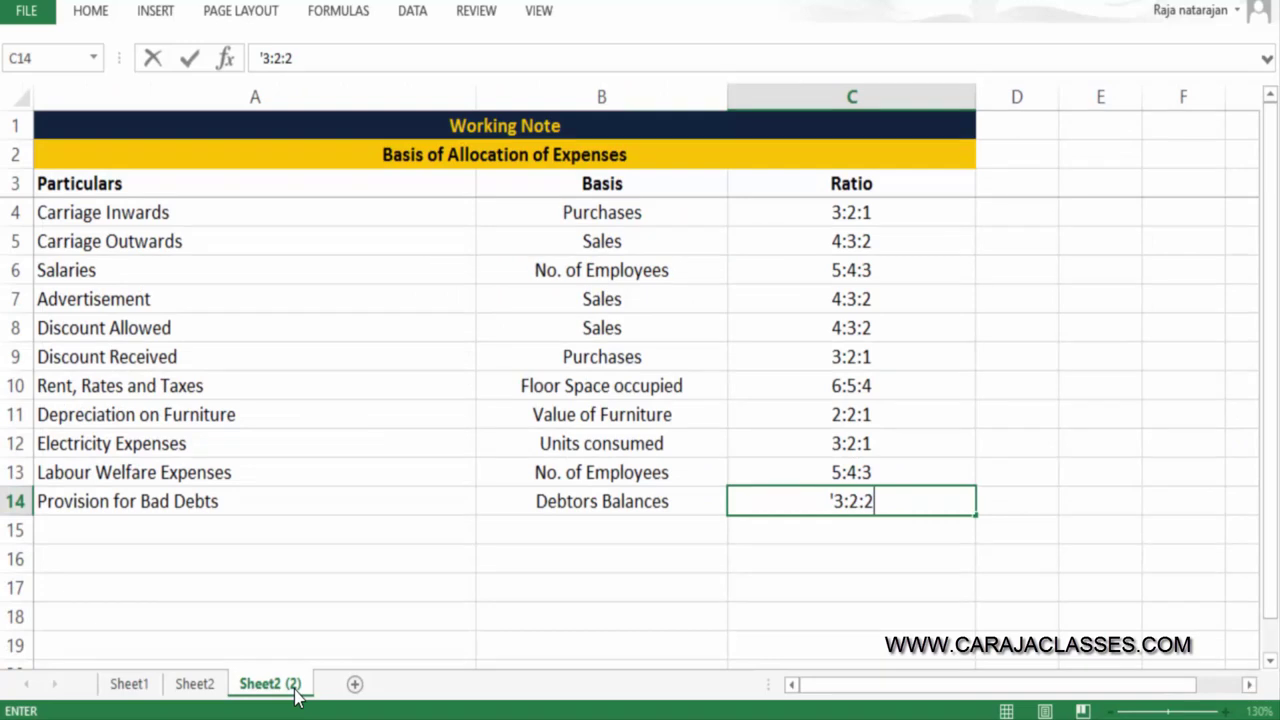
pyautogui.press('Return')
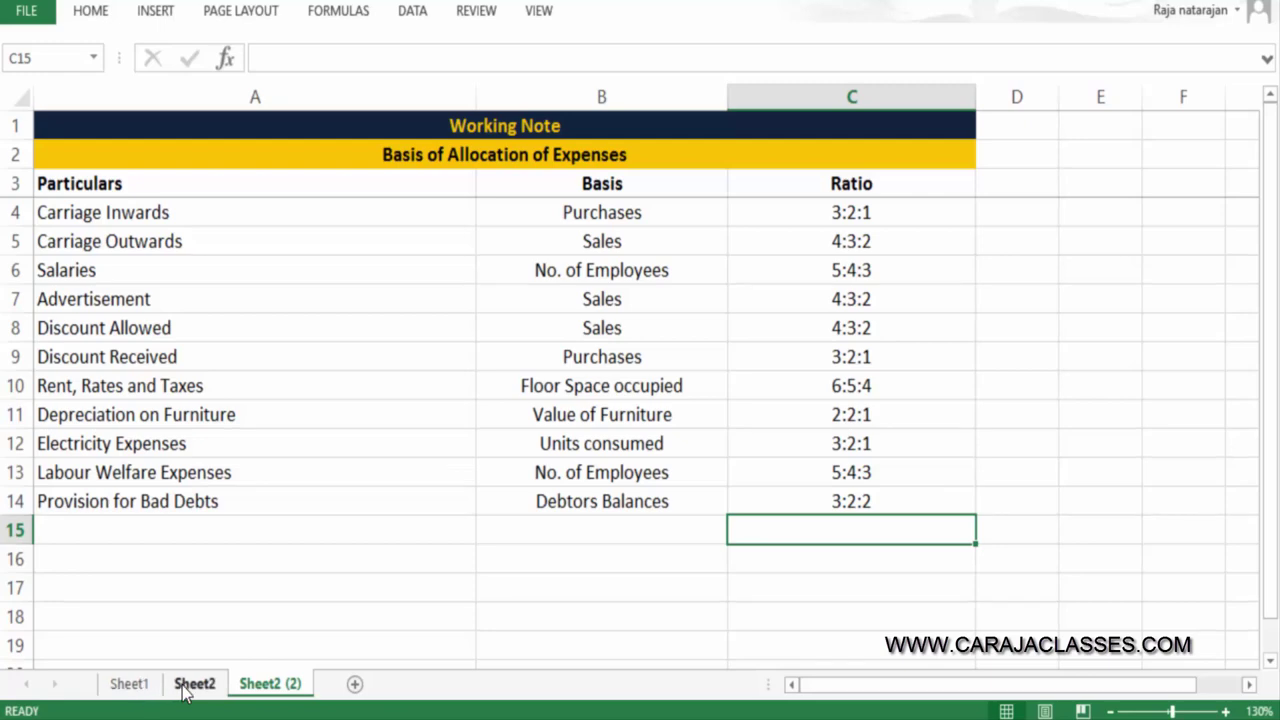
# Check Sheet1, then on Sheet2 (2) enter "Computation of Provision for Bad Debts" in A16 and "a) Total Debtors" in A17
pyautogui.click(118, 686)
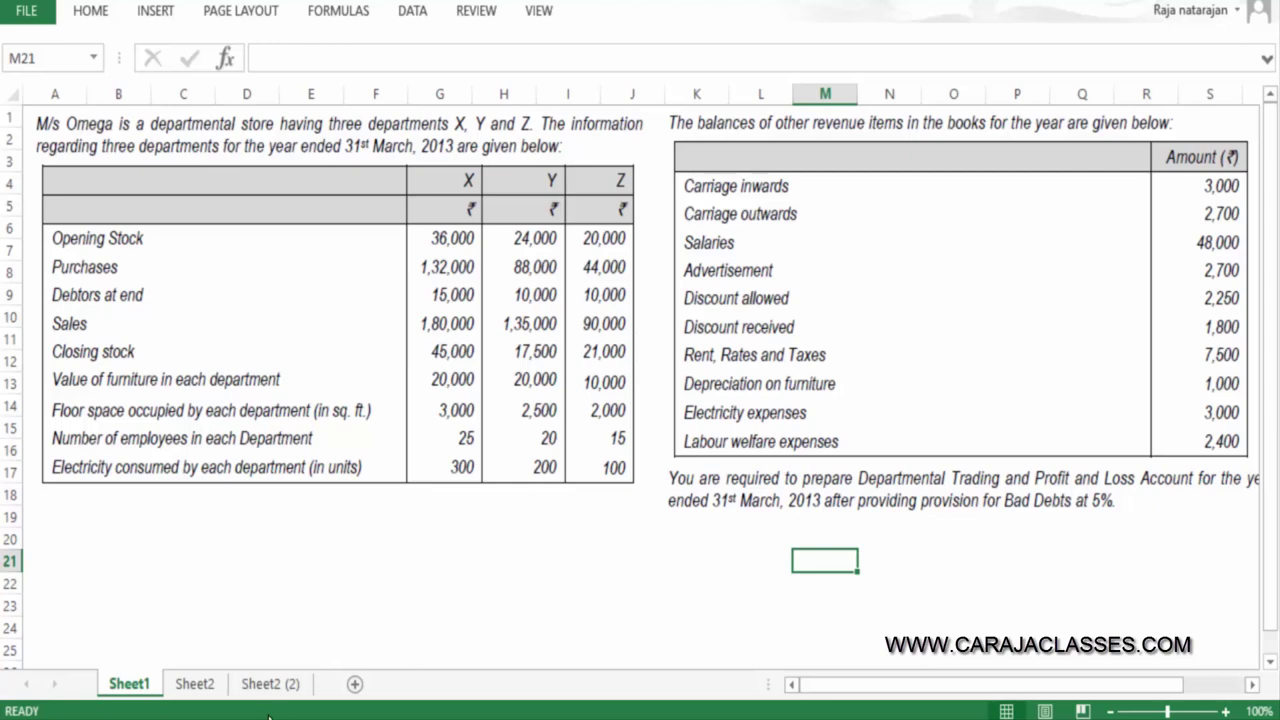
pyautogui.click(270, 684)
pyautogui.click(97, 585)
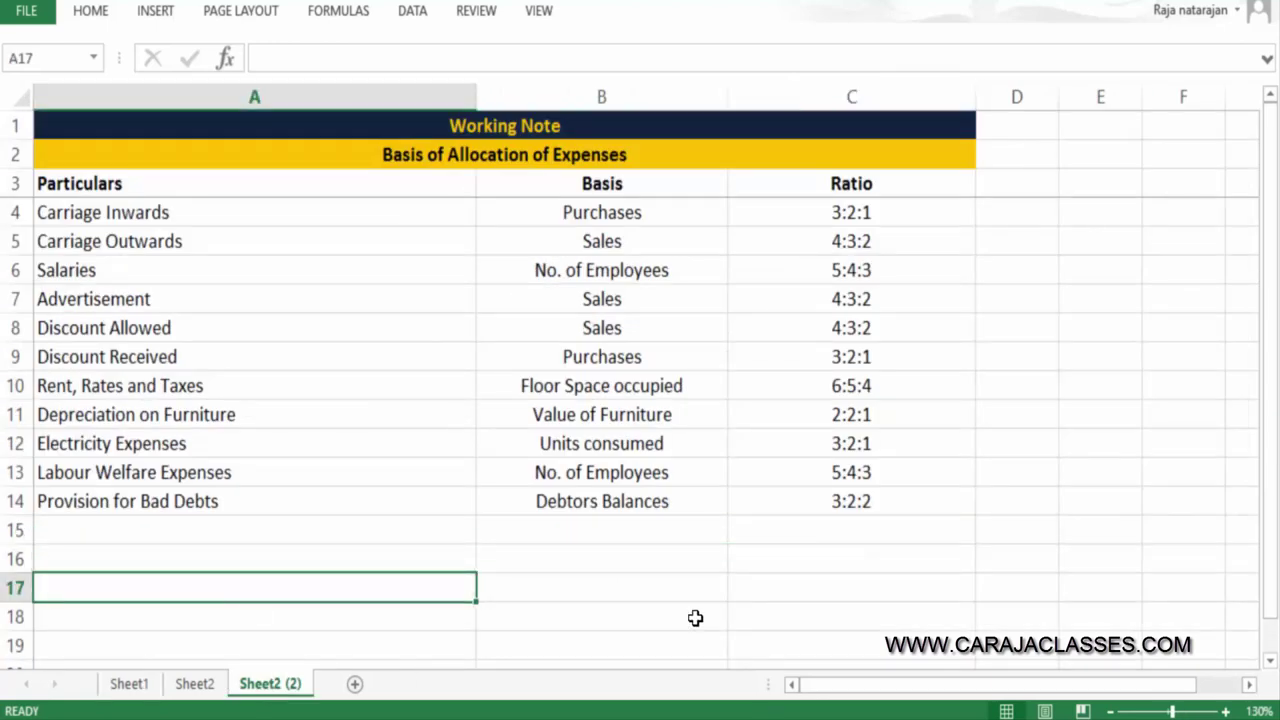
pyautogui.press('Up')
pyautogui.write('Comp')
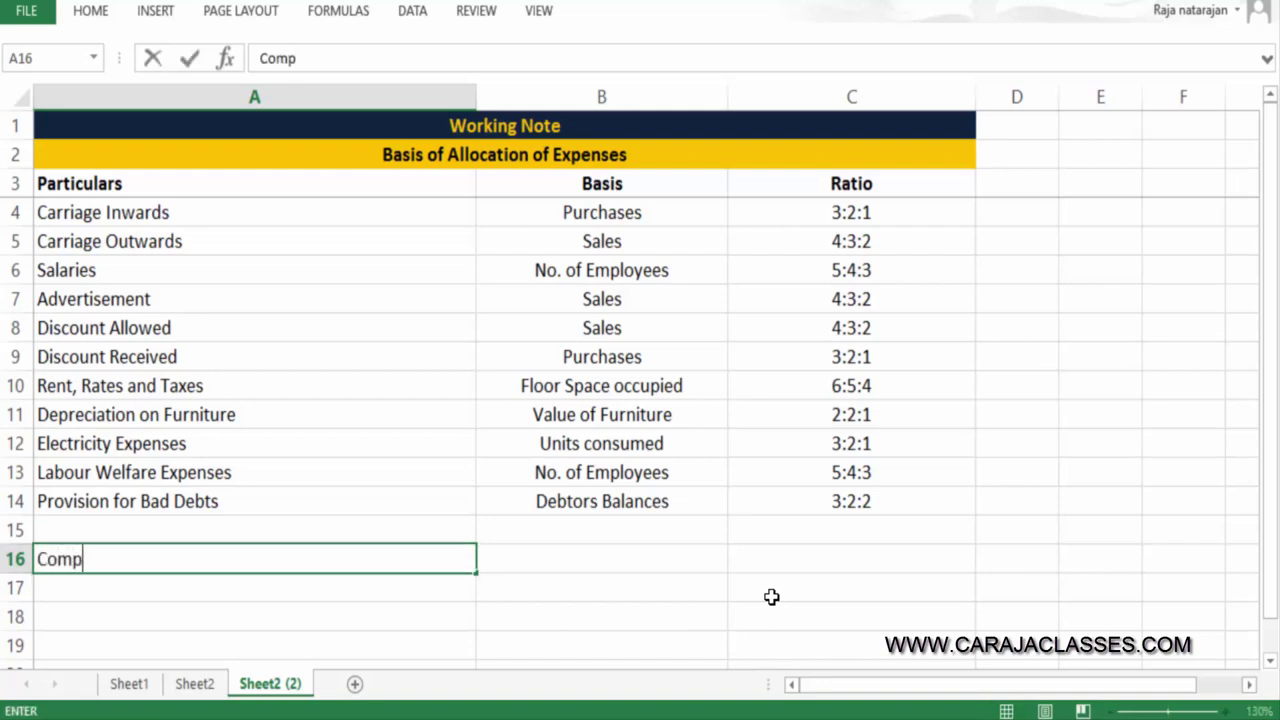
pyautogui.write('utation of')
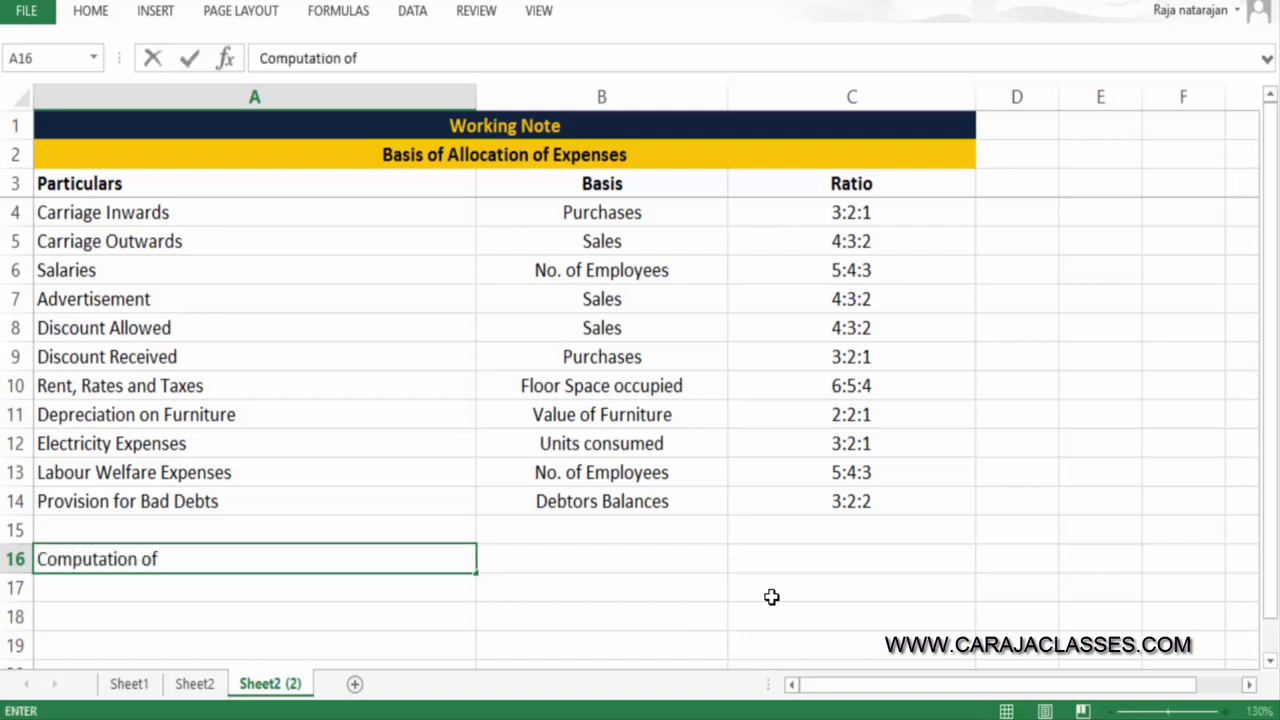
pyautogui.write(' Provision for ')
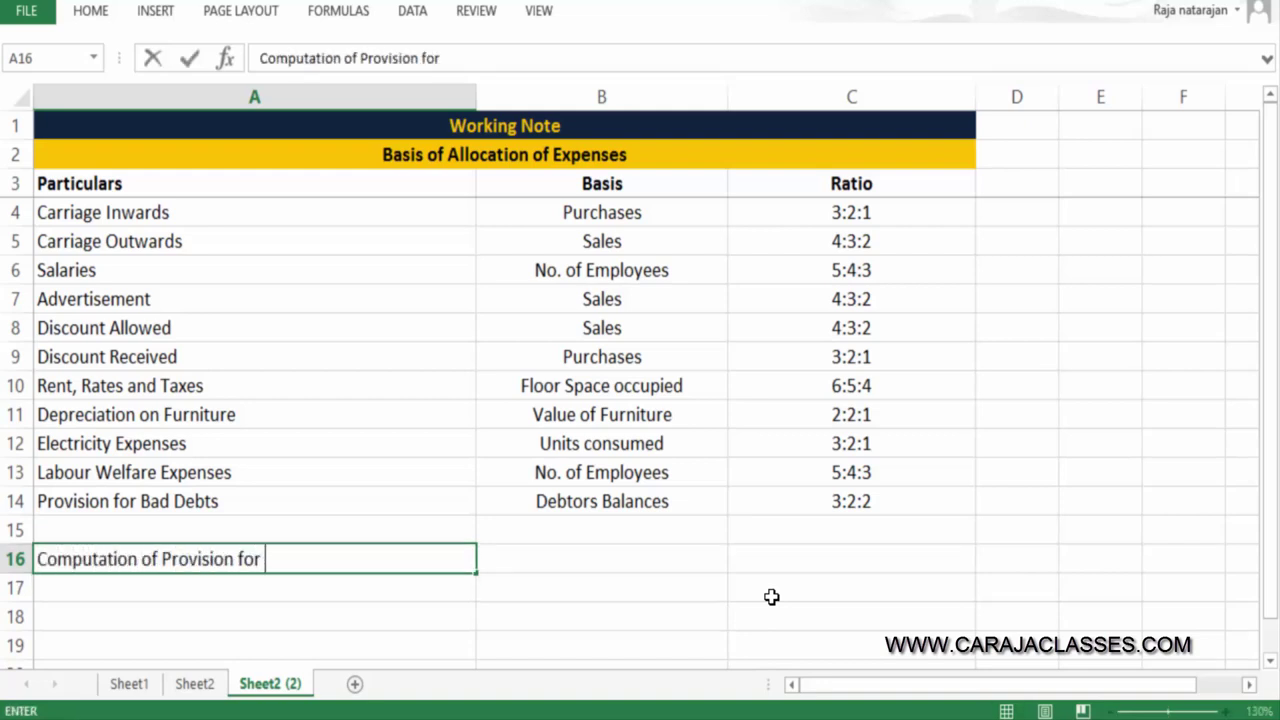
pyautogui.write('Bad Debts')
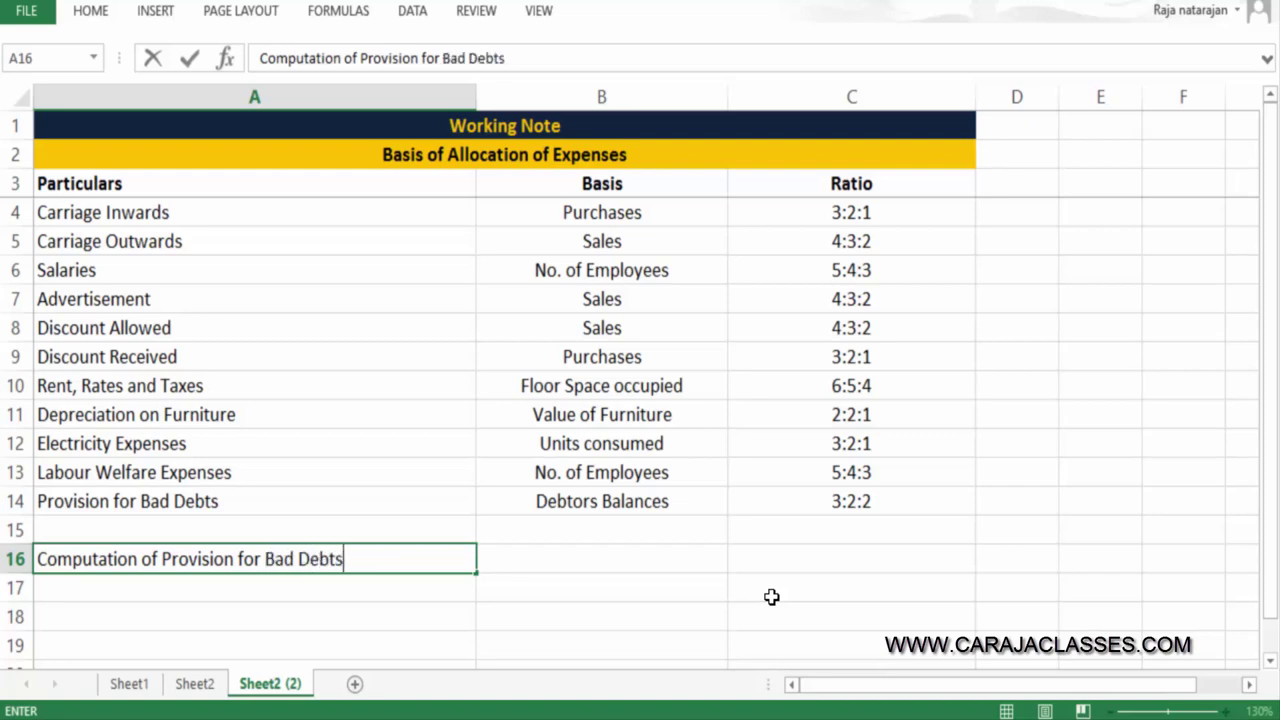
pyautogui.press('Return')
pyautogui.write('a)')
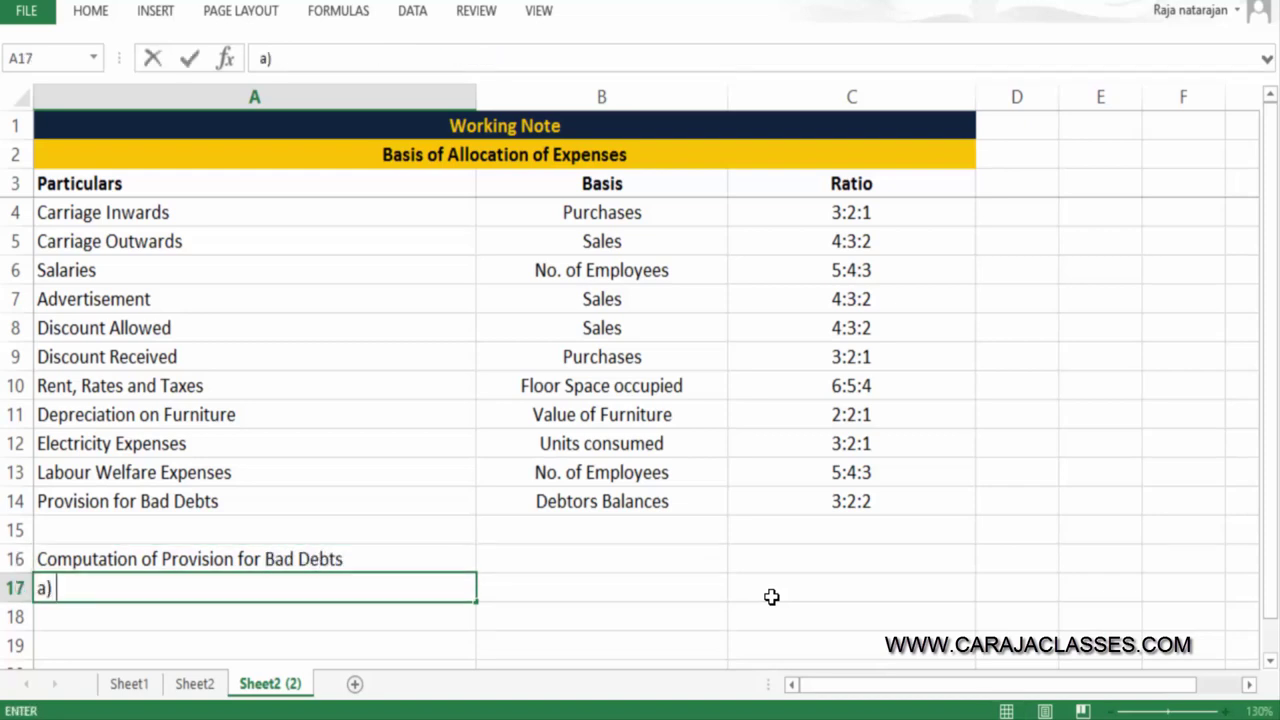
pyautogui.write(' Total Debtors')
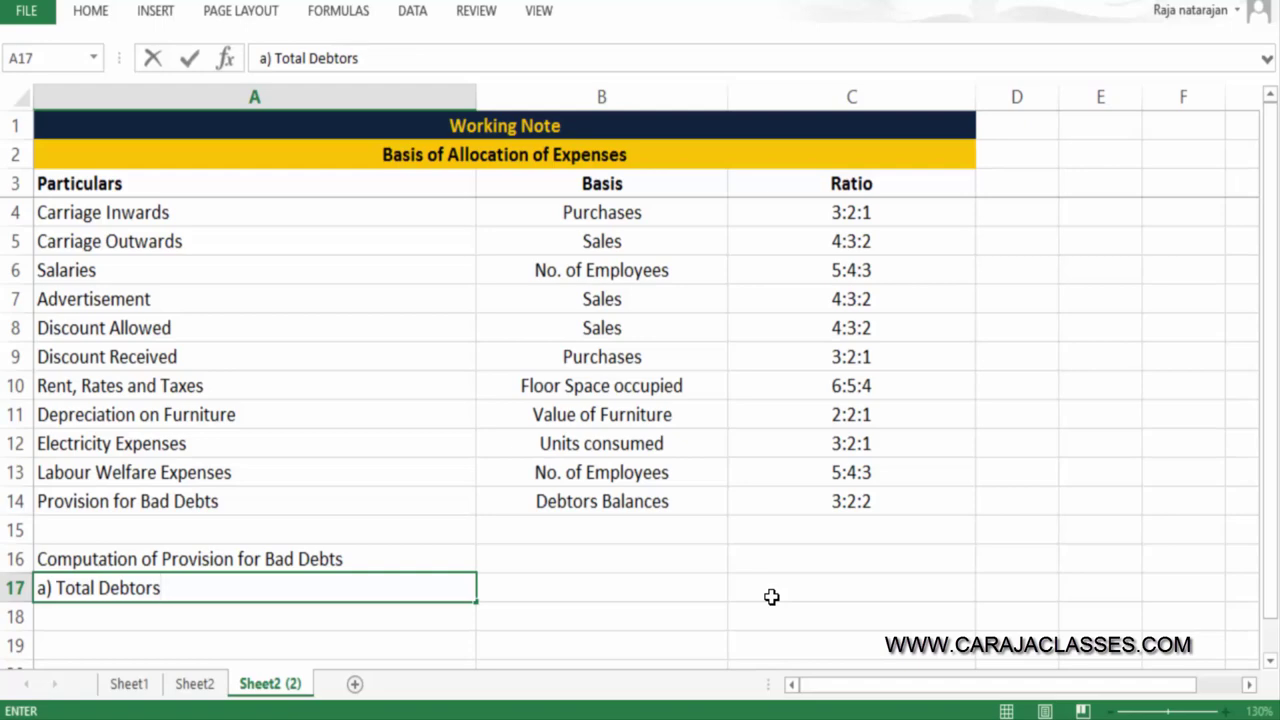
pyautogui.press('Return')
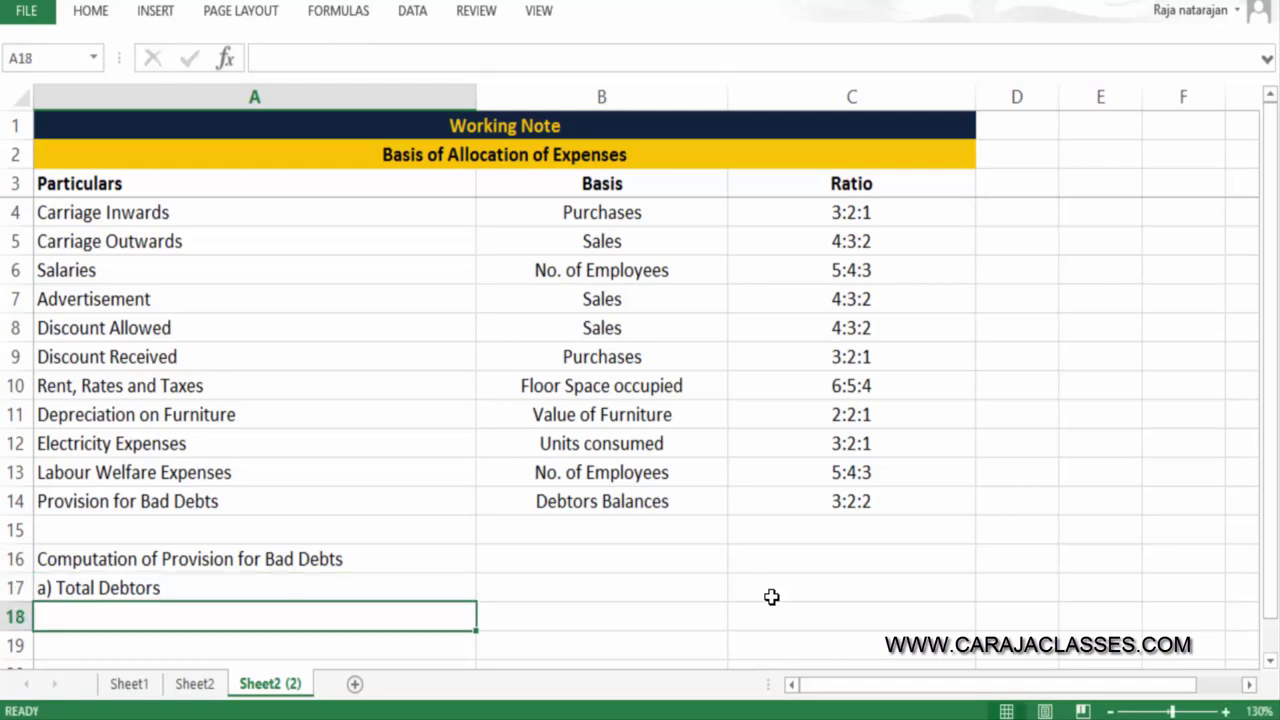
# Check the year-end debtors on Sheet1 and the account on Sheet2, and start a formula in B17 of Sheet2 (2)
pyautogui.click(129, 684)
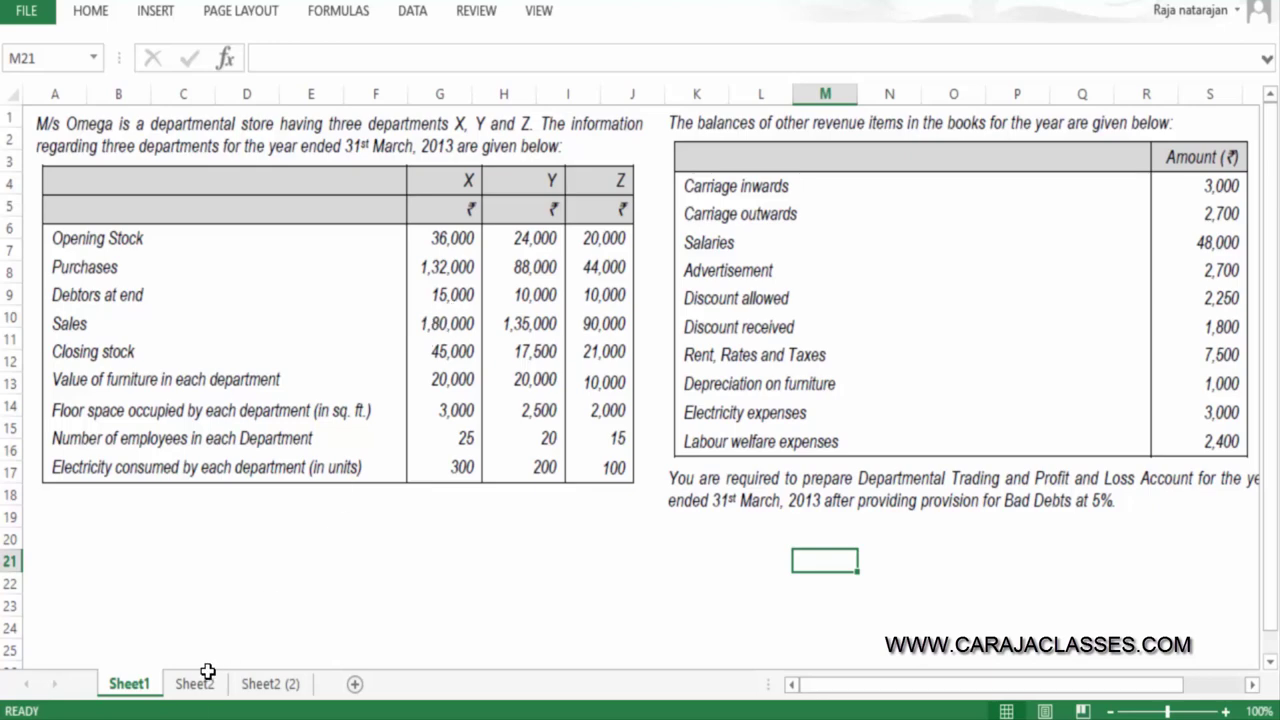
pyautogui.click(192, 698)
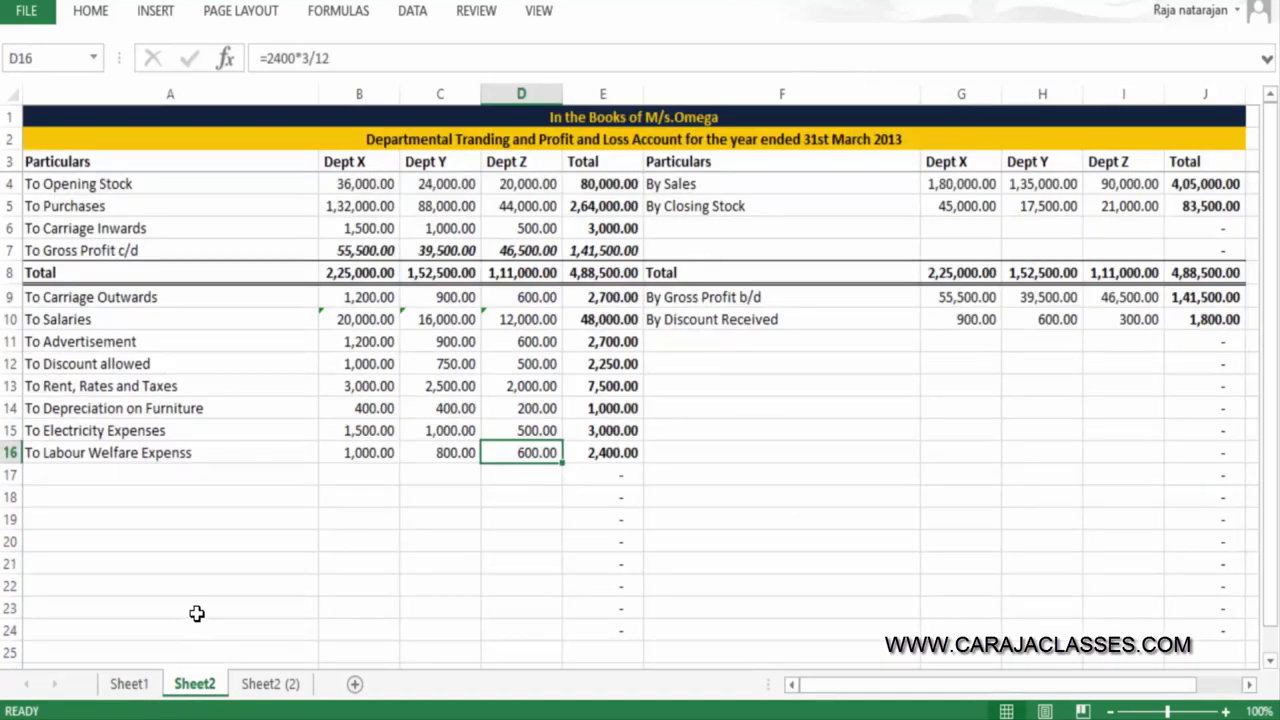
pyautogui.click(272, 686)
pyautogui.click(537, 582)
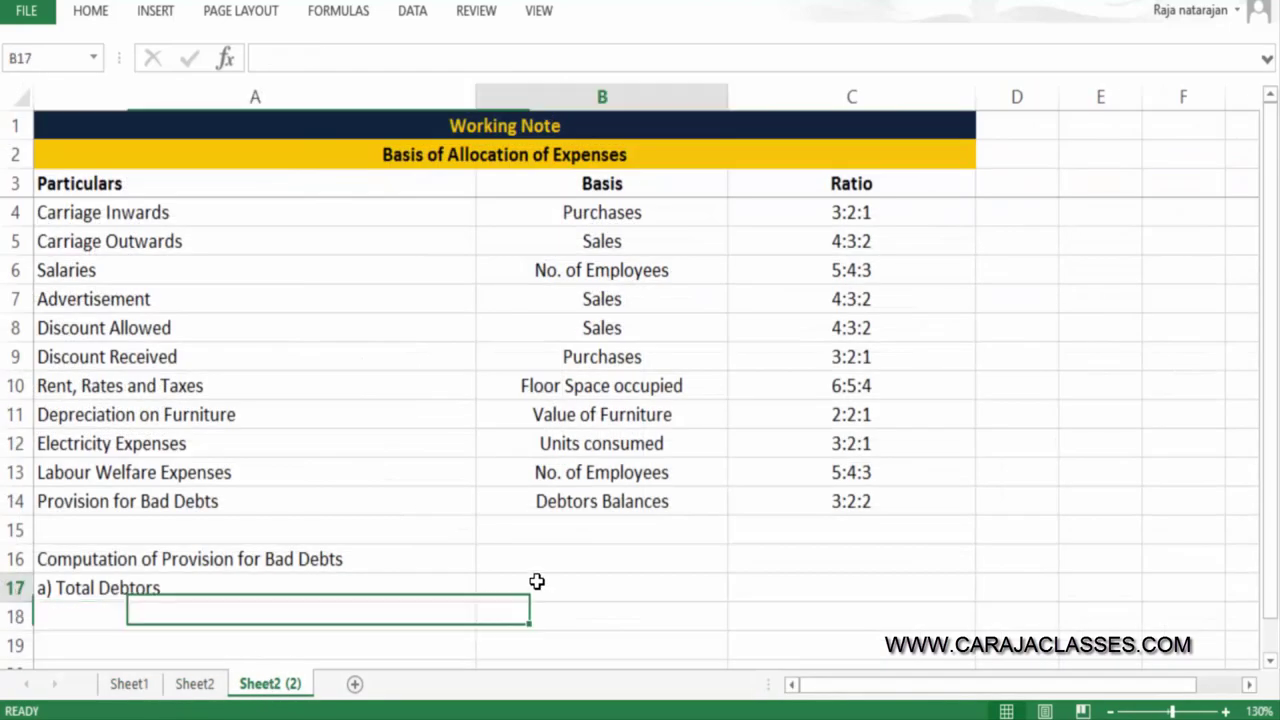
pyautogui.write('=')
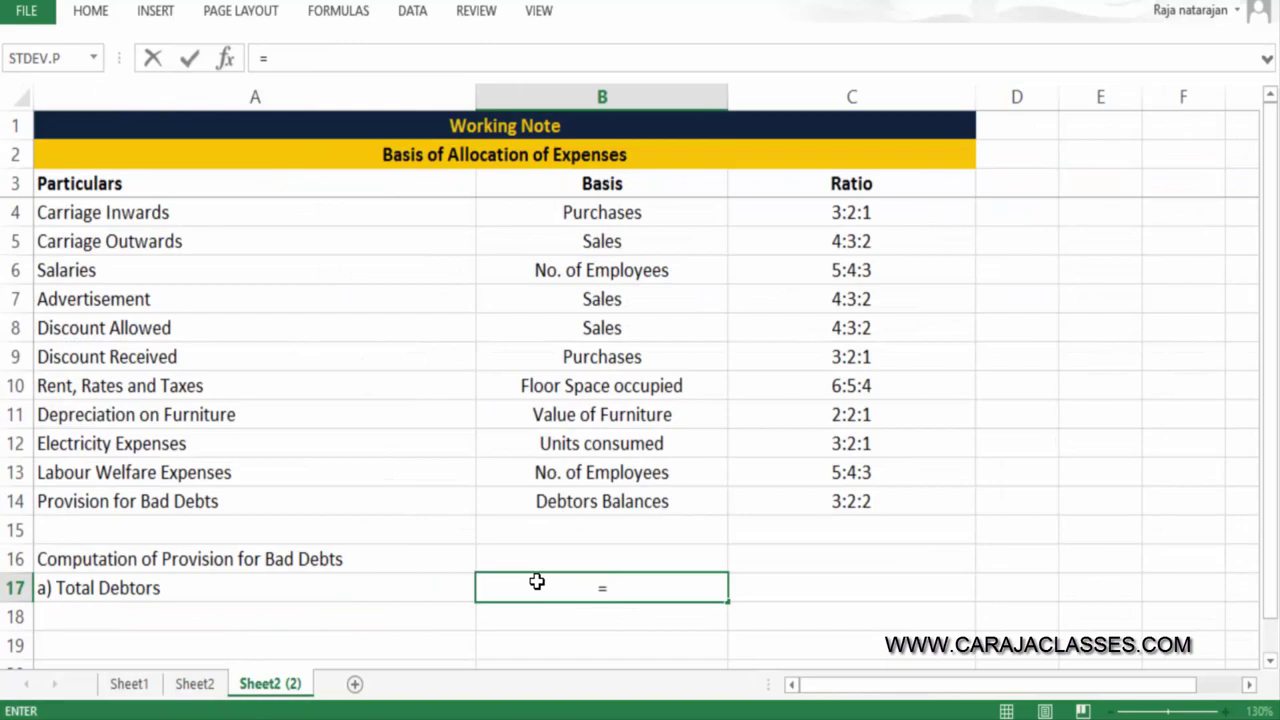
pyautogui.click(131, 685)
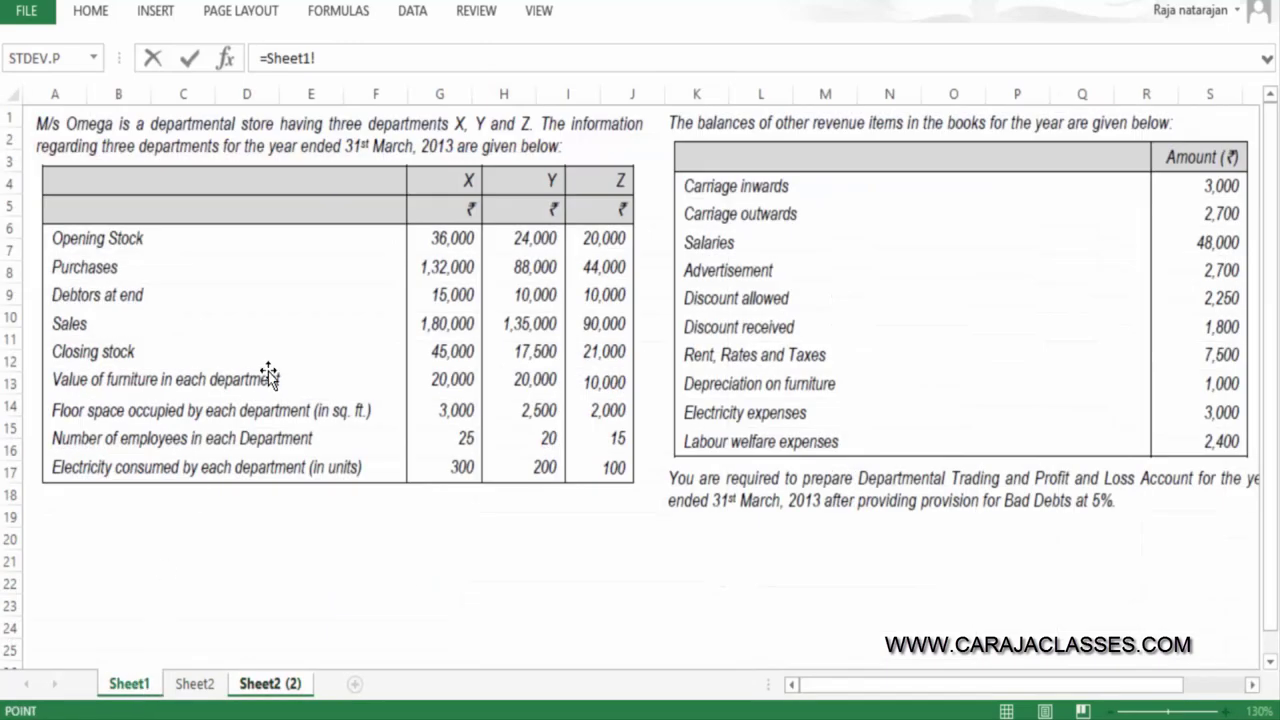
pyautogui.click(272, 686)
pyautogui.press('BackSpace')
pyautogui.press('BackSpace')
pyautogui.press('BackSpace')
pyautogui.press('BackSpace')
pyautogui.press('BackSpace')
pyautogui.press('BackSpace')
pyautogui.press('BackSpace')
pyautogui.press('BackSpace')
pyautogui.press('BackSpace')
pyautogui.press('BackSpace')
pyautogui.press('BackSpace')
pyautogui.press('BackSpace')
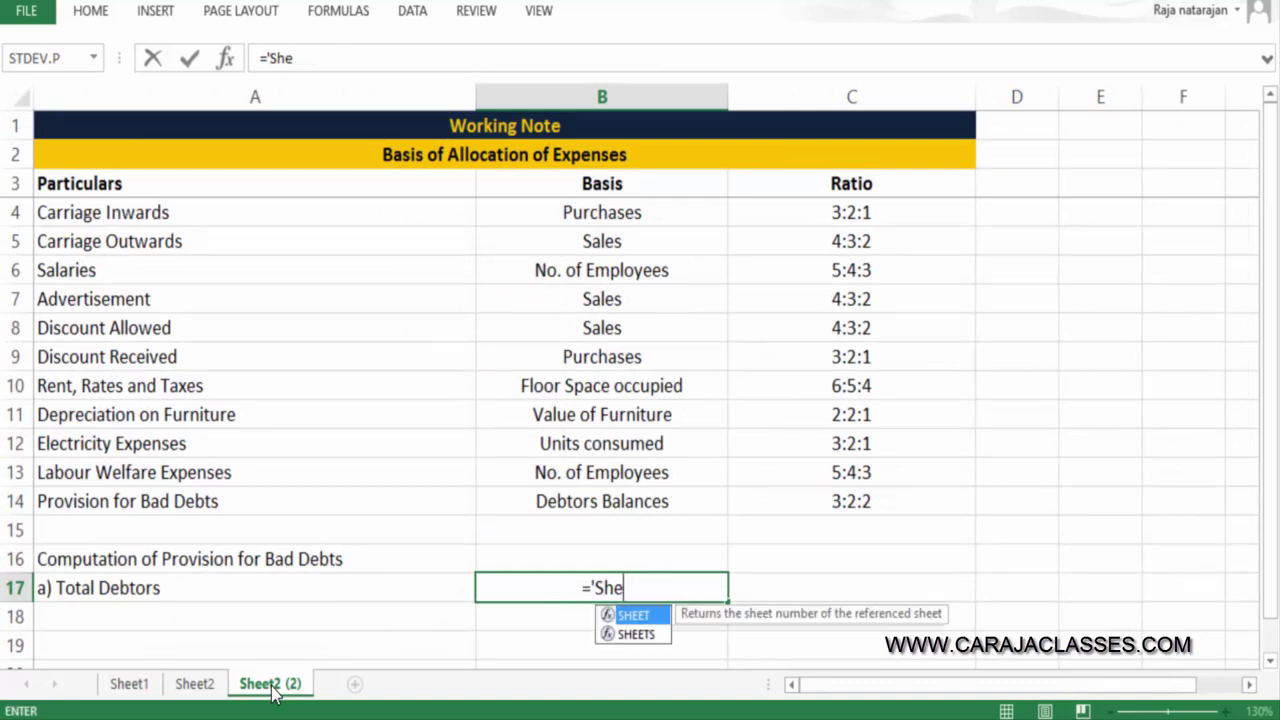
# Calculate the total debtors in B17 with =15000+10000+10000
pyautogui.write('150000')
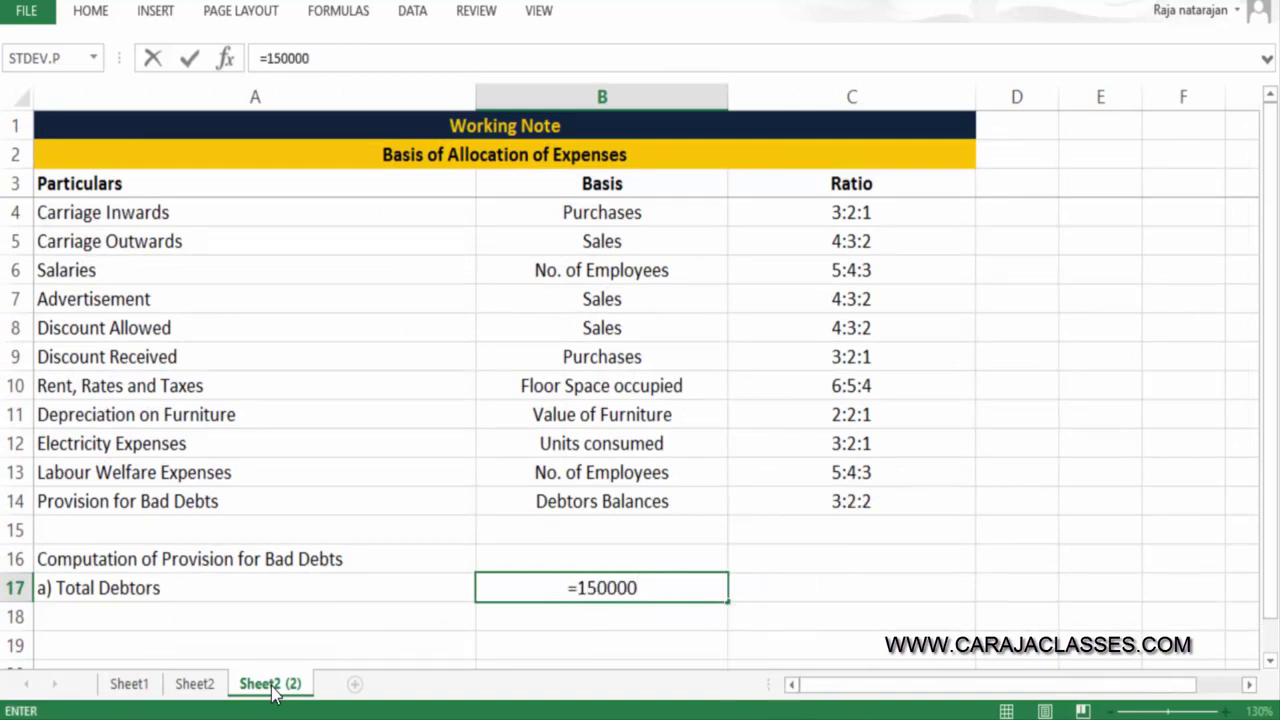
pyautogui.press('BackSpace')
pyautogui.write('+')
pyautogui.write('10000+10000')
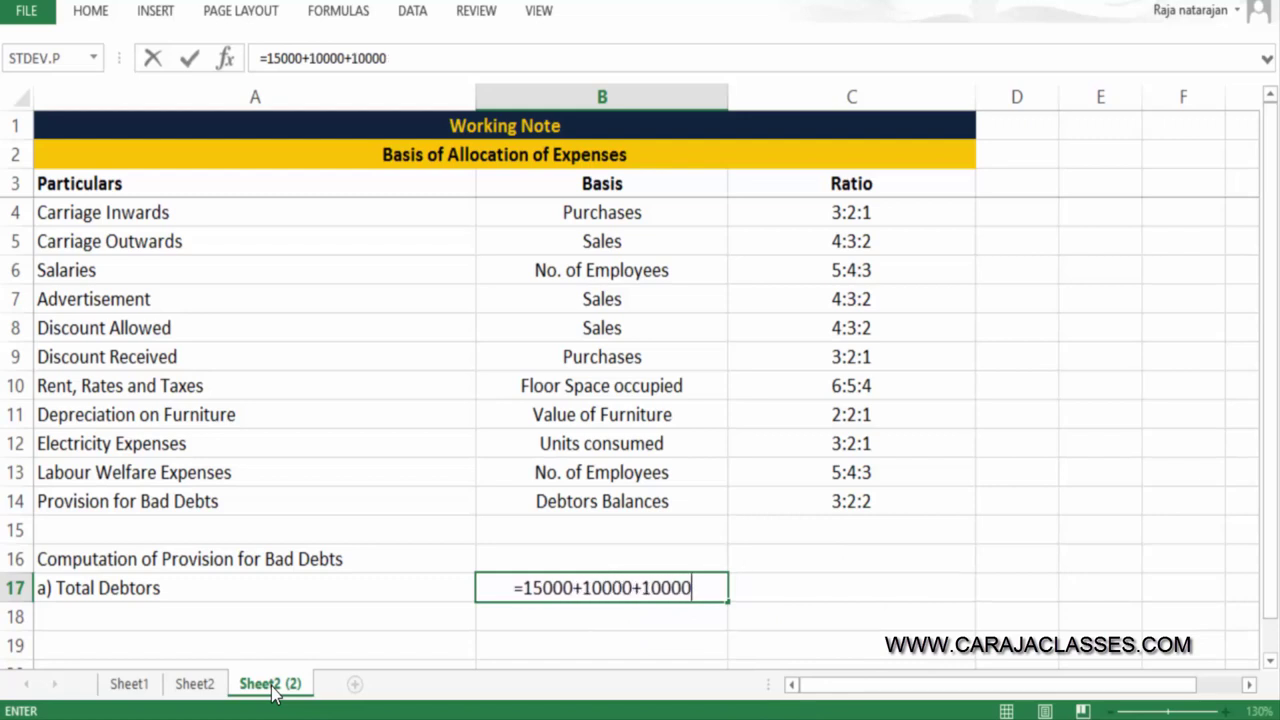
pyautogui.press('Return')
# Enter the label "b) 5% Provision" in A18 and calculate the provision in B18 with =B17*5%
pyautogui.press('Left')
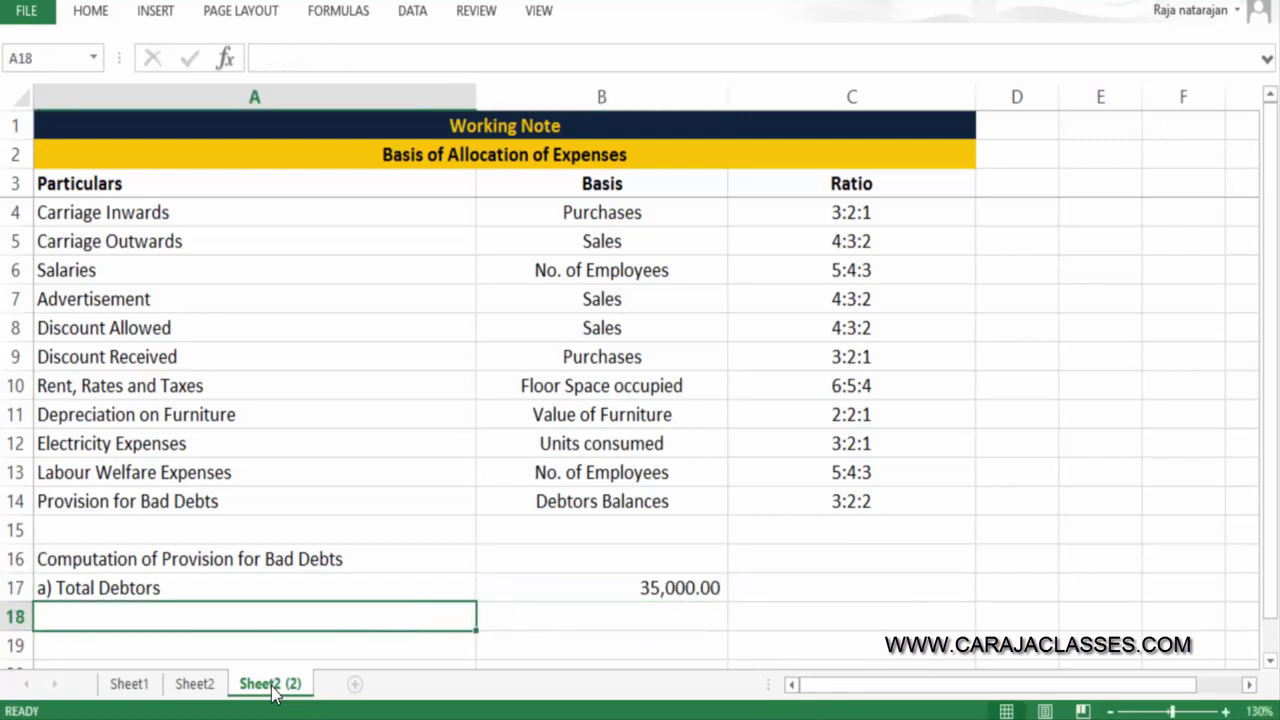
pyautogui.write('b)')
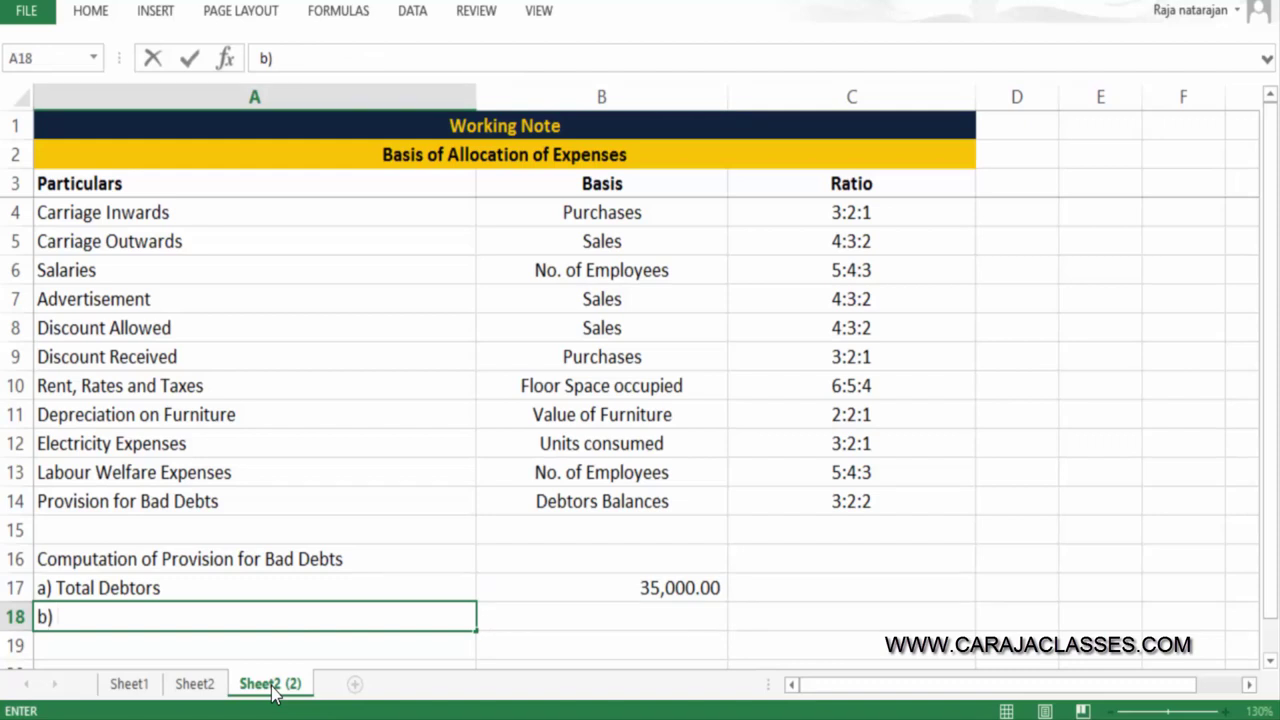
pyautogui.write(' 5% Prov')
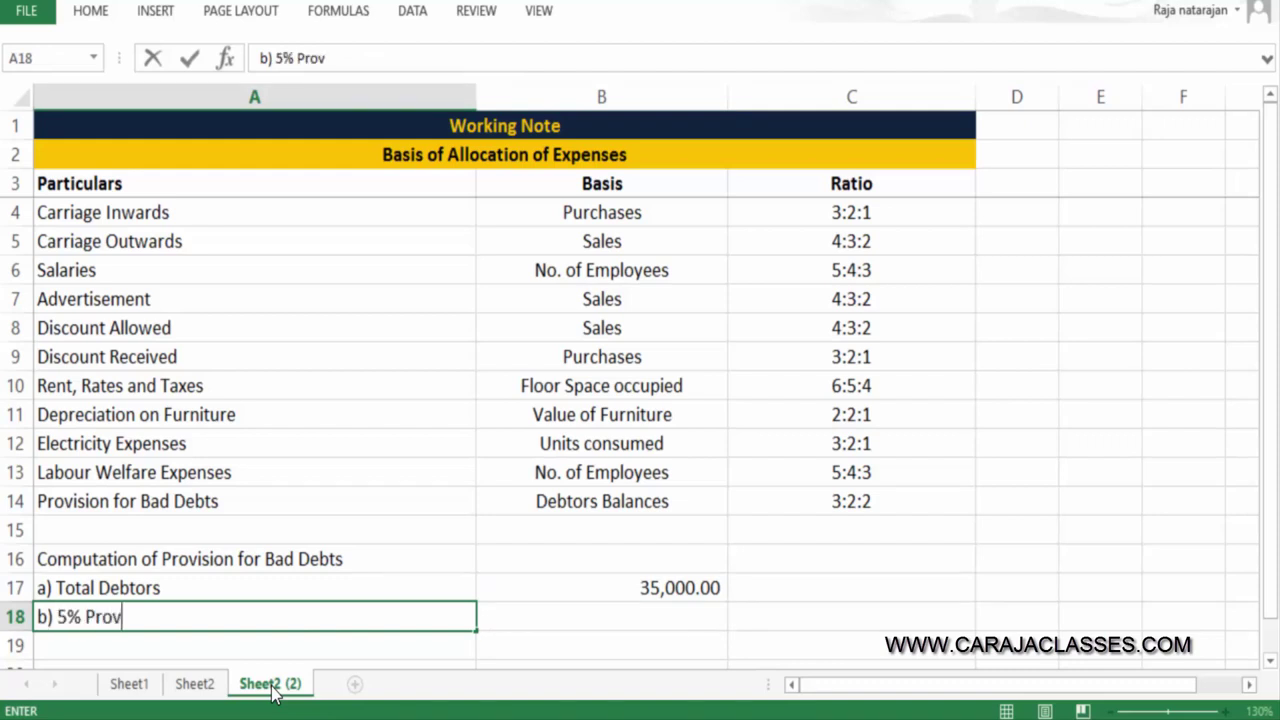
pyautogui.write('ision')
pyautogui.press('Right')
pyautogui.write('=')
pyautogui.press('Up')
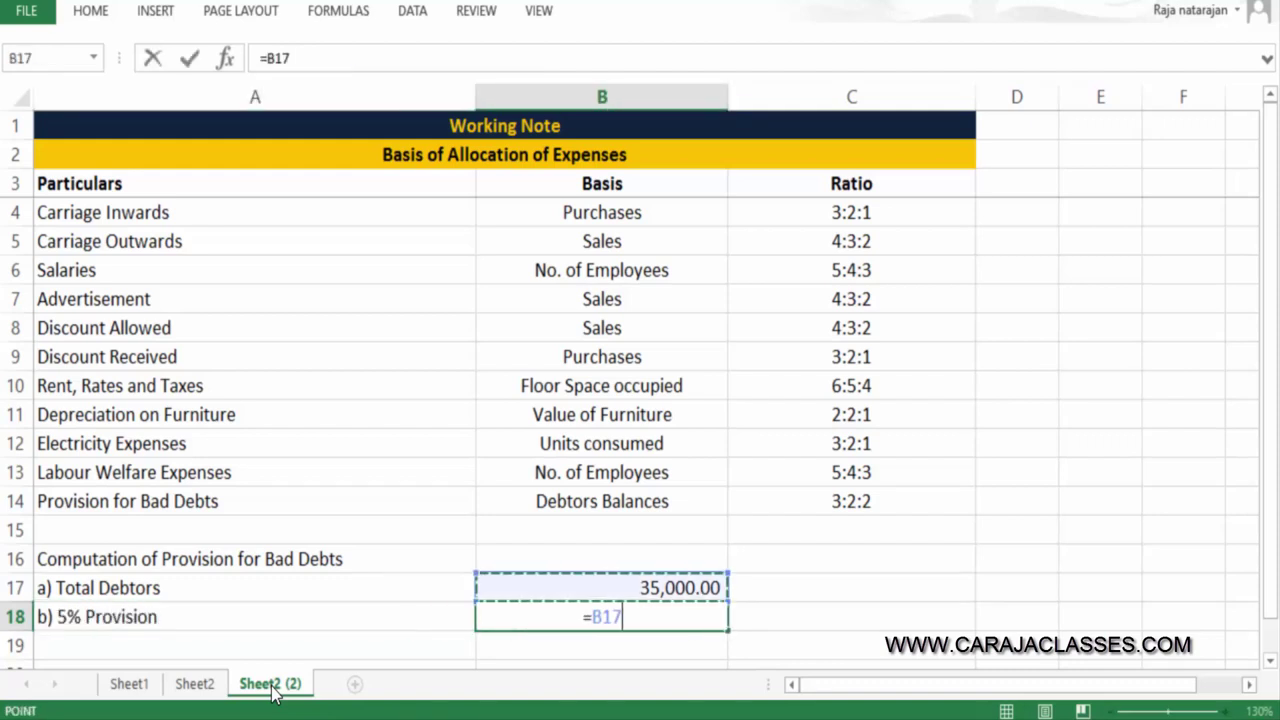
pyautogui.write('*5%')
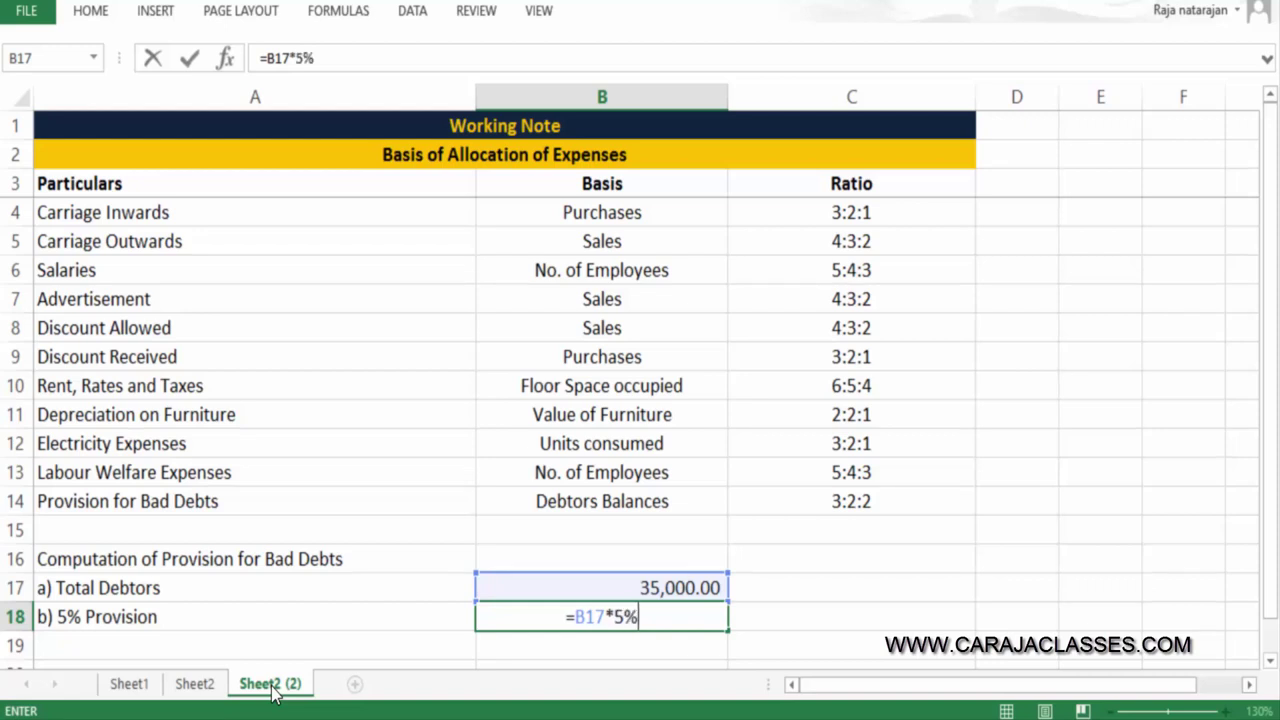
pyautogui.press('Return')
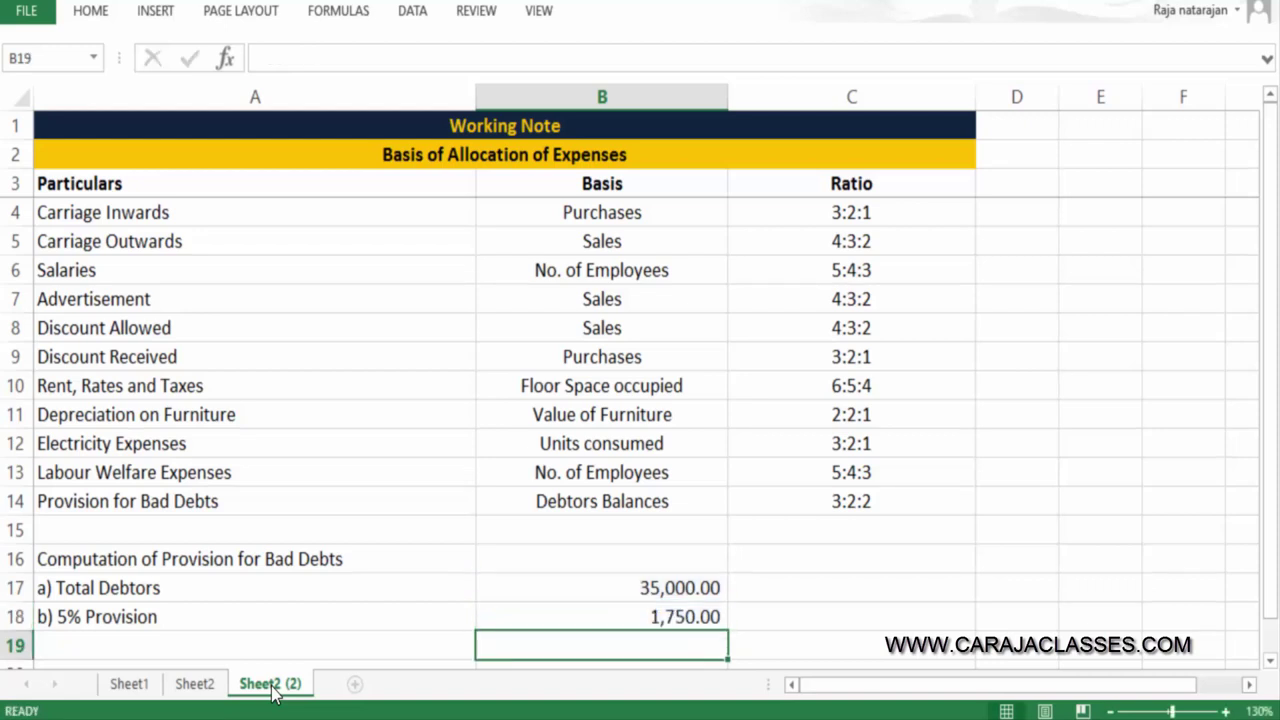
# List the three departments below the provision by entering "i)X", "ii) Y" and "iii) Z" in A19 to A21
pyautogui.press('Left')
pyautogui.write('i)')
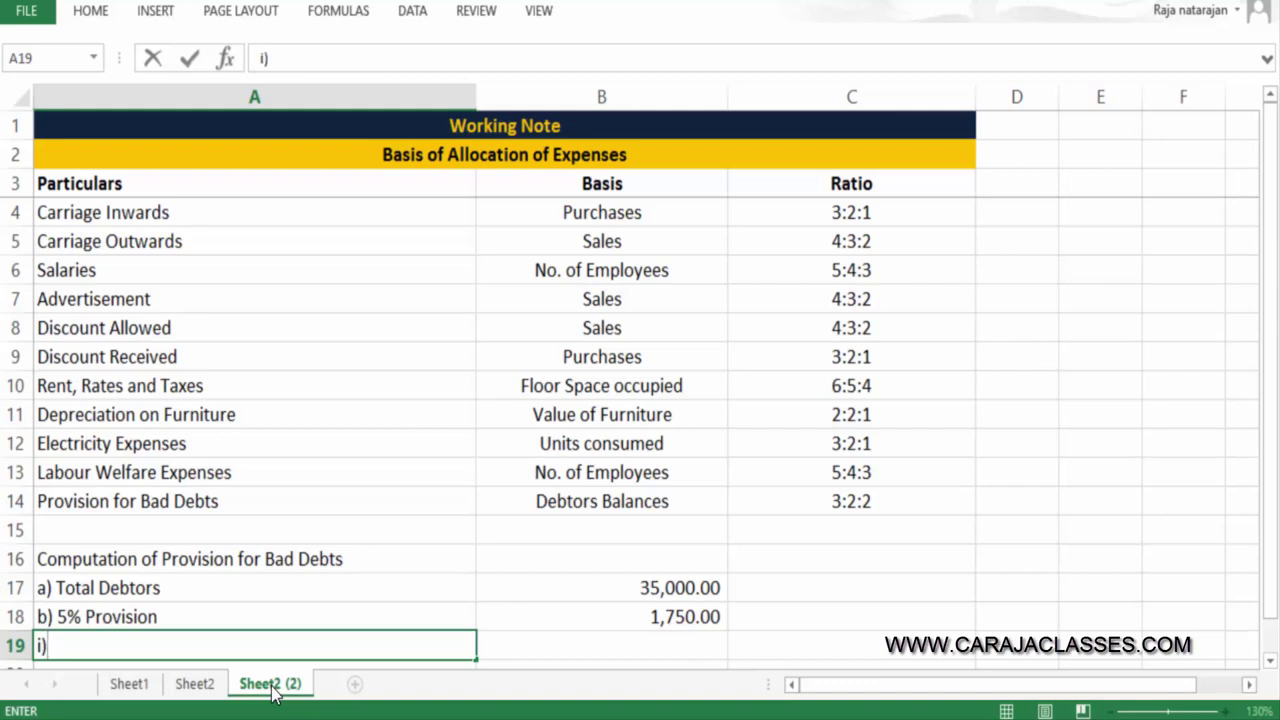
pyautogui.write('X')
pyautogui.press('Return')
pyautogui.write('ii) ')
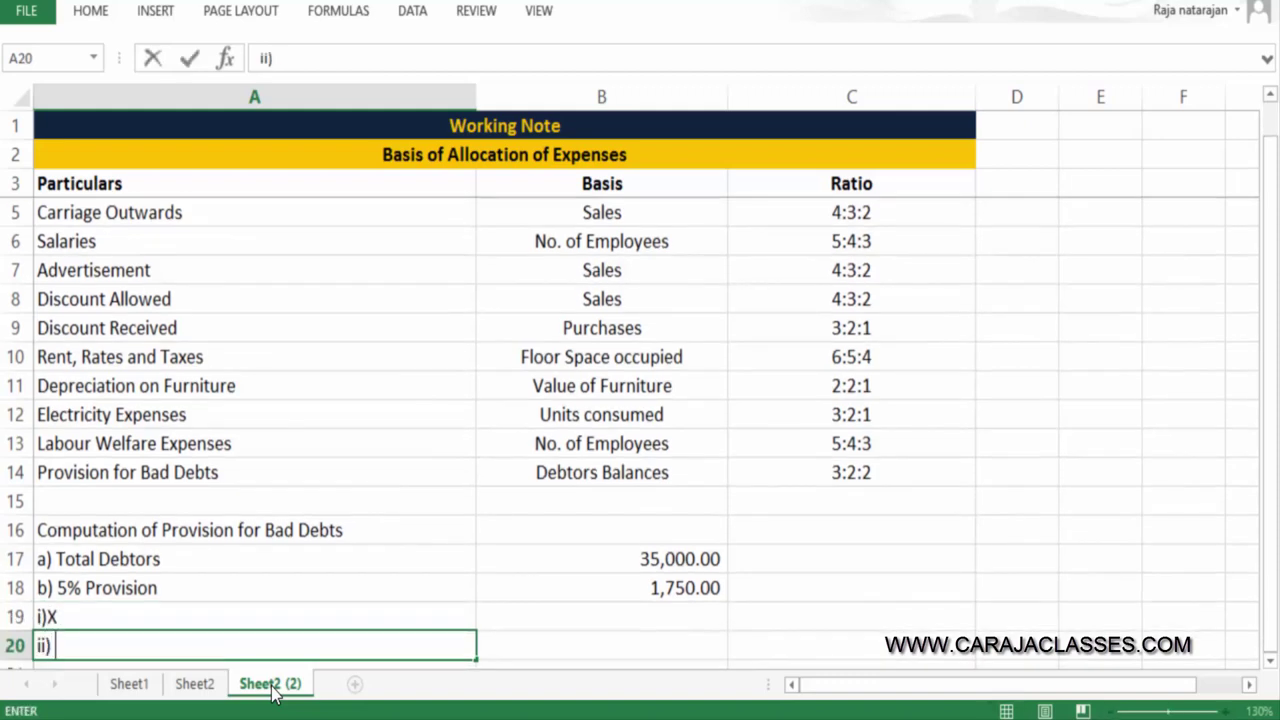
pyautogui.write('Y')
pyautogui.press('Return')
pyautogui.write('iii')
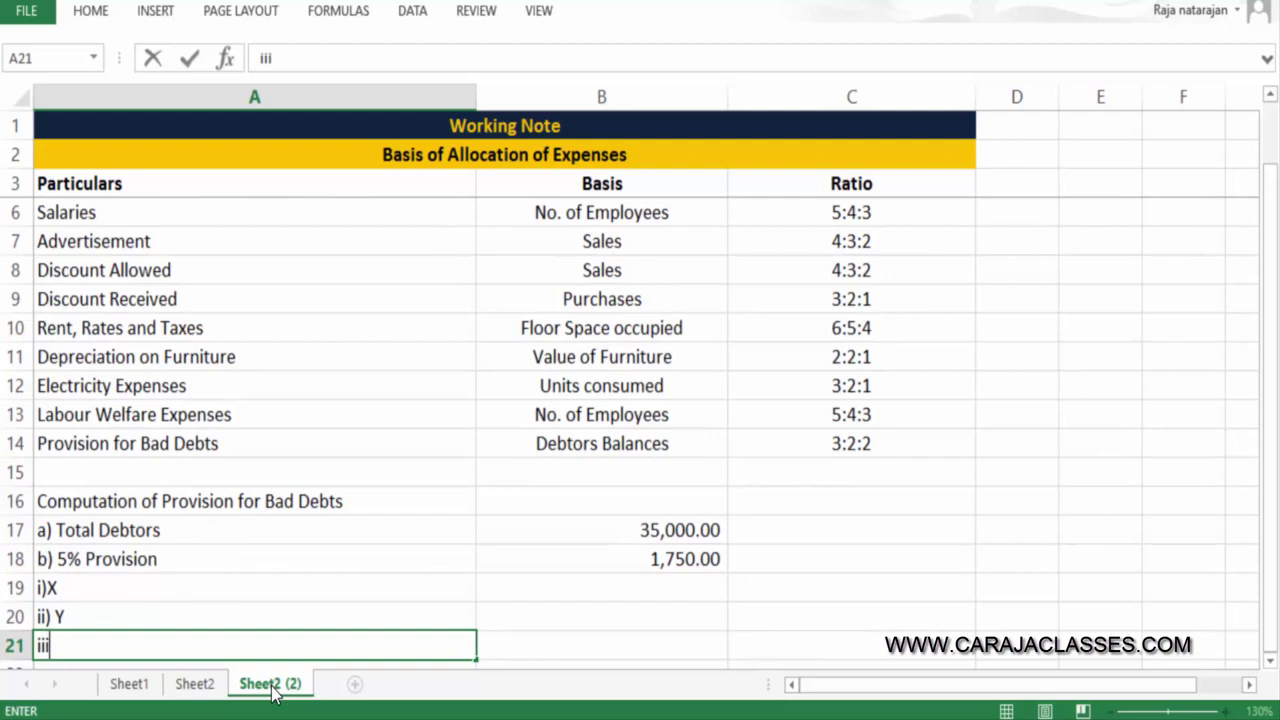
pyautogui.write(') Z')
pyautogui.press('Return')
# Correct the Dept X label in A19 to read "i) X" with a space before the letter
pyautogui.press('Up')
pyautogui.press('Up')
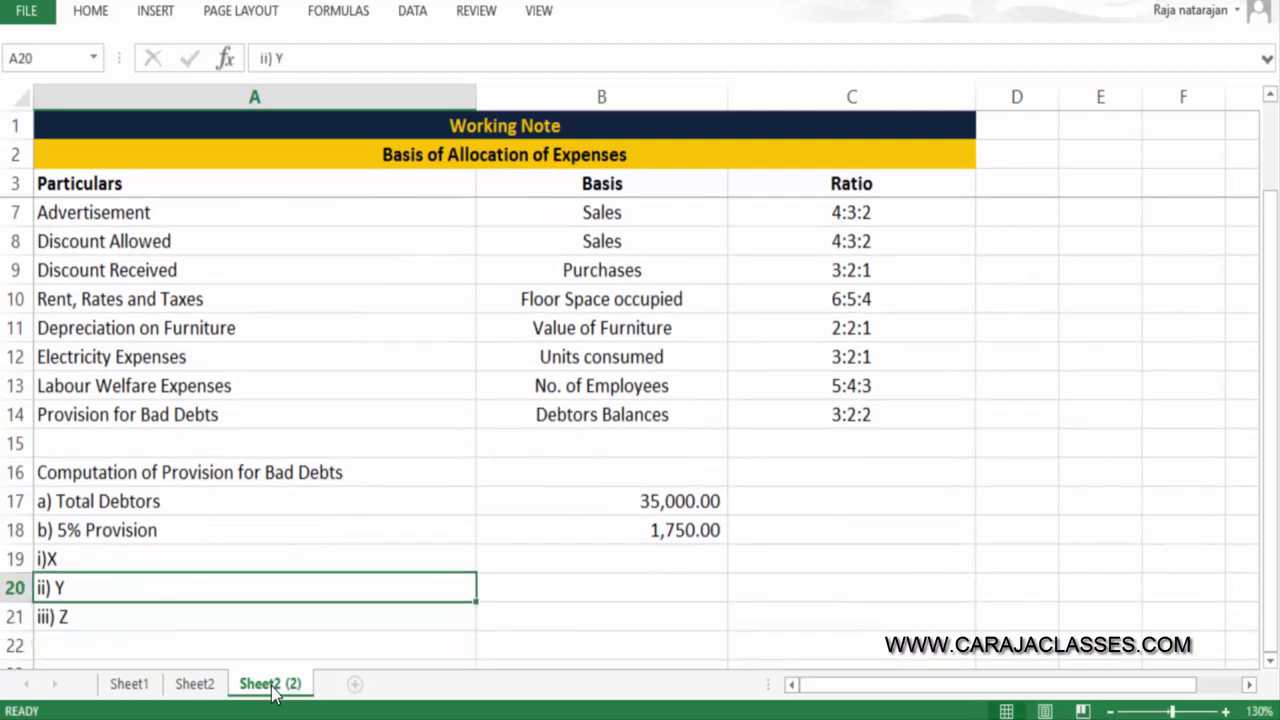
pyautogui.press('Up')
pyautogui.press('F2')
pyautogui.press('Left')
pyautogui.press('Return')
pyautogui.press('Up')
pyautogui.press('Right')
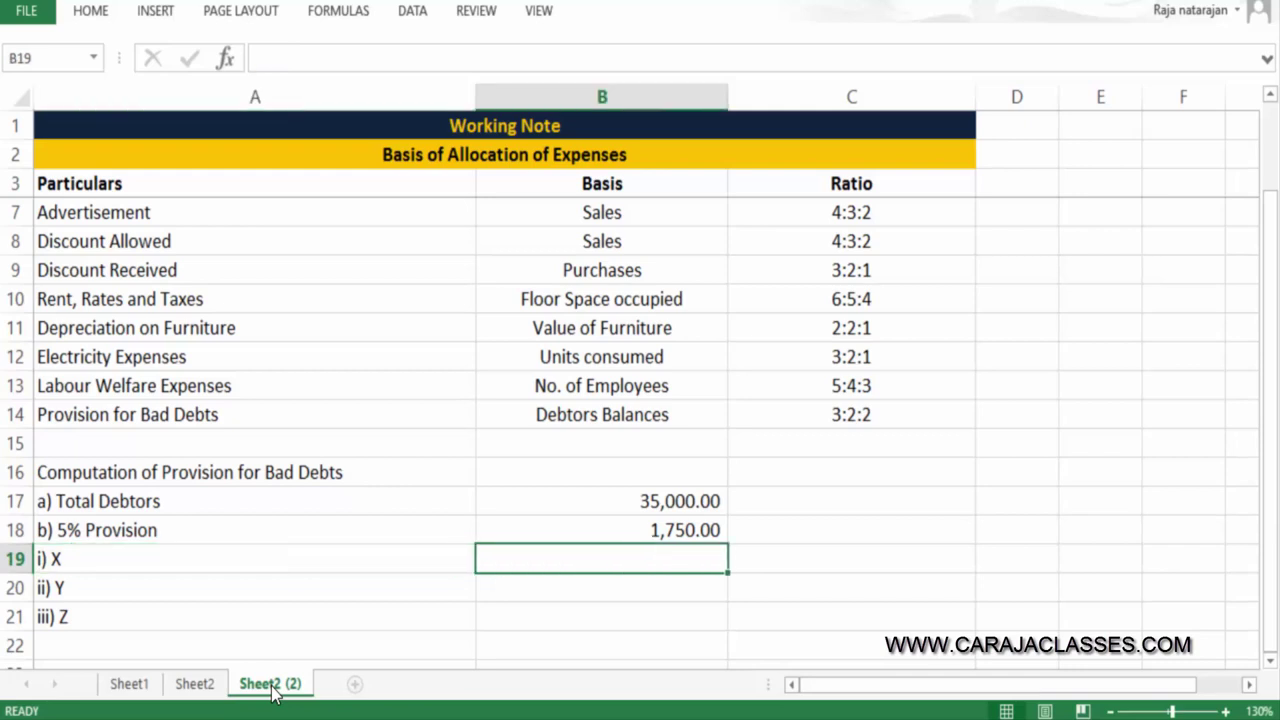
pyautogui.press('Left')
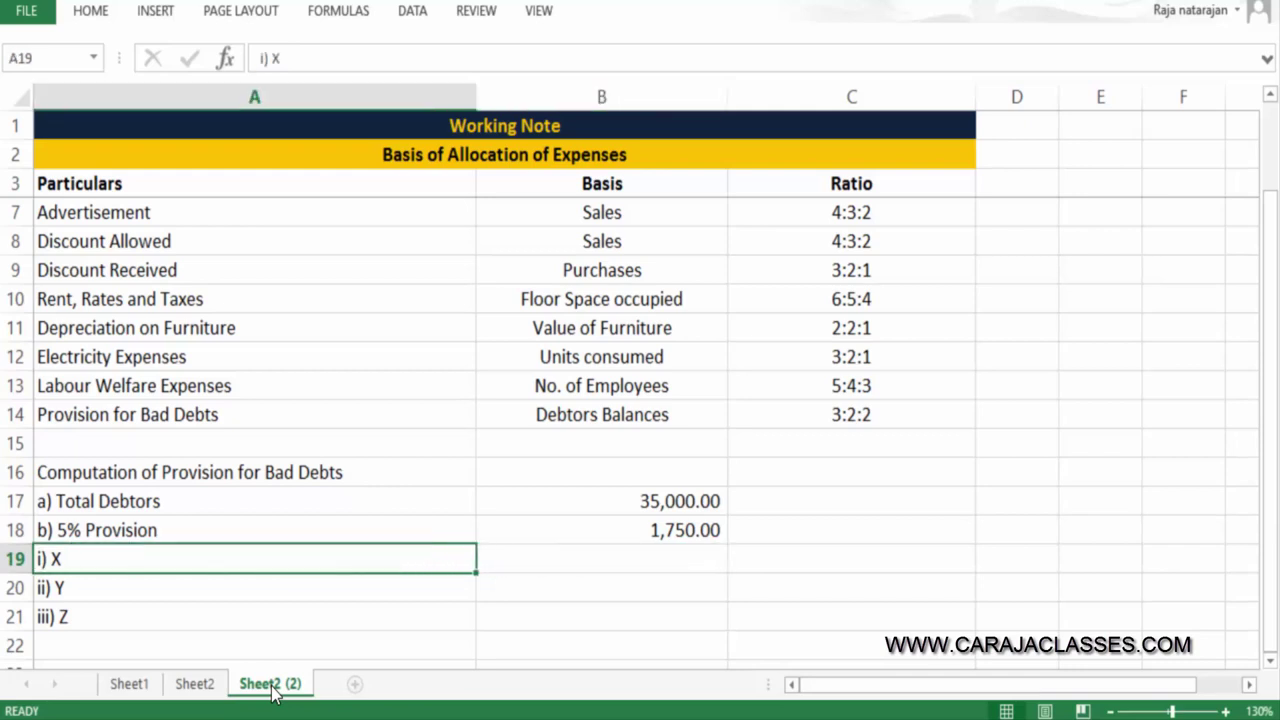
# Calculate Dept X's share of the bad debts provision in B19 with =B18*3/7
pyautogui.press('Right')
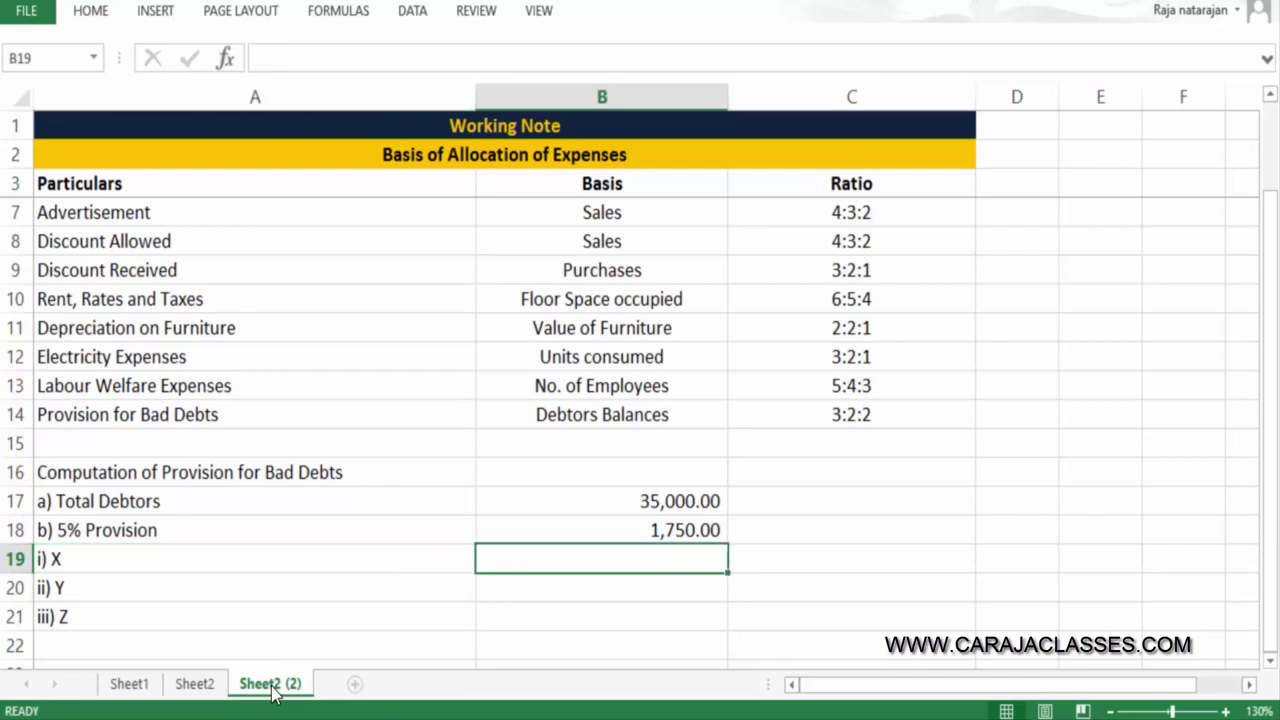
pyautogui.write('=')
pyautogui.press('Up')
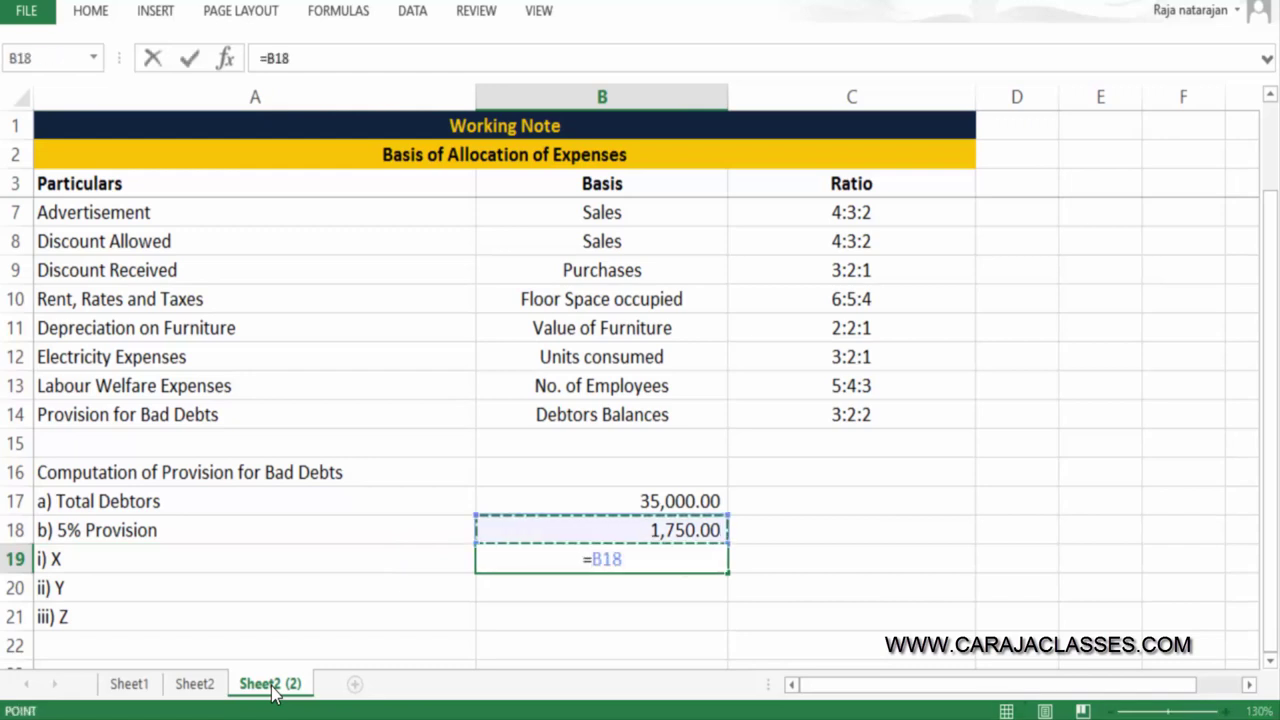
pyautogui.write('*3/7')
pyautogui.press('Return')
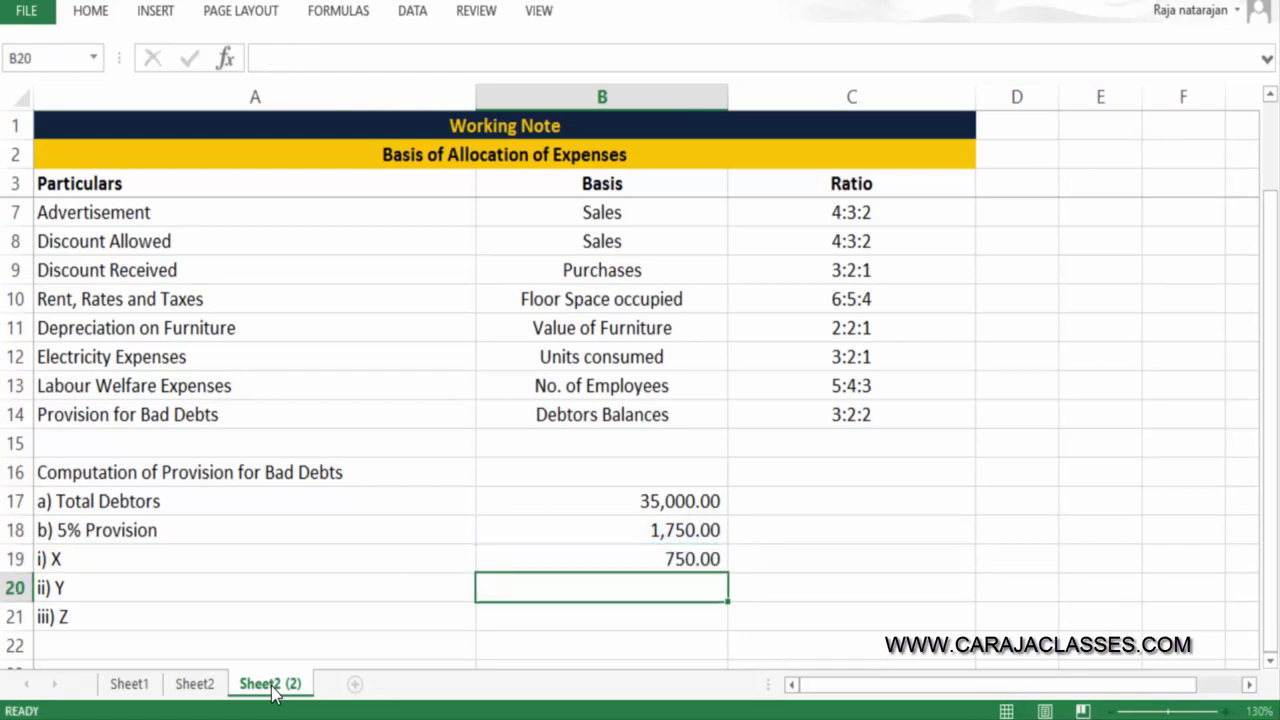
# Calculate Dept Y's share of the bad debts provision in B20 with =B18*2/7
pyautogui.write('=')
pyautogui.press('Up')
pyautogui.press('Up')
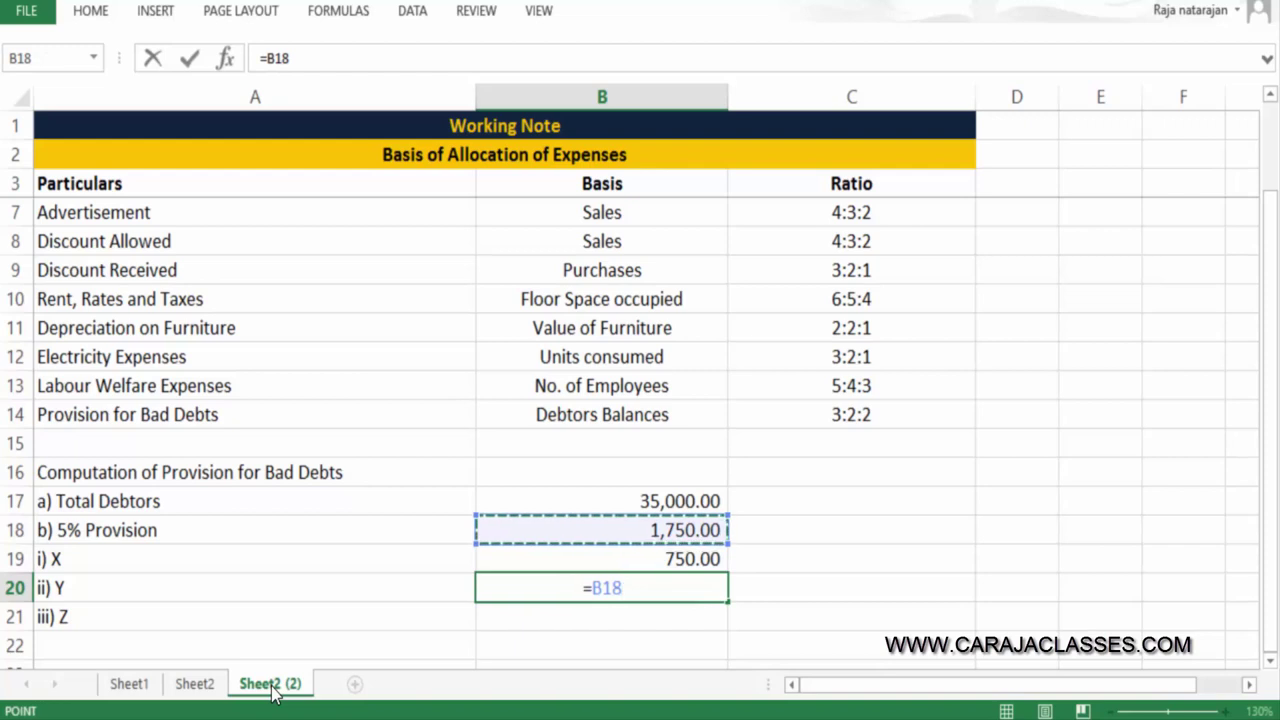
pyautogui.write('*2/7')
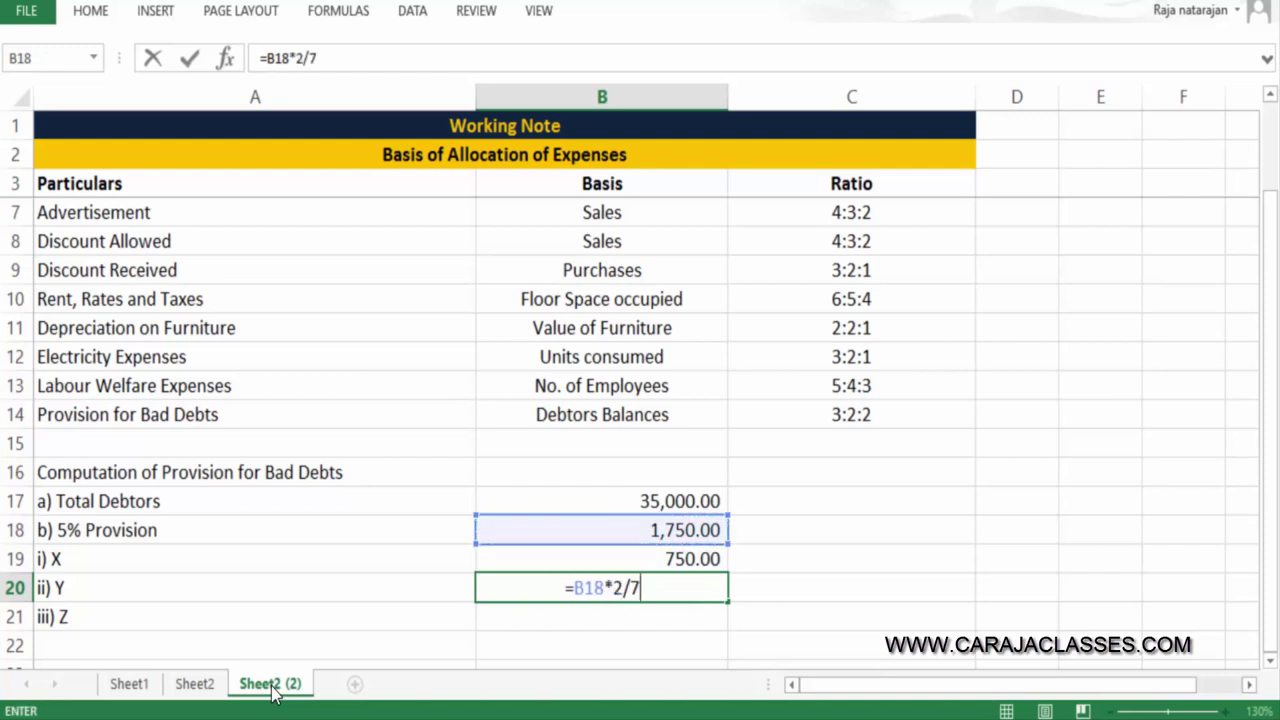
pyautogui.press('Return')
# Calculate Dept Z's share of the bad debts provision in B21 with =B18*2/7
pyautogui.write('=')
pyautogui.press('Up')
pyautogui.press('Up')
pyautogui.press('Up')
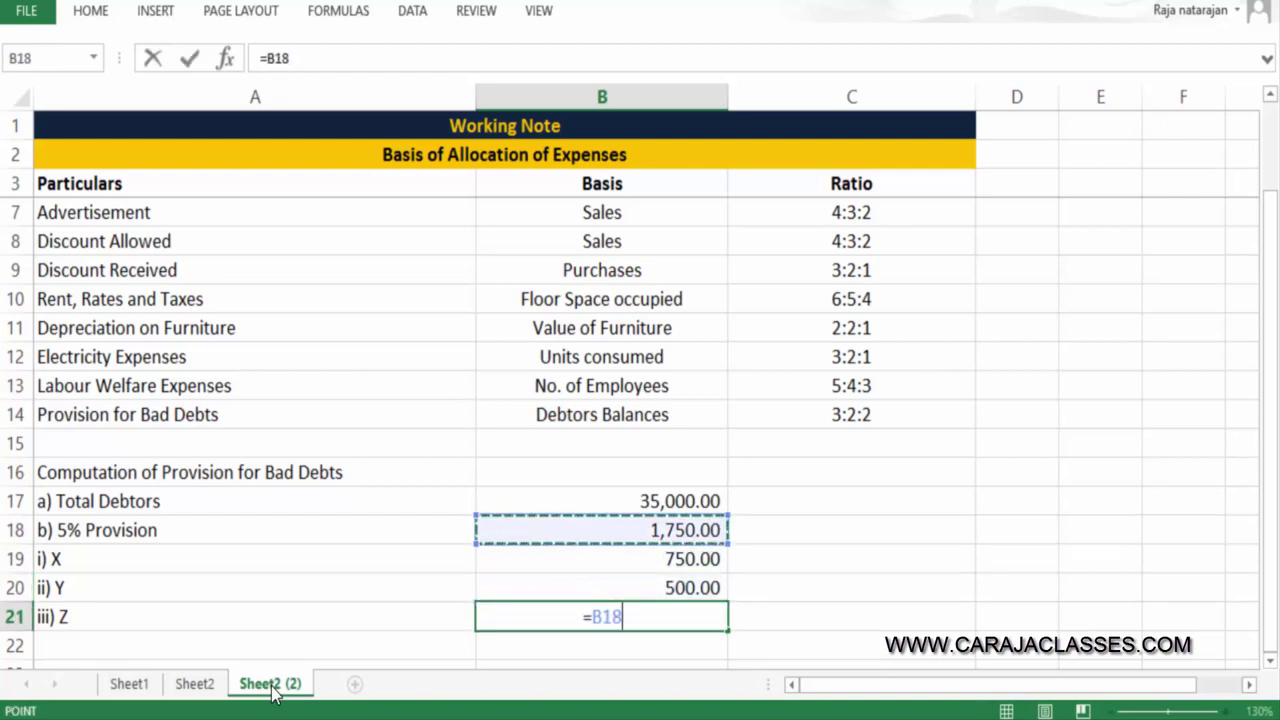
pyautogui.write('&')
pyautogui.press('BackSpace')
pyautogui.write('*2/7')
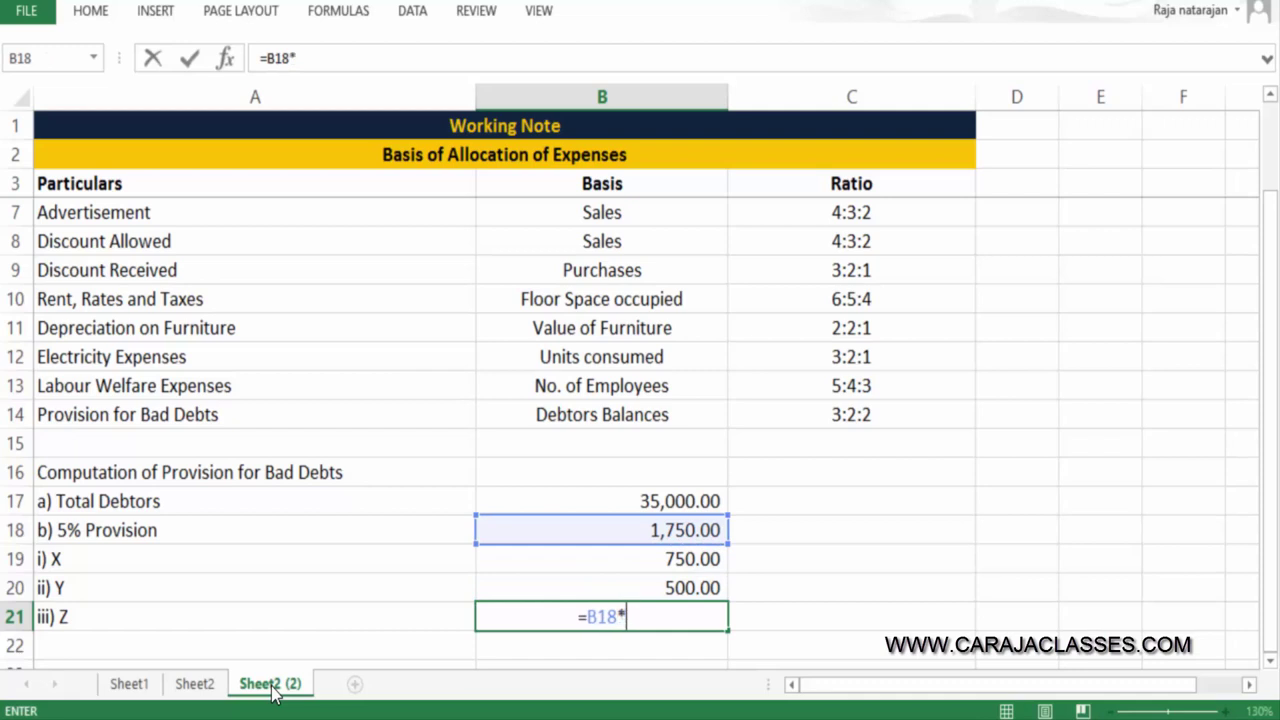
pyautogui.press('Return')
# Make the three department labels and their provision amounts in A19:B21 bold
pyautogui.press('Up')
pyautogui.press('Up')
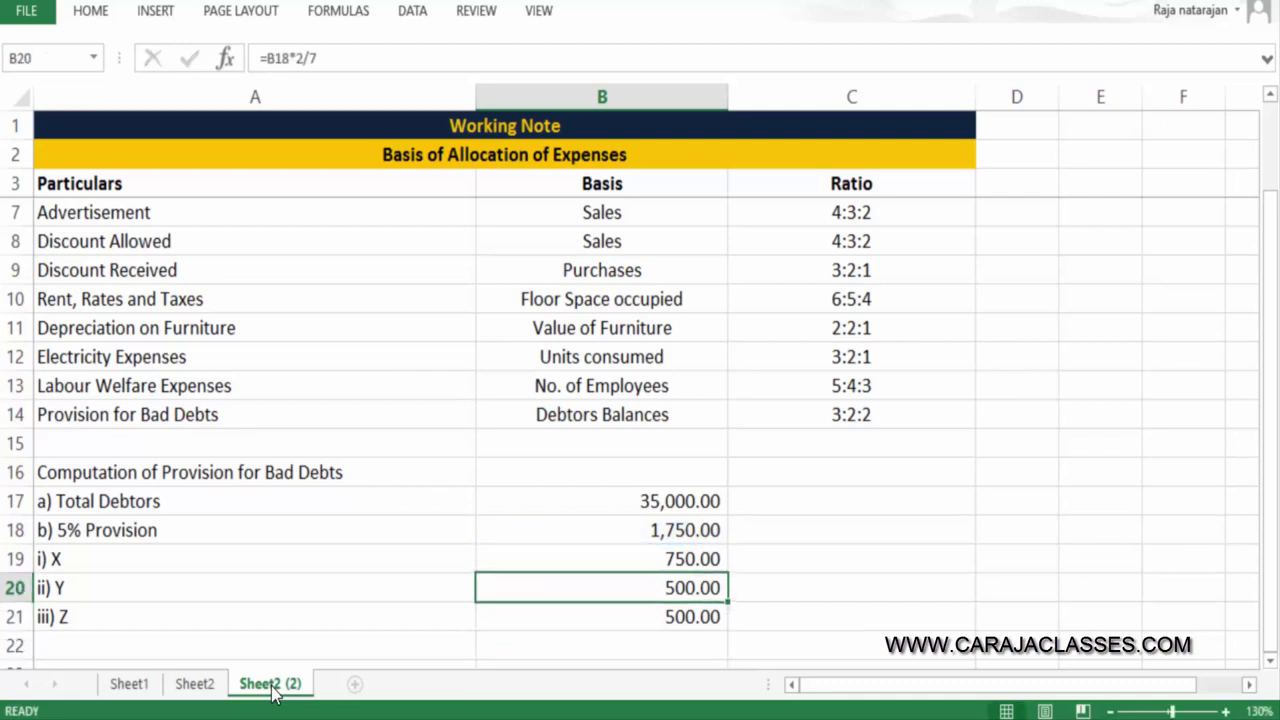
pyautogui.press('Up')
pyautogui.hotkey('shift', 'Down')
pyautogui.hotkey('shift', 'Down')
pyautogui.hotkey('shift', 'Left')
pyautogui.hotkey('ctrl', 'b')
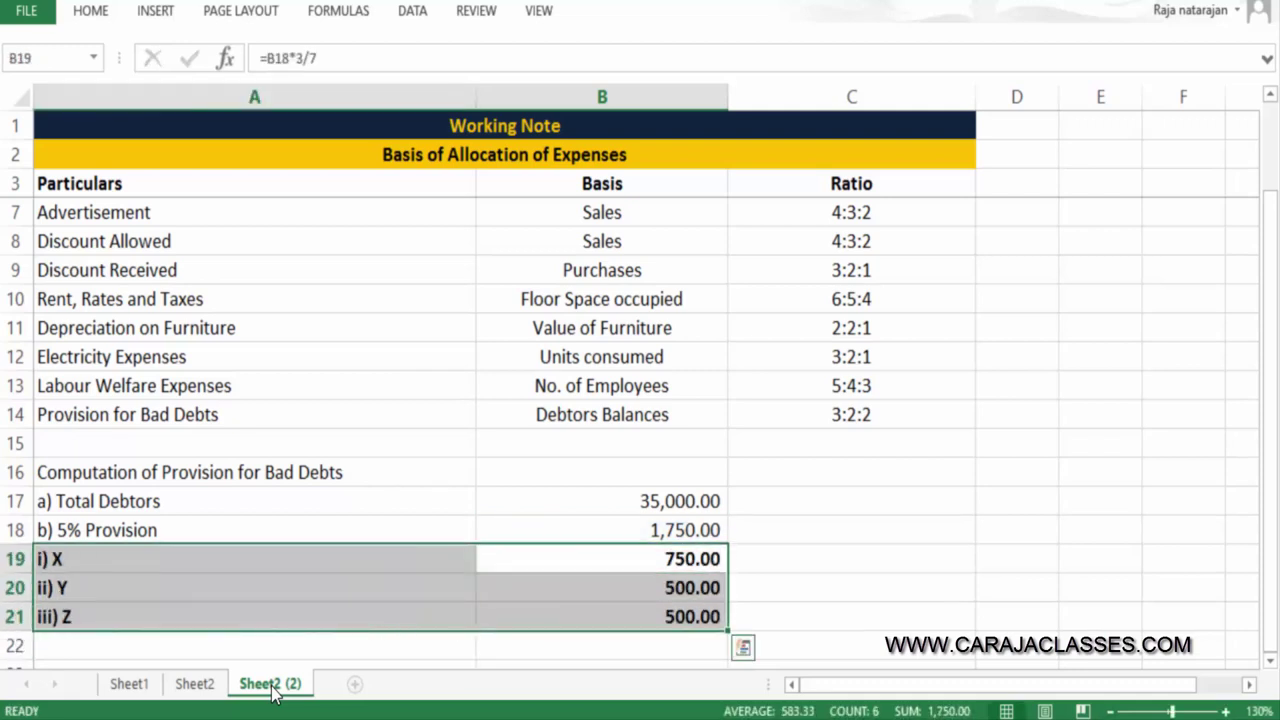
pyautogui.press('Right')
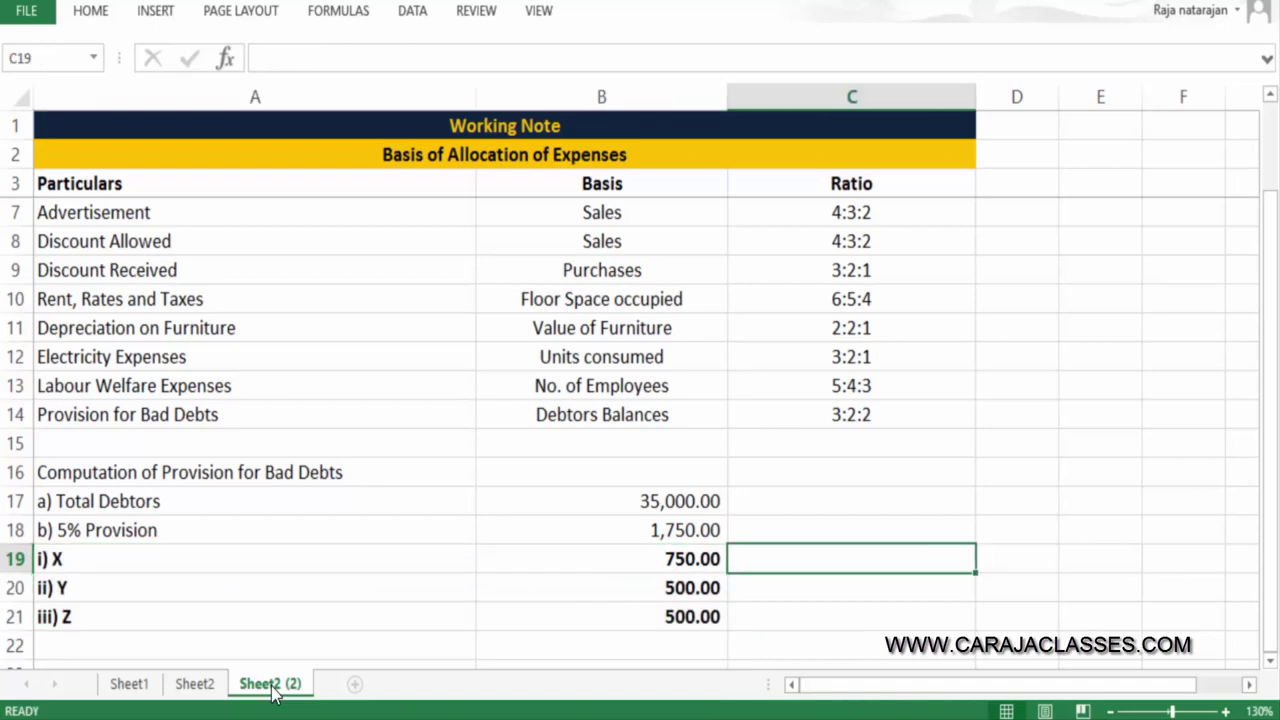
pyautogui.click(129, 684)
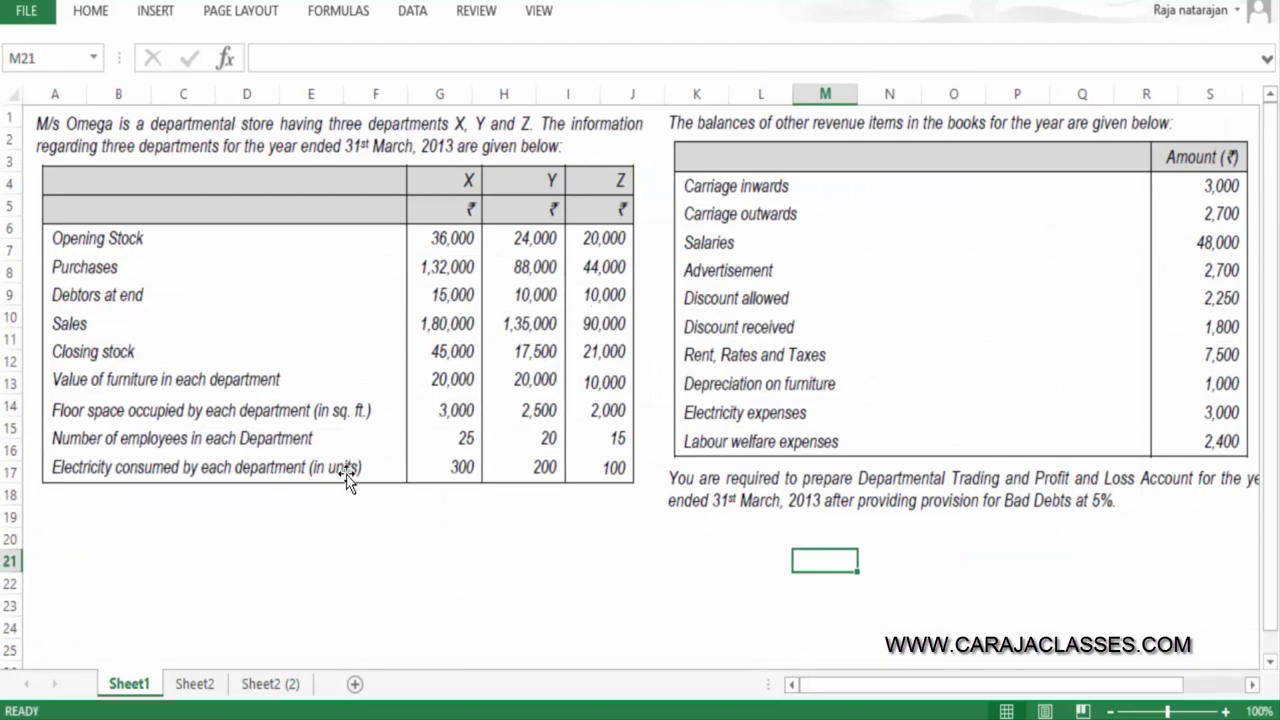
pyautogui.click(278, 684)
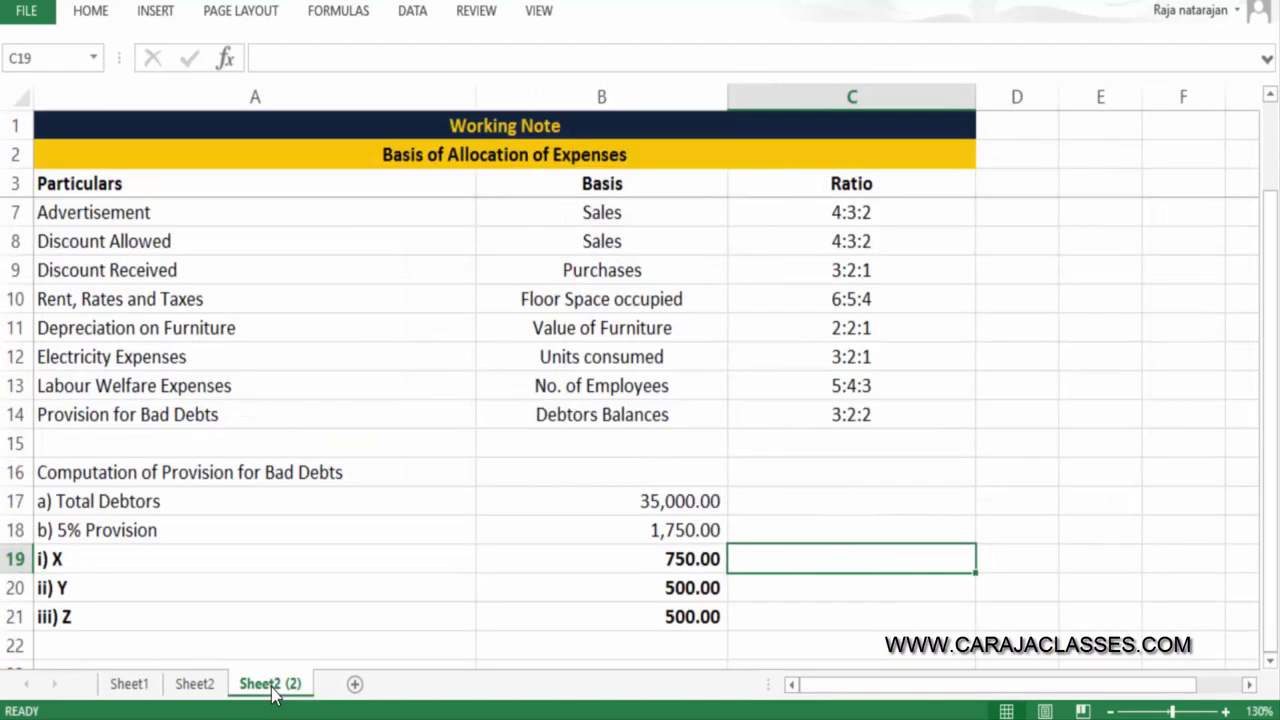
pyautogui.click(128, 694)
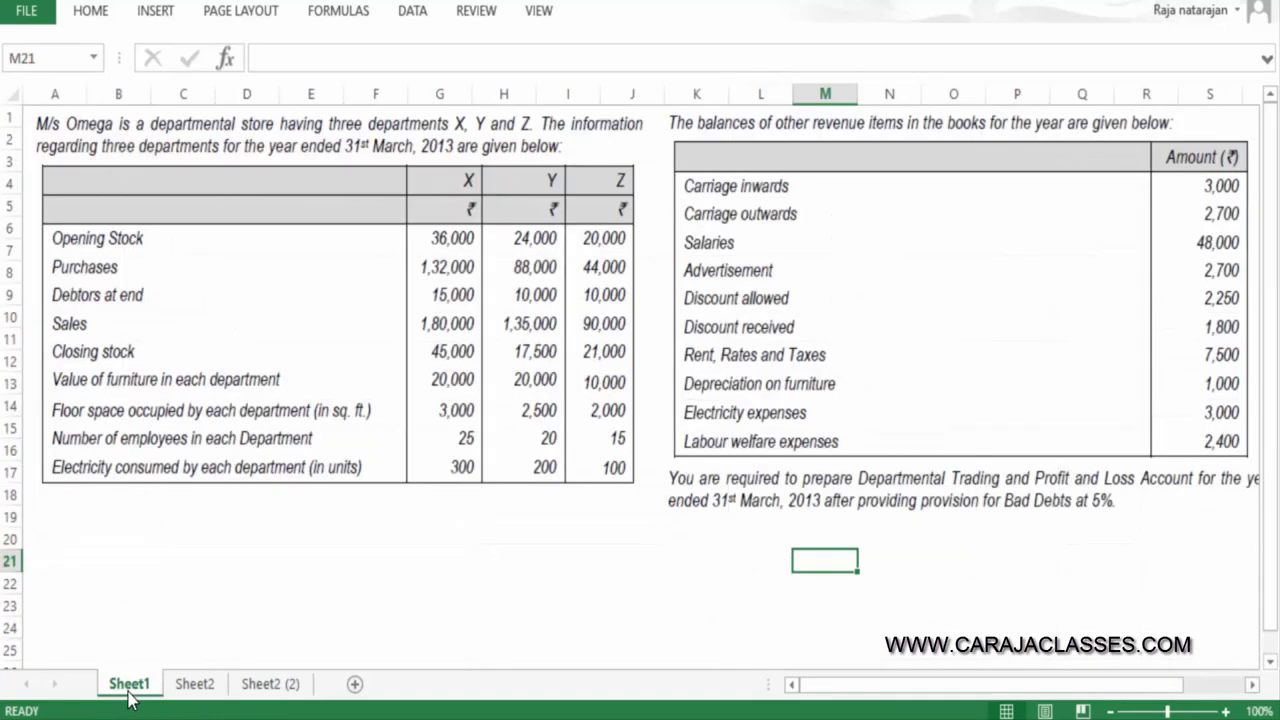
# Enter the expense label "To Provision for Bad Debts" in A17 of the account on Sheet2
pyautogui.click(188, 686)
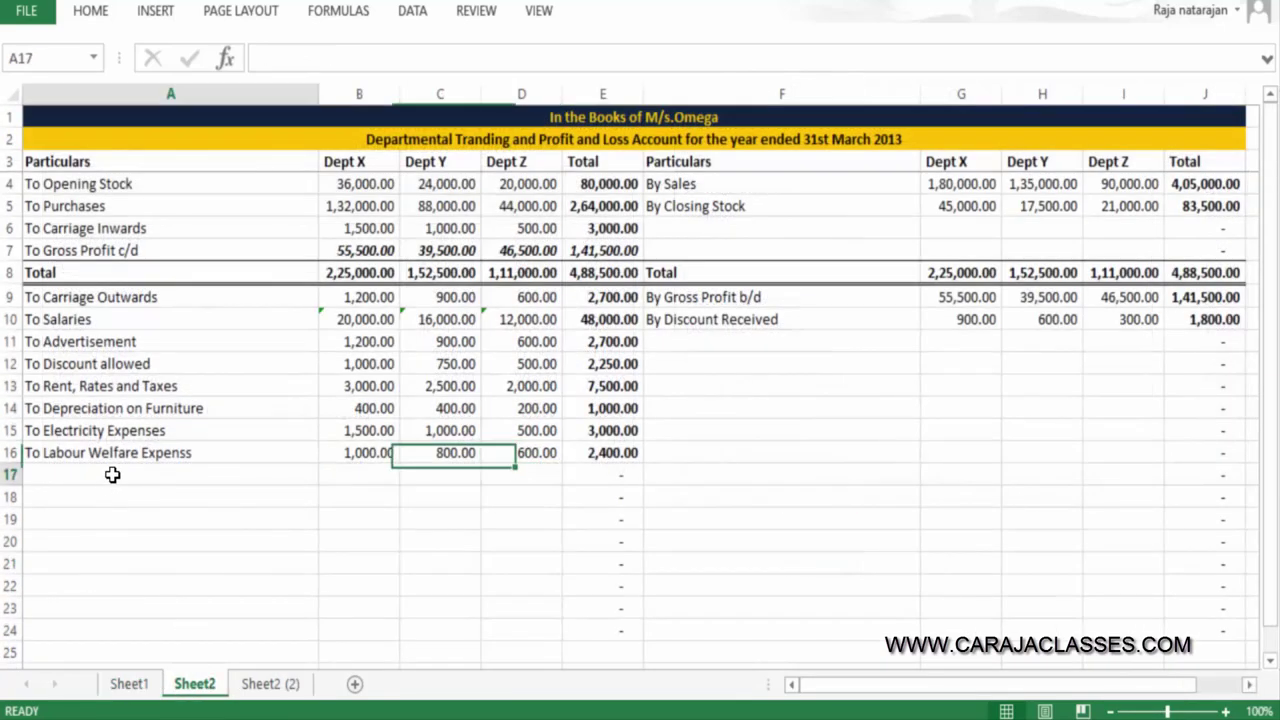
pyautogui.click(112, 475)
pyautogui.write('To Pro')
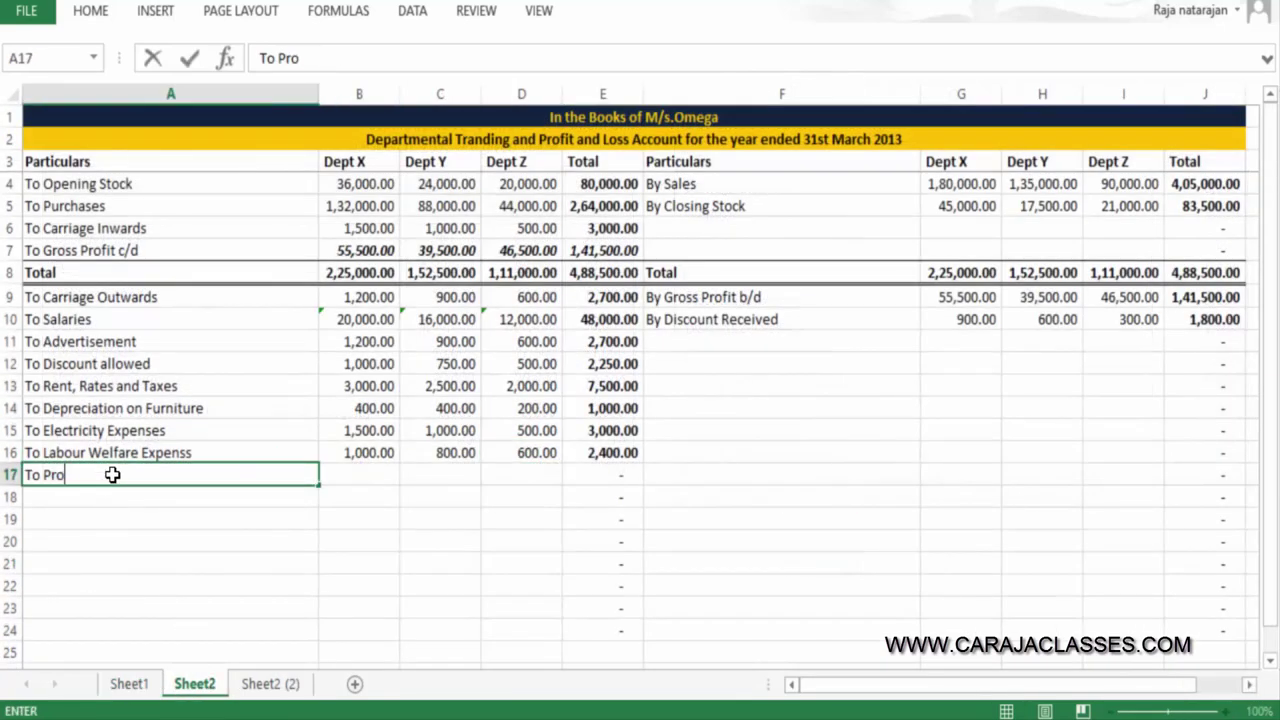
pyautogui.write('vision for Ba')
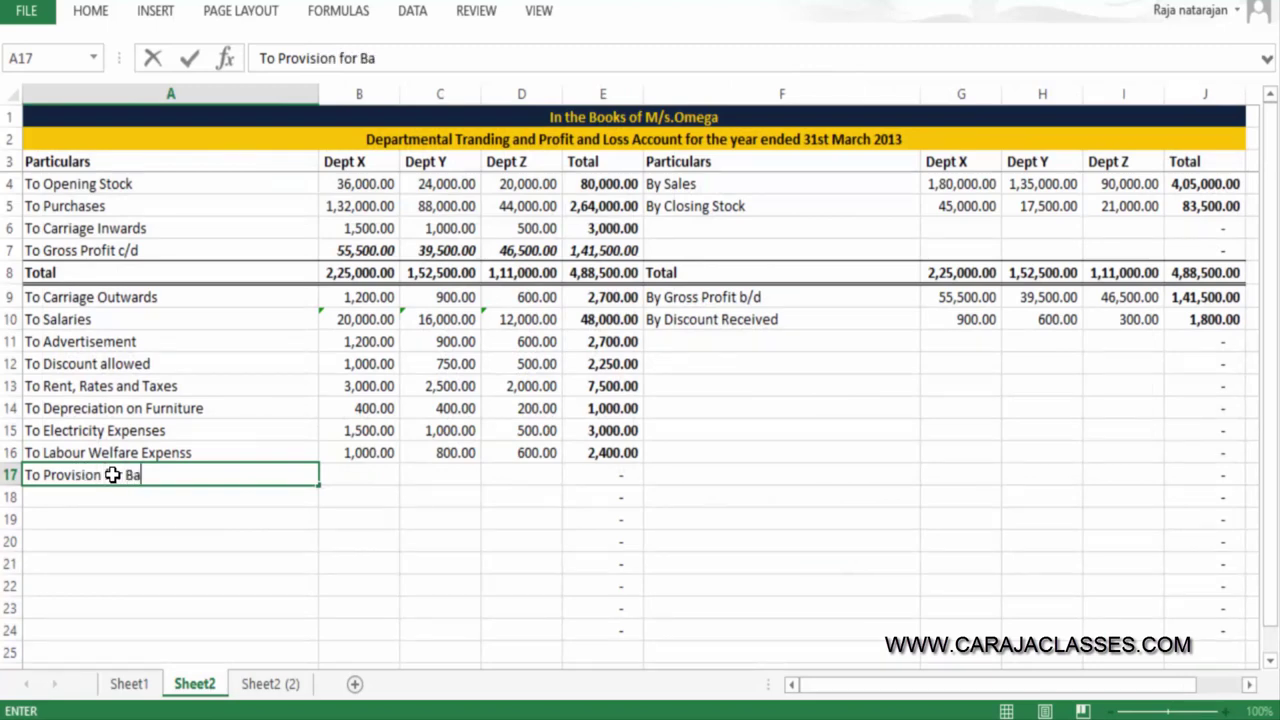
pyautogui.write('d Debt')
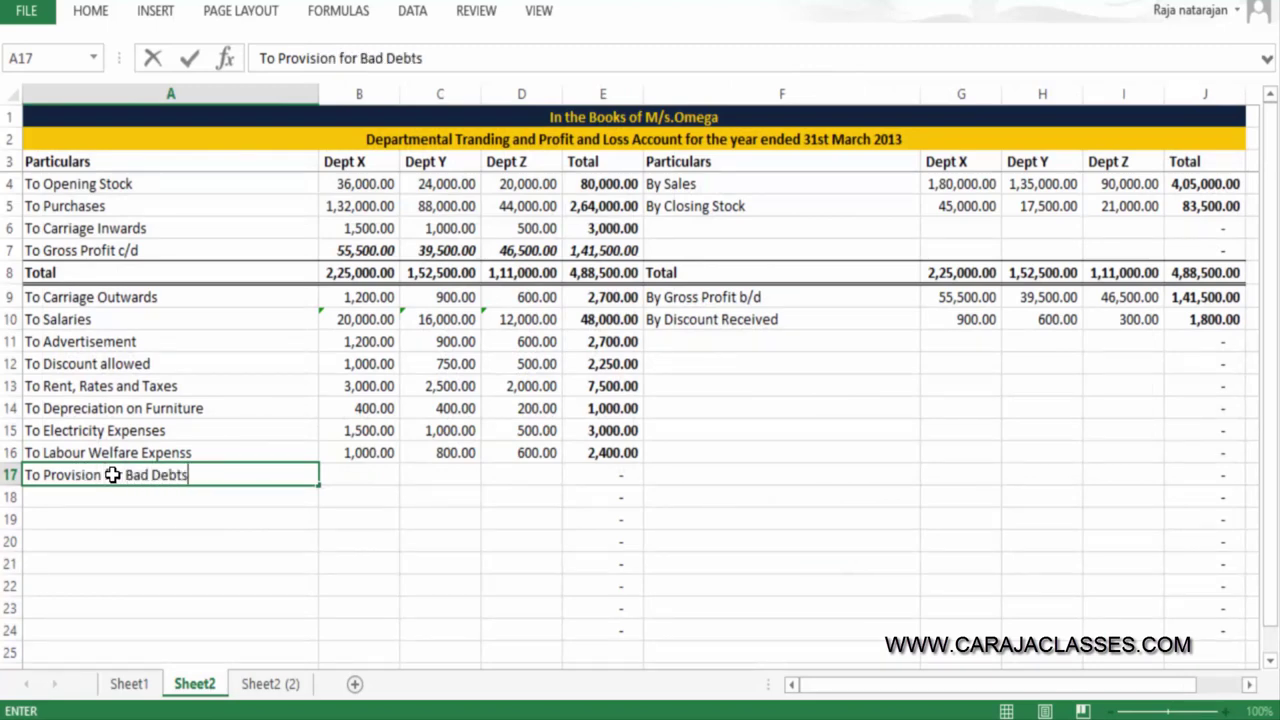
pyautogui.write('s')
pyautogui.press('Tab')
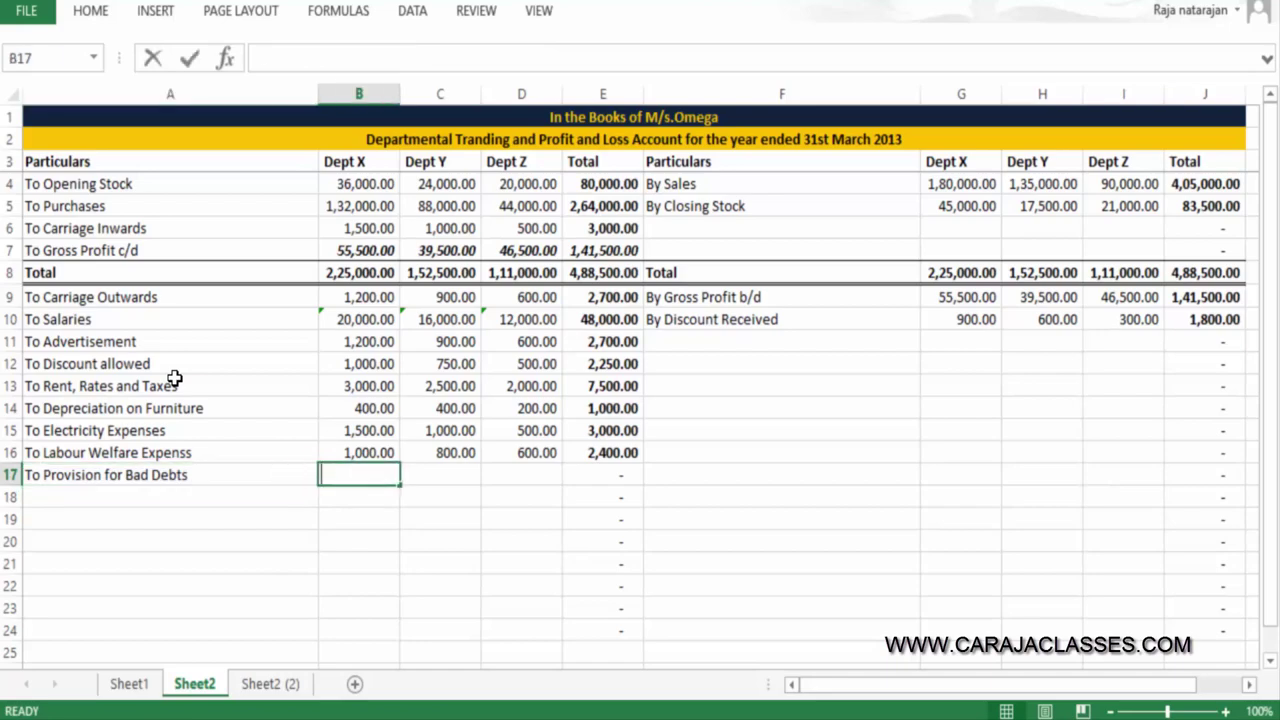
# Link Dept X's bad debts provision in B17 to the working note with ='Sheet2 (2)'!B19
pyautogui.write('=')
pyautogui.hotkey('ctrl', 'pagedown')
pyautogui.press('Down')
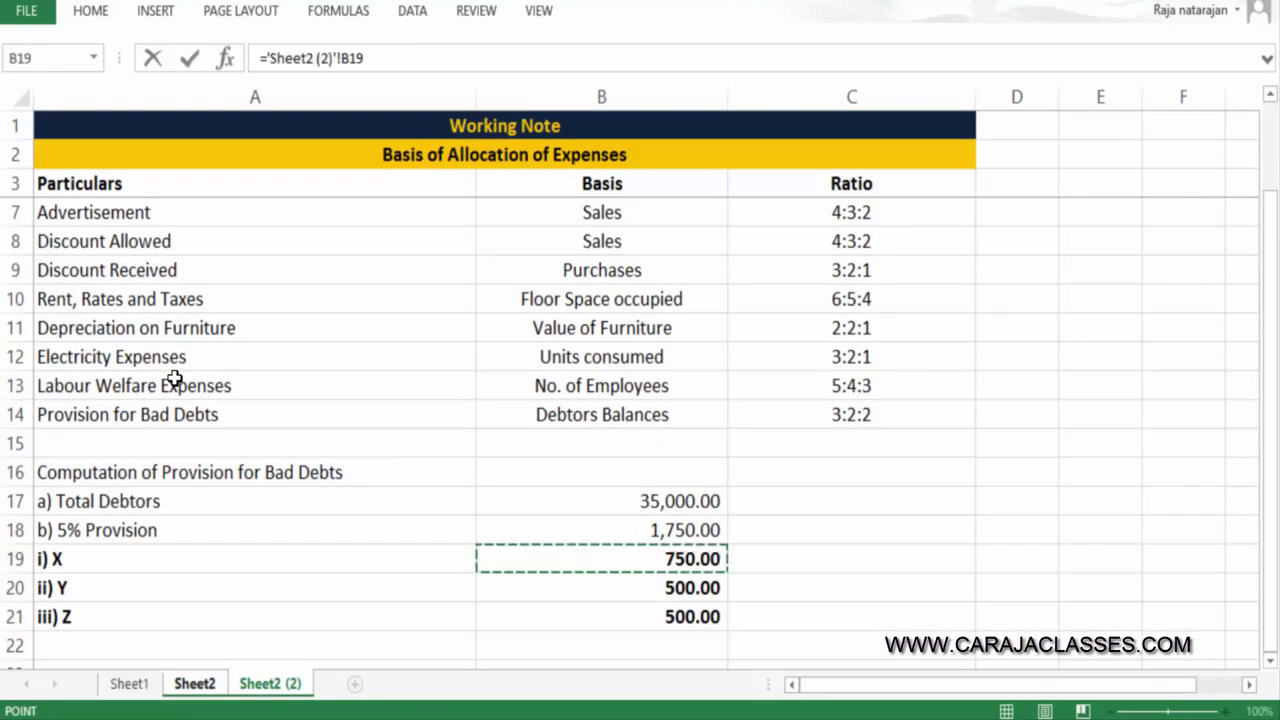
pyautogui.press('Return')
# Link Dept Y's bad debts provision in C17 to the working note with ='Sheet2 (2)'!B20
pyautogui.press('Up')
pyautogui.press('Right')
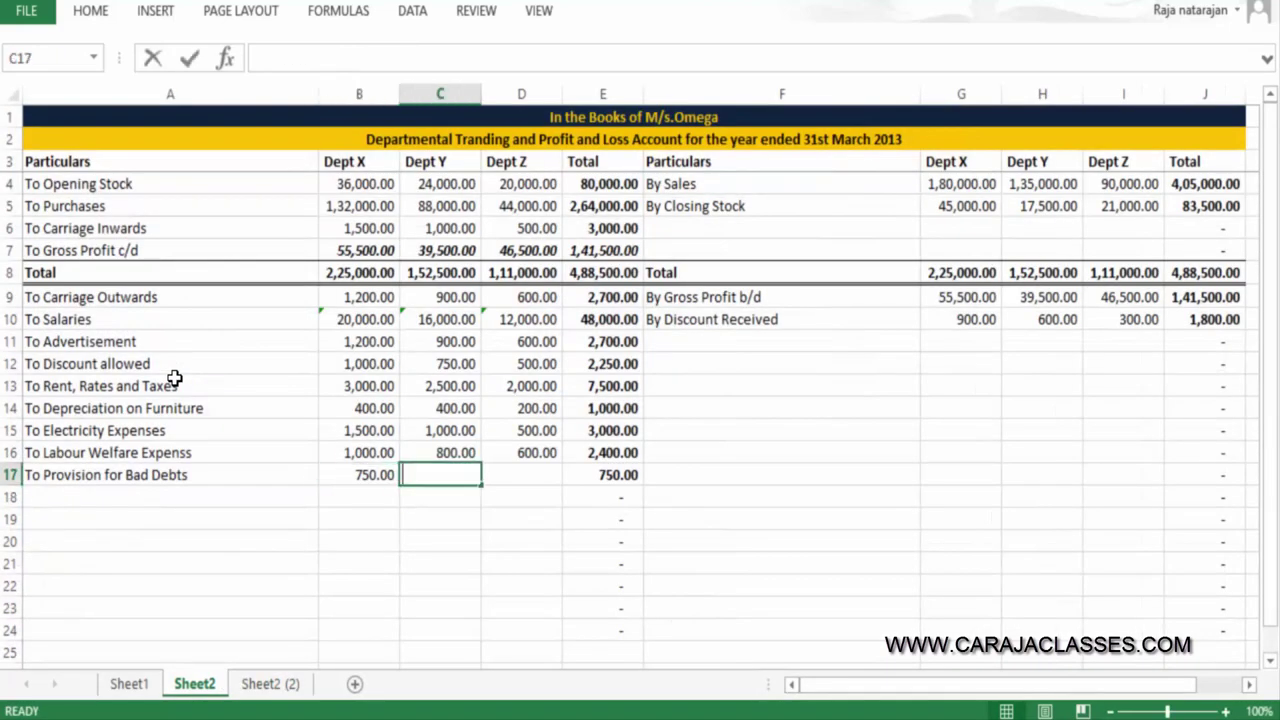
pyautogui.write('=')
pyautogui.hotkey('ctrl', 'pagedown')
pyautogui.press('Down')
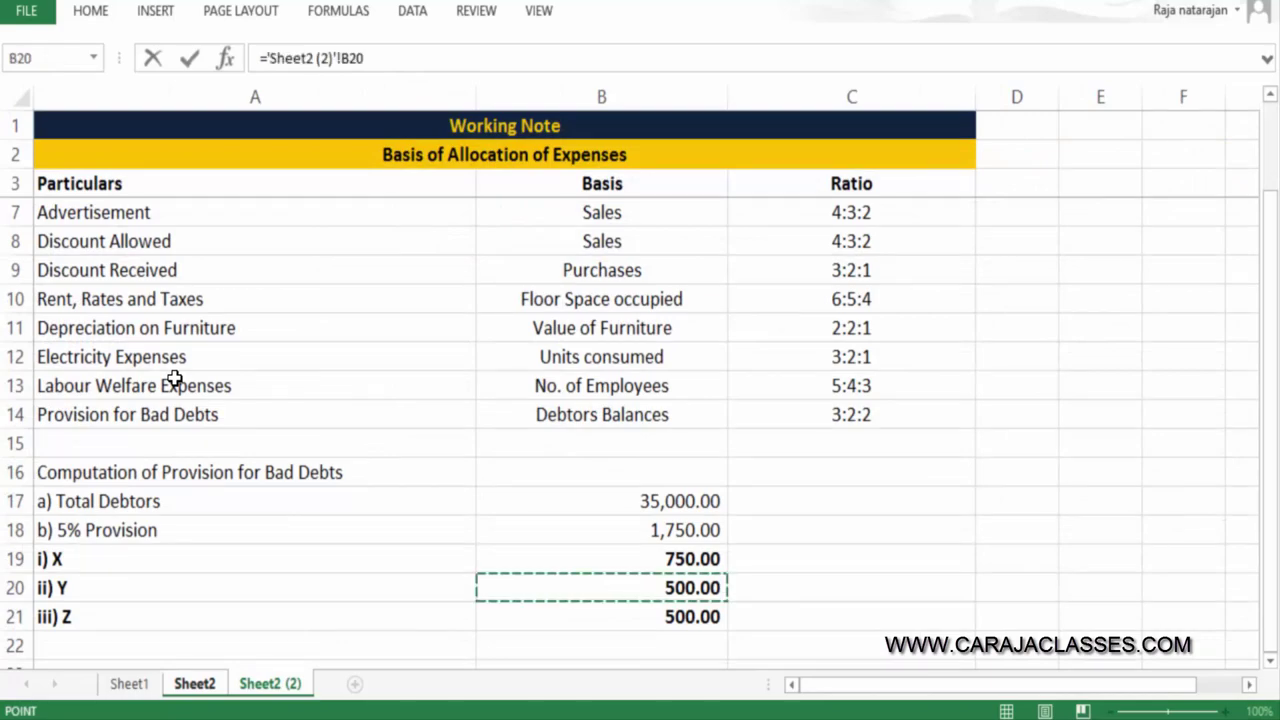
pyautogui.press('Return')
# Link Dept Z's bad debts provision in D17 to its amount in B21 of the working note
pyautogui.press('Up')
pyautogui.press('Right')
pyautogui.write('=')
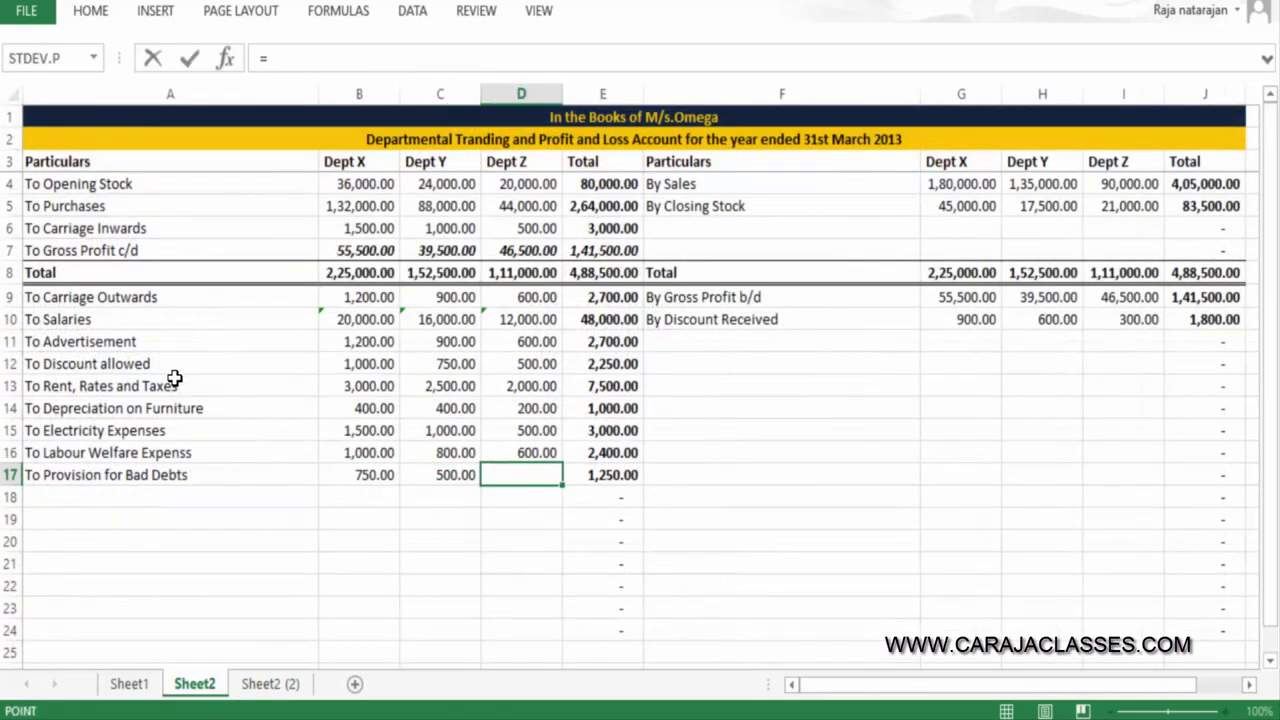
pyautogui.hotkey('ctrl', 'pagedown')
pyautogui.press('Down')
pyautogui.press('Return')
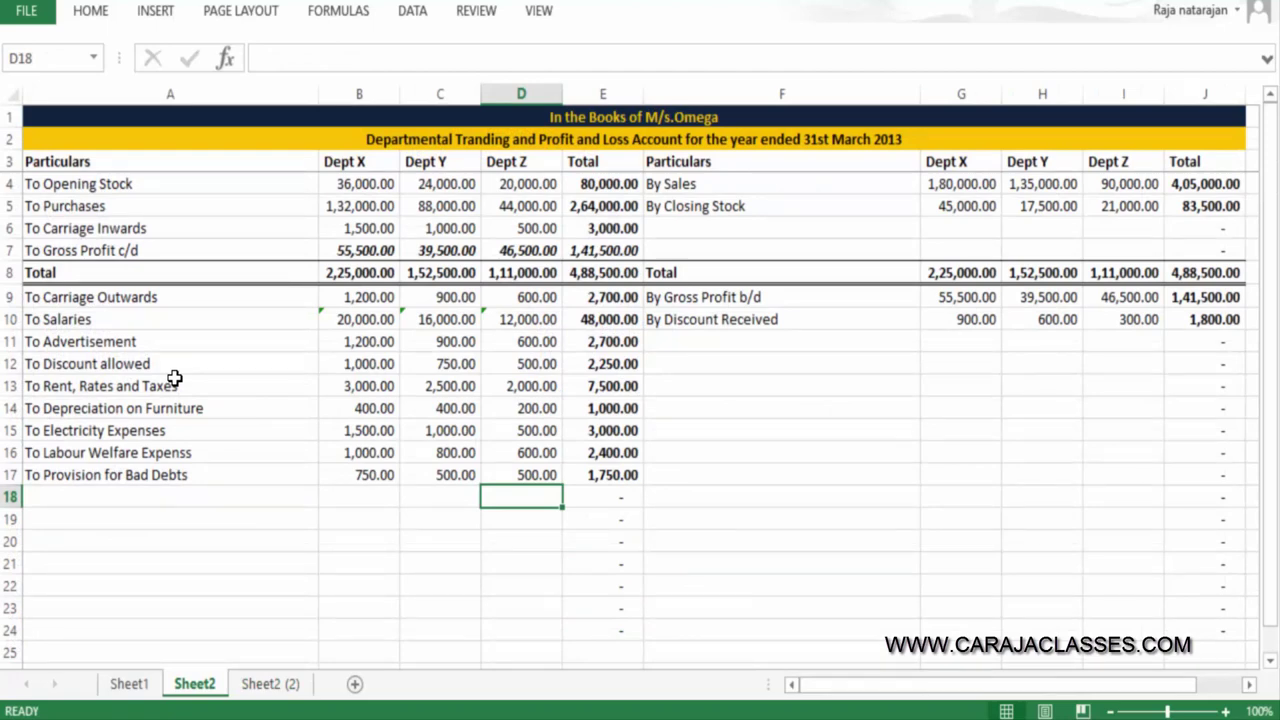
# Set up a bordered Total row in row 20 and sum Dept X's income side in G20 with =SUM(G9:G19)
pyautogui.press('Down')
pyautogui.press('Right')
pyautogui.press('Right')
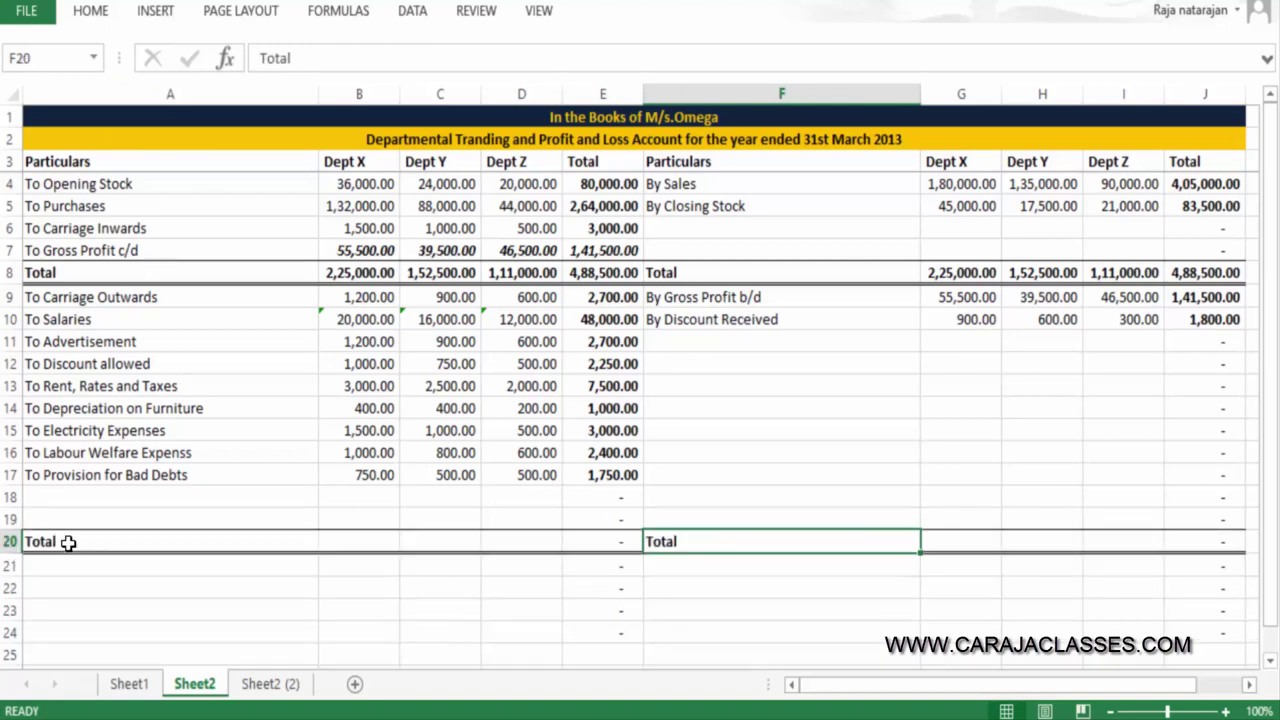
pyautogui.press('Right')
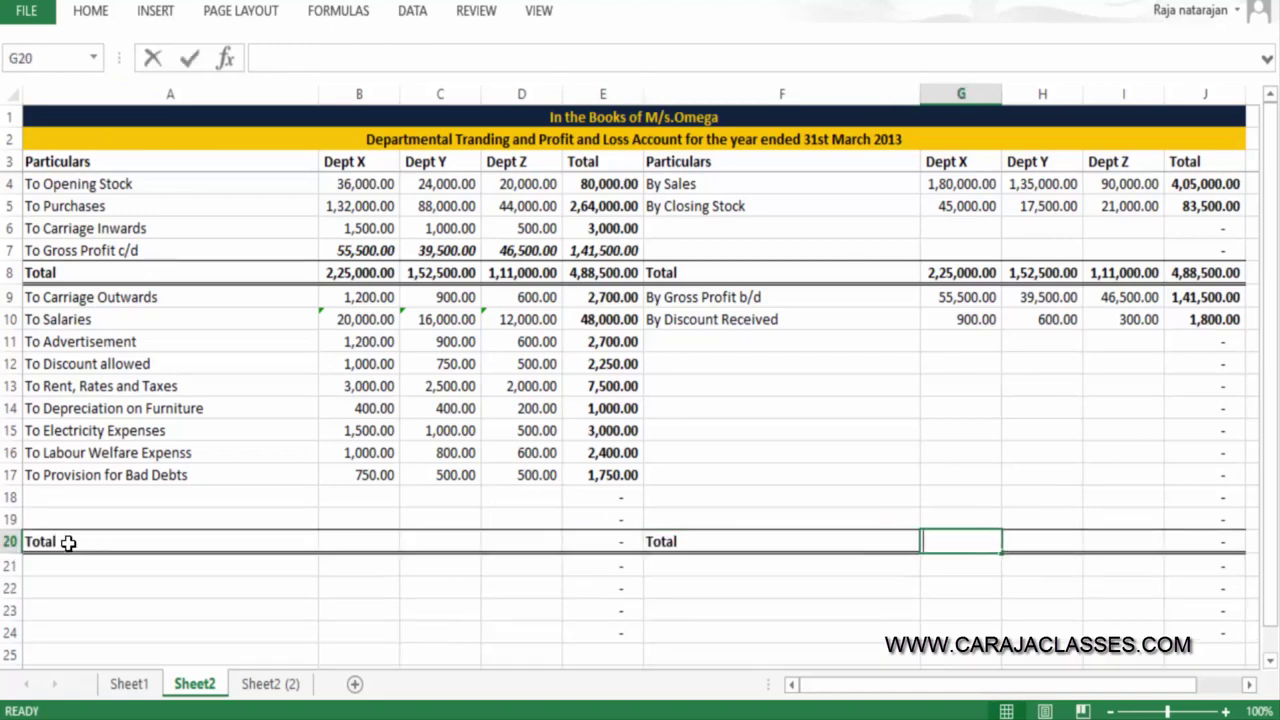
pyautogui.write('=sum(')
pyautogui.press('Up')
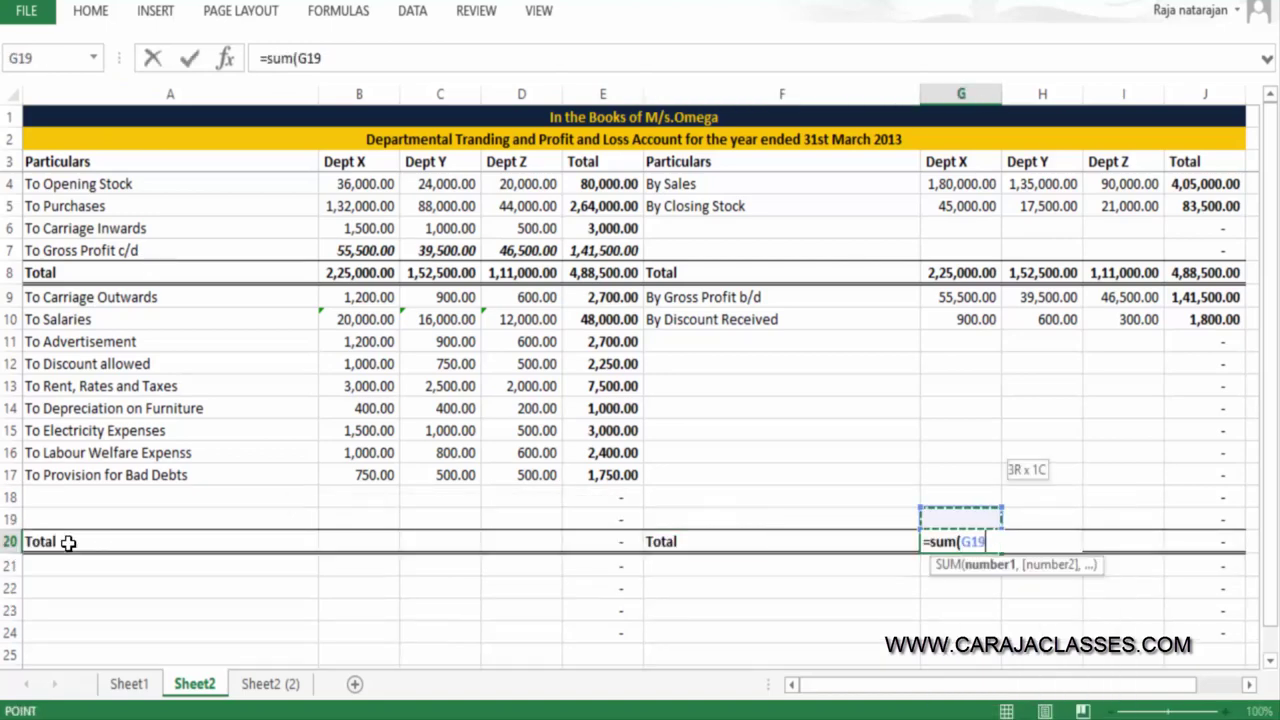
pyautogui.hotkey('shift', 'Up')
pyautogui.hotkey('shift', 'Up')
pyautogui.hotkey('shift', 'Up')
pyautogui.hotkey('shift', 'Up')
pyautogui.hotkey('shift', 'Up')
pyautogui.hotkey('shift', 'Up')
pyautogui.hotkey('shift', 'Up')
pyautogui.hotkey('shift', 'Up')
pyautogui.hotkey('shift', 'Up')
pyautogui.hotkey('shift', 'Up')
pyautogui.hotkey('ctrl', 'Return')
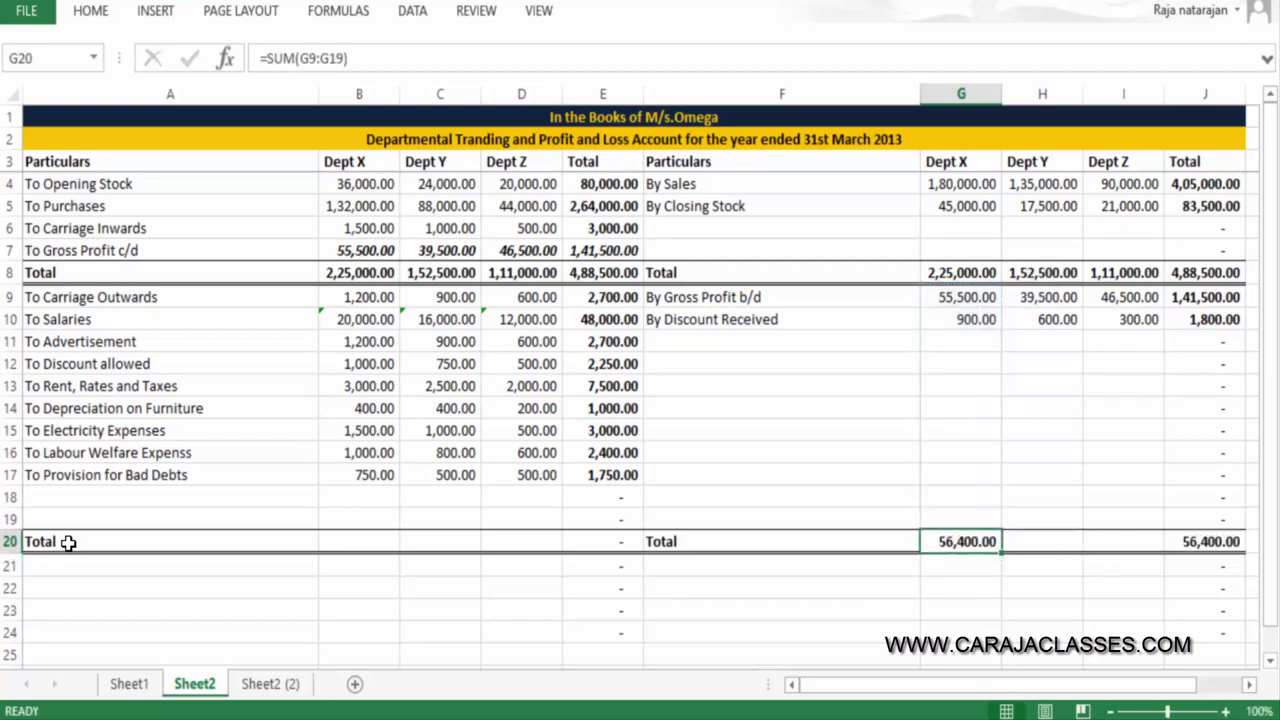
# Copy the G20 sum formula to H20 and I20 for the Dept Y and Dept Z income totals
pyautogui.hotkey('ctrl', 'c')
pyautogui.press('Right')
pyautogui.hotkey('ctrl', 'v')
pyautogui.hotkey('ctrl', 'c')
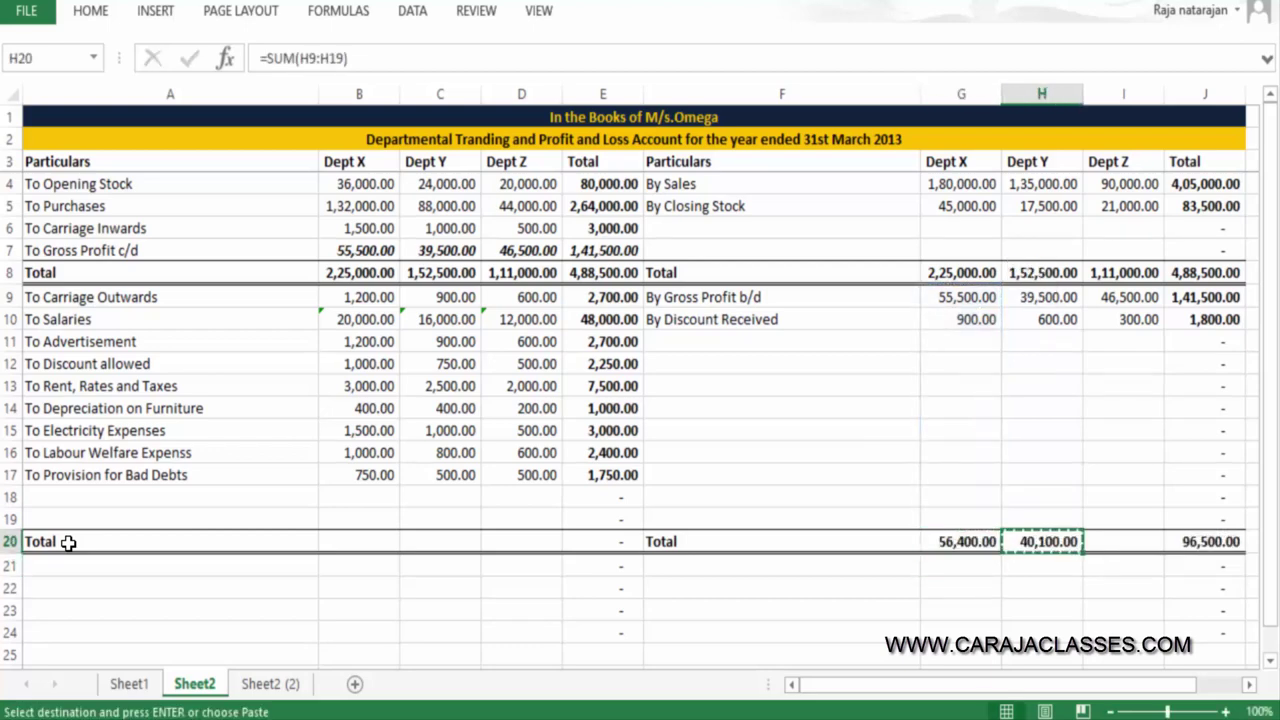
pyautogui.press('Right')
pyautogui.hotkey('ctrl', 'v')
# Try copying the sum formulas from G20:I20 into the expense side totals B20:D20, and clear them again
pyautogui.hotkey('shift', 'Left')
pyautogui.hotkey('shift', 'Left')
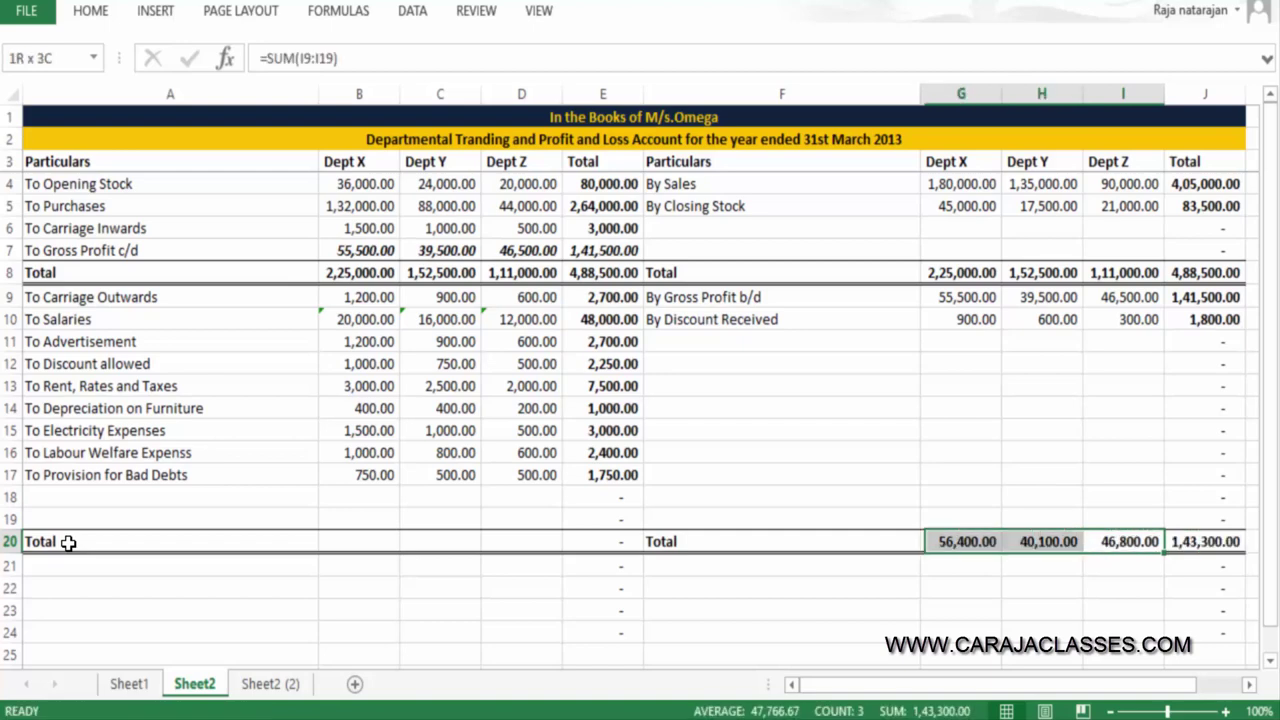
pyautogui.hotkey('ctrl', 'c')
pyautogui.press('Left')
pyautogui.press('Left')
pyautogui.press('Left')
pyautogui.press('Left')
pyautogui.press('Left')
pyautogui.press('Left')
pyautogui.press('Left')
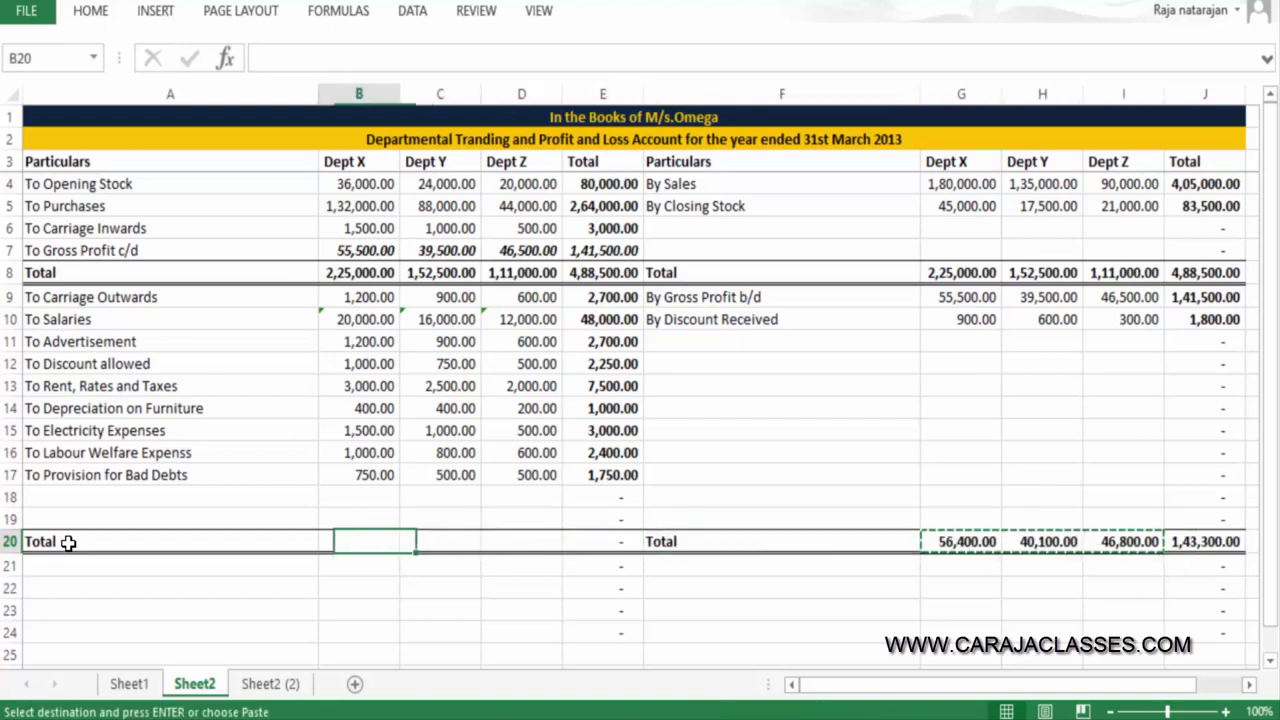
pyautogui.hotkey('shift', 'Right')
pyautogui.hotkey('shift', 'Right')
pyautogui.hotkey('ctrl', 'v')
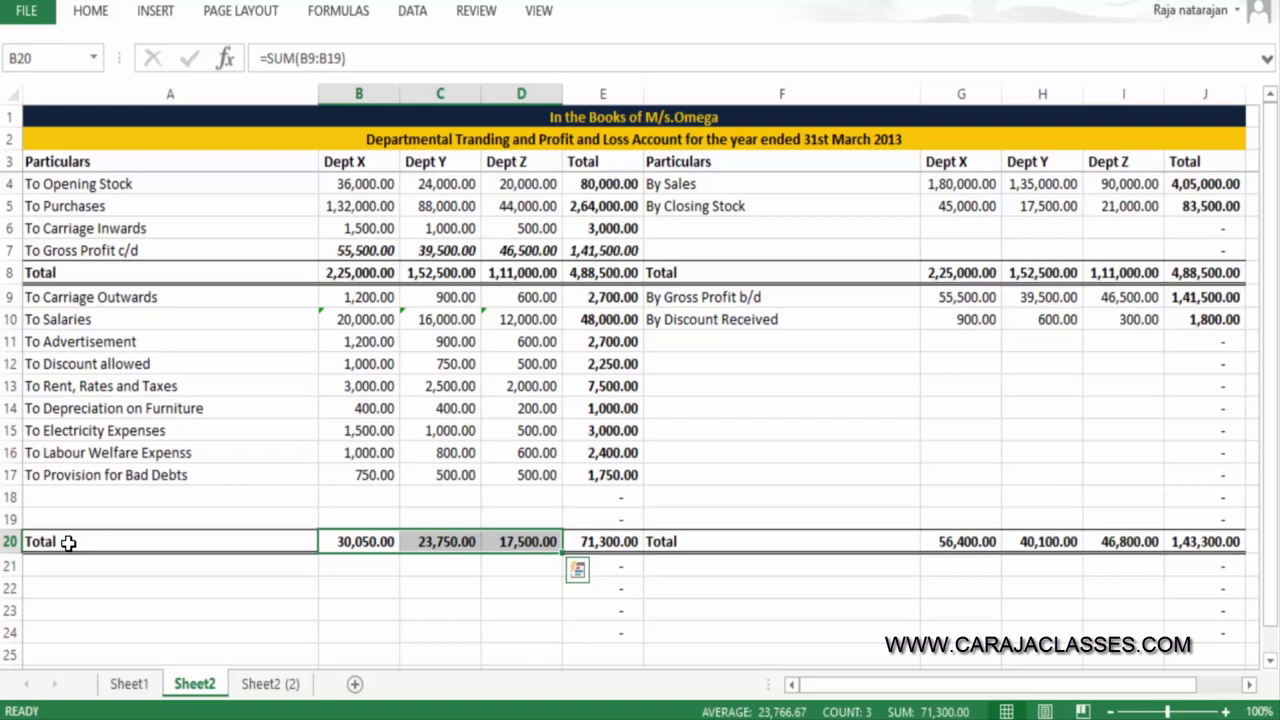
pyautogui.press('Delete')
# Set Dept X's expense side total in B20 equal to its income side total with =G20
pyautogui.write('=')
pyautogui.press('Right')
pyautogui.press('Right')
pyautogui.press('Right')
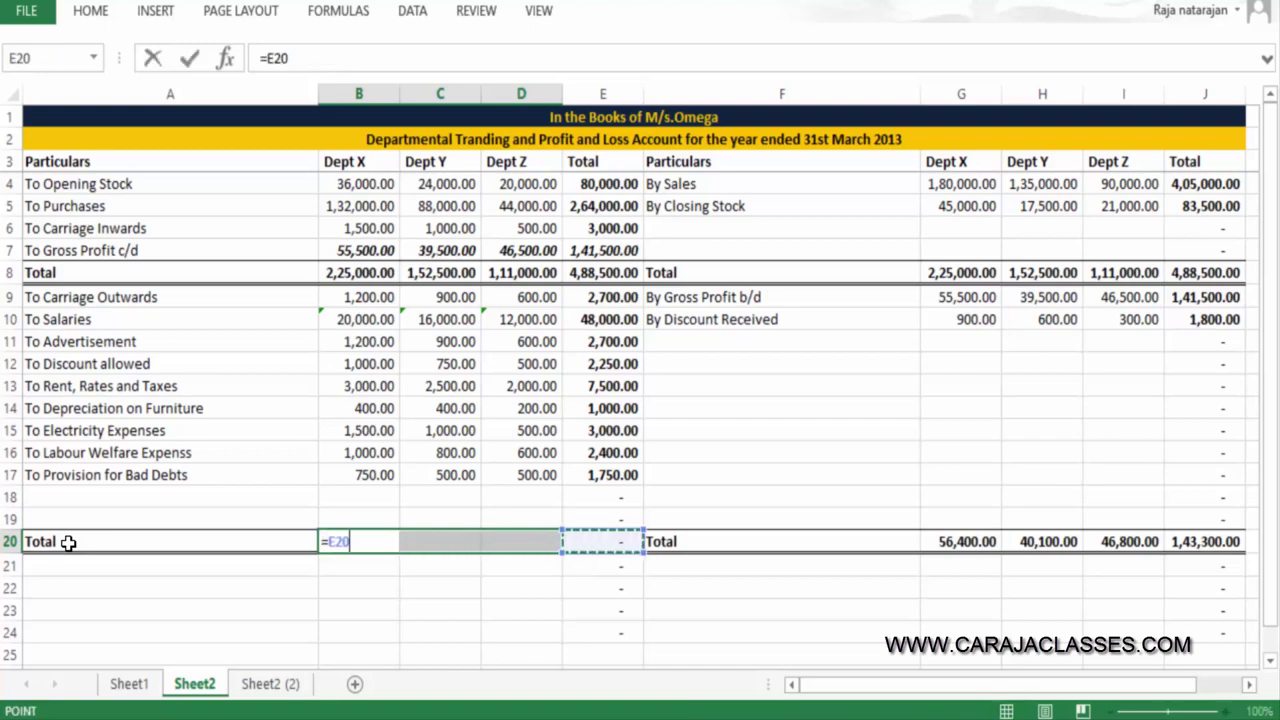
pyautogui.press('Right')
pyautogui.press('Right')
pyautogui.press('Tab')
pyautogui.press('Left')
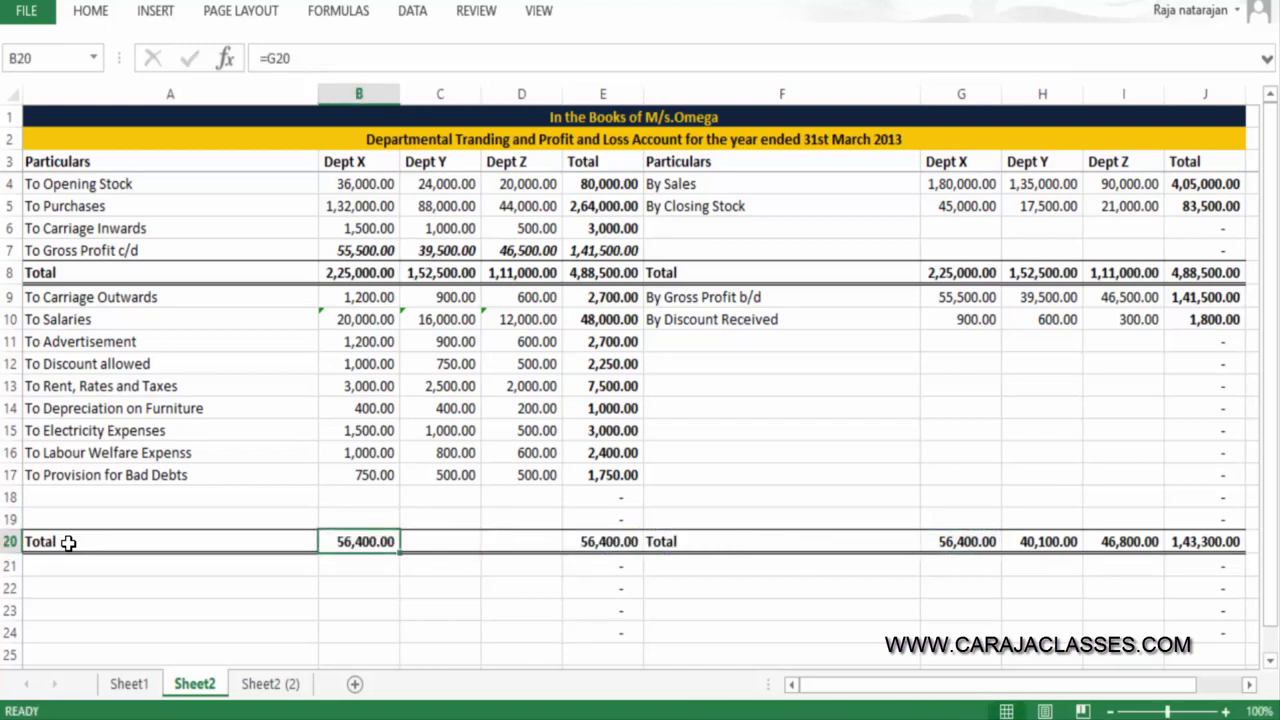
# Copy the B20 link formula to C20 and D20 for the Dept Y and Dept Z expense side totals
pyautogui.hotkey('ctrl', 'c')
pyautogui.press('Right')
pyautogui.press('Return')
pyautogui.hotkey('ctrl', 'c')
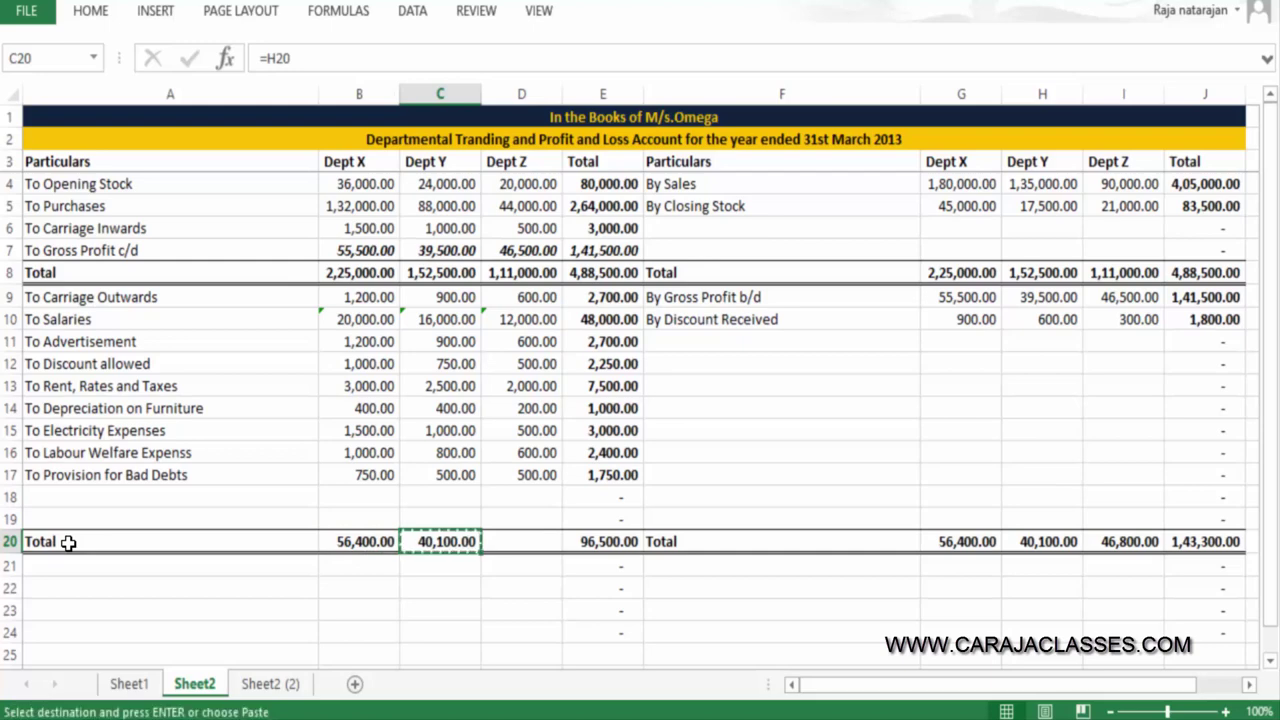
pyautogui.press('Right')
pyautogui.press('Return')
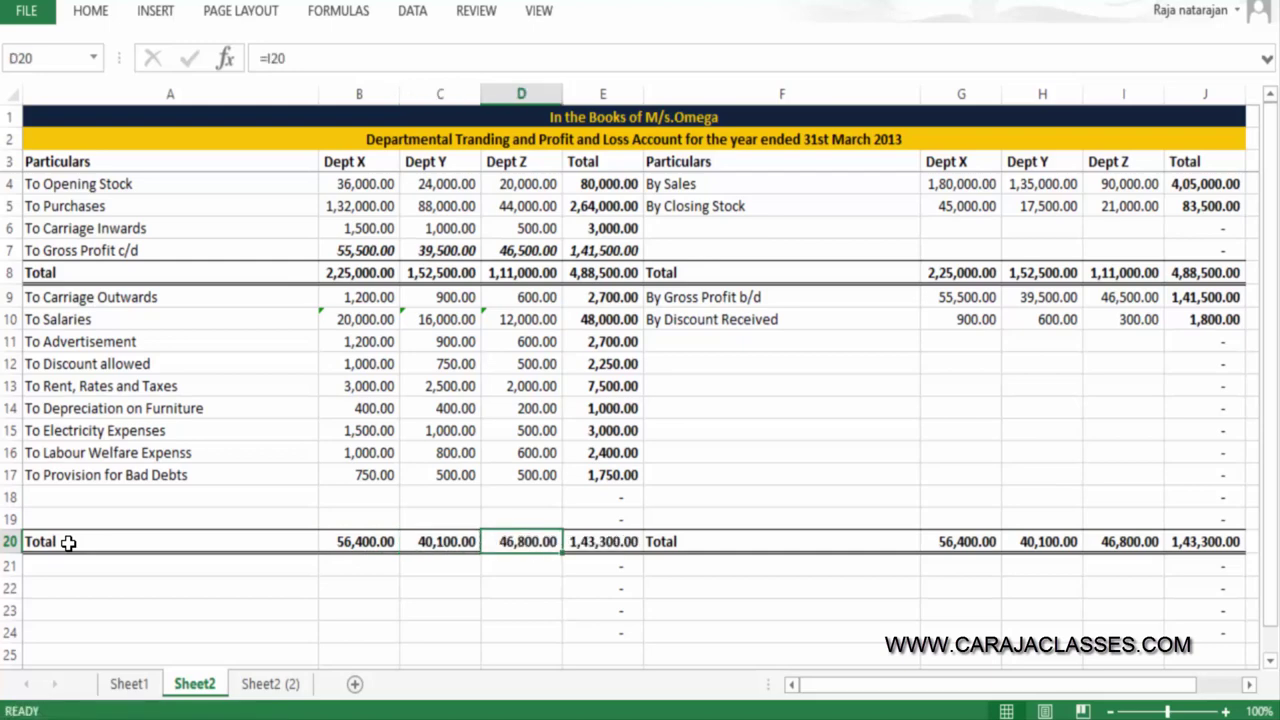
# Calculate Dept X's net profit in B18 as the balancing figure with =B20-SUM(B9:B17)
pyautogui.press('Up')
pyautogui.press('Up')
pyautogui.press('Left')
pyautogui.press('Left')
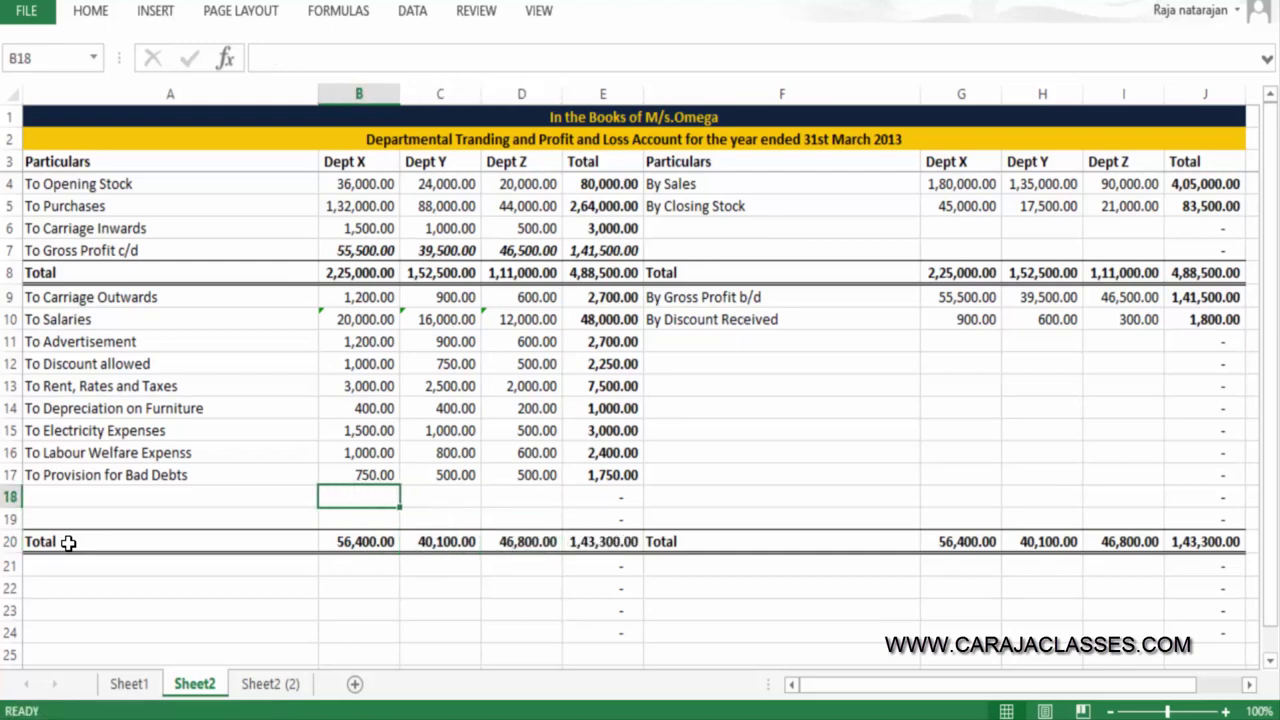
pyautogui.write('=')
pyautogui.press('Down')
pyautogui.press('Down')
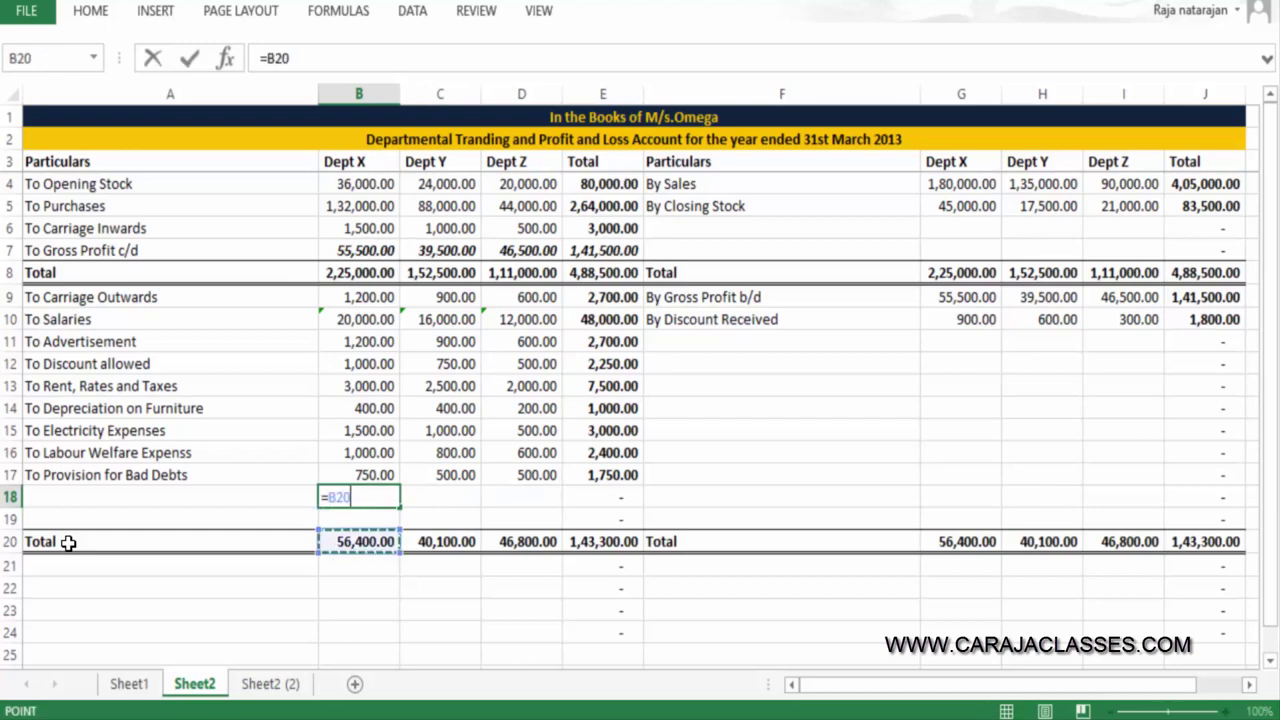
pyautogui.write('-sum(')
pyautogui.press('Up')
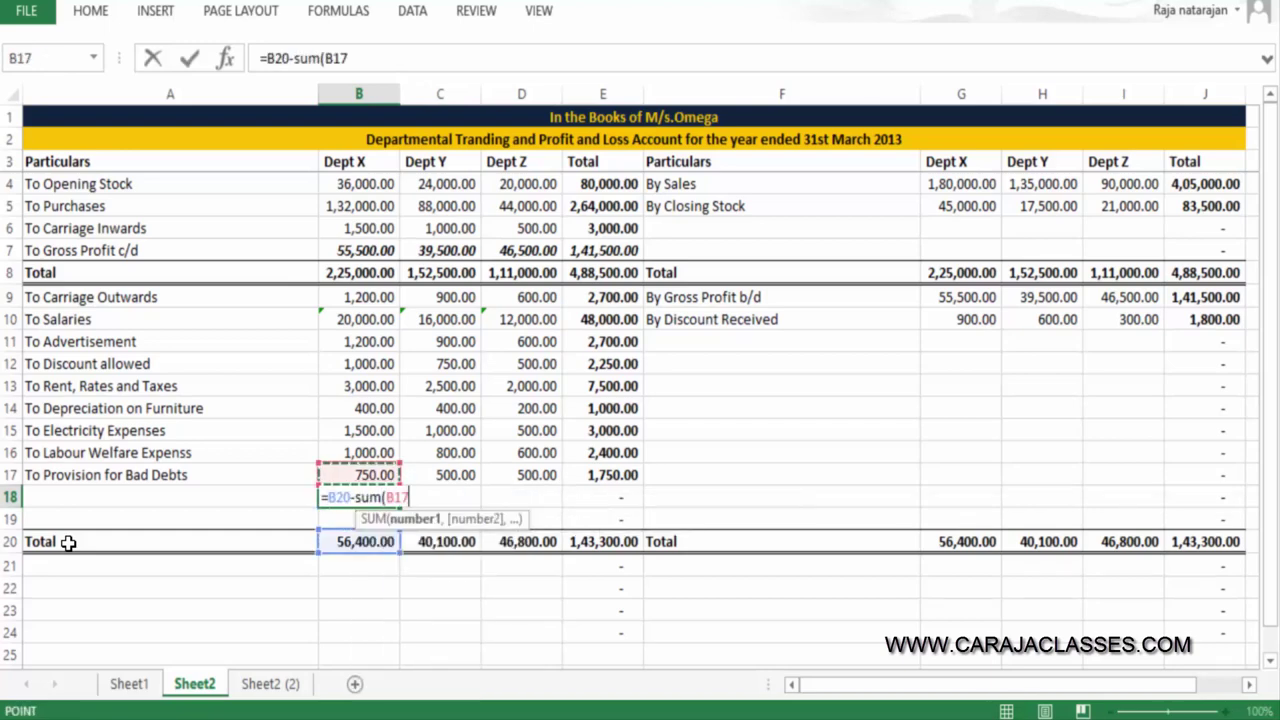
pyautogui.hotkey('shift', 'Up')
pyautogui.hotkey('shift', 'Up')
pyautogui.hotkey('shift', 'Up')
pyautogui.hotkey('shift', 'Up')
pyautogui.hotkey('shift', 'Up')
pyautogui.hotkey('shift', 'Up')
pyautogui.hotkey('shift', 'Up')
pyautogui.hotkey('shift', 'Up')
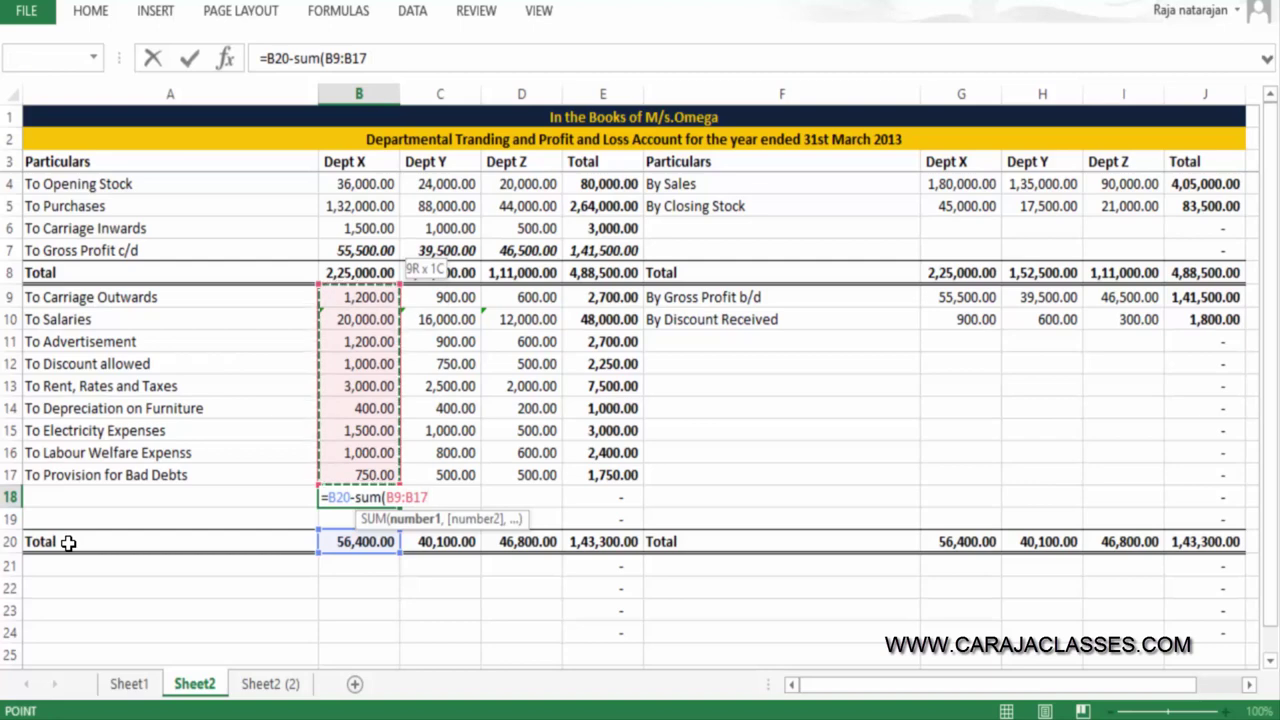
pyautogui.press('Return')
# Format the Dept X net profit in B18 as bold italic and copy its formula to C18 for Dept Y
pyautogui.press('Up')
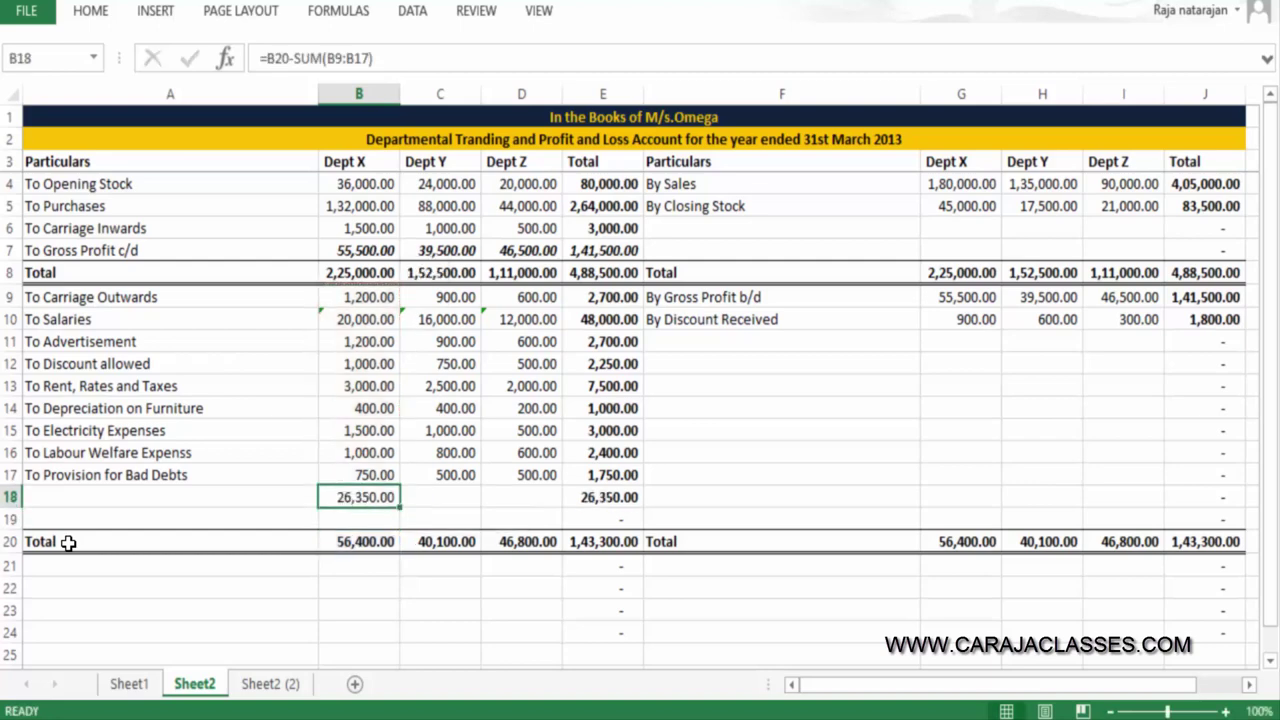
pyautogui.hotkey('ctrl', 'b')
pyautogui.hotkey('ctrl', 'i')
pyautogui.hotkey('ctrl', 'c')
pyautogui.press('Right')
pyautogui.press('Return')
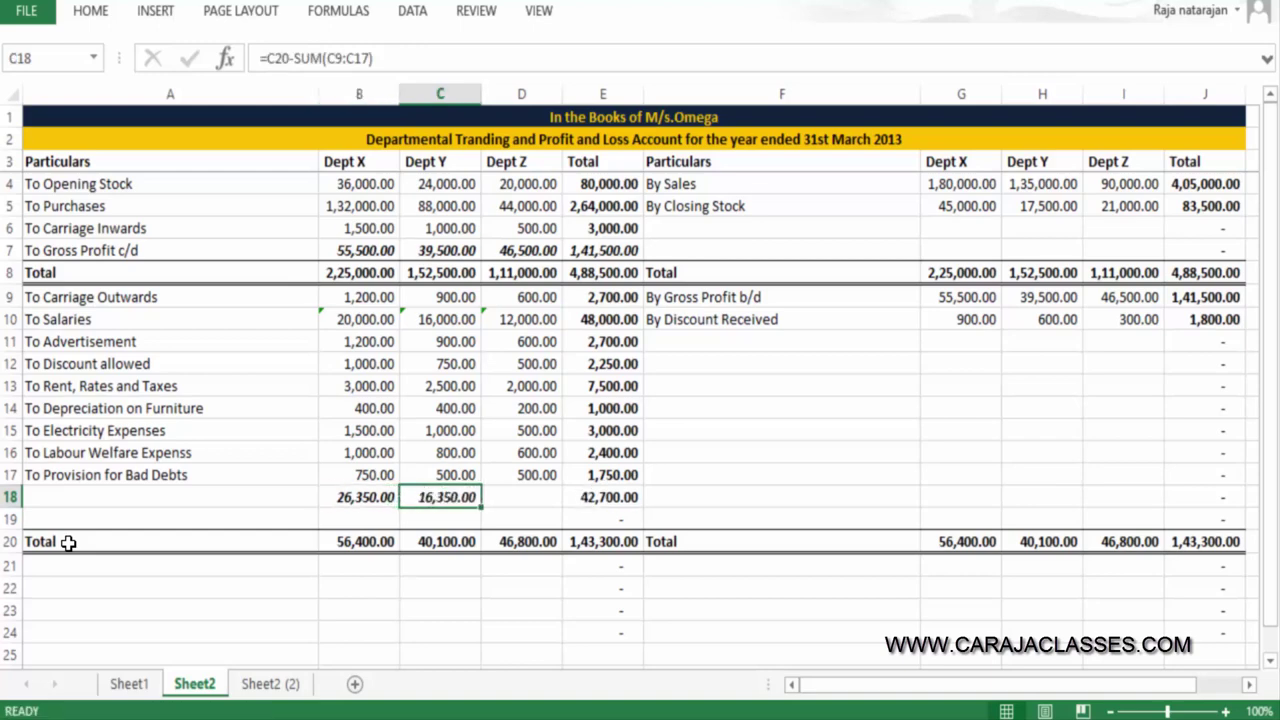
# Copy the net profit formula from C18 to D18 for Dept Z and check its cell references
pyautogui.press('F2')
pyautogui.press('Escape')
pyautogui.hotkey('ctrl', 'c')
pyautogui.press('Right')
pyautogui.press('Return')
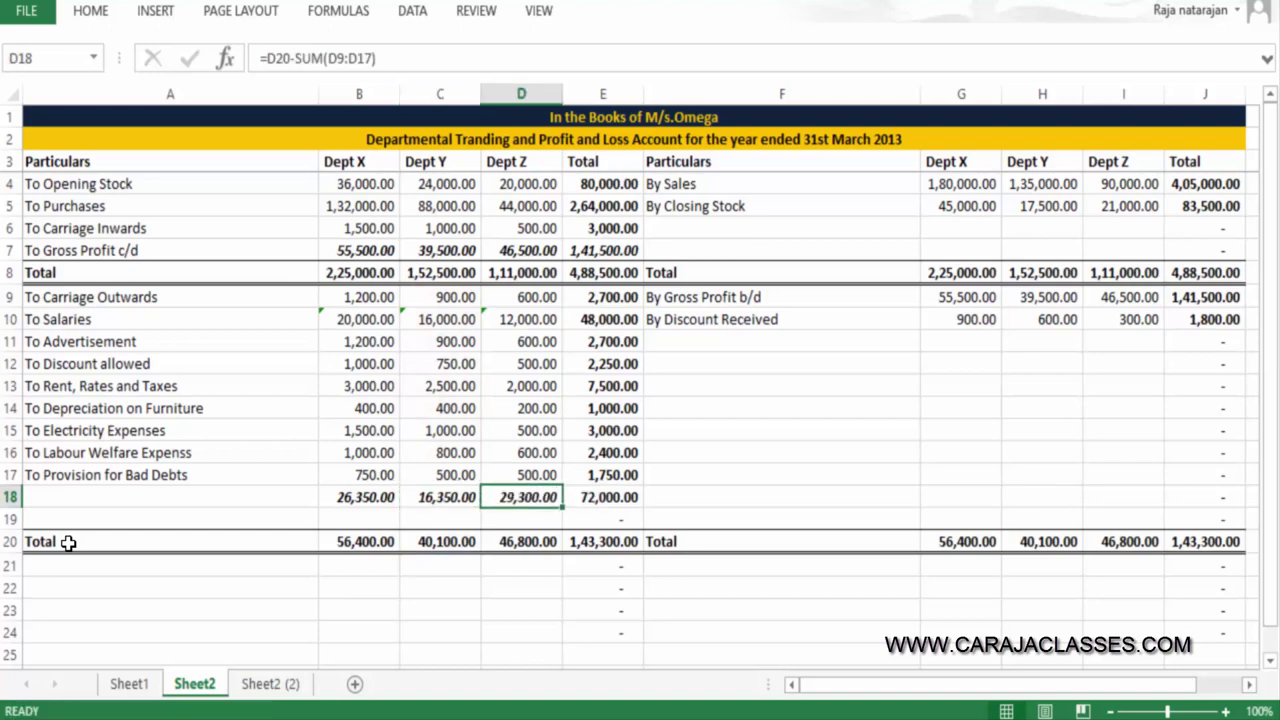
pyautogui.press('F2')
pyautogui.press('Escape')
# Label the balancing row in A18 as "To Net Profit"
pyautogui.press('Left')
pyautogui.press('Left')
pyautogui.press('Left')
pyautogui.write('To')
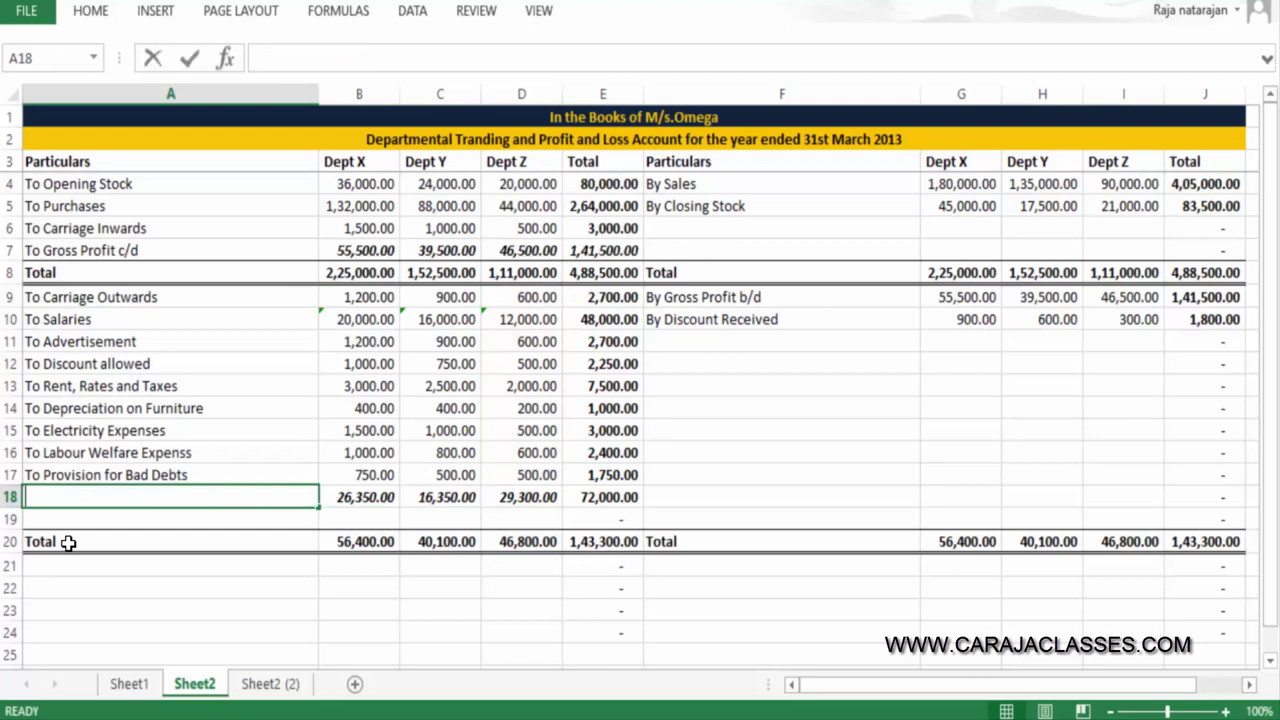
pyautogui.write(' Net Profit')
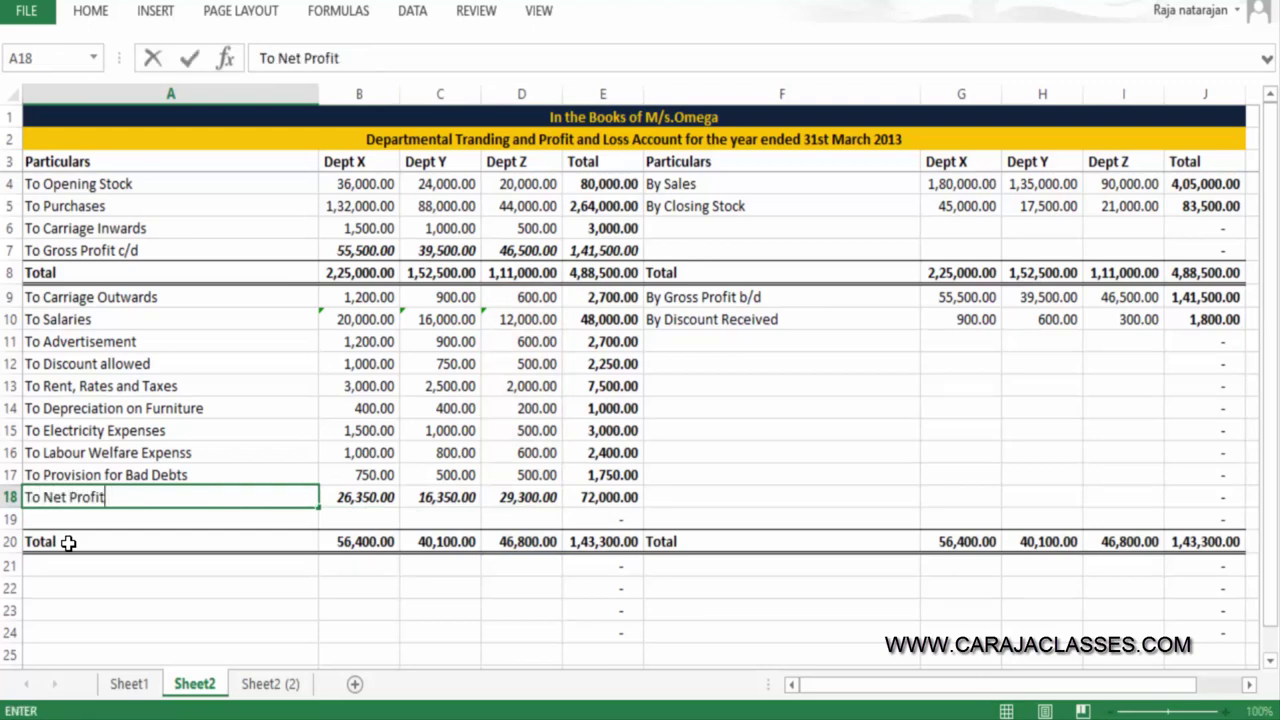
pyautogui.press('Return')
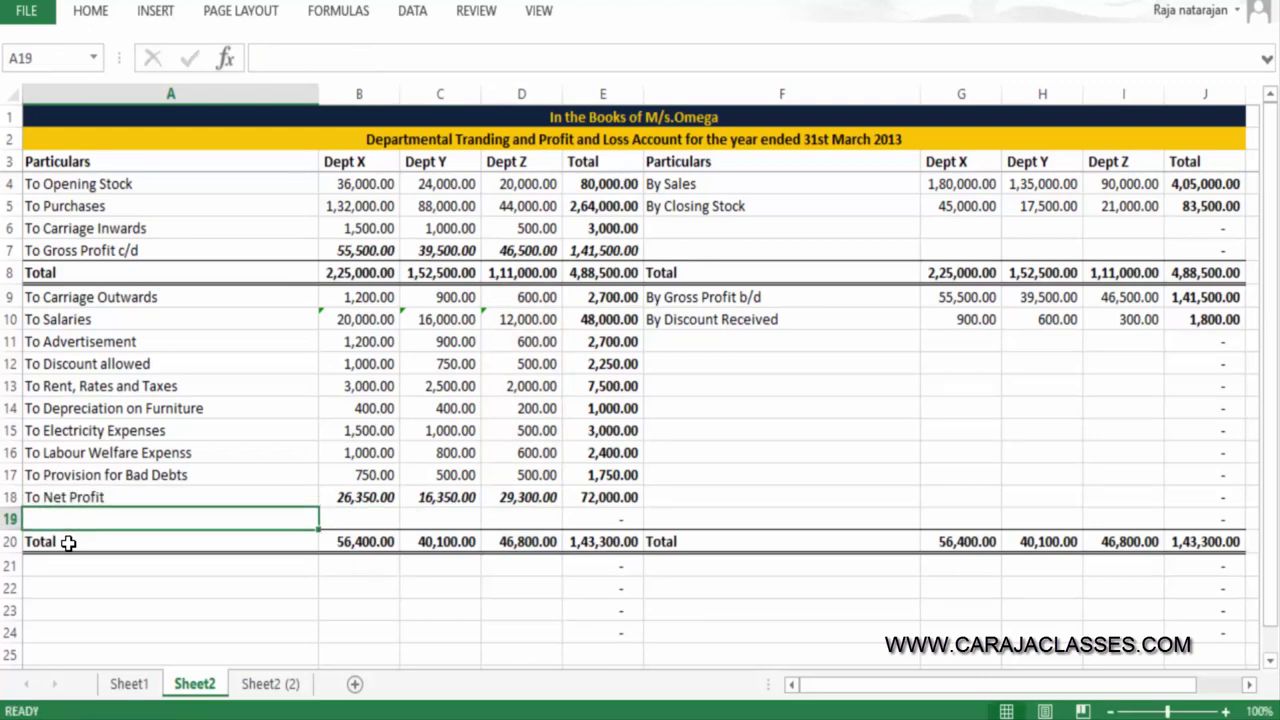